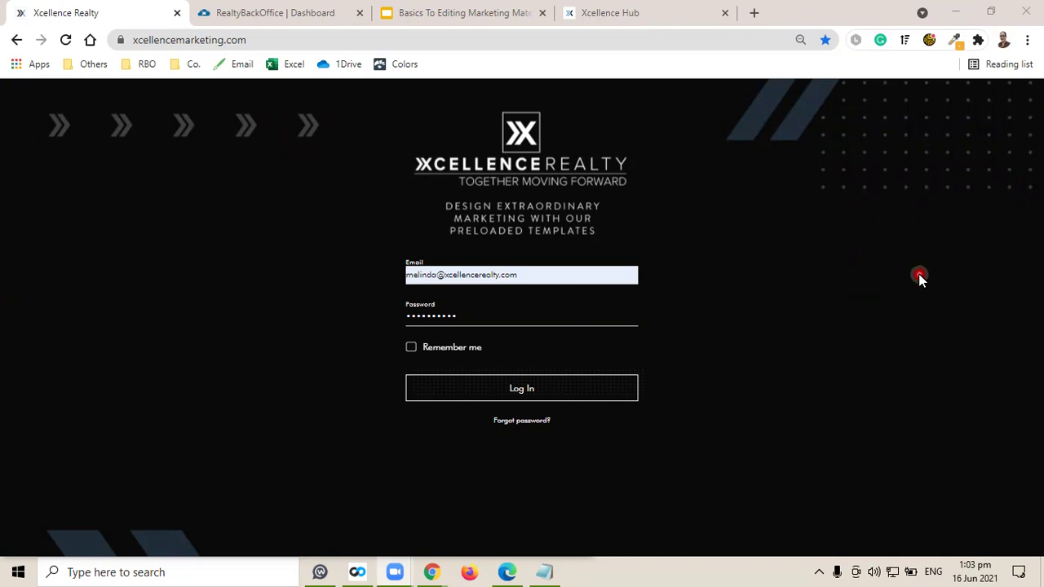
# From the RealtyBackOffice Favorite Links & Vendors, open XcellenceMarketing.com in a new tab.
pyautogui.click(881, 97)
pyautogui.click(729, 211)
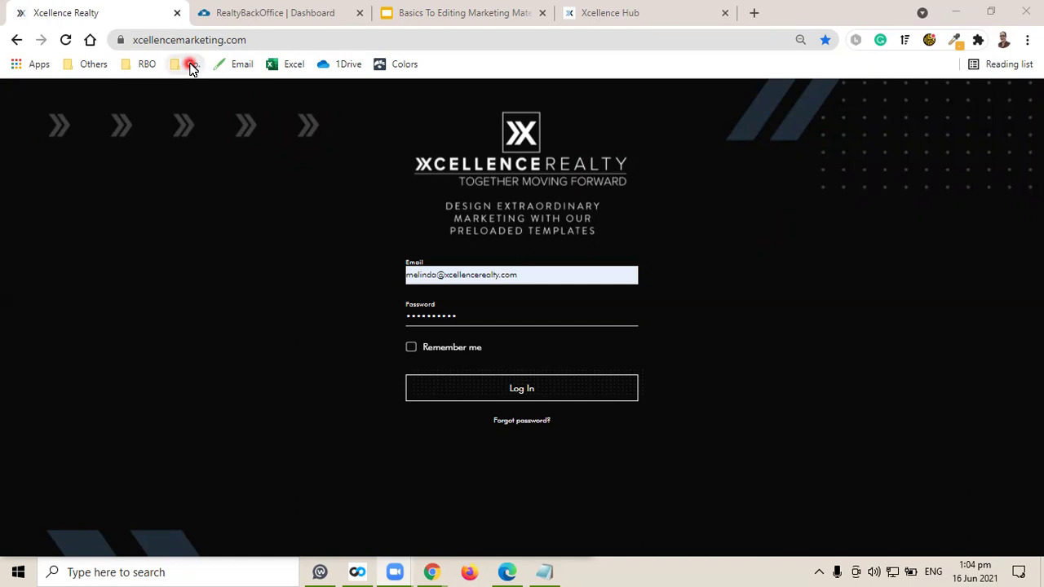
pyautogui.click(634, 13)
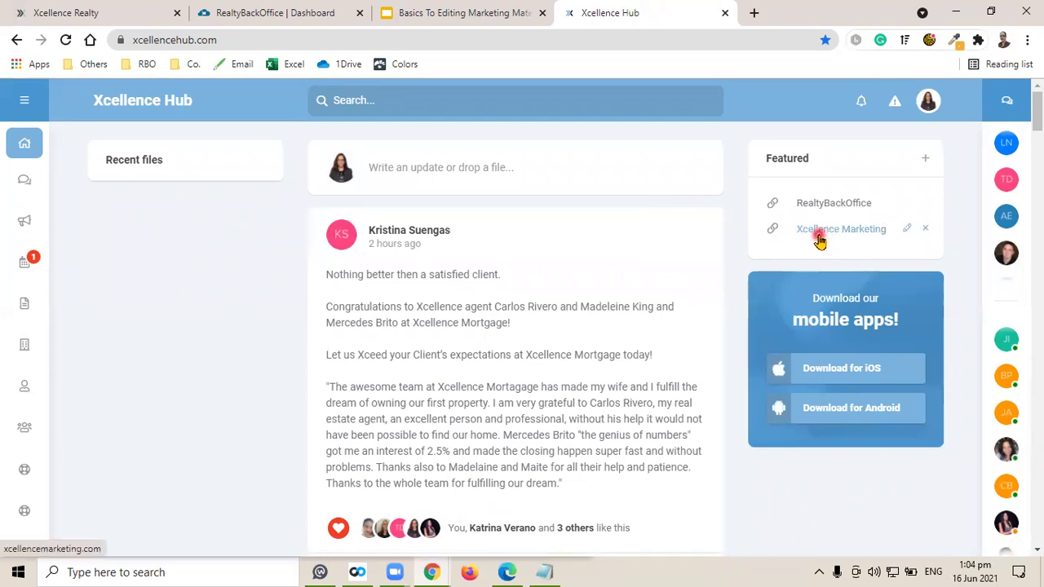
pyautogui.click(271, 9)
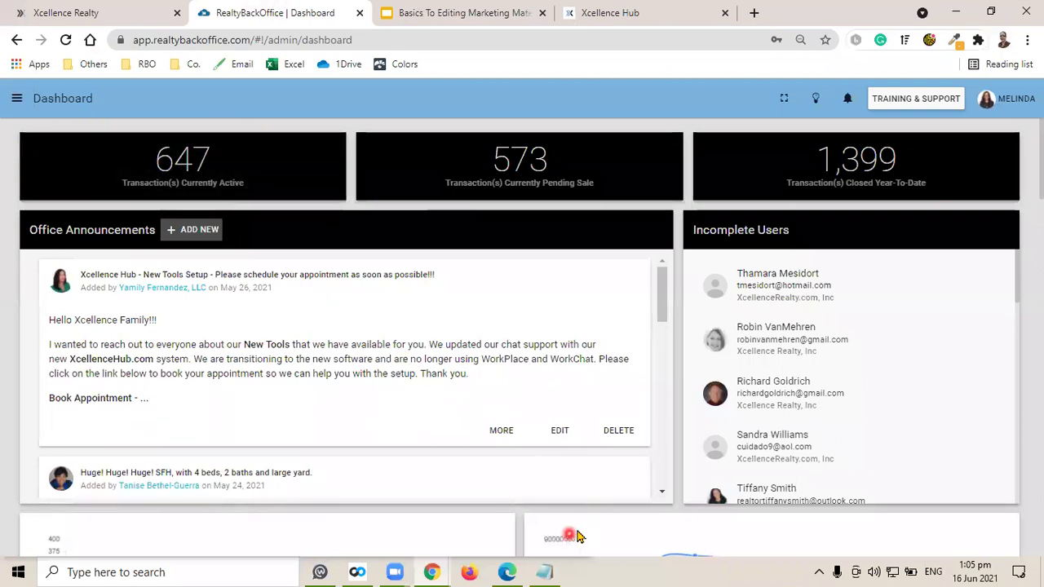
pyautogui.scroll(-15, 579, 407)
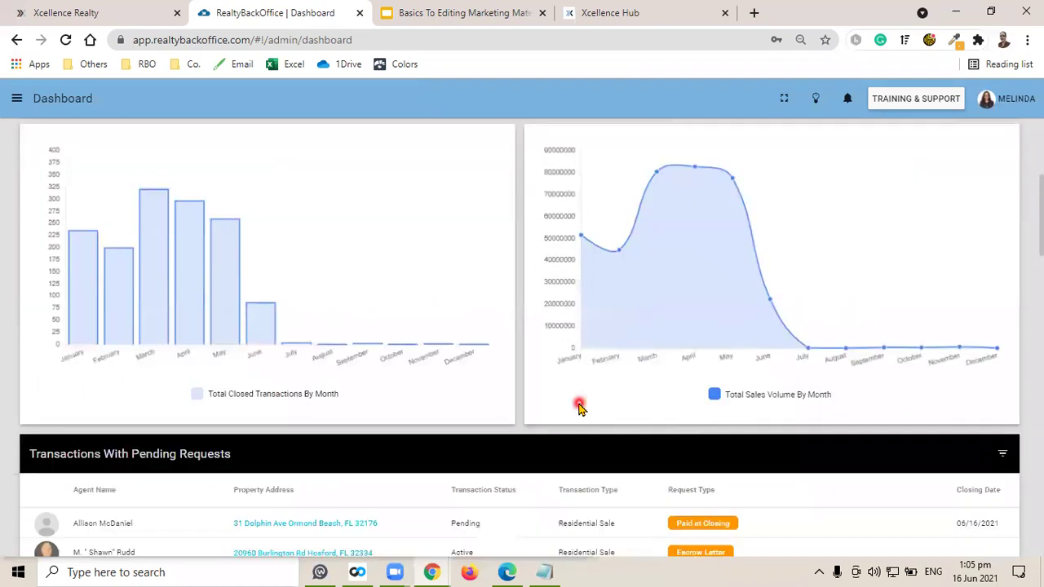
pyautogui.scroll(-1, 579, 408)
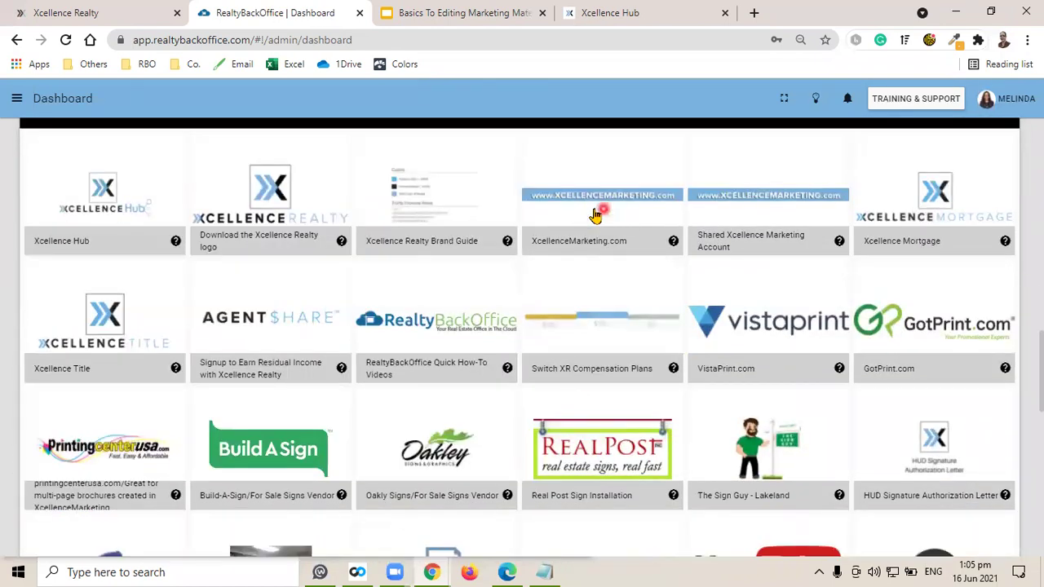
pyautogui.click(592, 210)
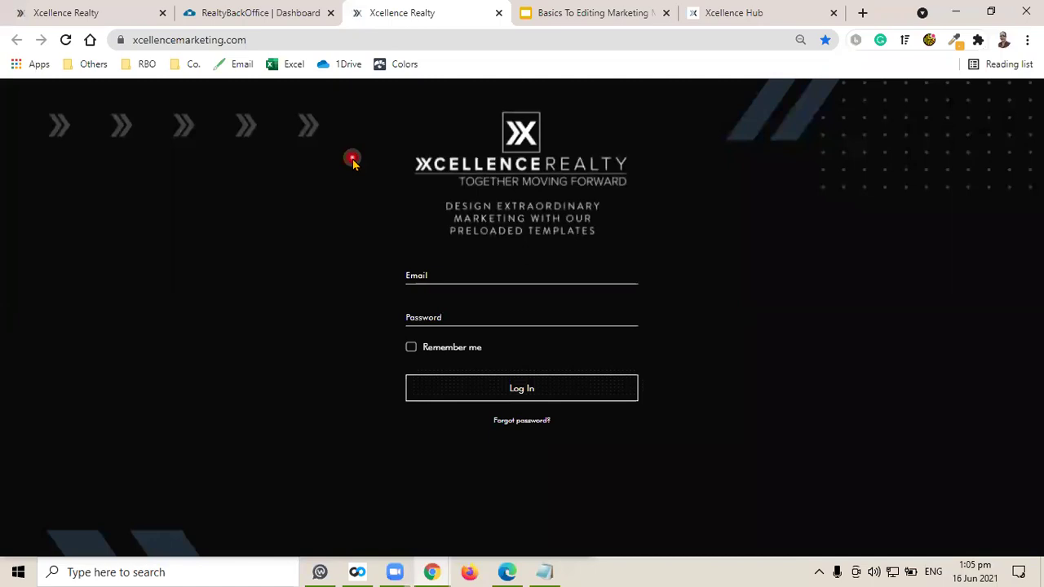
# Close the duplicate Xcellence Realty tab and go back to the original login tab.
pyautogui.click(498, 12)
pyautogui.click(99, 8)
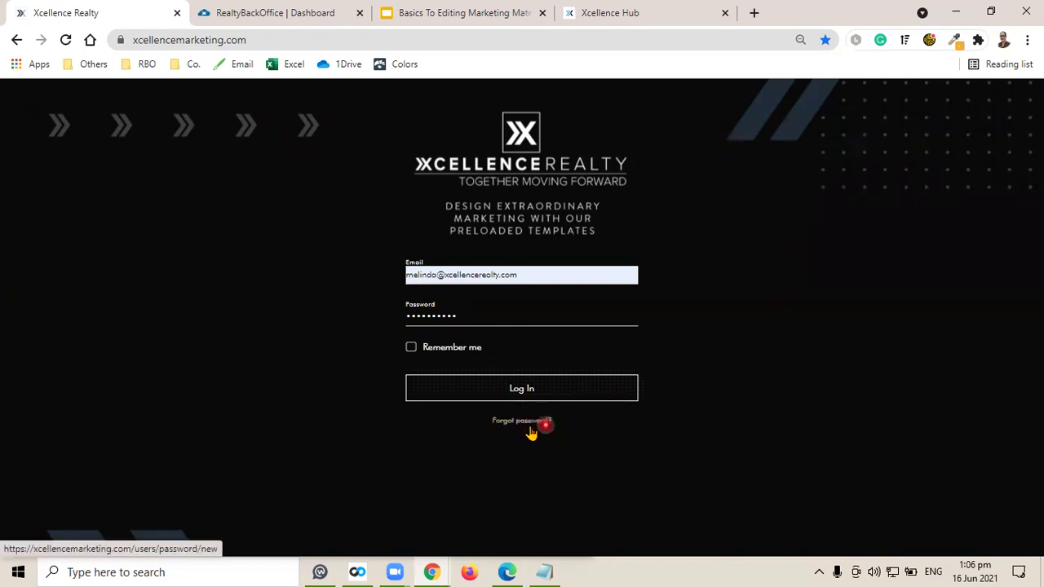
# Log in and review the Account Information form with the pre-filled title, name and e-mail.
pyautogui.click(604, 392)
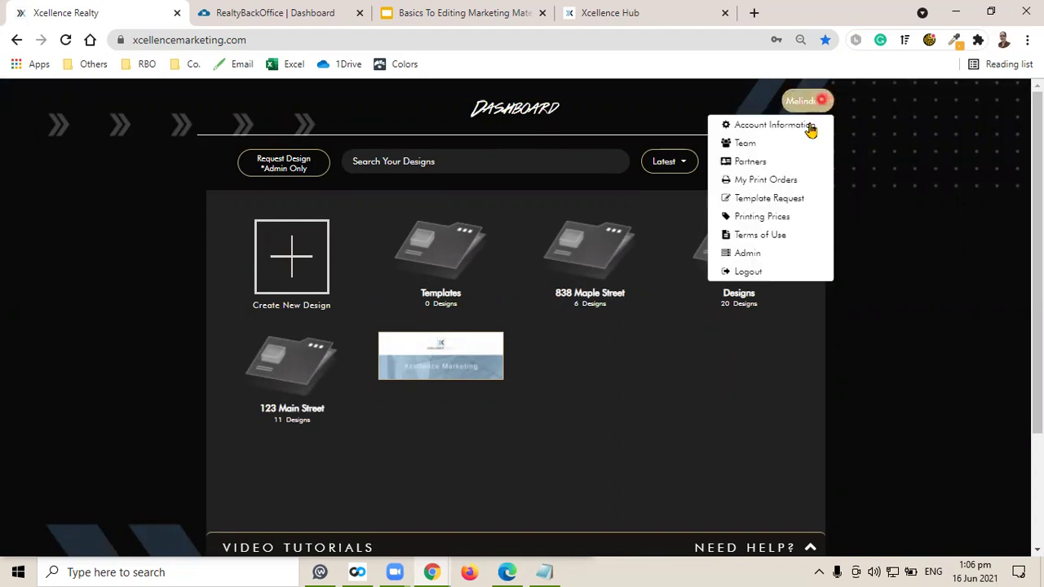
pyautogui.click(755, 127)
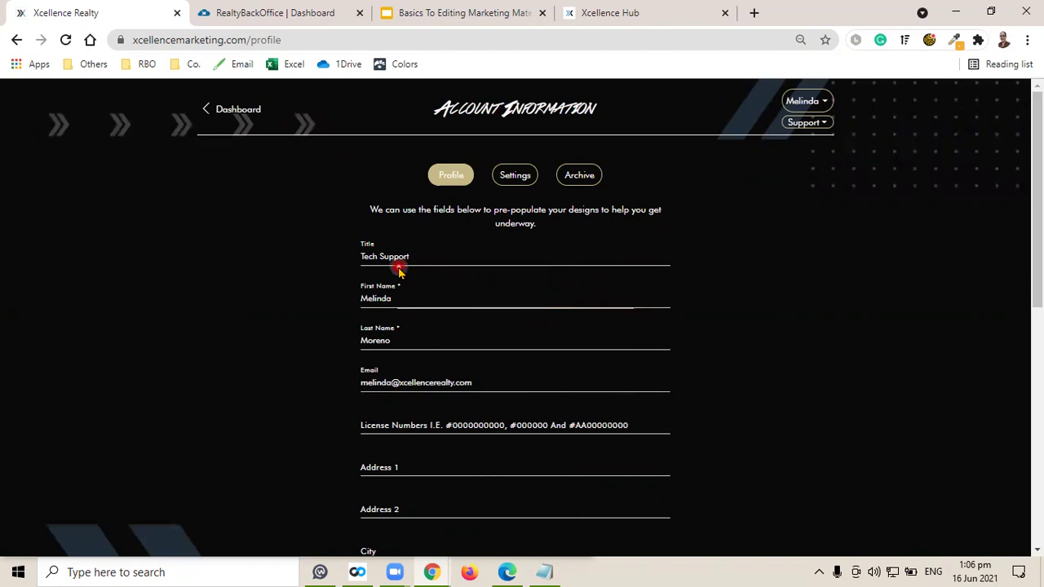
pyautogui.scroll(-6, 560, 373)
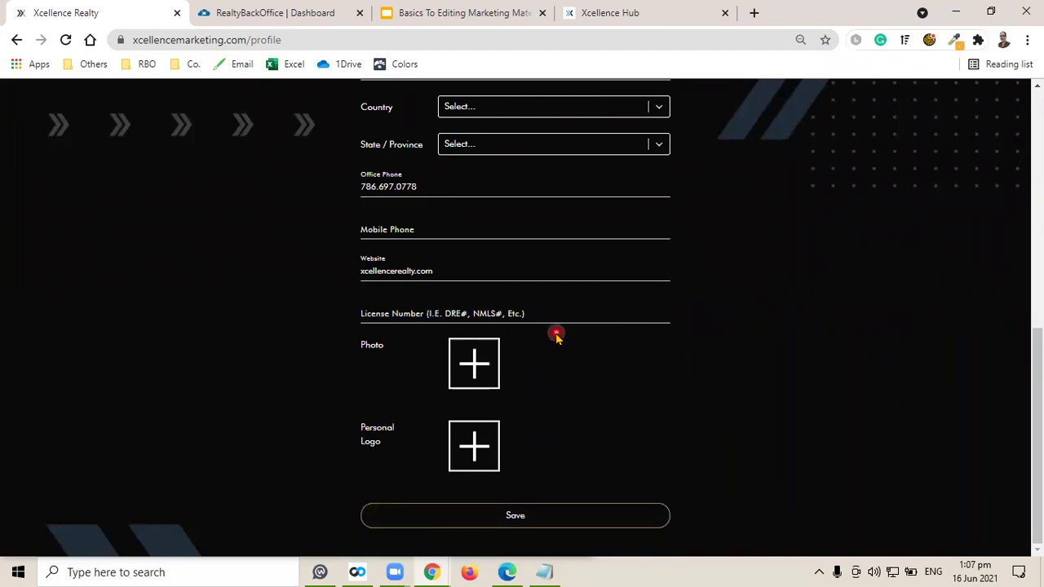
pyautogui.scroll(8, 557, 337)
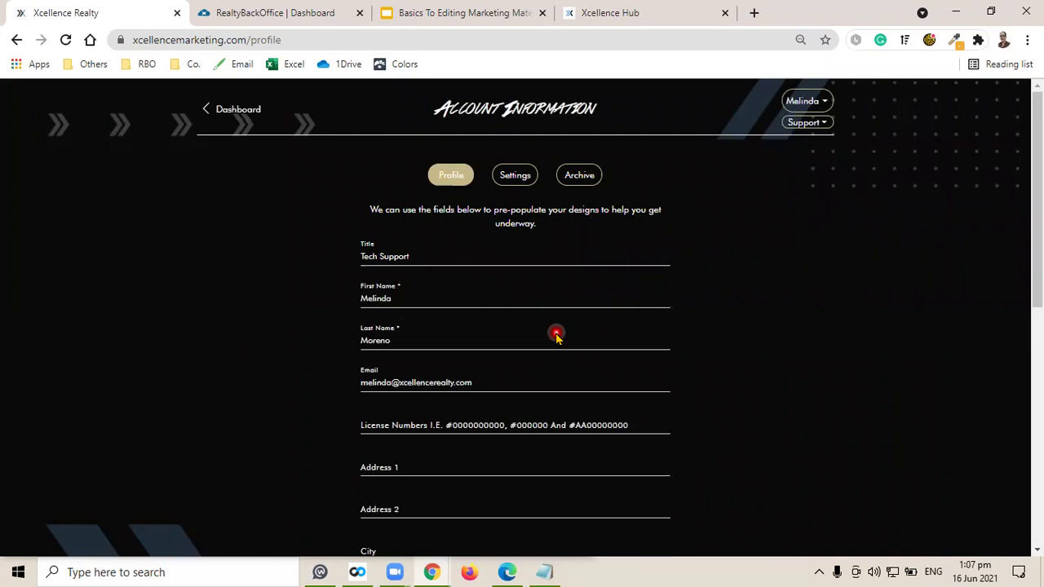
pyautogui.click(554, 334)
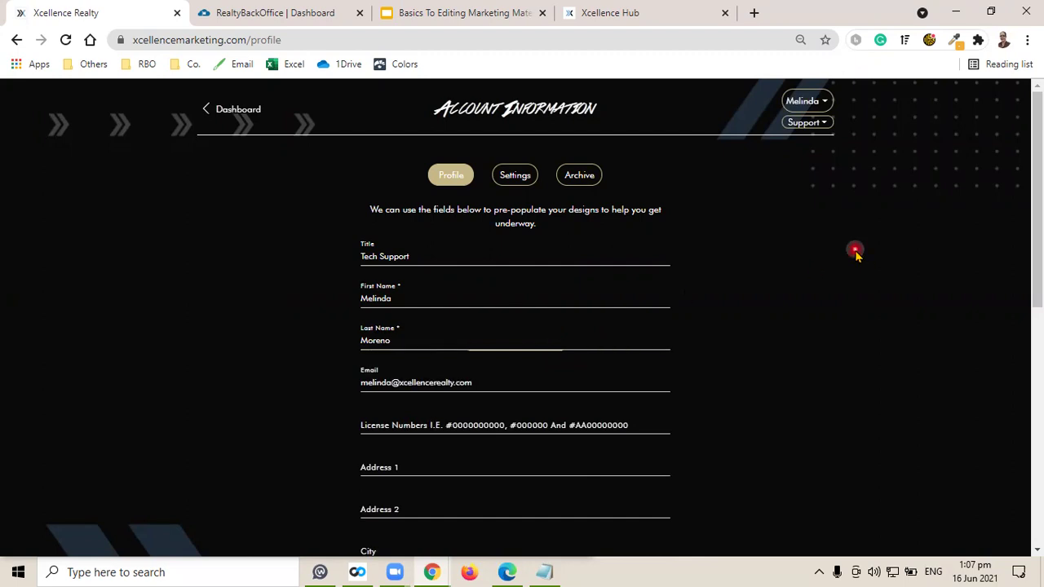
pyautogui.click(820, 102)
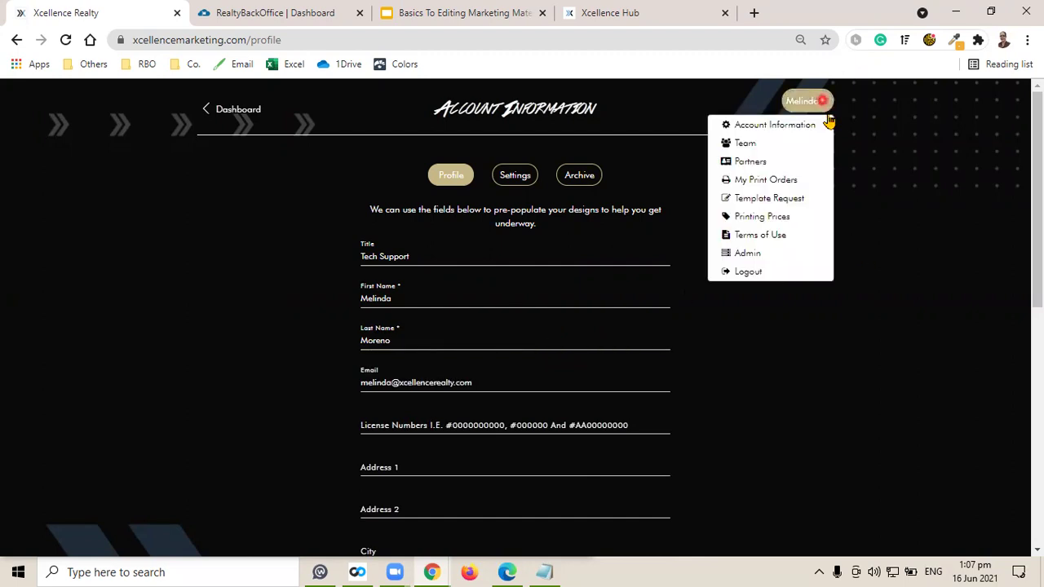
# Look over the Partners page's Add new partner form without saving, then go to Dashboard.
pyautogui.click(785, 163)
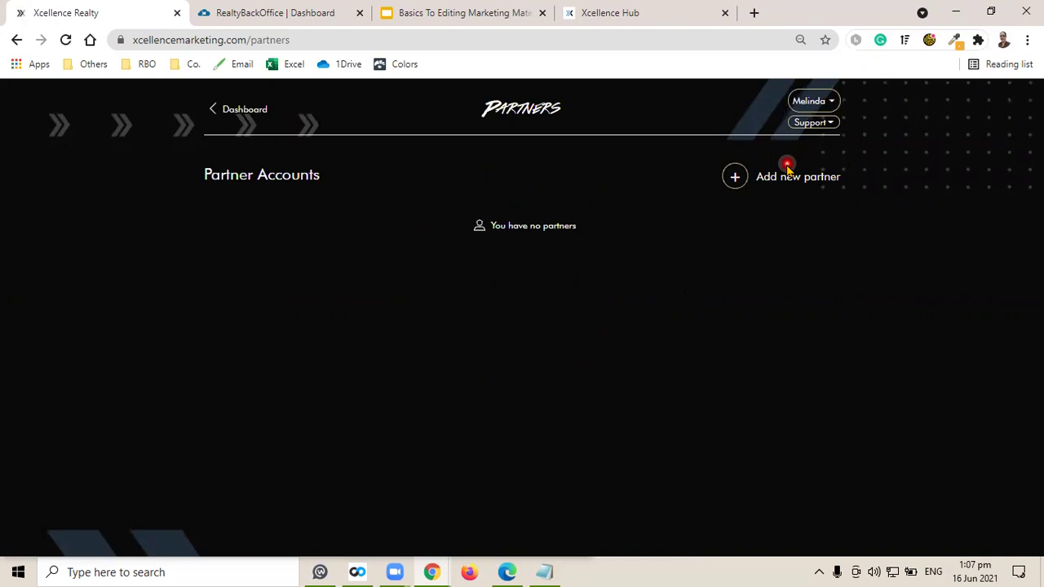
pyautogui.click(761, 177)
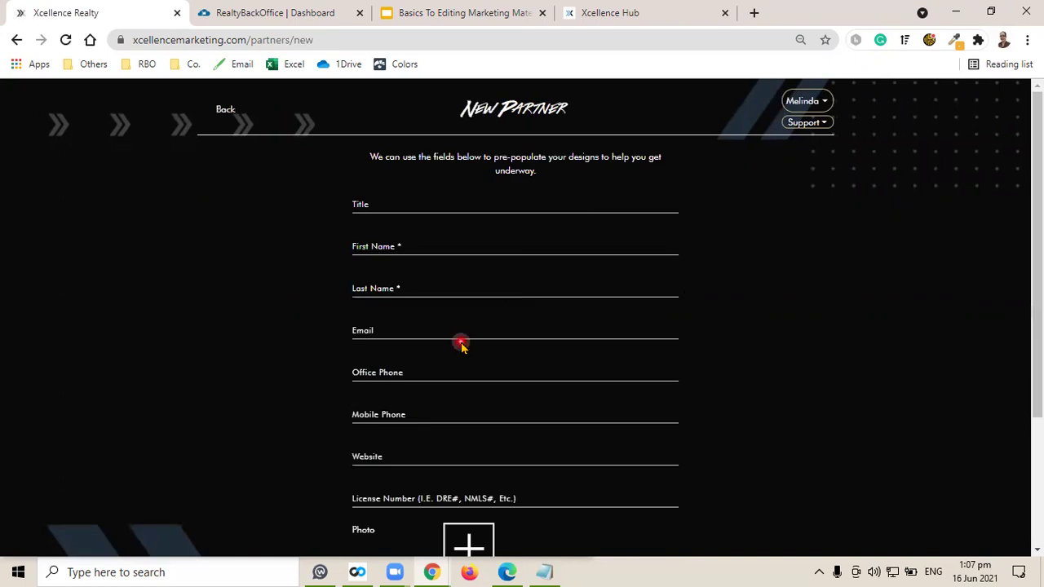
pyautogui.scroll(-1, 515, 323)
pyautogui.scroll(-2, 517, 322)
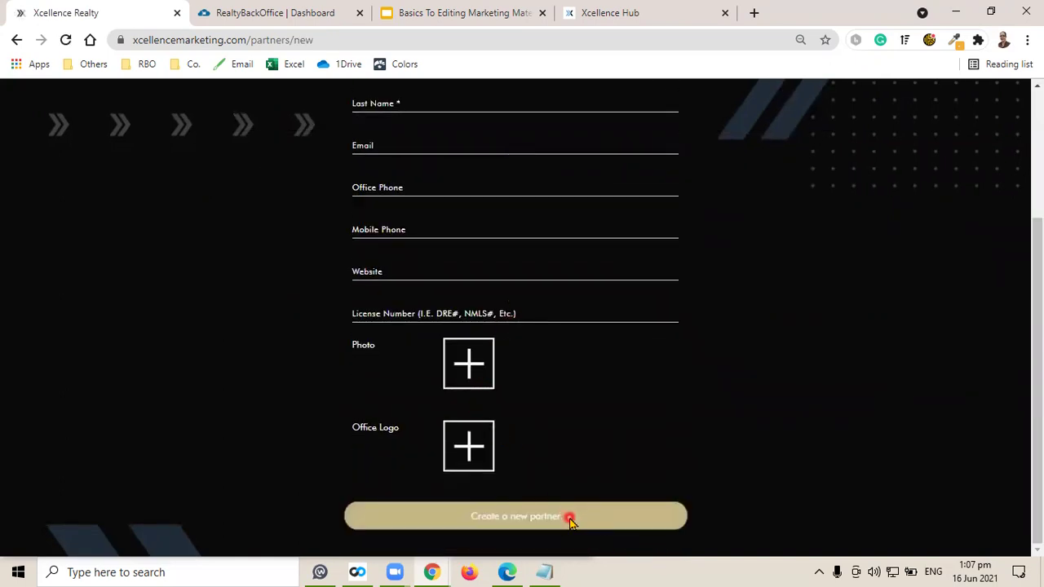
pyautogui.scroll(3, 611, 315)
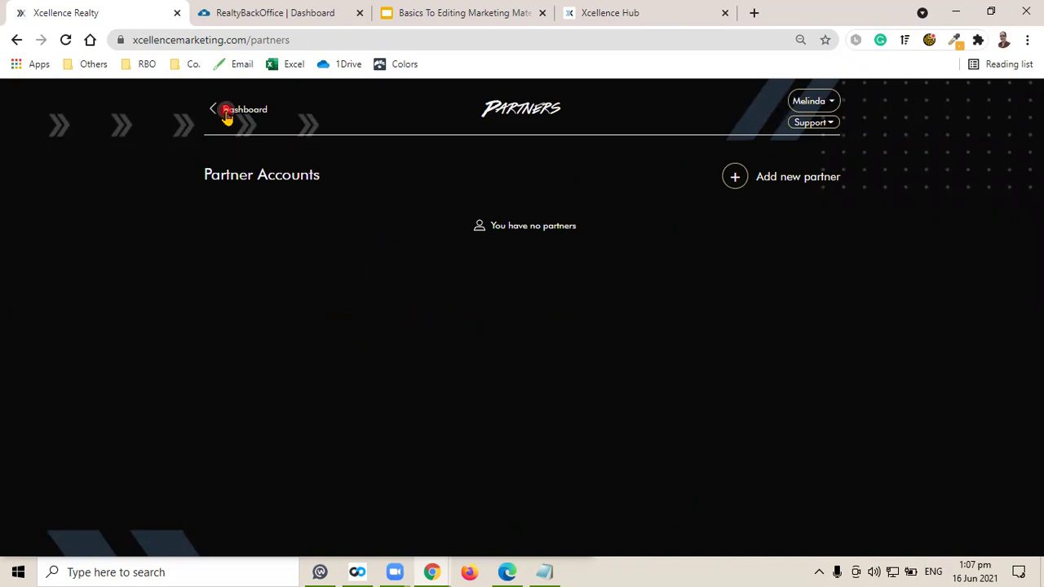
pyautogui.click(228, 114)
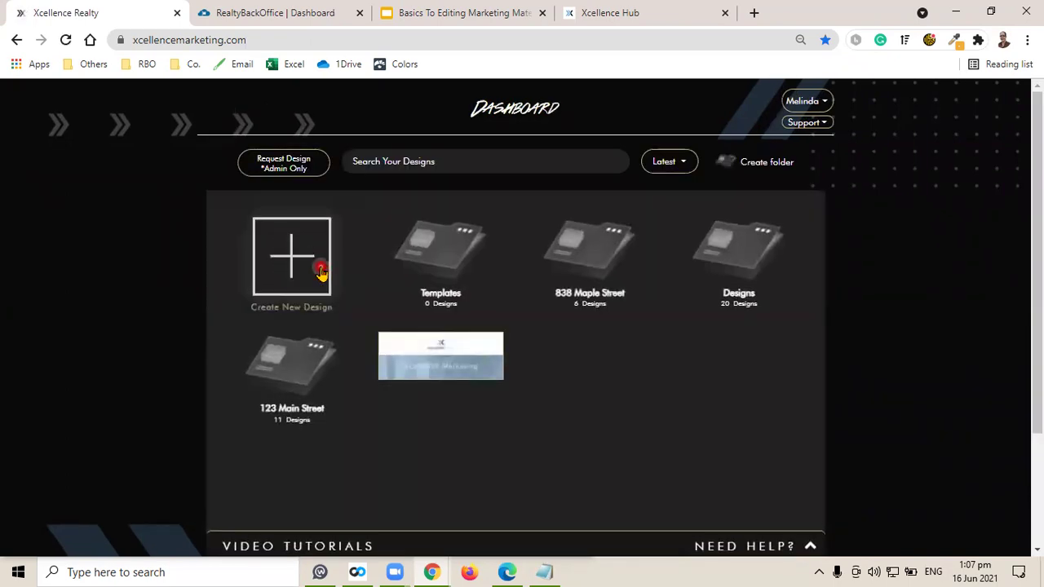
# Under Create New Design, browse the Flyers templates such as Co-Branded Property Flyer.
pyautogui.click(300, 260)
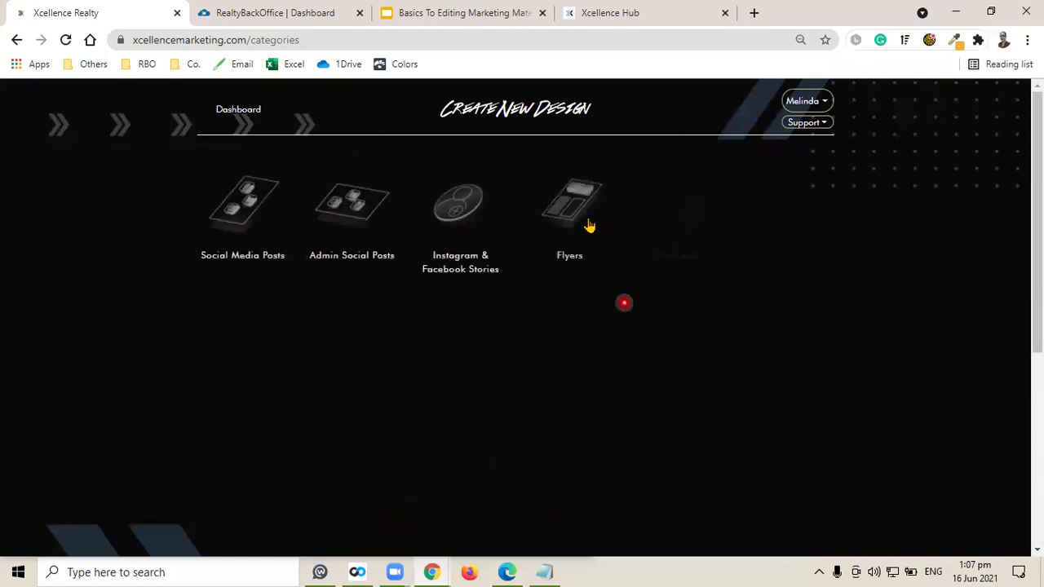
pyautogui.click(588, 226)
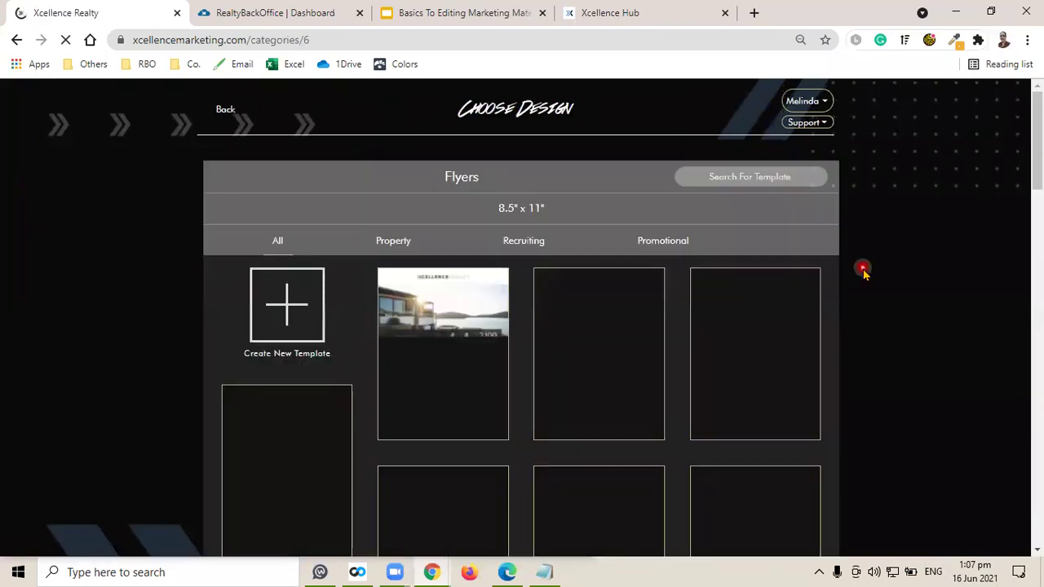
pyautogui.scroll(-2, 865, 273)
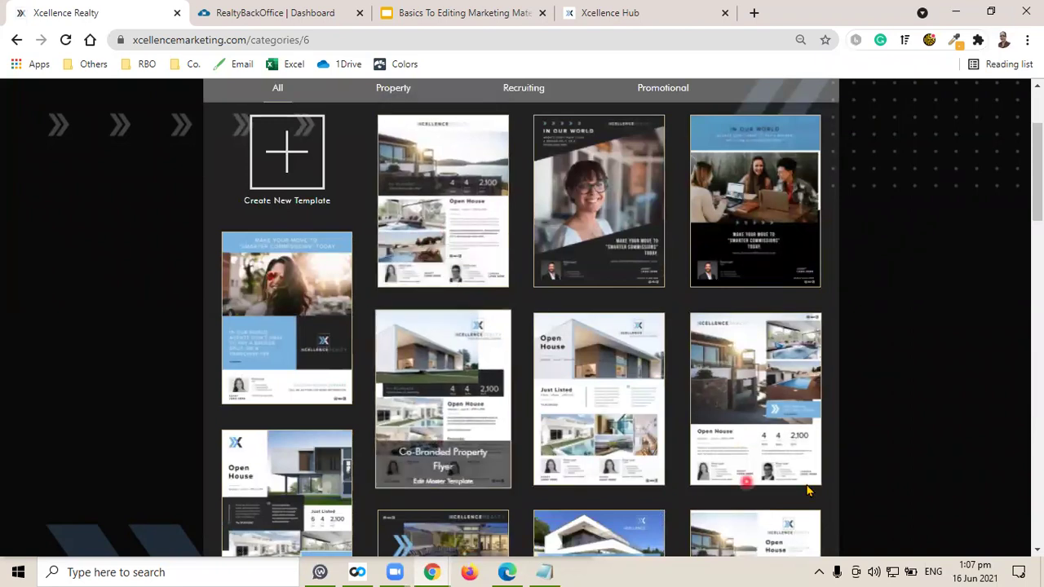
pyautogui.scroll(2, 911, 381)
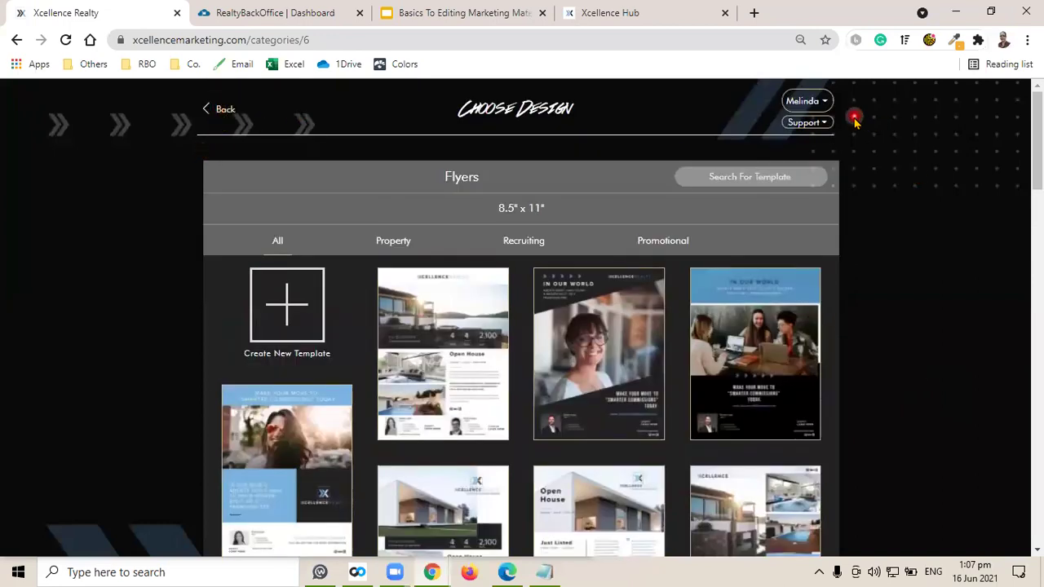
pyautogui.click(822, 101)
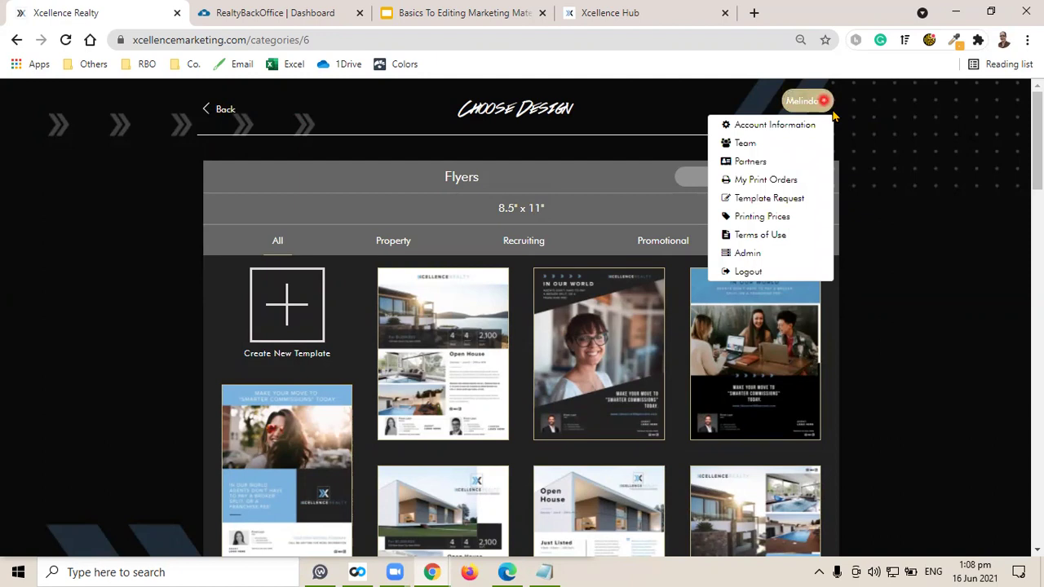
# Check the My Print Orders page, which shows no orders placed yet.
pyautogui.click(799, 180)
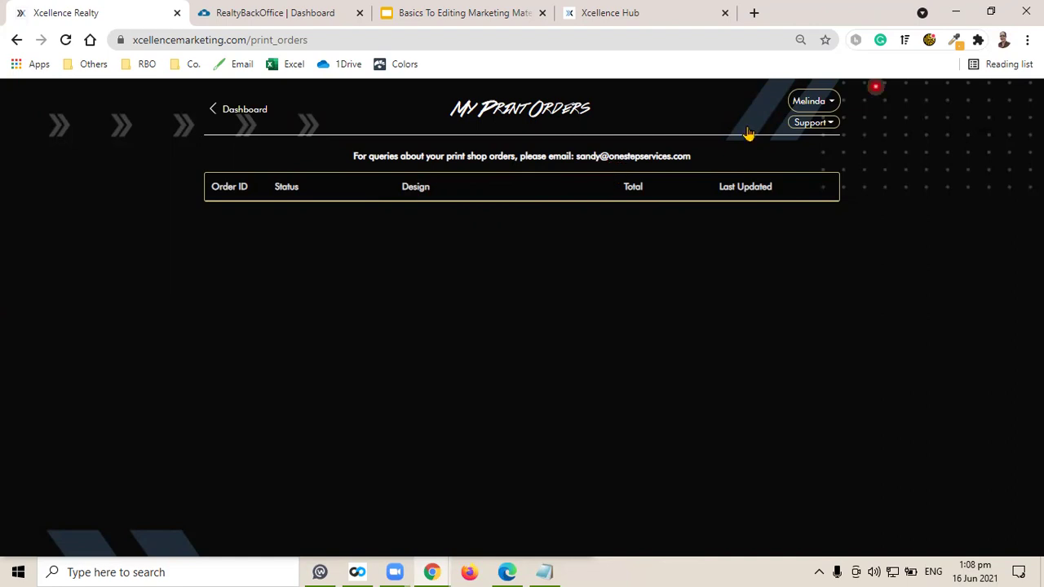
pyautogui.click(813, 100)
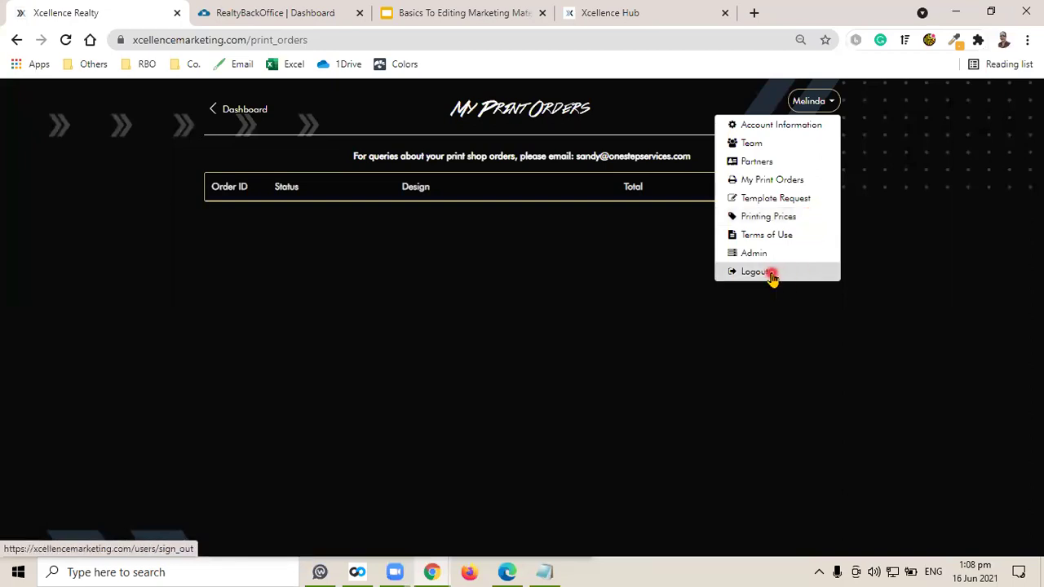
# Open the Printing Prices PDF and scroll to the 2-page brochure prices on page 3.
pyautogui.click(802, 218)
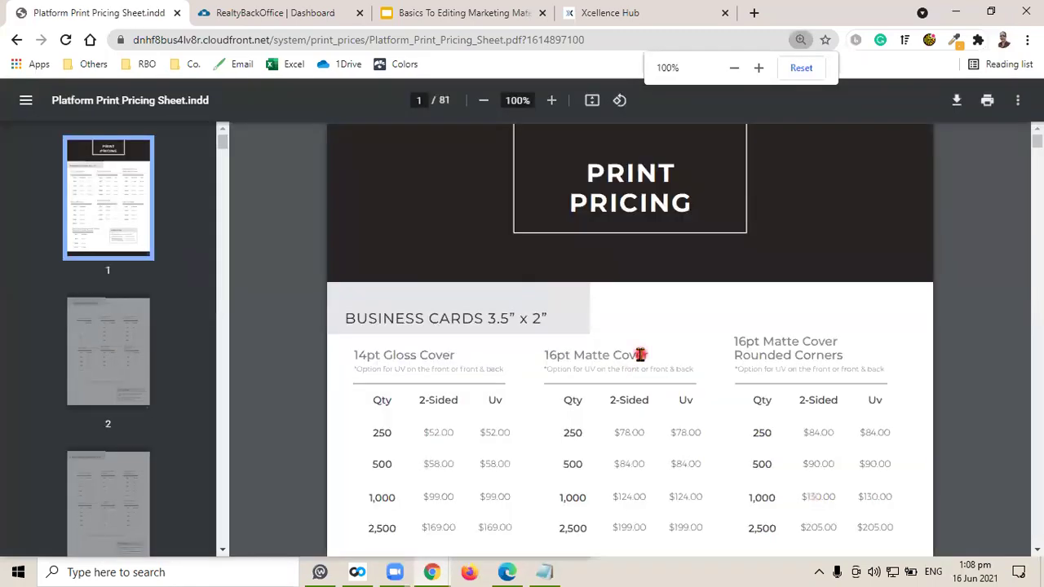
pyautogui.scroll(-3, 724, 394)
pyautogui.scroll(-6, 723, 394)
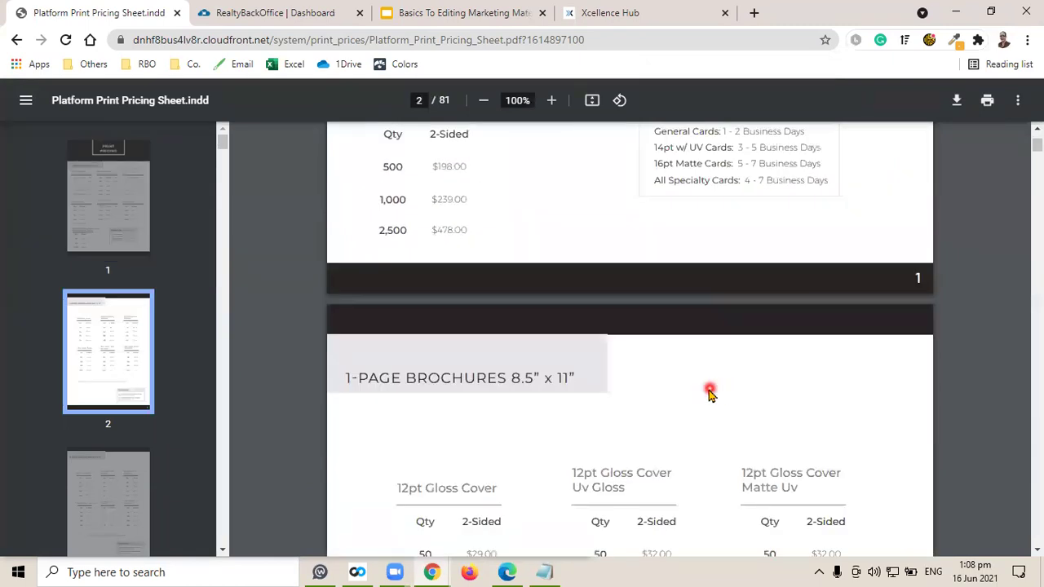
pyautogui.scroll(-8, 676, 375)
pyautogui.scroll(-6, 676, 376)
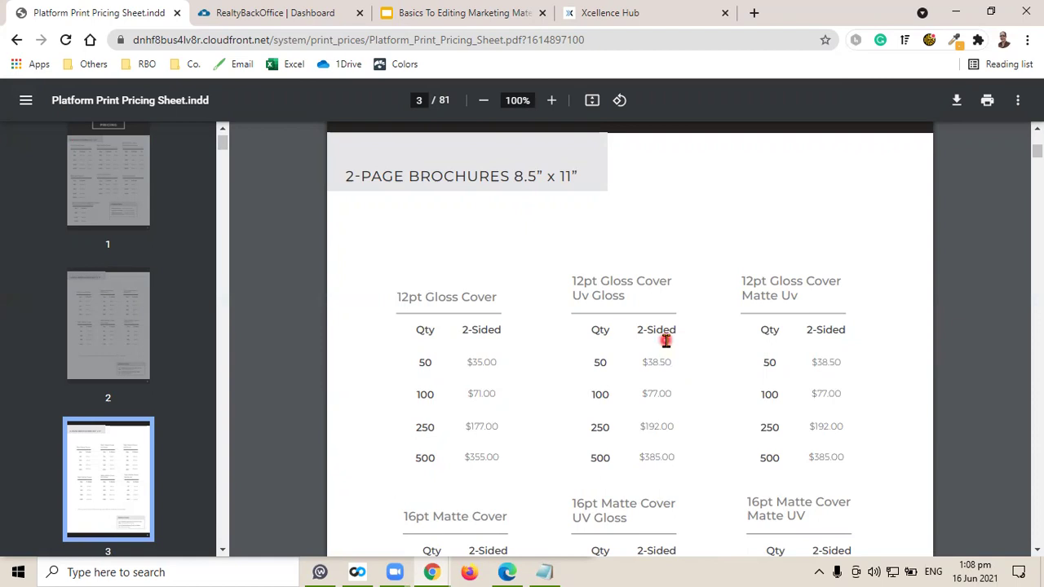
pyautogui.scroll(-1, 788, 298)
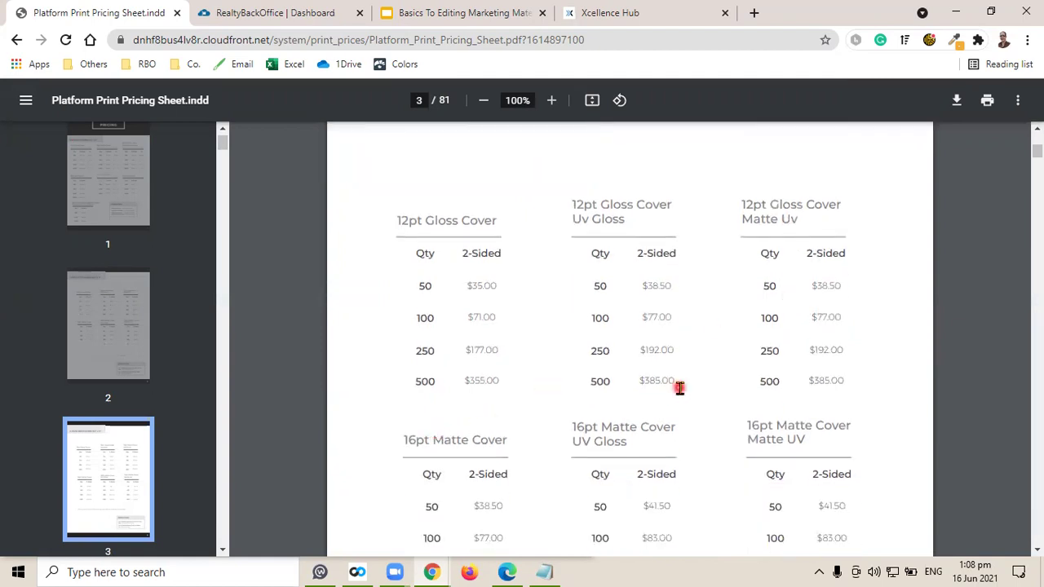
pyautogui.scroll(-1, 679, 388)
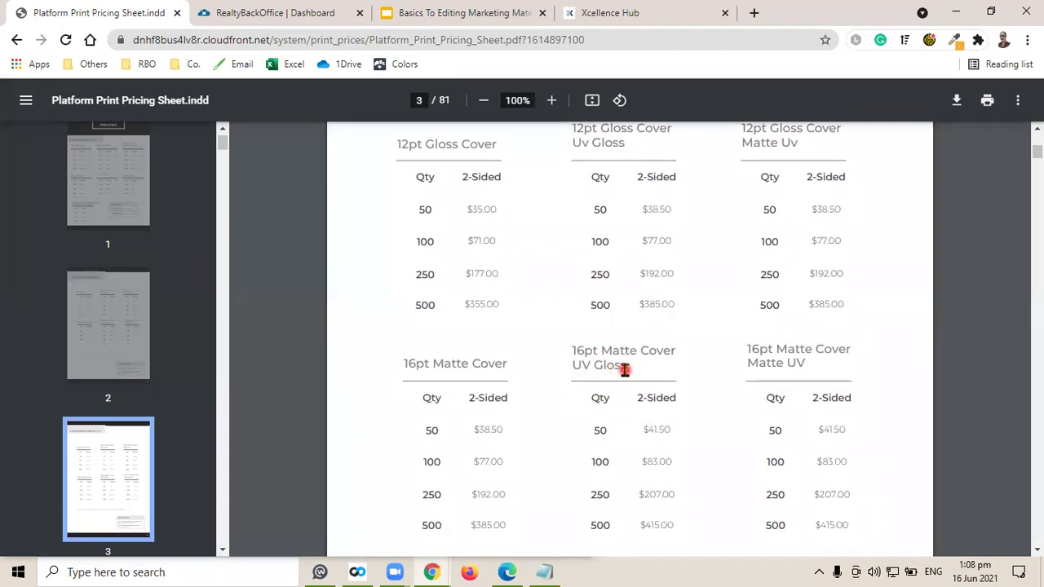
# Return to the Dashboard, search the designs for 'Me', then clear the search box.
pyautogui.click(17, 40)
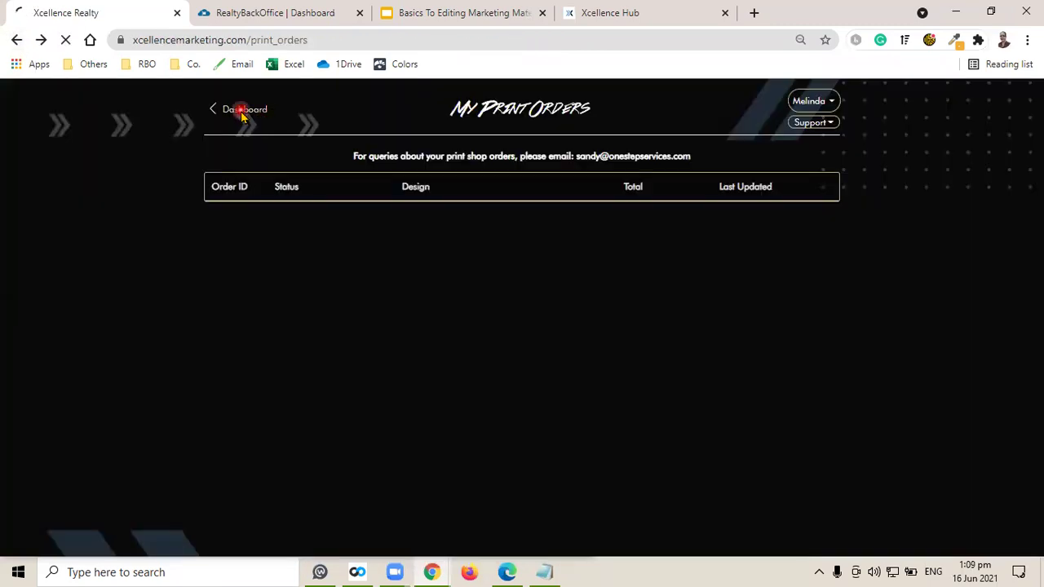
pyautogui.click(241, 115)
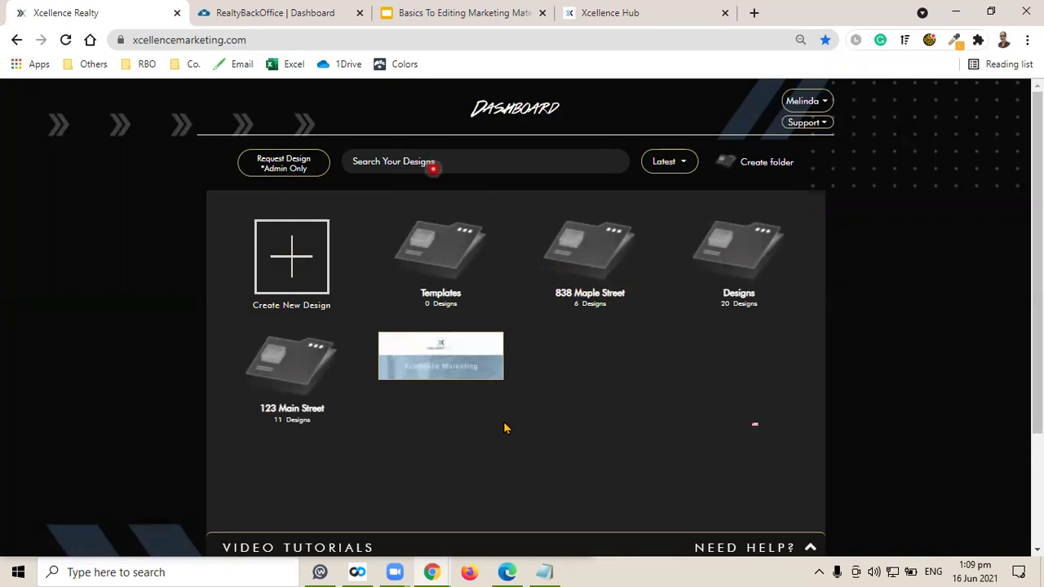
pyautogui.moveTo(452, 352)
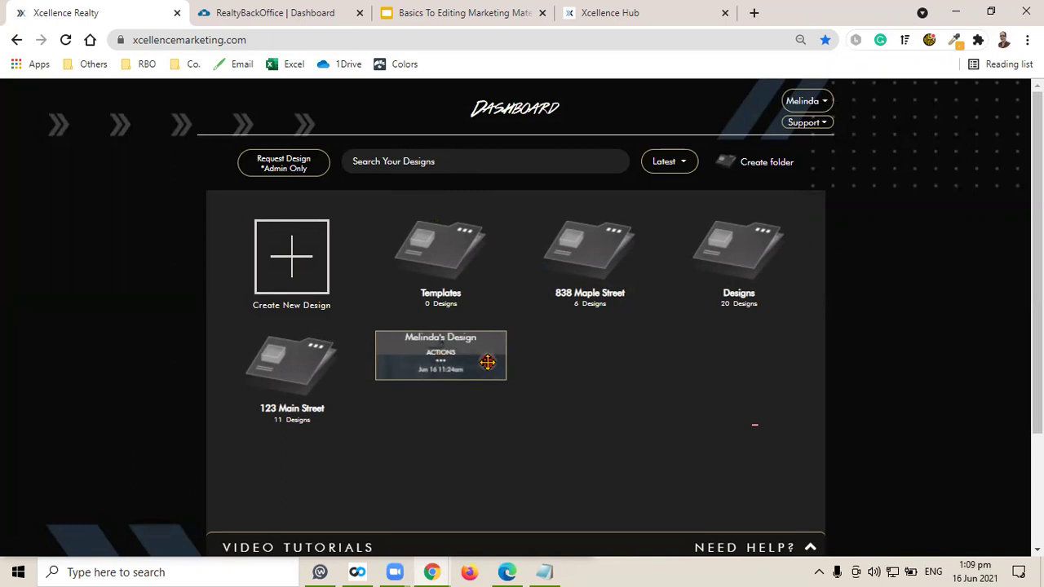
pyautogui.click(435, 166)
pyautogui.click(652, 204)
pyautogui.write('Melinda')
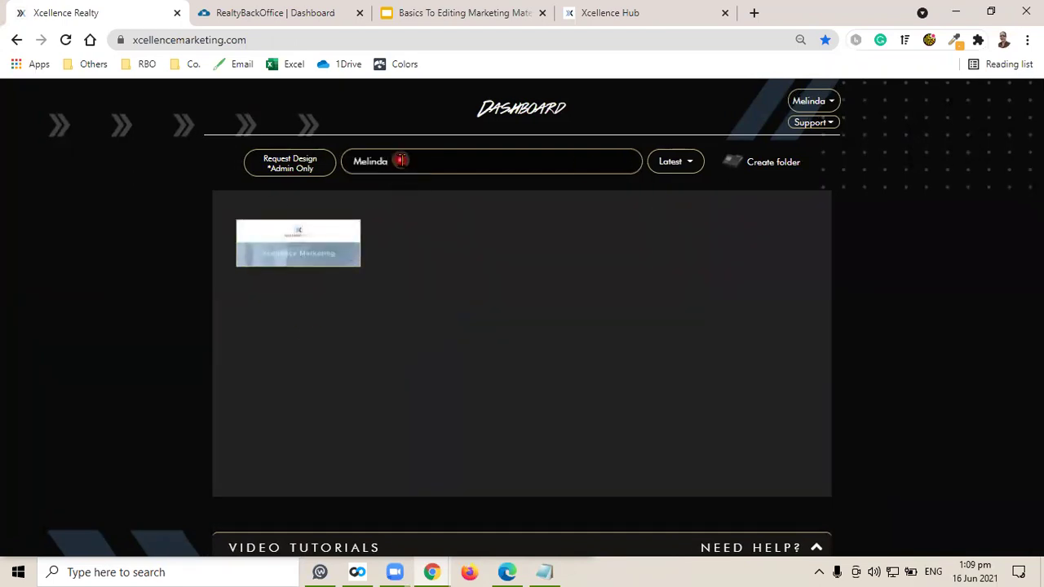
pyautogui.moveTo(399, 161); pyautogui.dragTo(328, 167)
pyautogui.press('BackSpace')
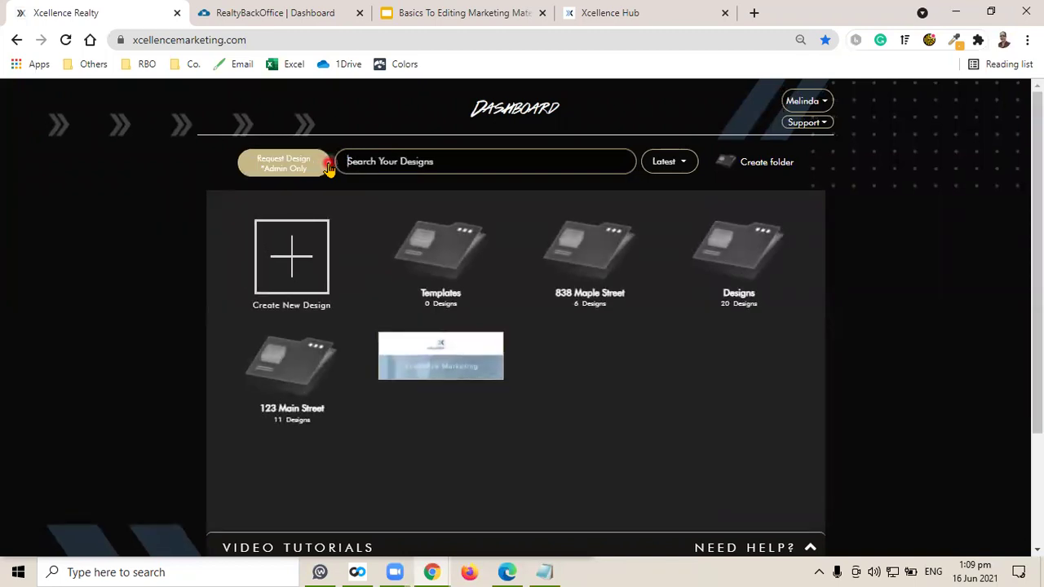
# Open the Dashboard's Latest sort dropdown to show the Latest and Oldest options.
pyautogui.moveTo(487, 349)
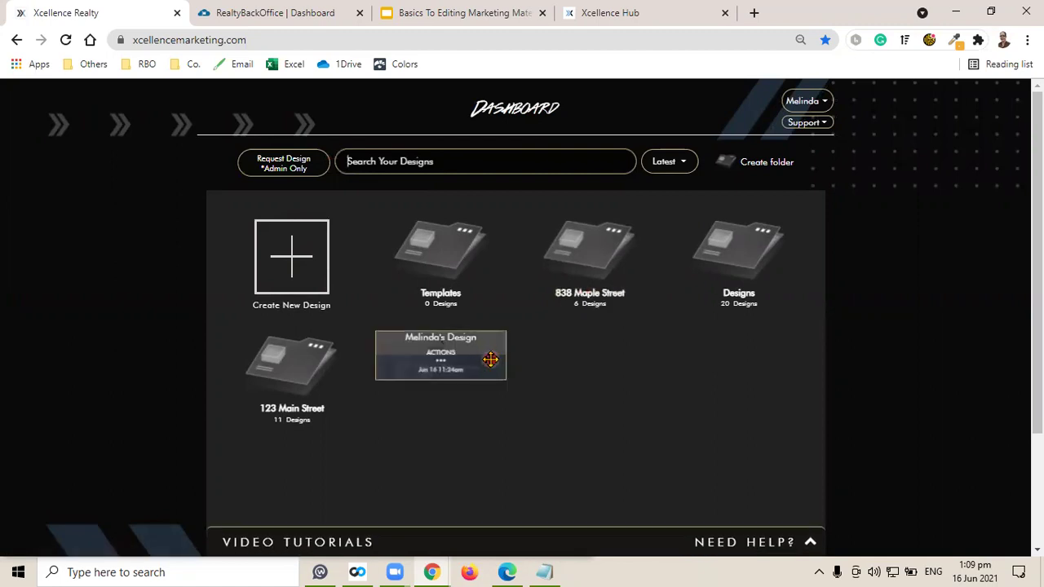
pyautogui.click(488, 363)
pyautogui.click(481, 353)
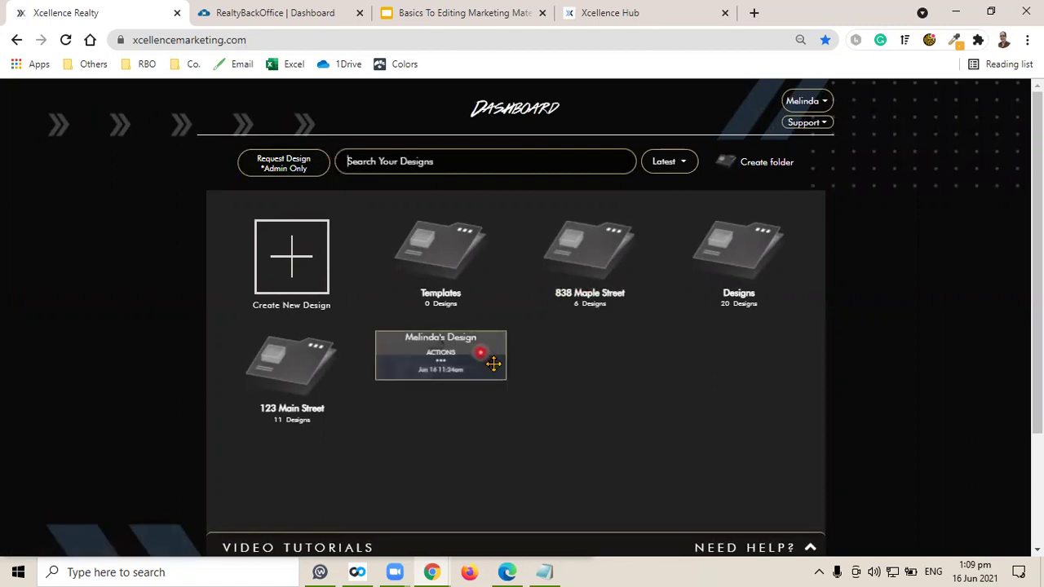
pyautogui.click(484, 360)
pyautogui.click(687, 166)
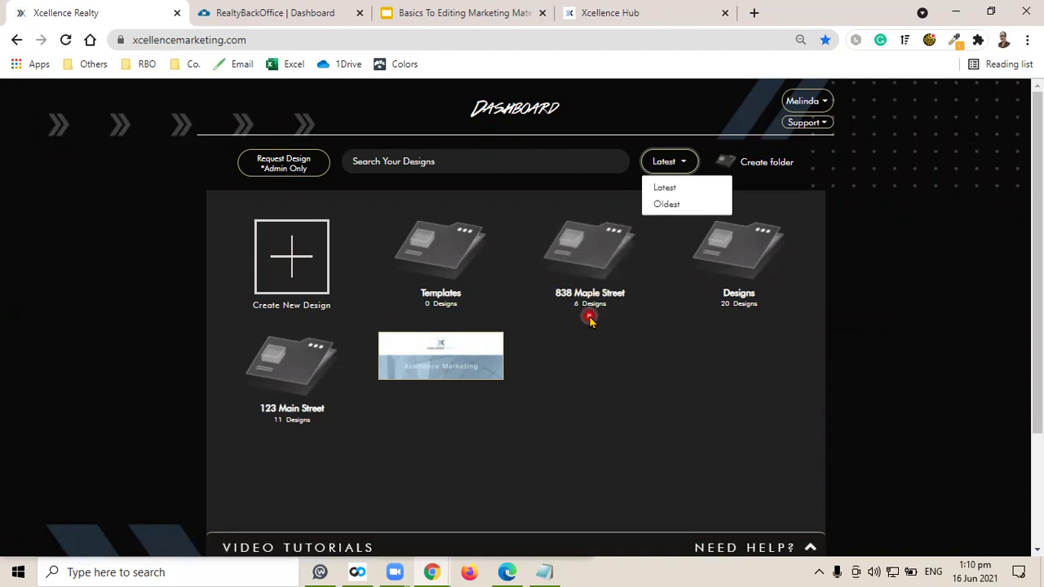
pyautogui.click(295, 270)
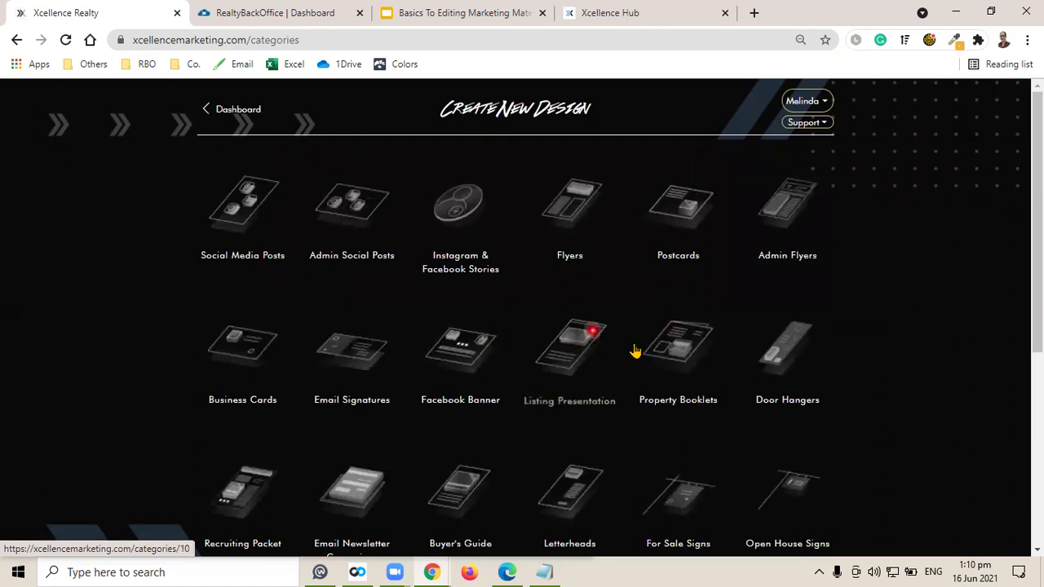
pyautogui.scroll(-1, 587, 318)
pyautogui.scroll(-3, 587, 318)
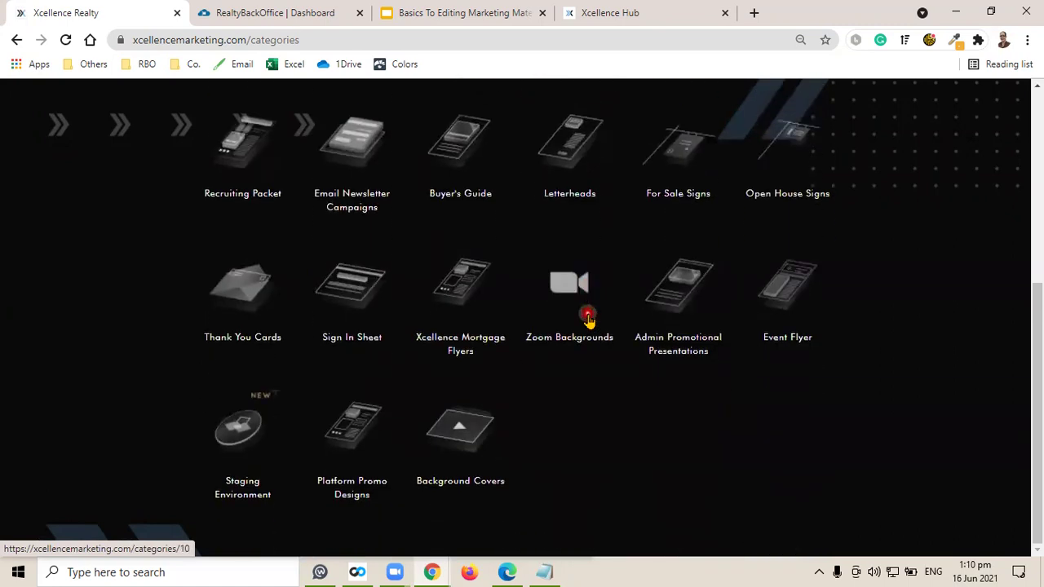
pyautogui.scroll(4, 587, 318)
pyautogui.click(235, 220)
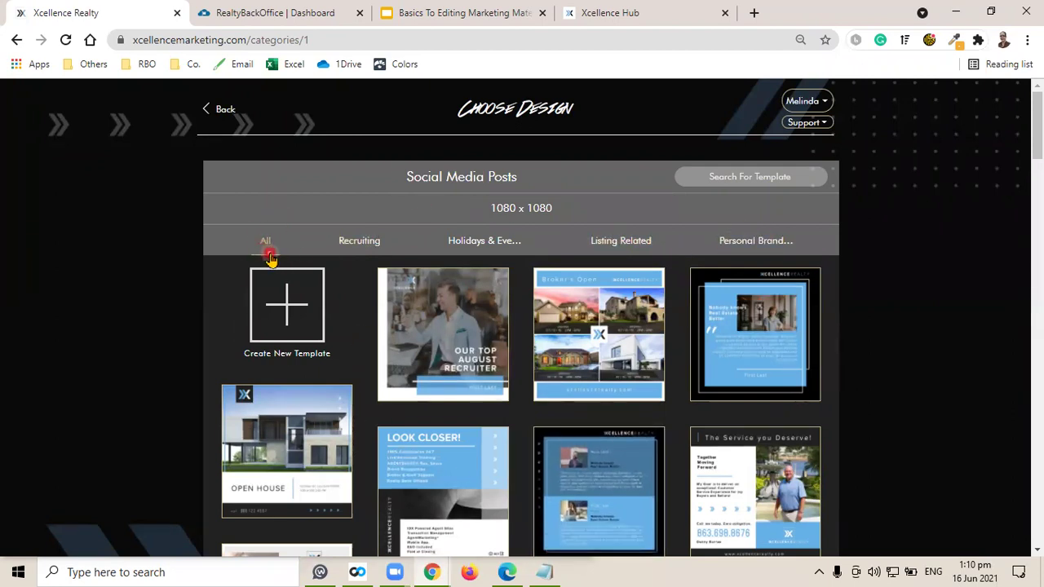
pyautogui.click(225, 109)
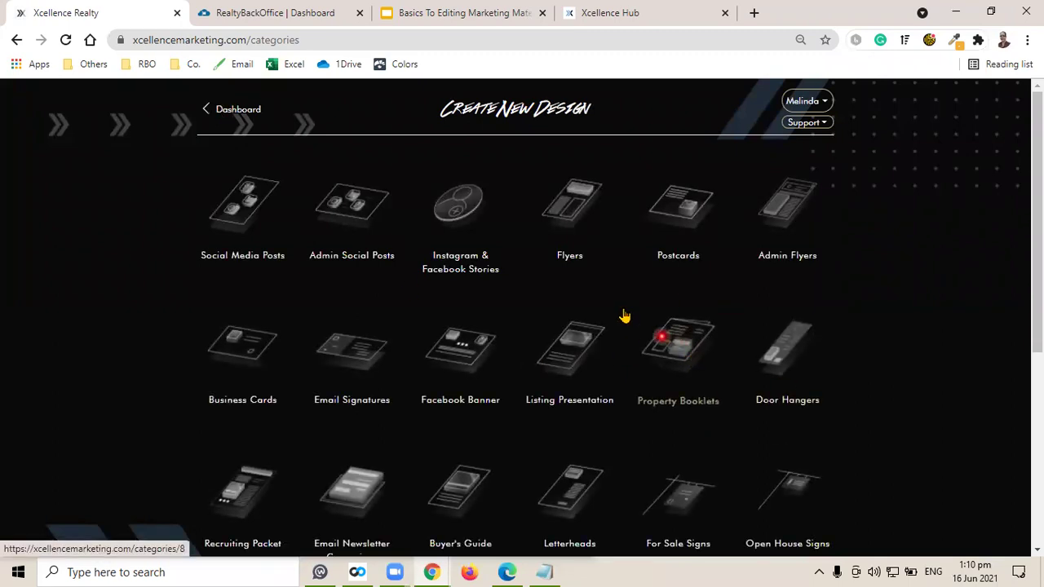
pyautogui.click(257, 112)
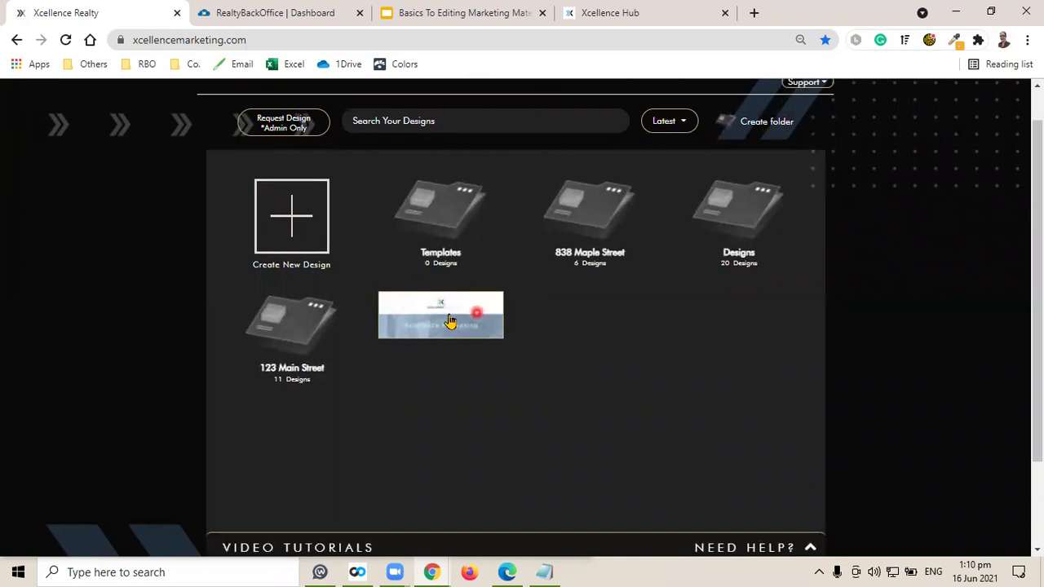
pyautogui.click(440, 320)
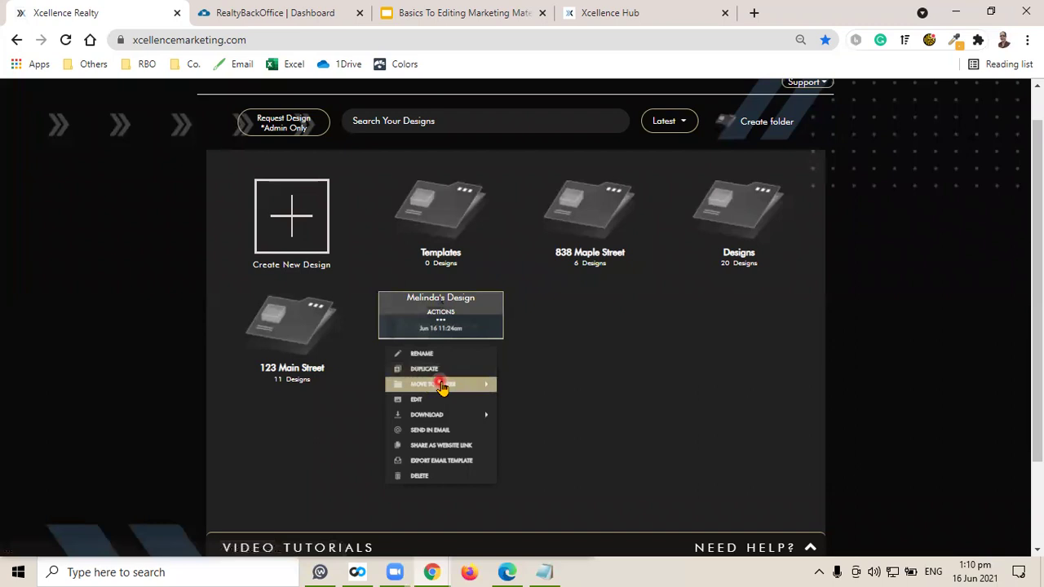
pyautogui.click(440, 384)
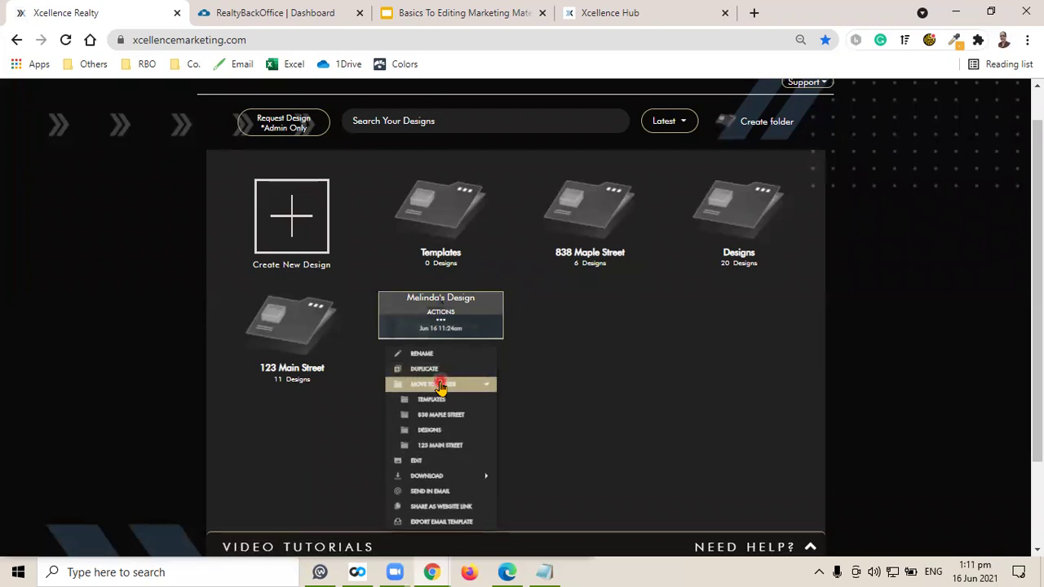
pyautogui.click(439, 445)
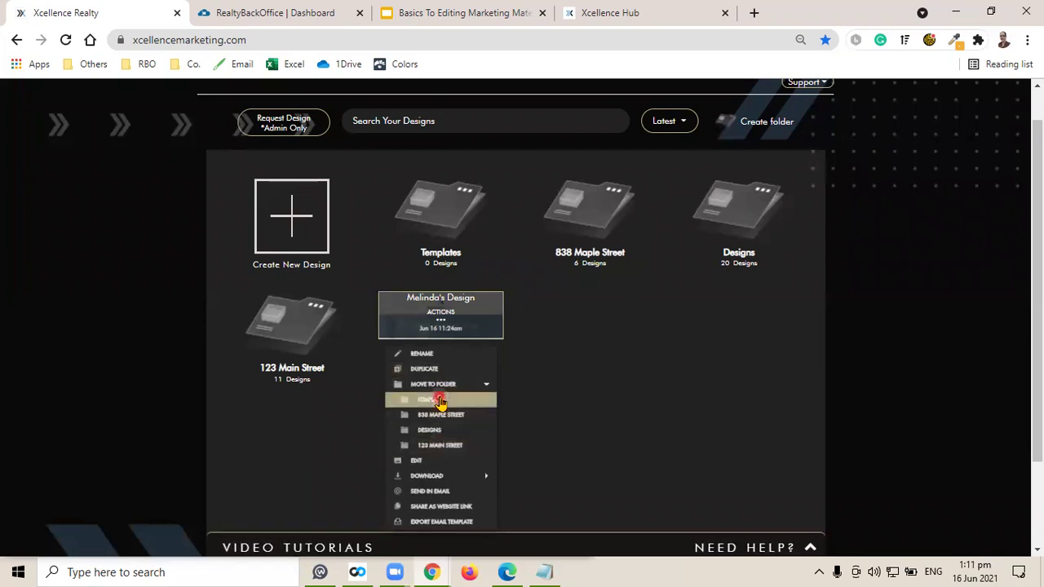
pyautogui.click(442, 413)
pyautogui.click(443, 401)
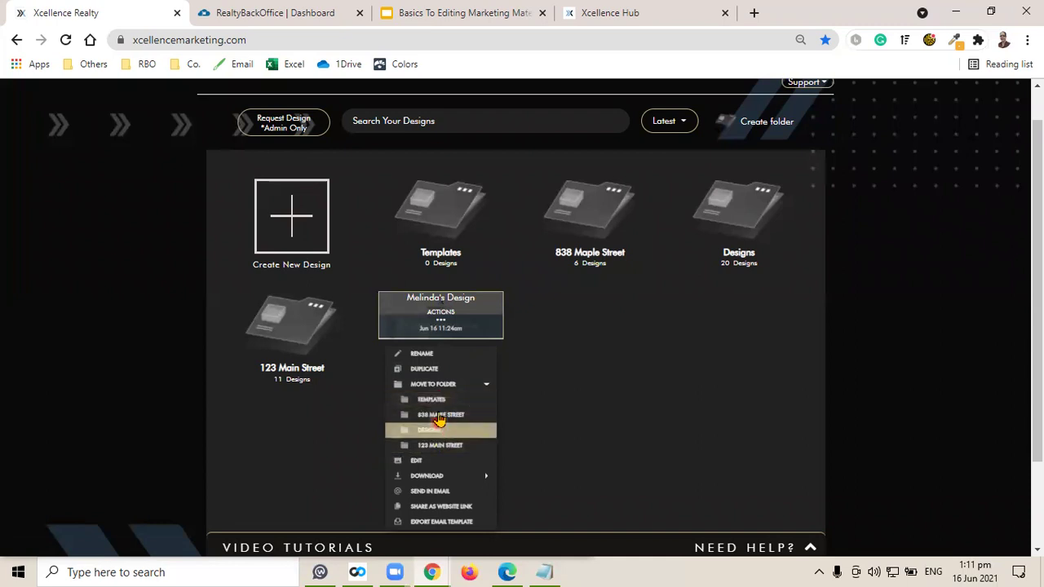
pyautogui.click(440, 444)
pyautogui.click(657, 353)
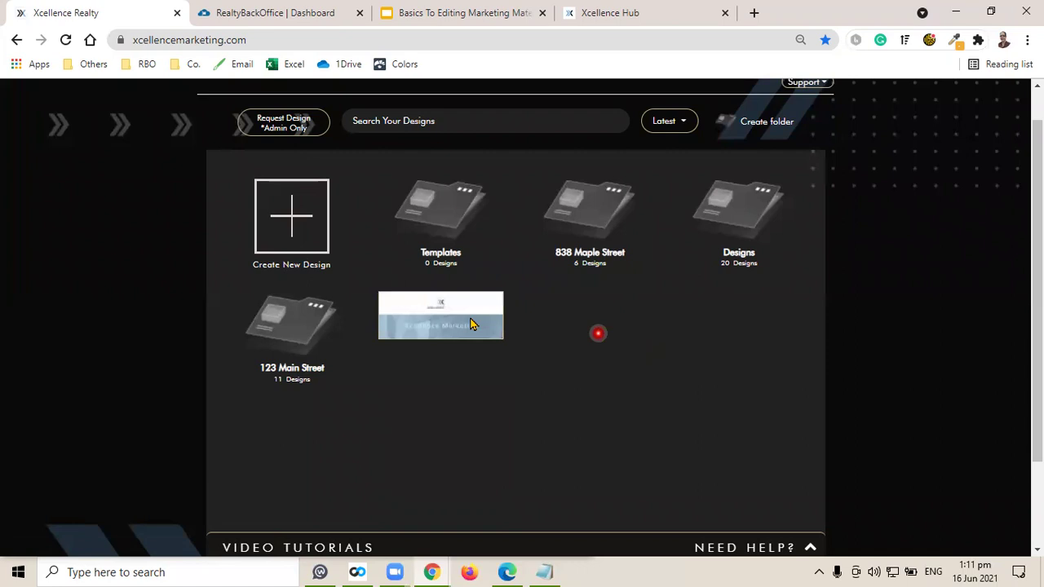
pyautogui.click(498, 287)
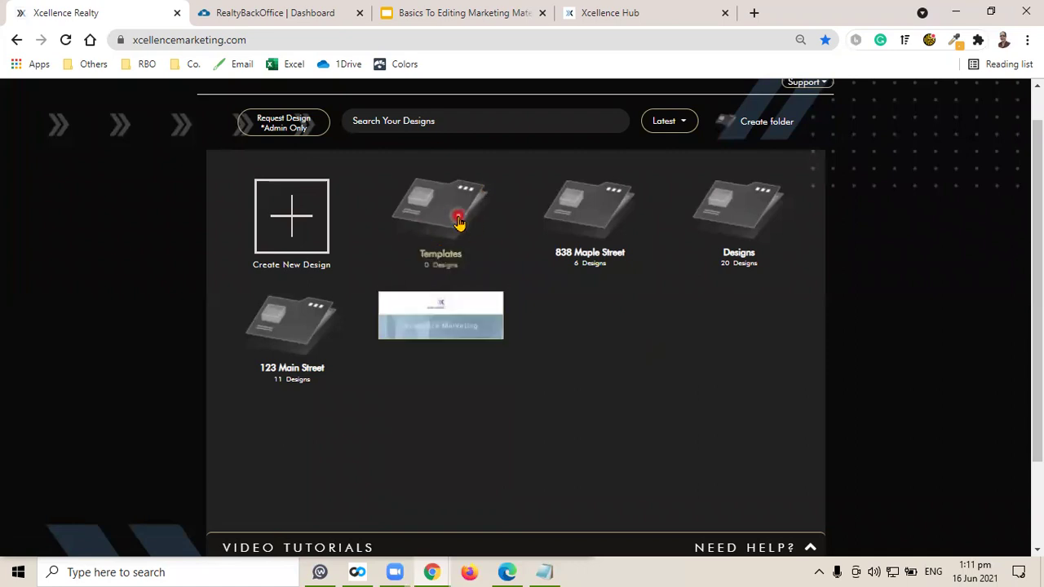
pyautogui.moveTo(441, 319)
pyautogui.mouseDown()
pyautogui.moveTo(459, 310)
pyautogui.moveTo(450, 219)
pyautogui.moveTo(454, 332)
pyautogui.moveTo(454, 222)
pyautogui.mouseUp()
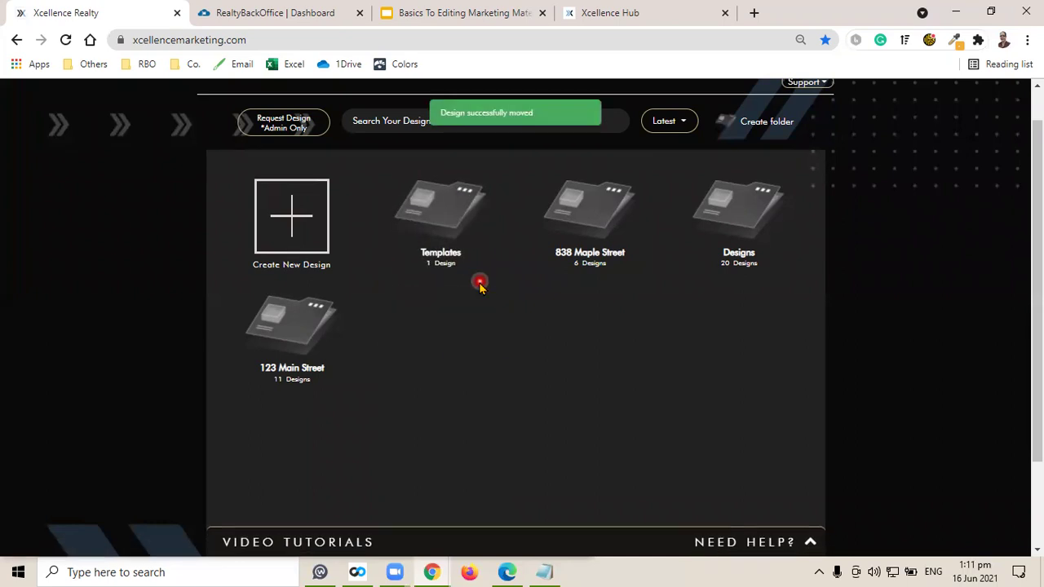
pyautogui.click(443, 212)
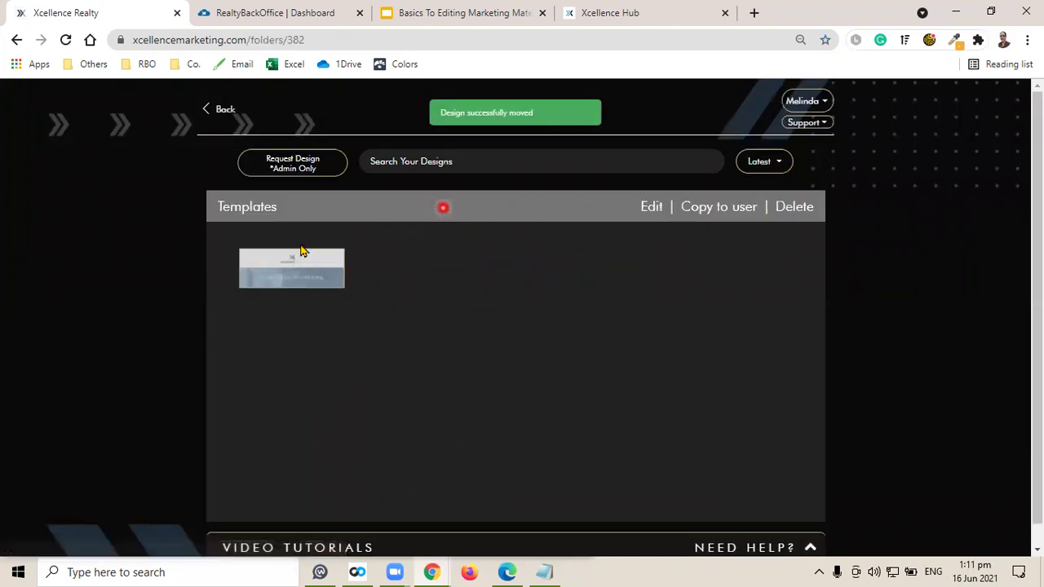
pyautogui.click(292, 279)
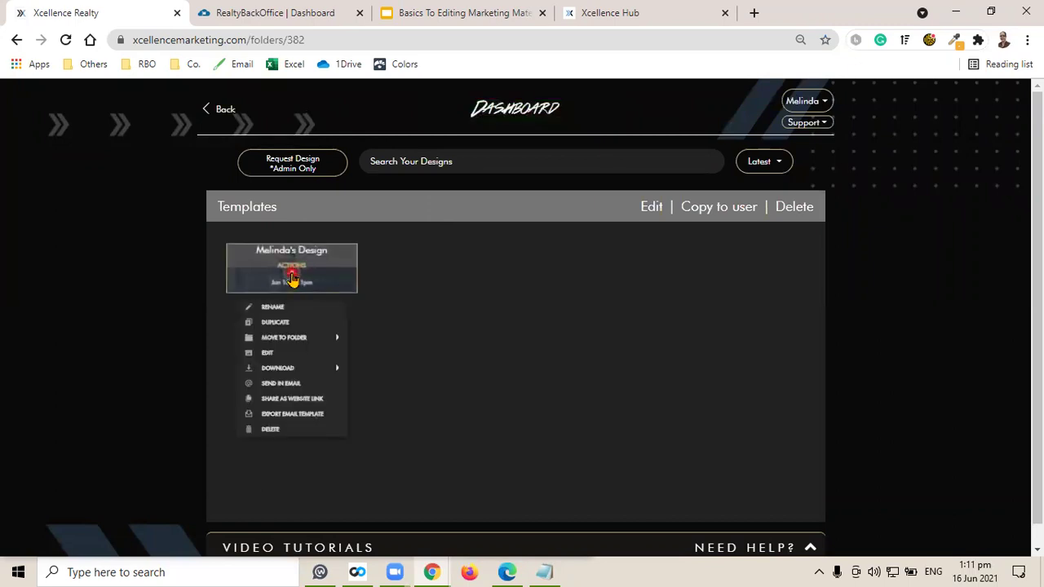
pyautogui.click(301, 337)
pyautogui.click(316, 352)
pyautogui.click(293, 355)
pyautogui.click(292, 354)
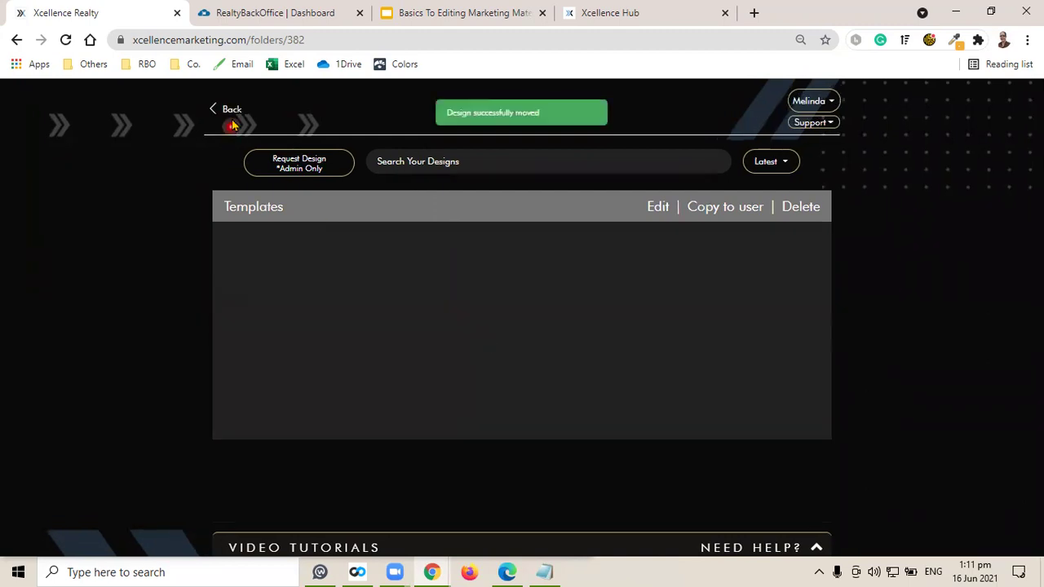
pyautogui.click(226, 110)
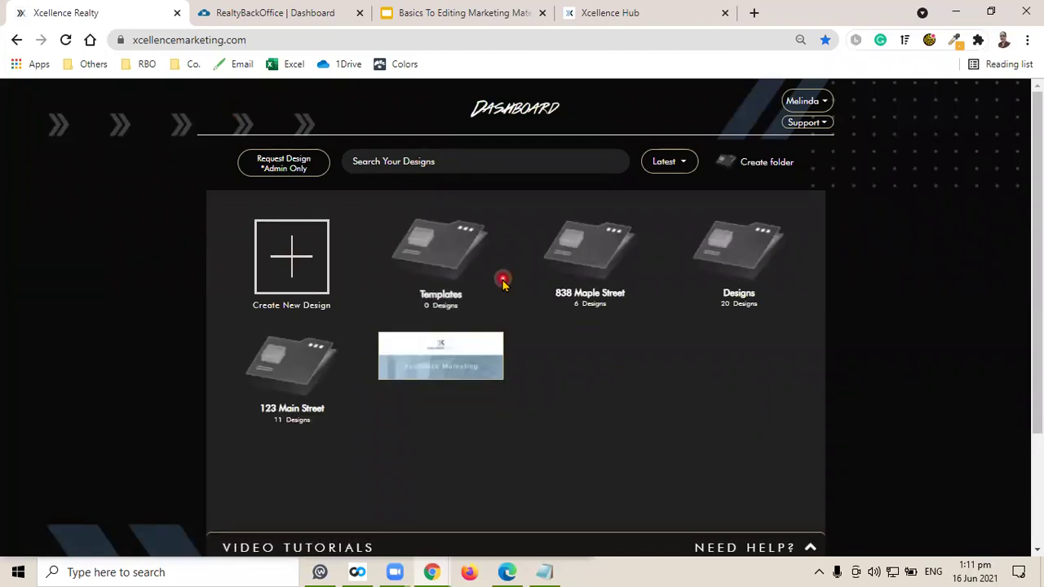
# Open the Jun 16 design's ACTIONS menu and review its JPG, PNG and PDF download options.
pyautogui.scroll(-1, 523, 372)
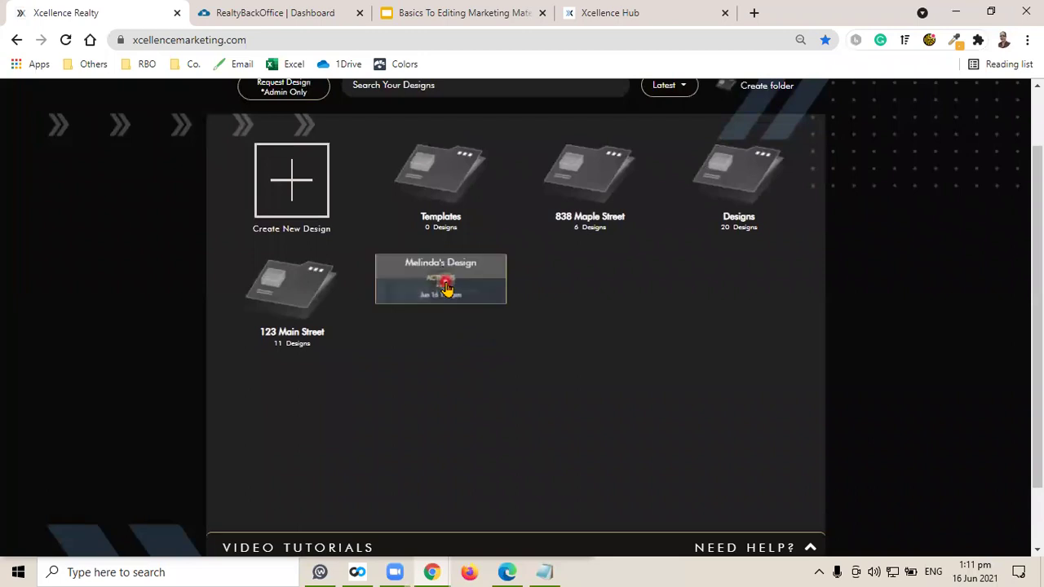
pyautogui.click(444, 285)
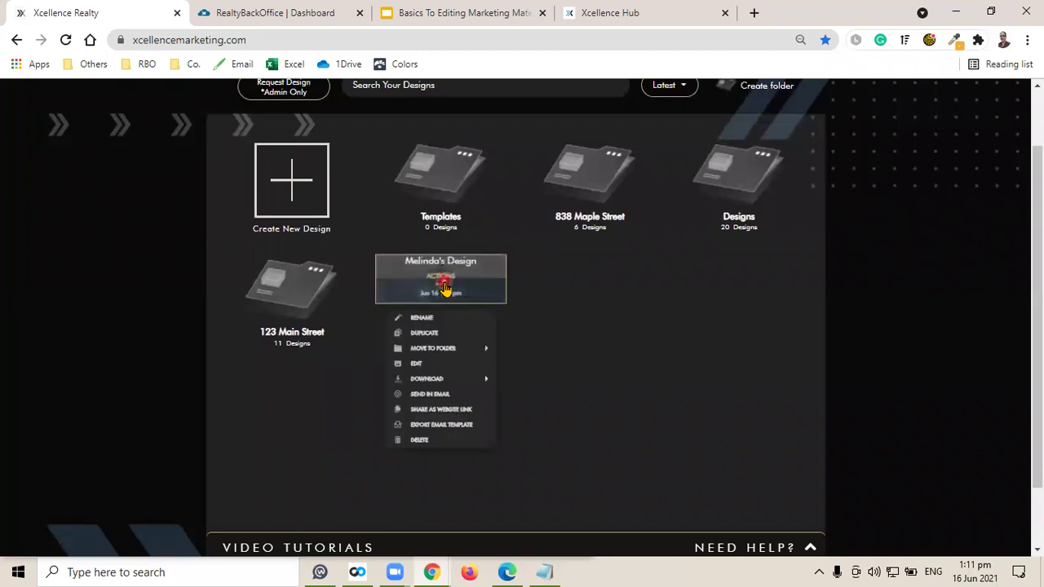
pyautogui.click(447, 380)
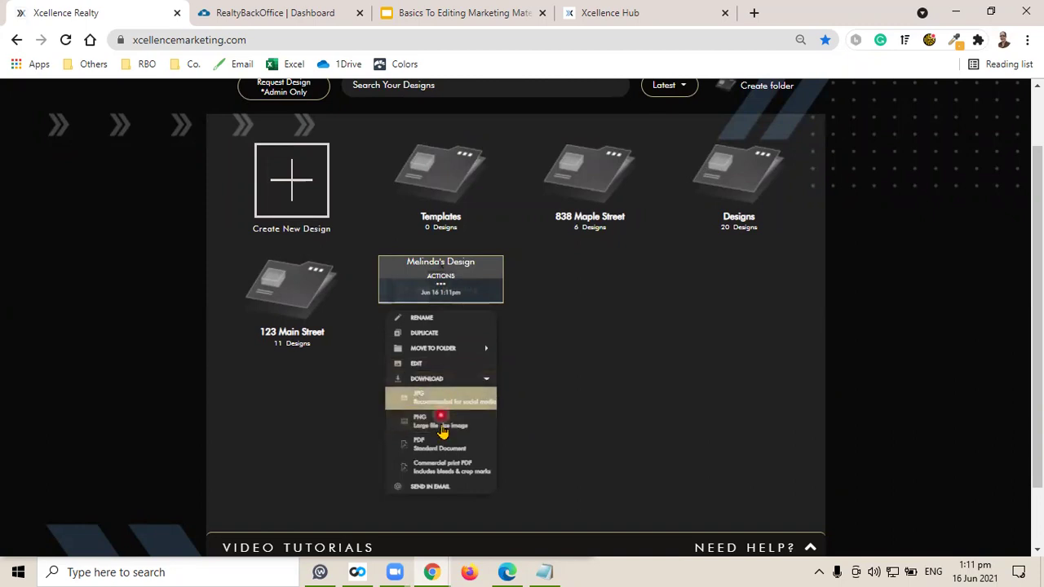
pyautogui.click(439, 400)
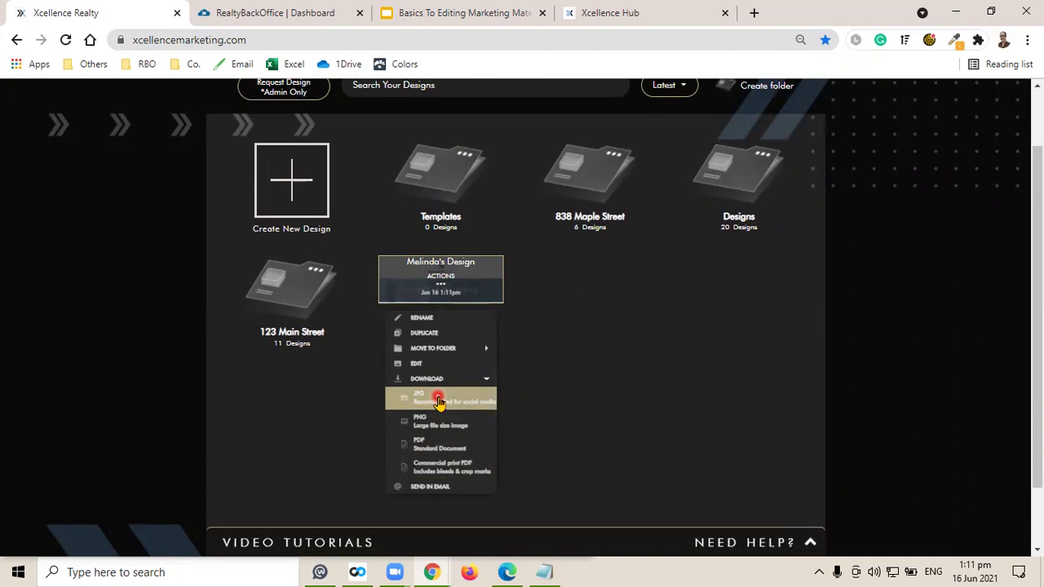
pyautogui.click(431, 421)
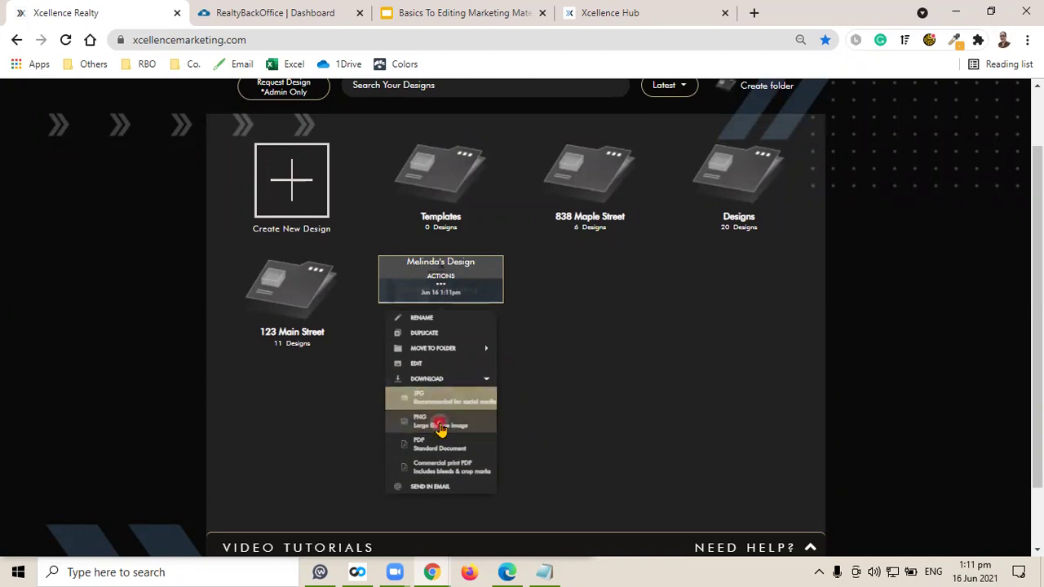
pyautogui.click(446, 403)
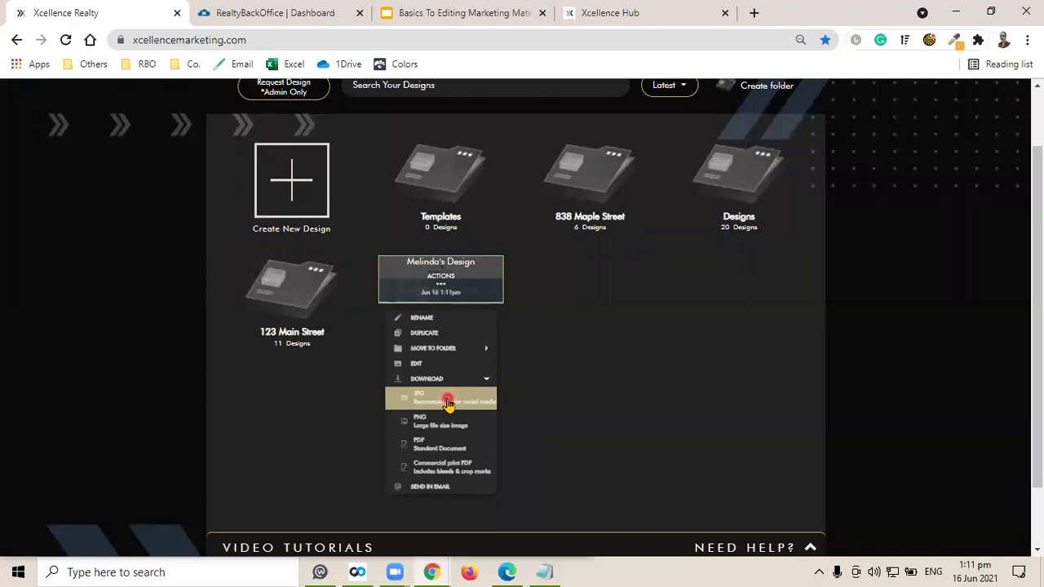
pyautogui.click(438, 424)
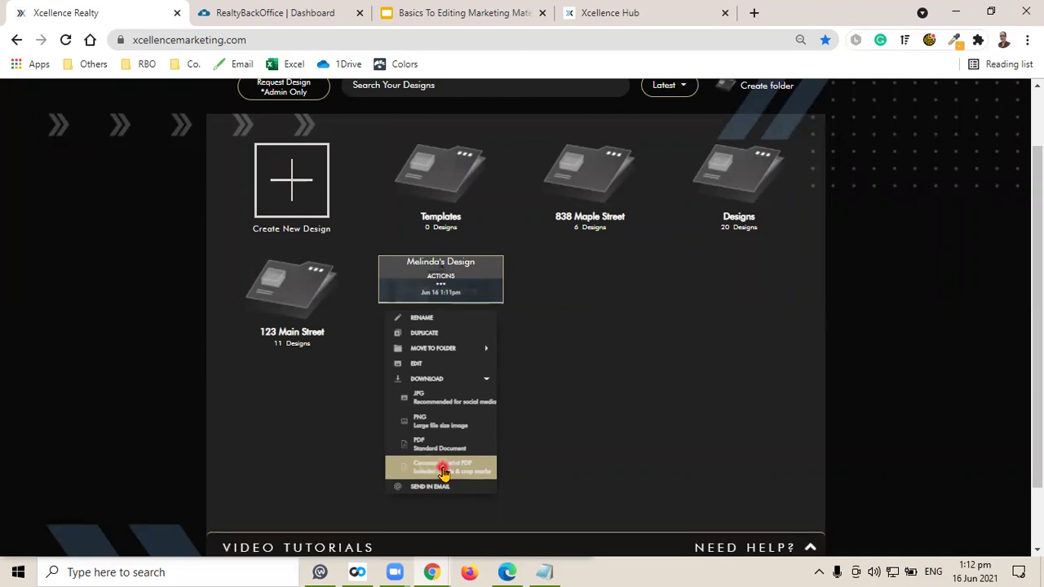
pyautogui.click(444, 383)
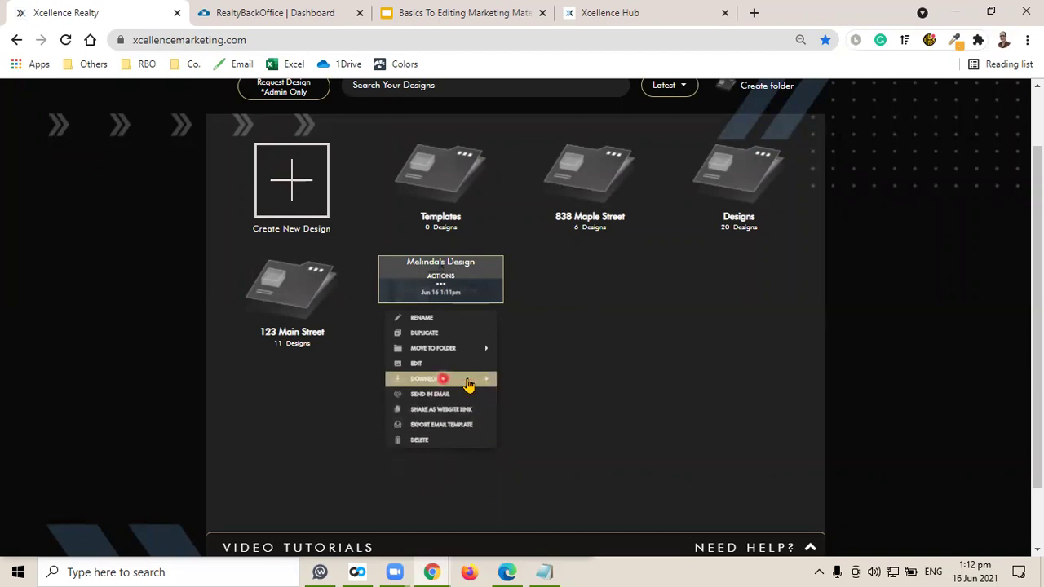
# Look at the Send in Email form, then copy the design's shareable website link.
pyautogui.click(459, 396)
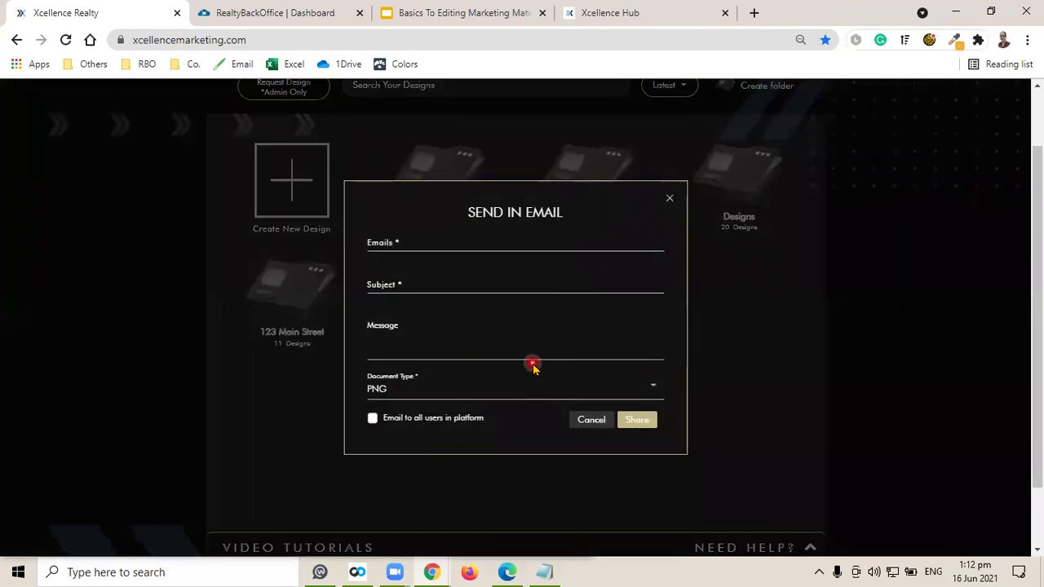
pyautogui.click(670, 199)
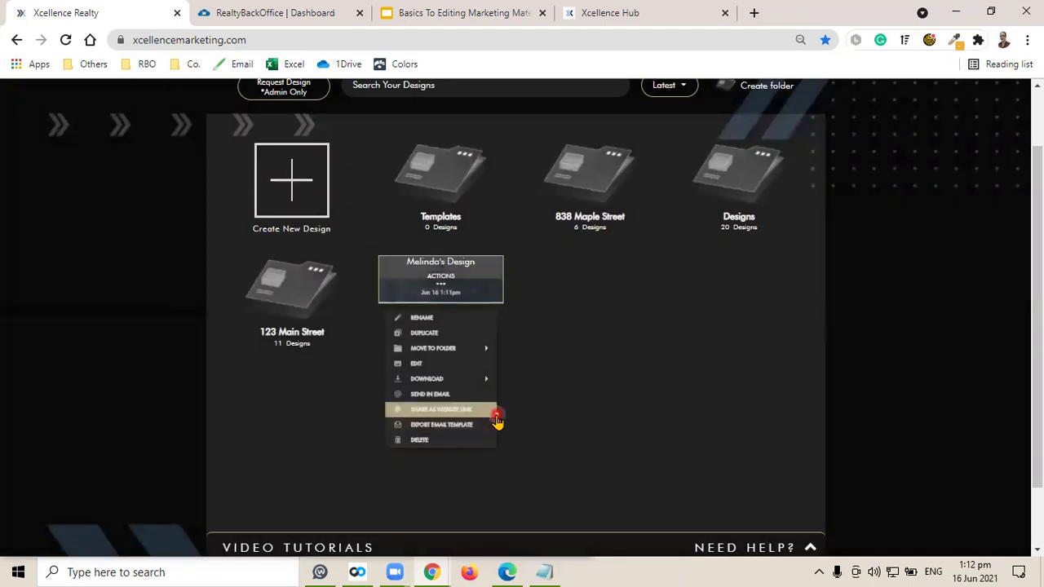
pyautogui.click(436, 410)
pyautogui.click(658, 334)
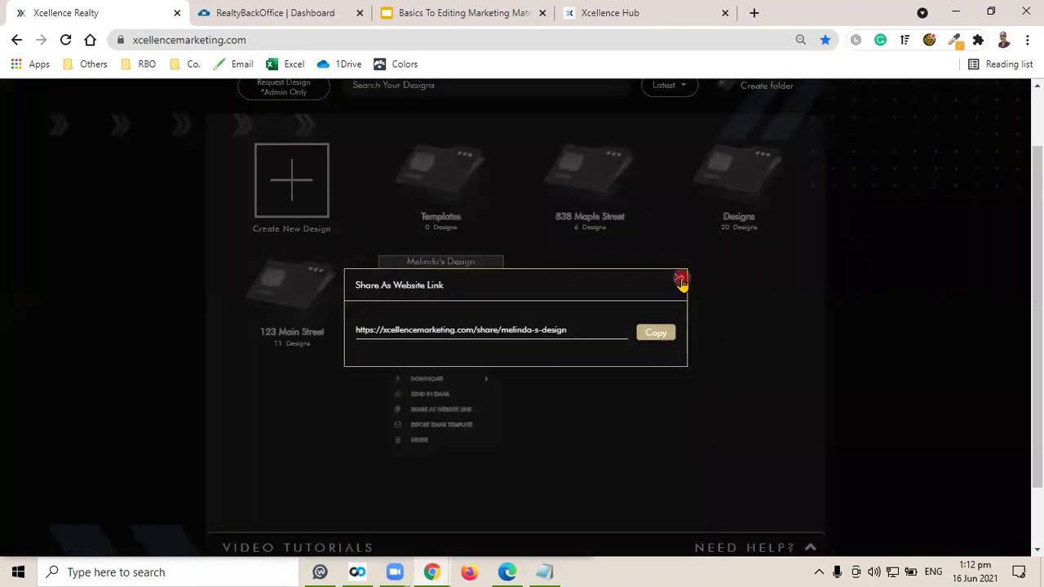
pyautogui.click(681, 281)
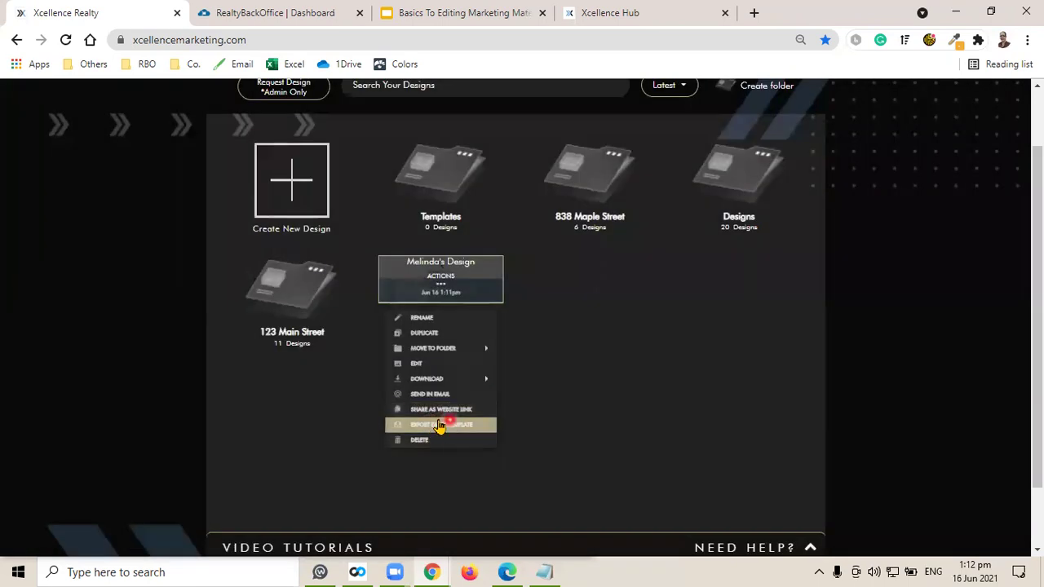
# View the Export Email Template platforms, then close the design's actions menu.
pyautogui.click(441, 425)
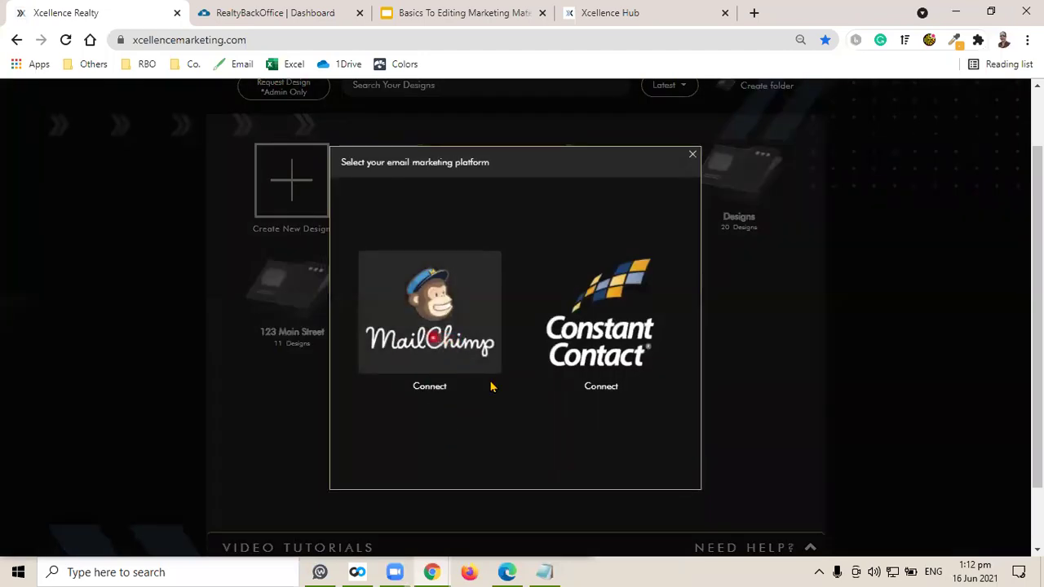
pyautogui.click(692, 155)
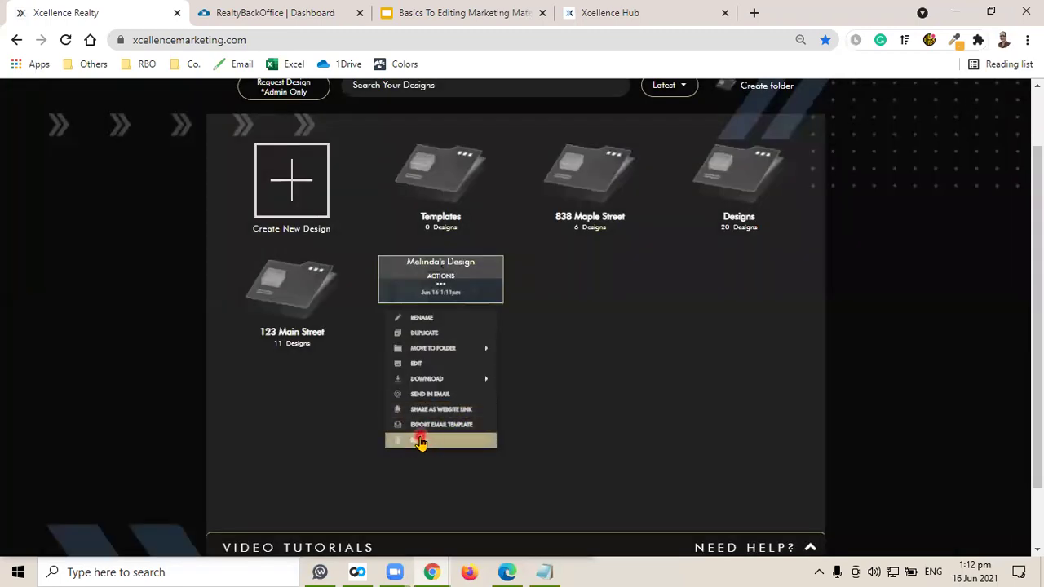
pyautogui.click(873, 330)
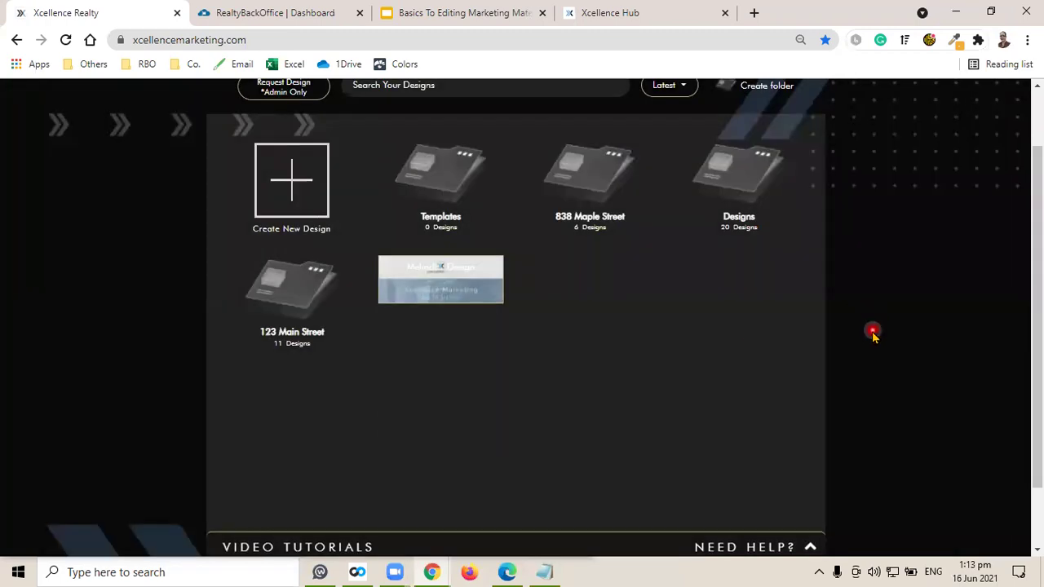
pyautogui.click(575, 542)
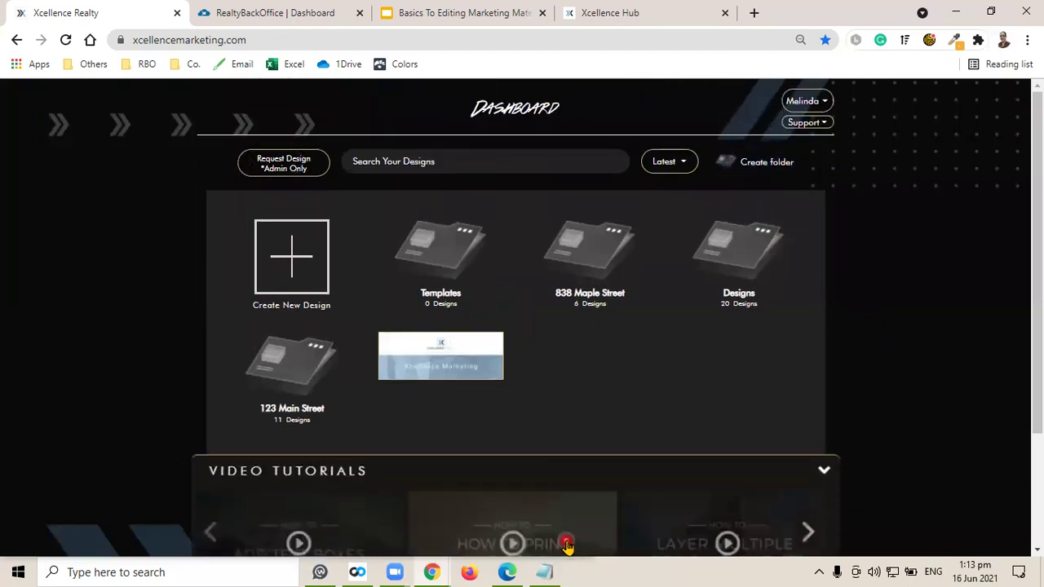
pyautogui.click(600, 401)
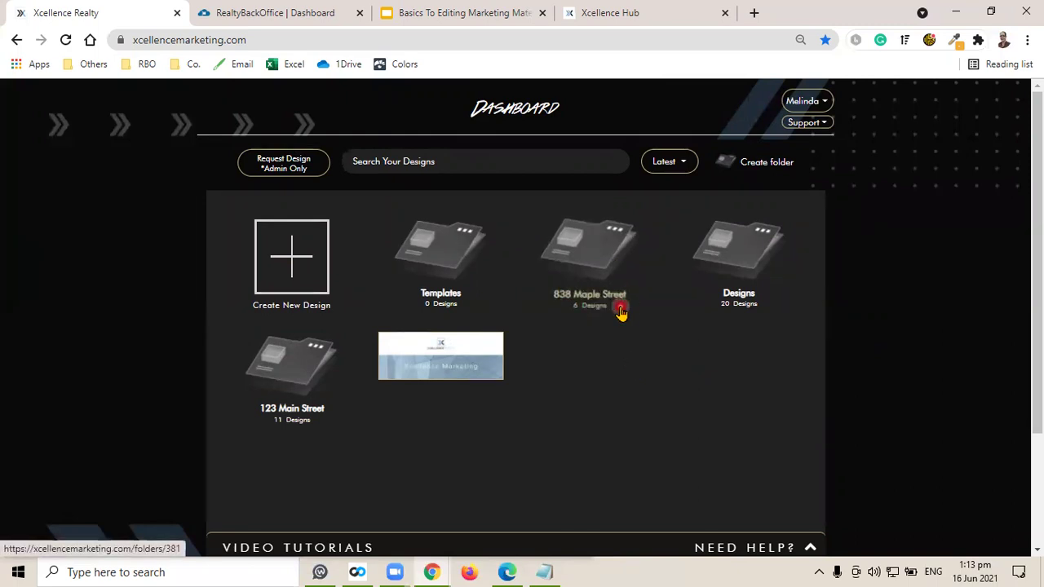
pyautogui.click(599, 256)
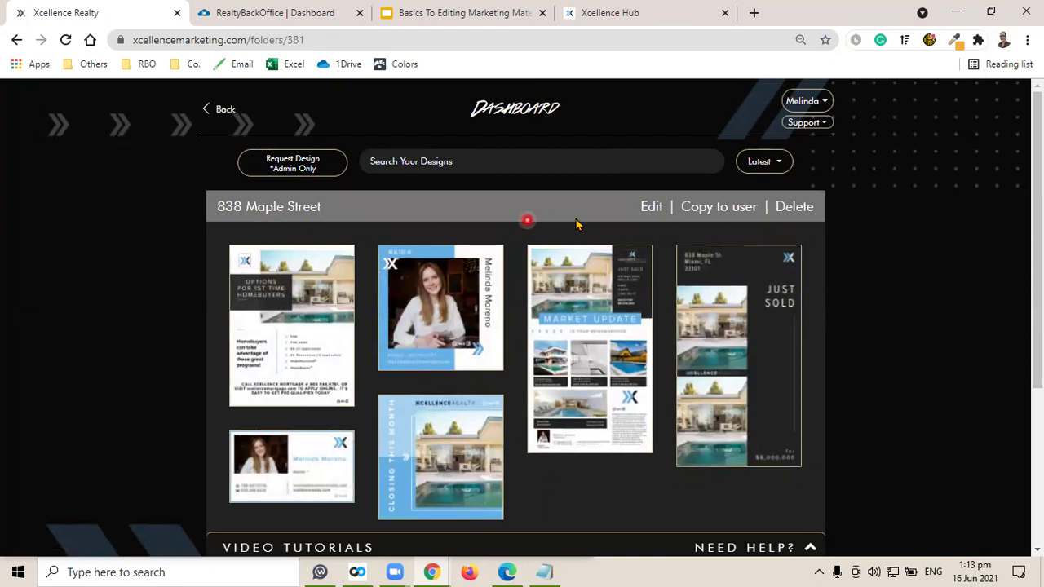
pyautogui.click(653, 209)
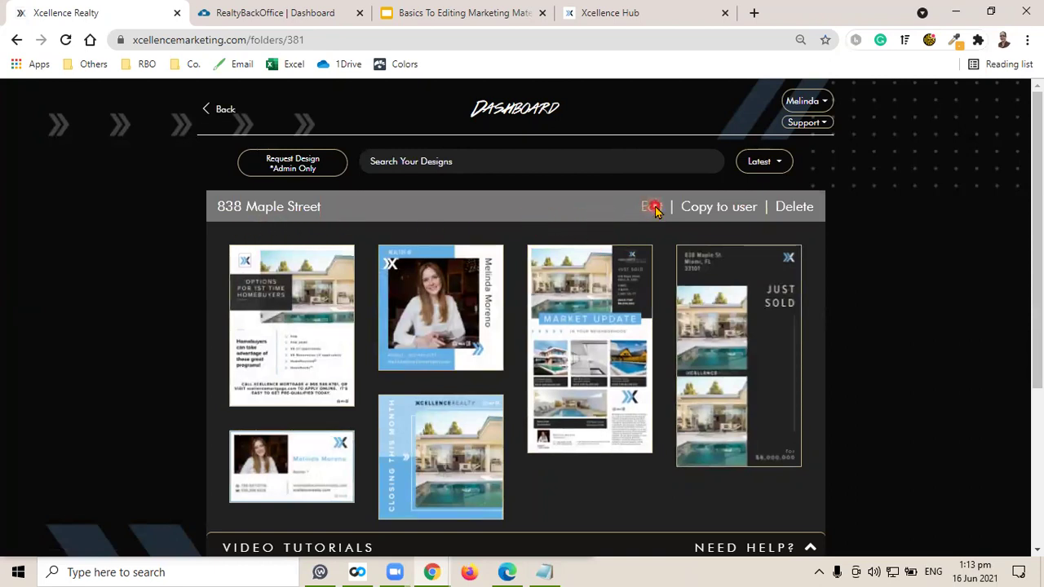
pyautogui.click(678, 262)
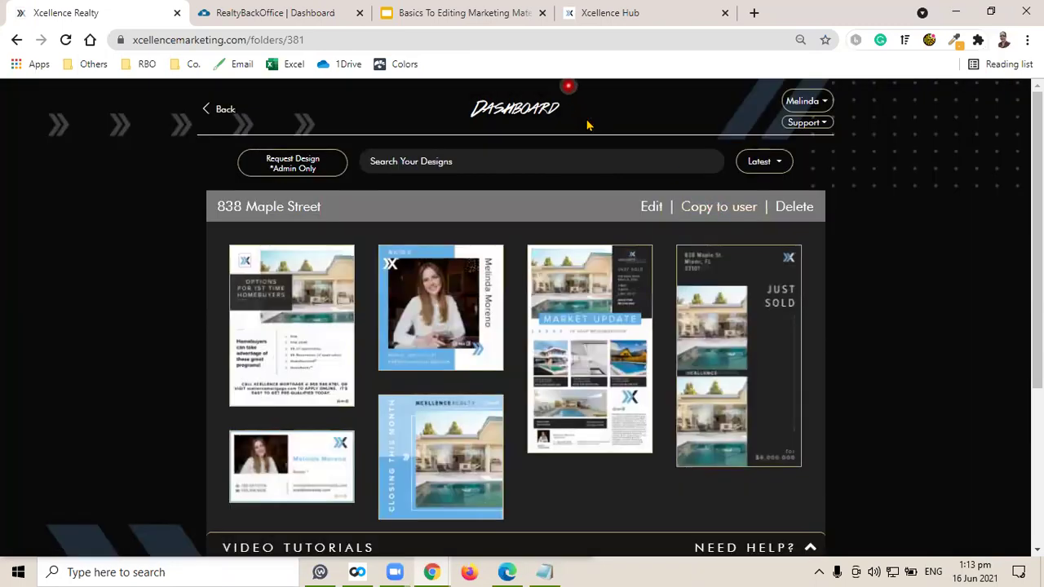
pyautogui.click(718, 207)
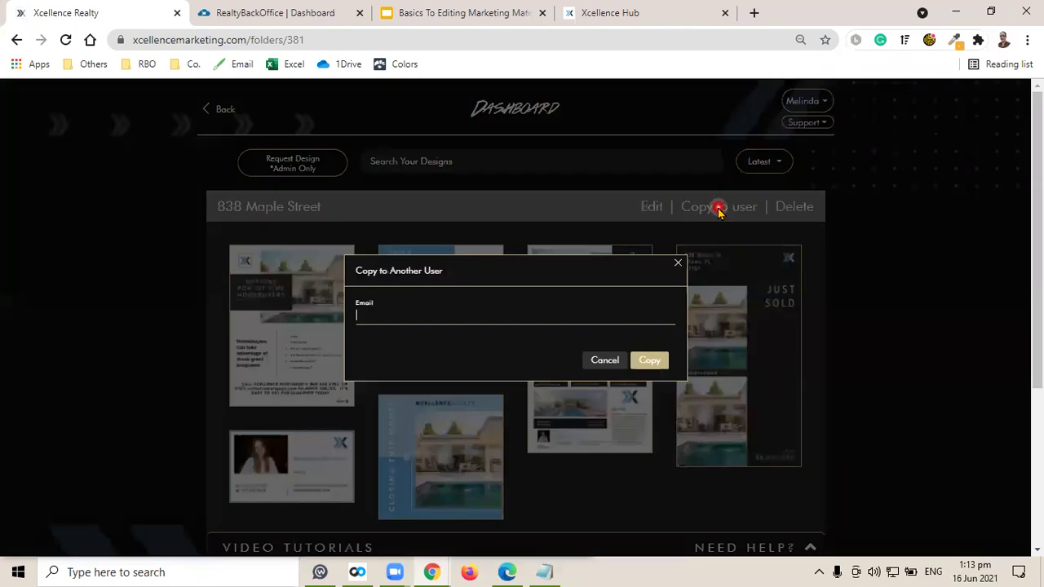
pyautogui.click(679, 263)
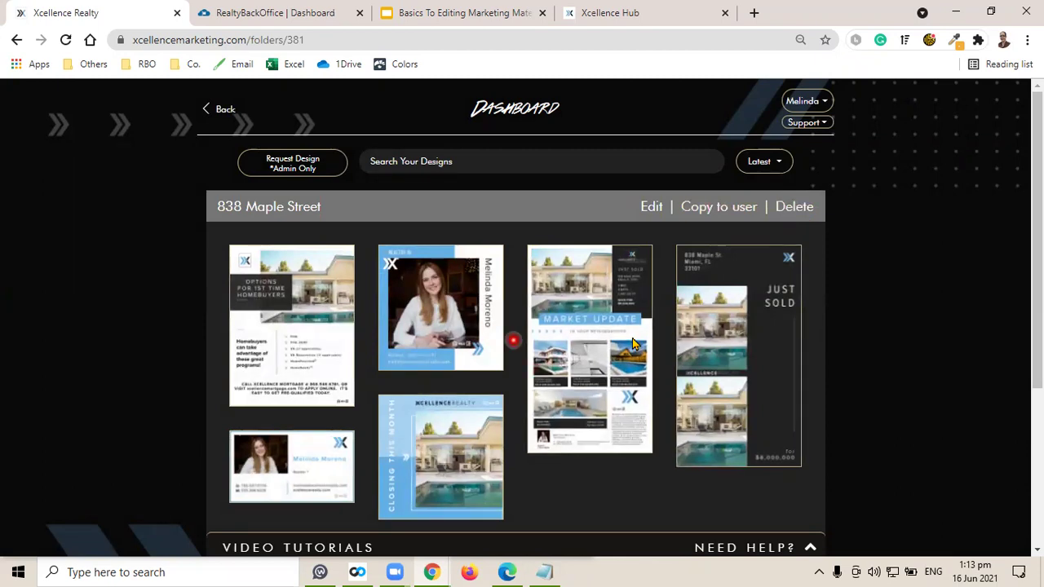
pyautogui.moveTo(545, 361)
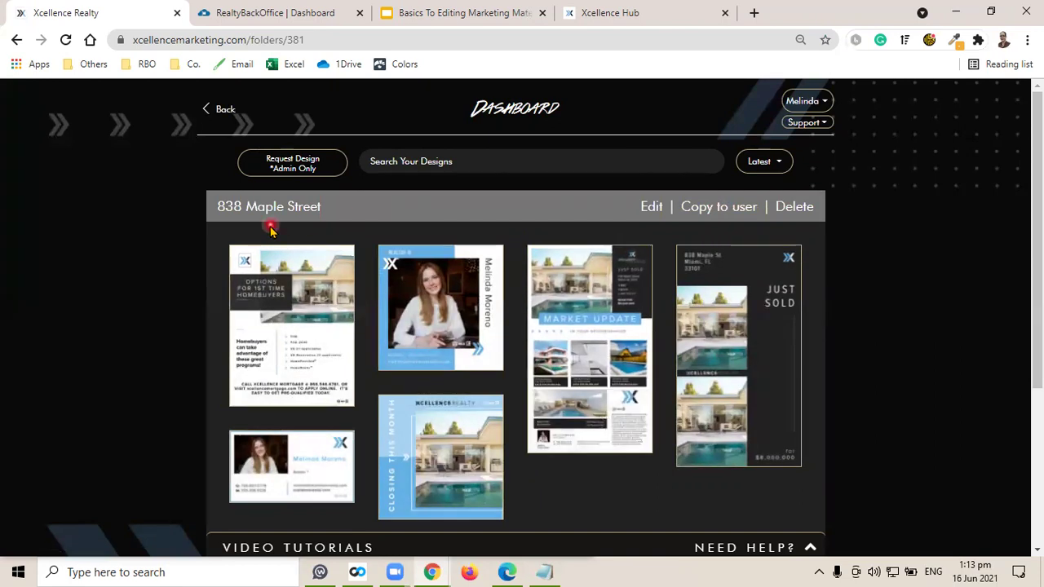
pyautogui.moveTo(762, 329)
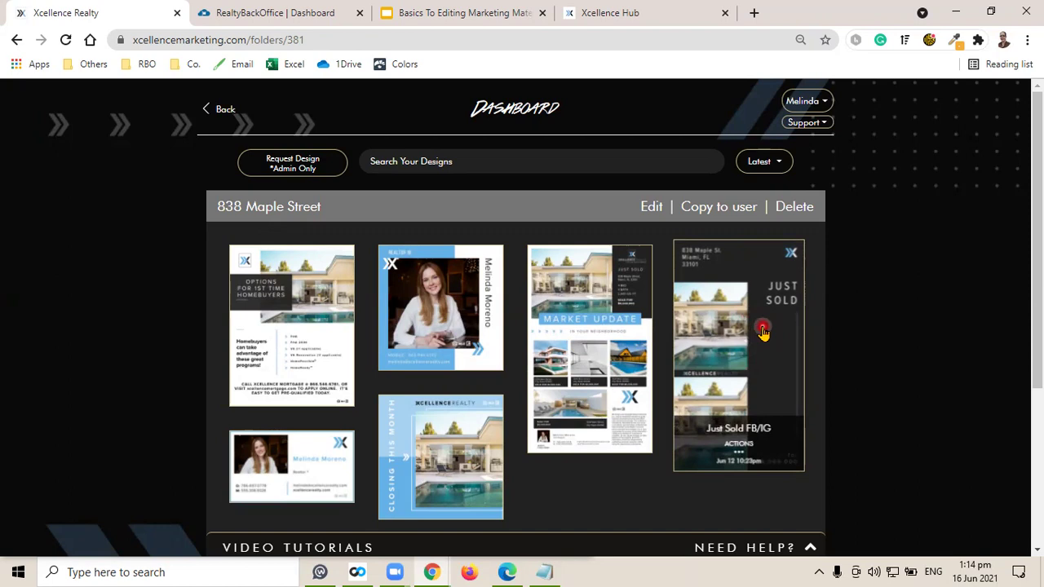
pyautogui.moveTo(453, 298)
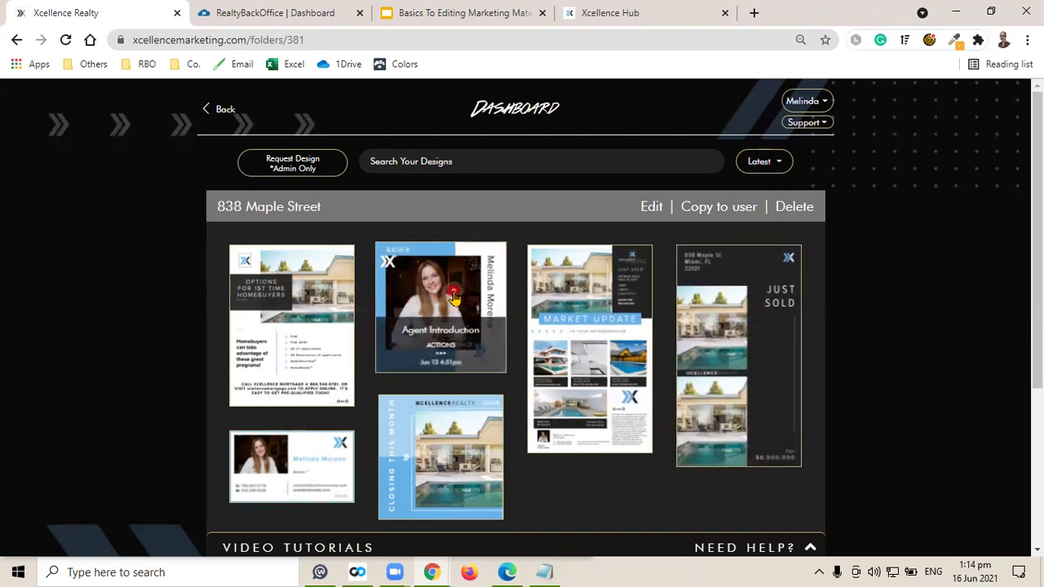
pyautogui.moveTo(327, 335)
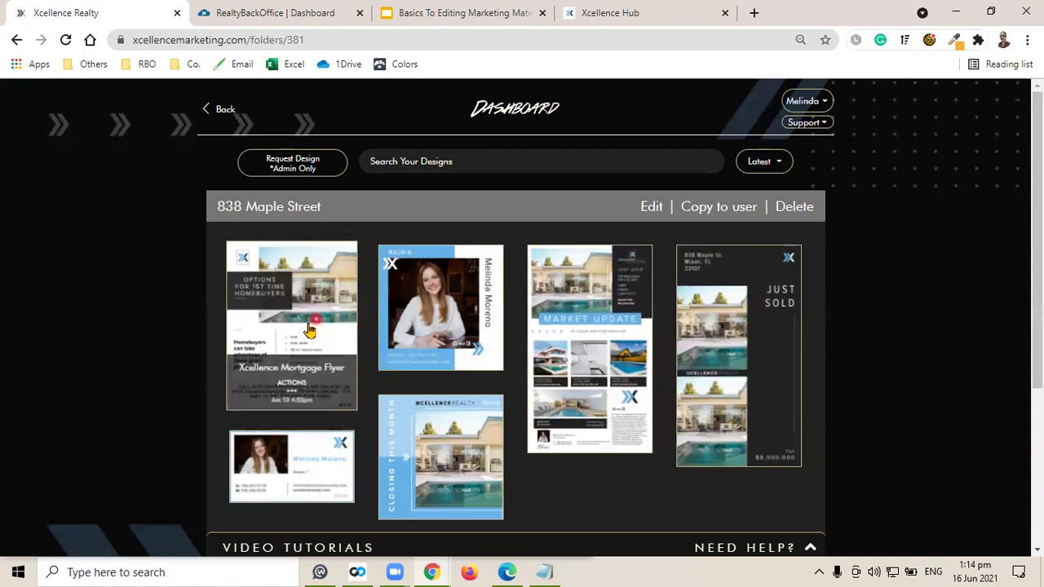
pyautogui.moveTo(552, 333)
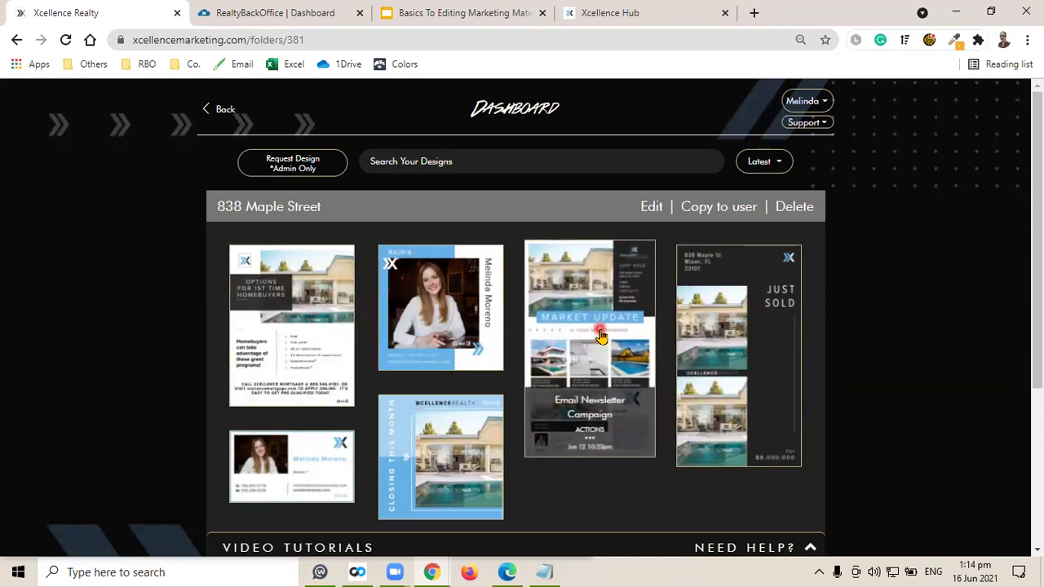
pyautogui.moveTo(291, 467)
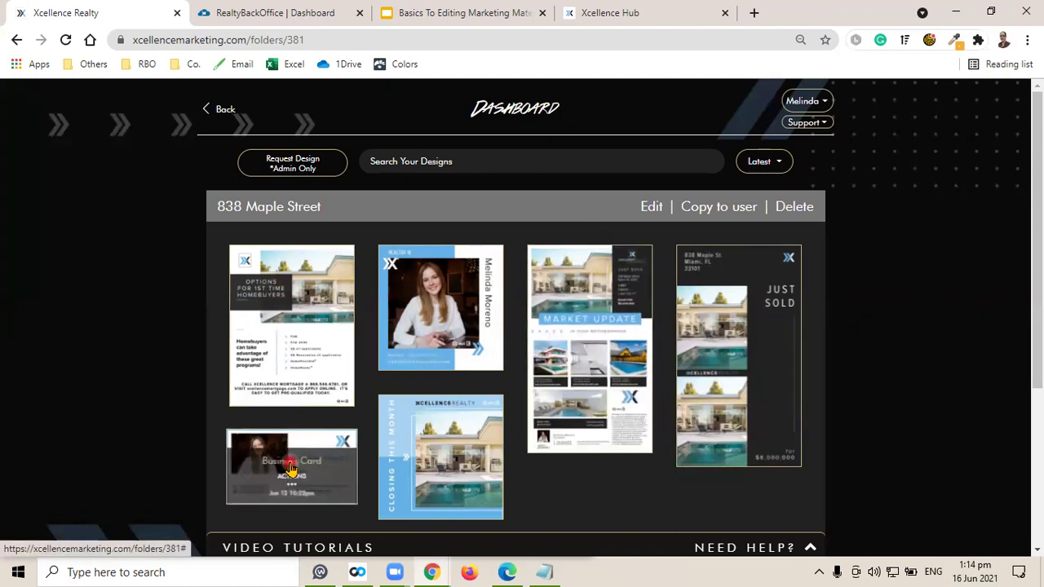
pyautogui.moveTo(457, 441)
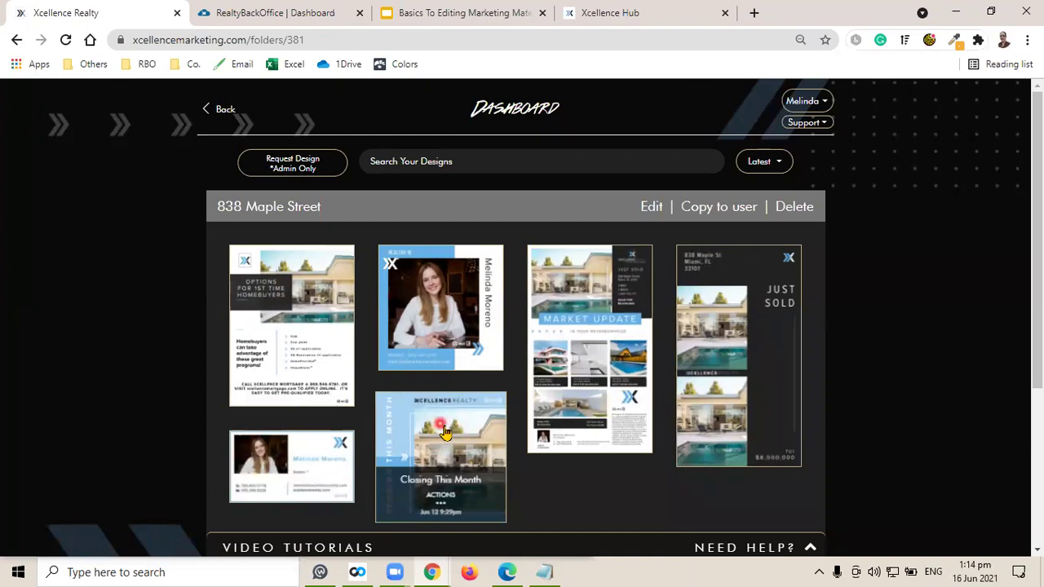
pyautogui.moveTo(600, 371)
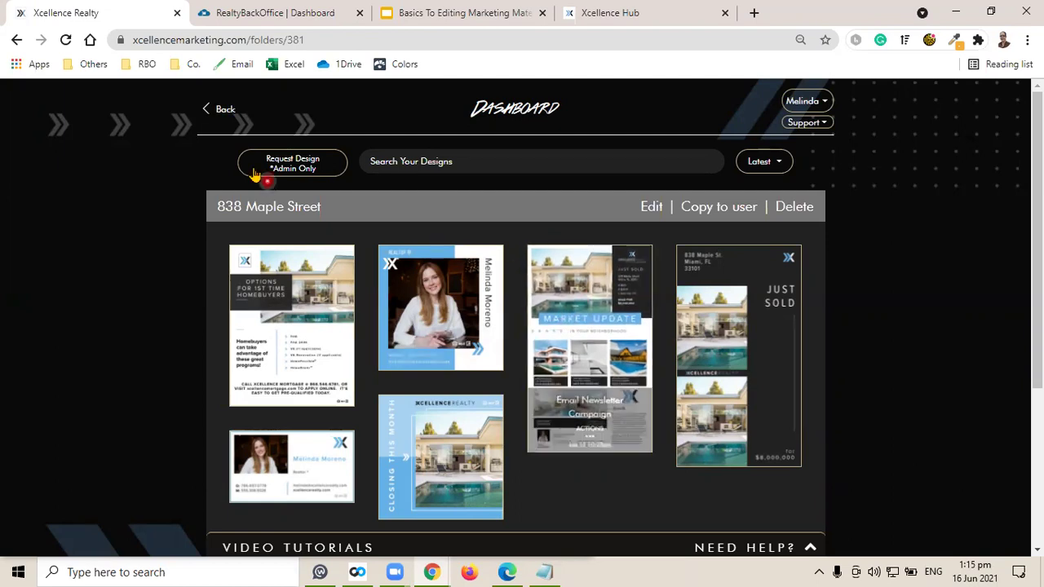
# From the dashboard, start a new design and preview the Door Hangers 4.5" x 11" Just Listed template.
pyautogui.click(222, 110)
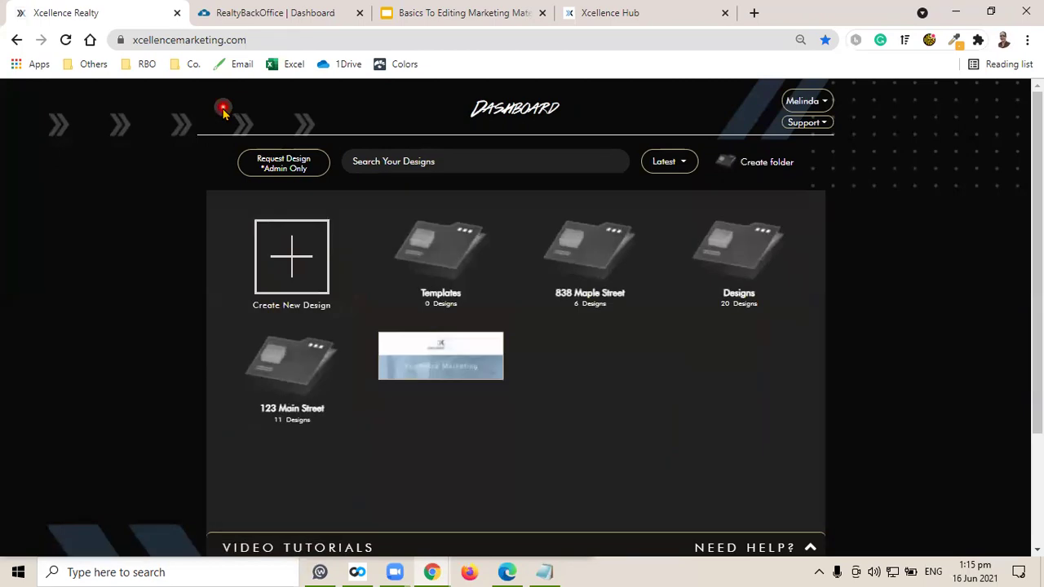
pyautogui.click(296, 259)
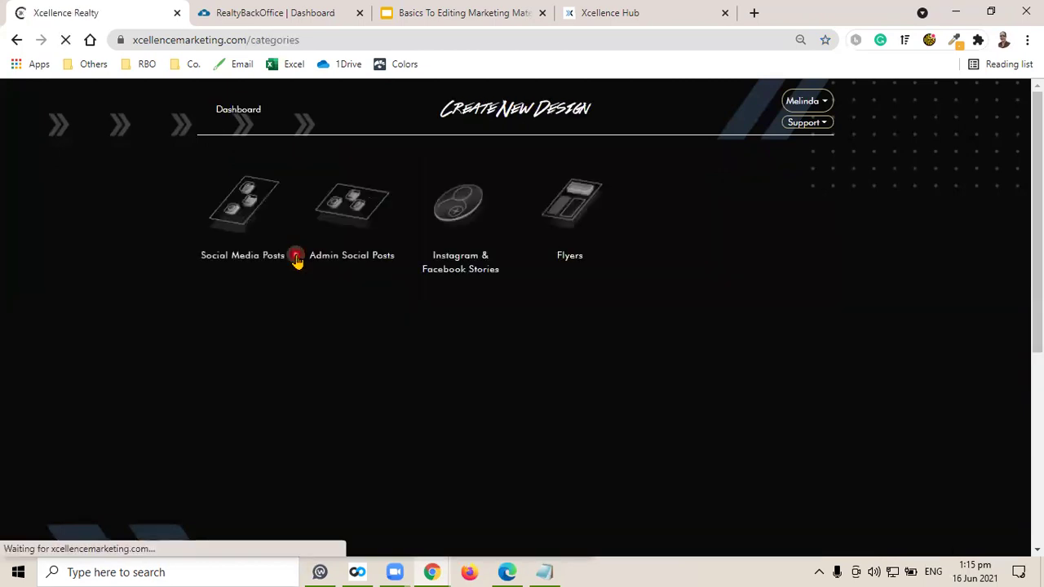
pyautogui.click(788, 355)
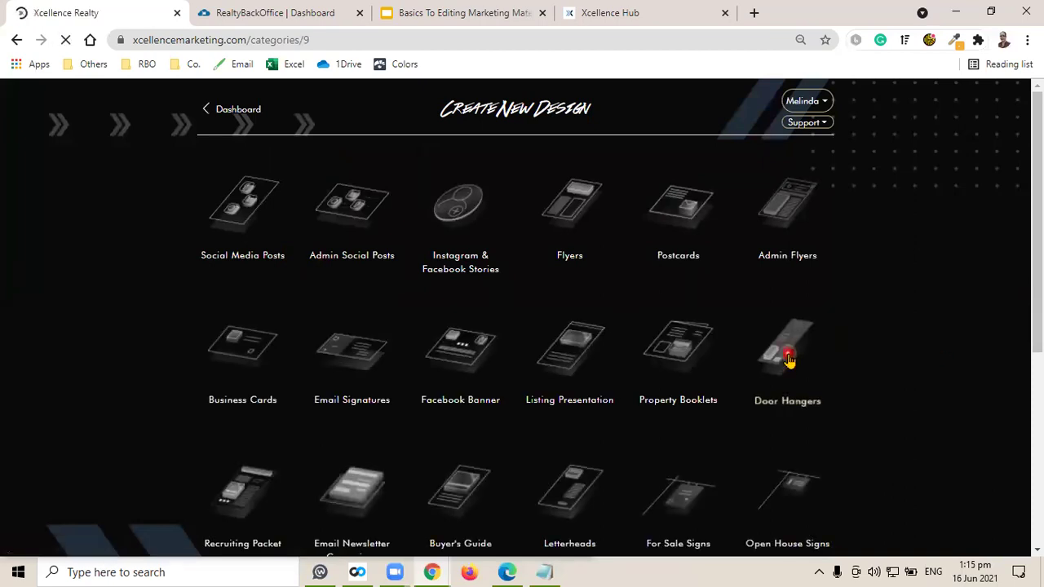
pyautogui.scroll(-1, 474, 367)
pyautogui.scroll(-1, 474, 359)
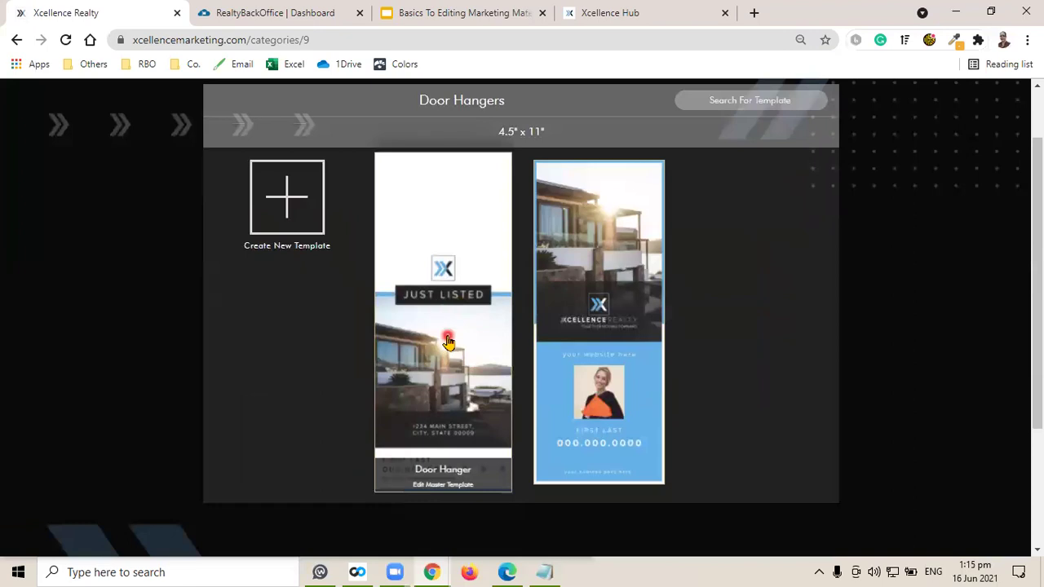
pyautogui.click(443, 332)
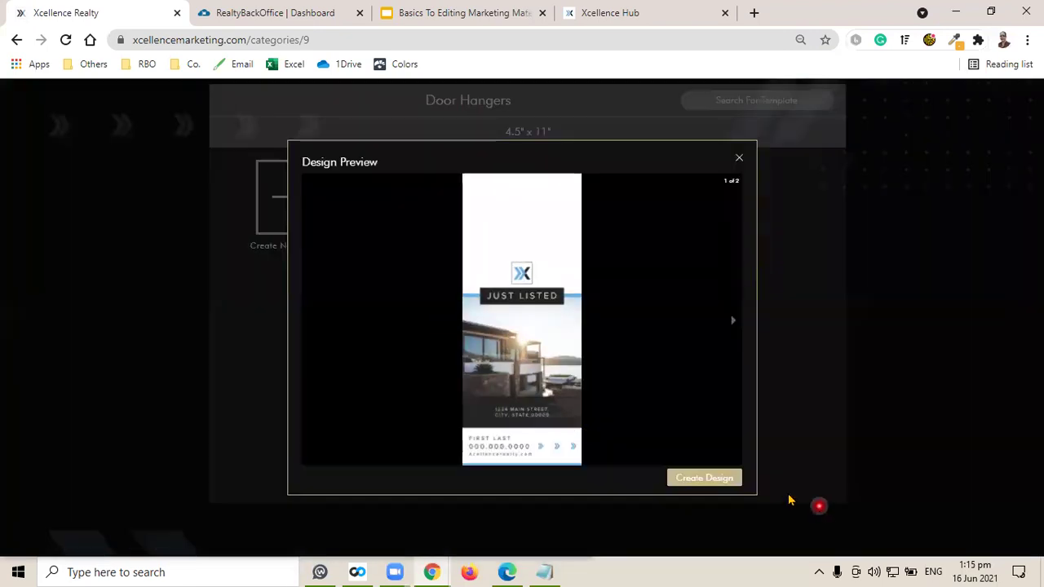
# Create a new 'Door Hanger' design from the Just Listed template preview.
pyautogui.click(697, 479)
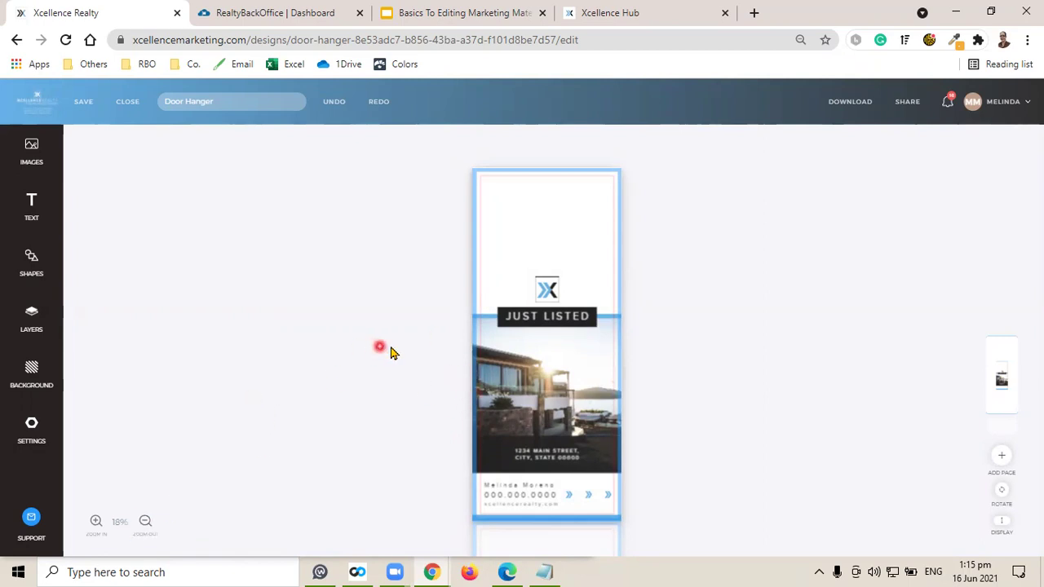
# Inspect the Just Listed page up close, save the Door Hanger design, and select its name.
pyautogui.click(566, 327)
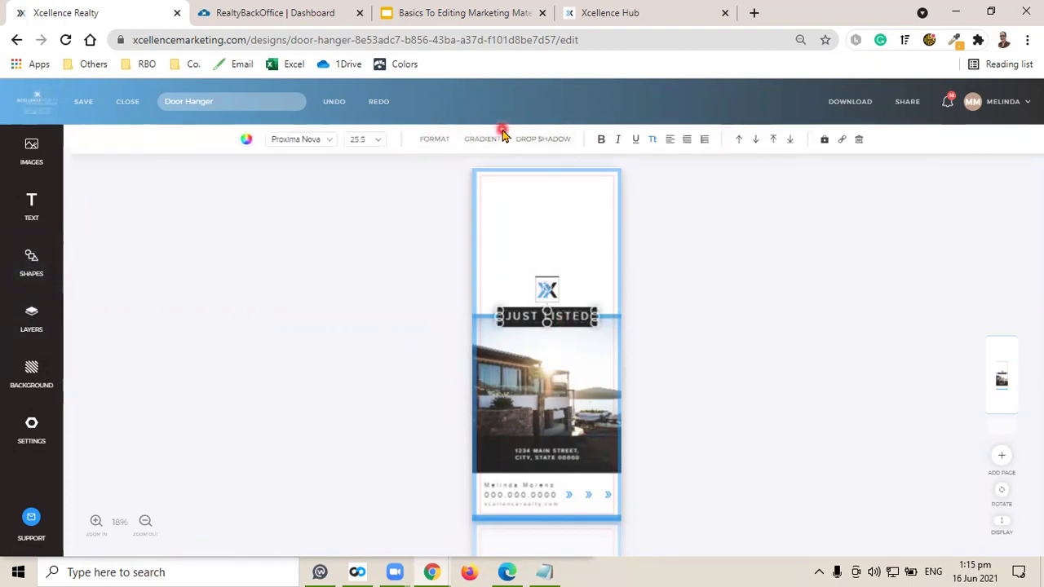
pyautogui.click(95, 522)
pyautogui.scroll(-5, 753, 348)
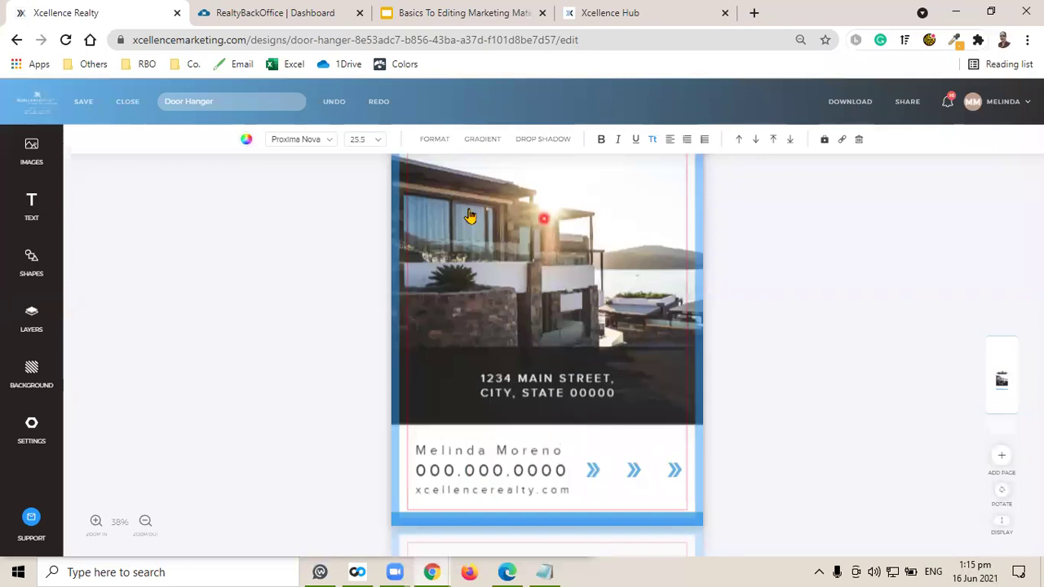
pyautogui.click(622, 331)
pyautogui.click(404, 313)
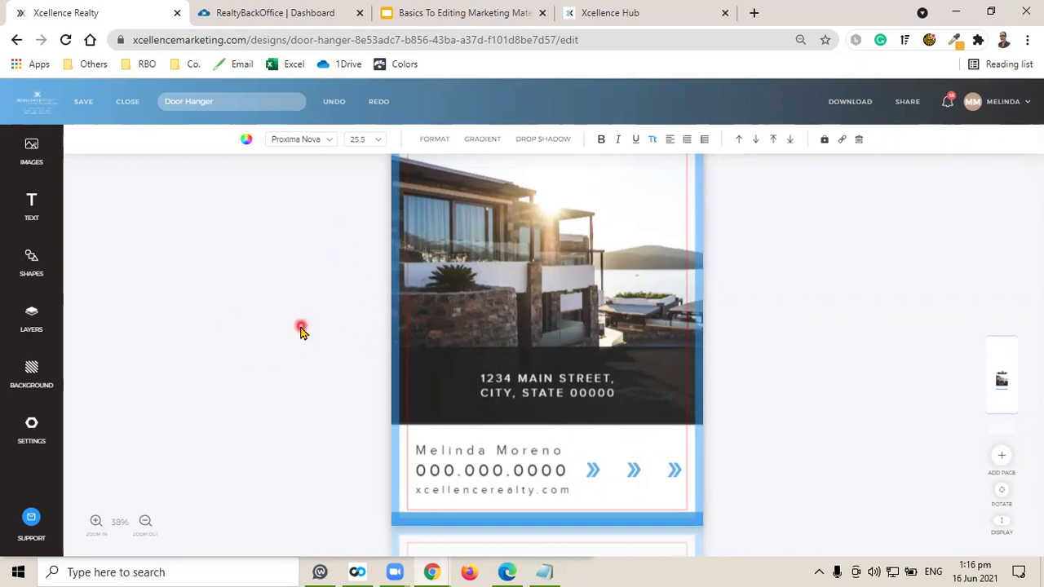
pyautogui.scroll(5, 300, 330)
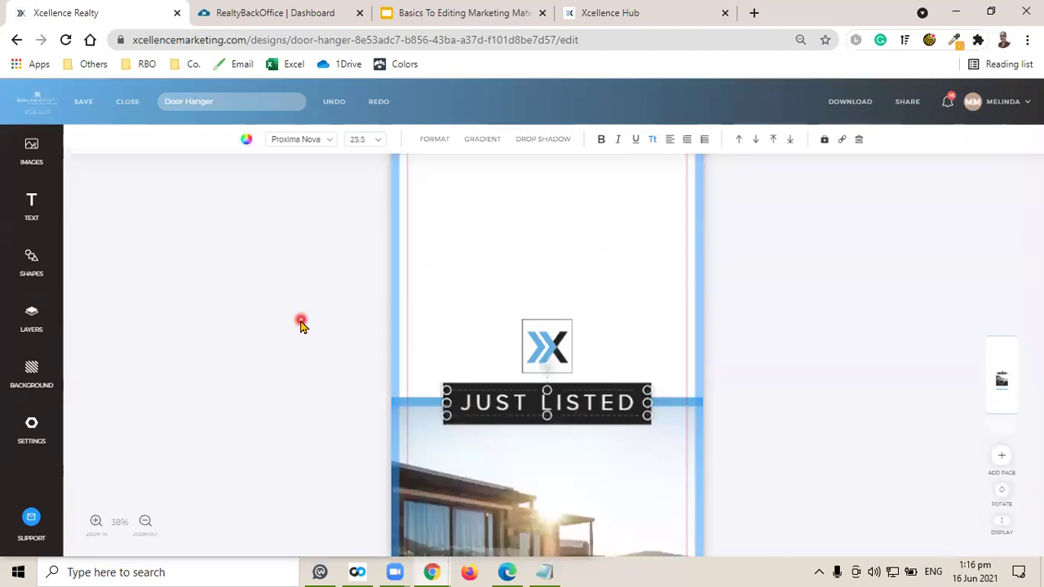
pyautogui.click(86, 103)
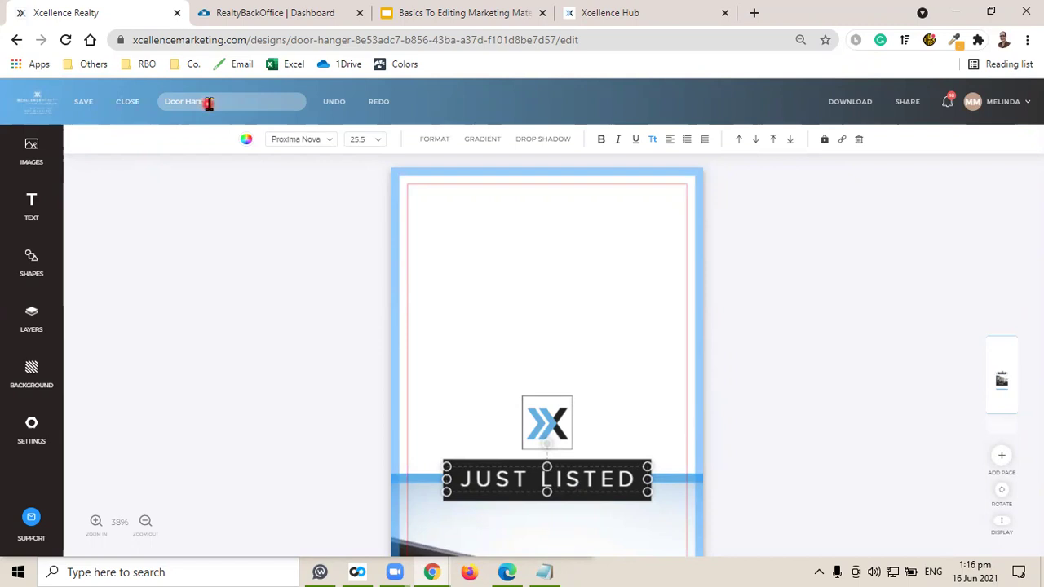
pyautogui.moveTo(231, 103); pyautogui.dragTo(157, 101)
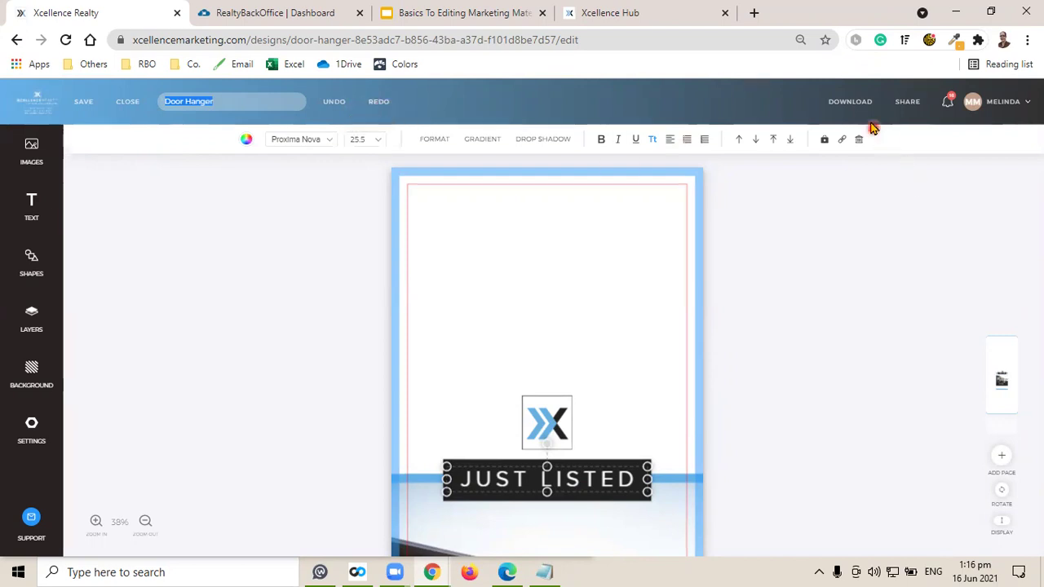
pyautogui.click(852, 114)
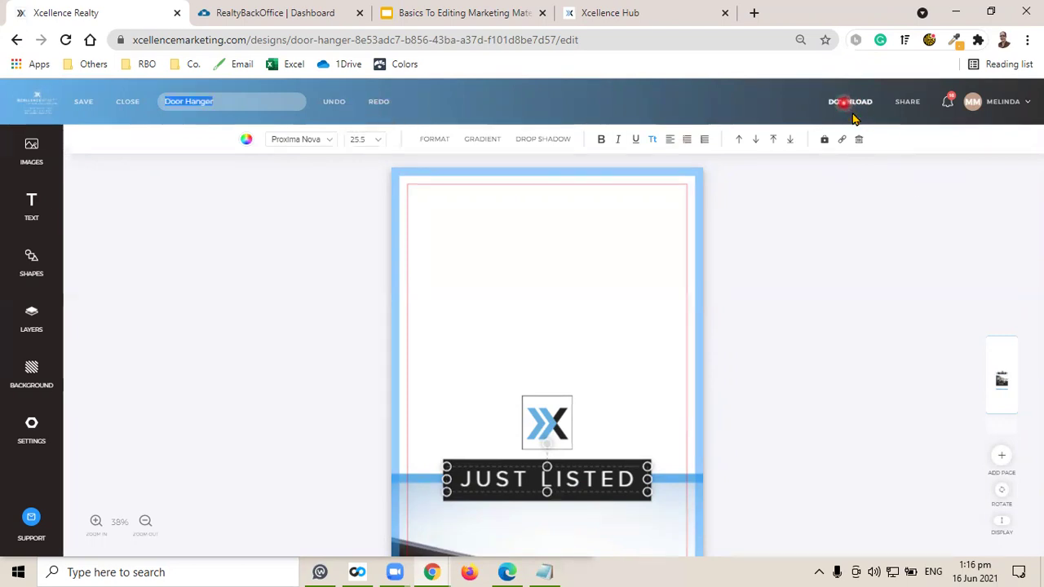
pyautogui.click(880, 153)
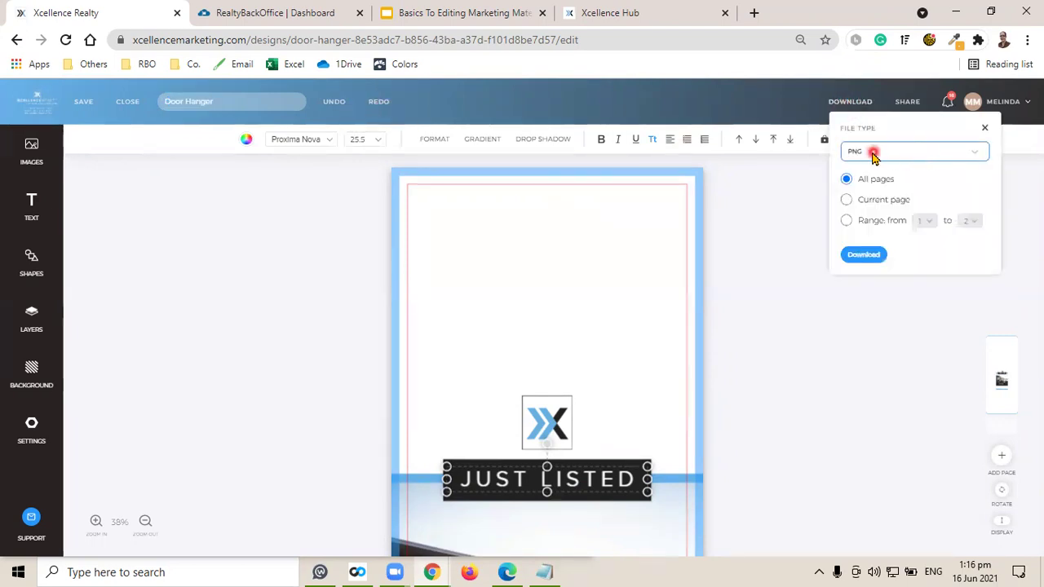
pyautogui.click(878, 152)
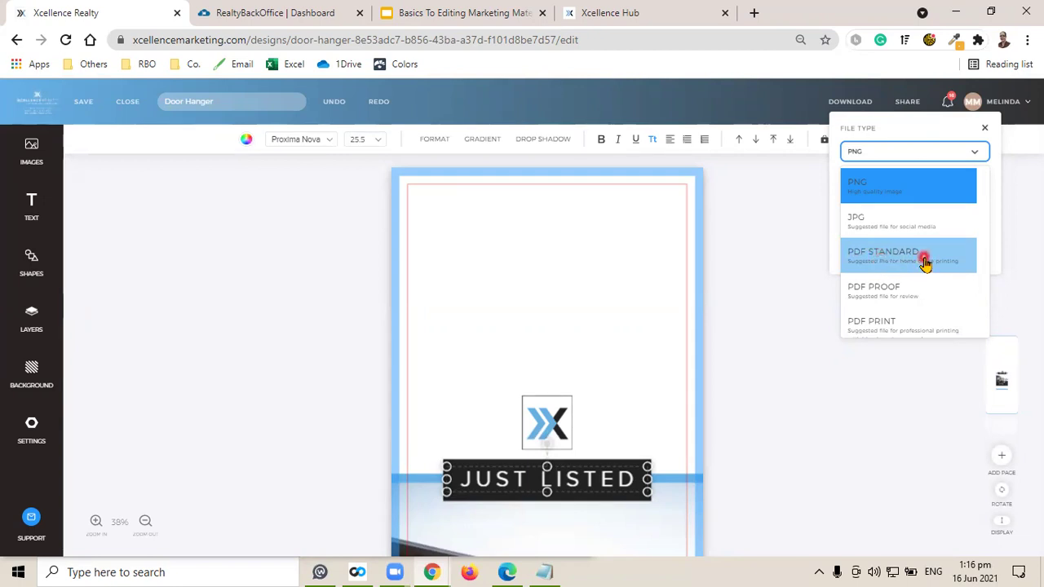
pyautogui.scroll(-1, 925, 261)
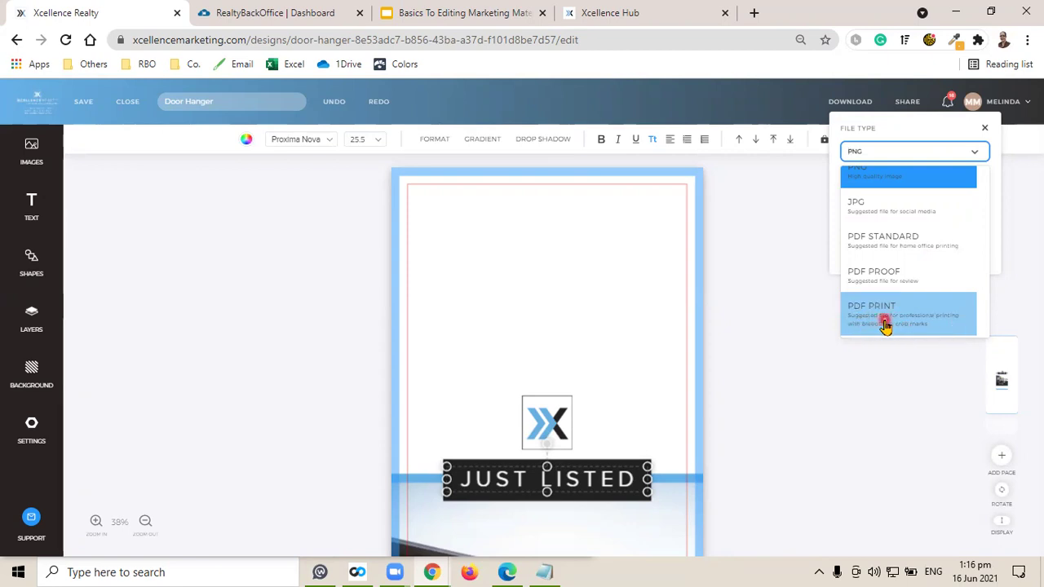
pyautogui.click(781, 242)
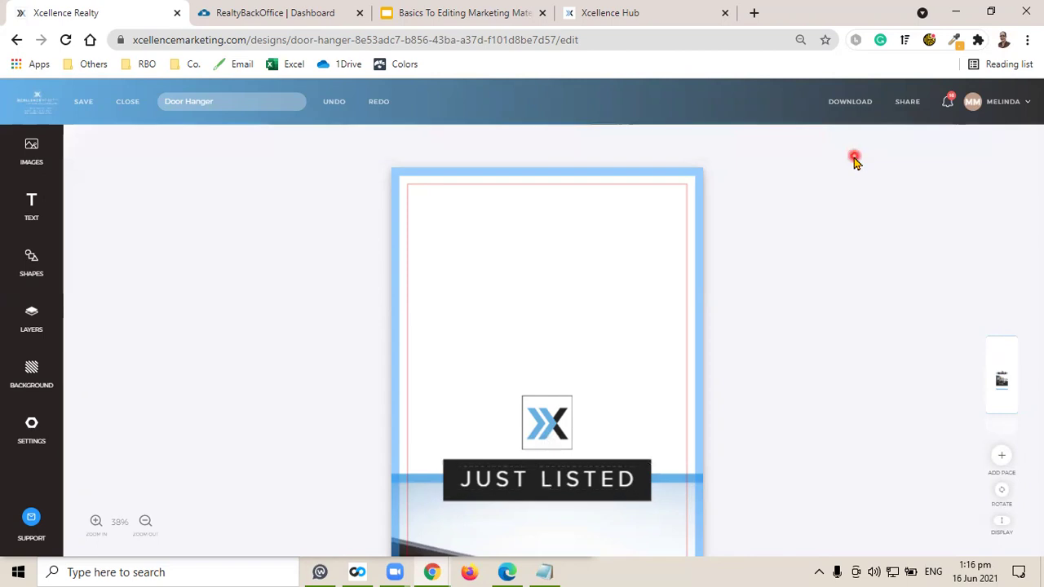
pyautogui.click(850, 115)
pyautogui.click(880, 183)
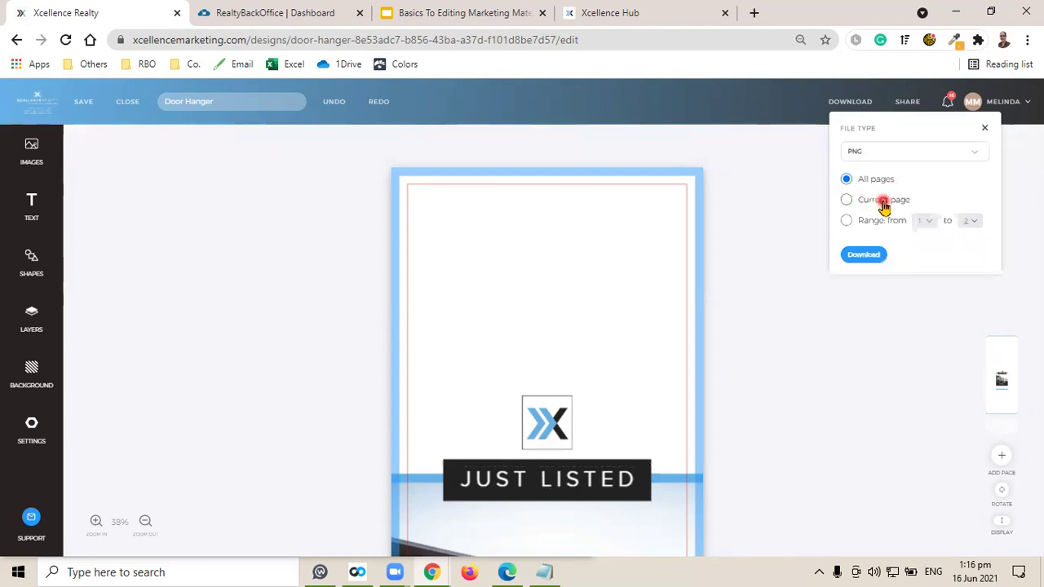
pyautogui.click(847, 222)
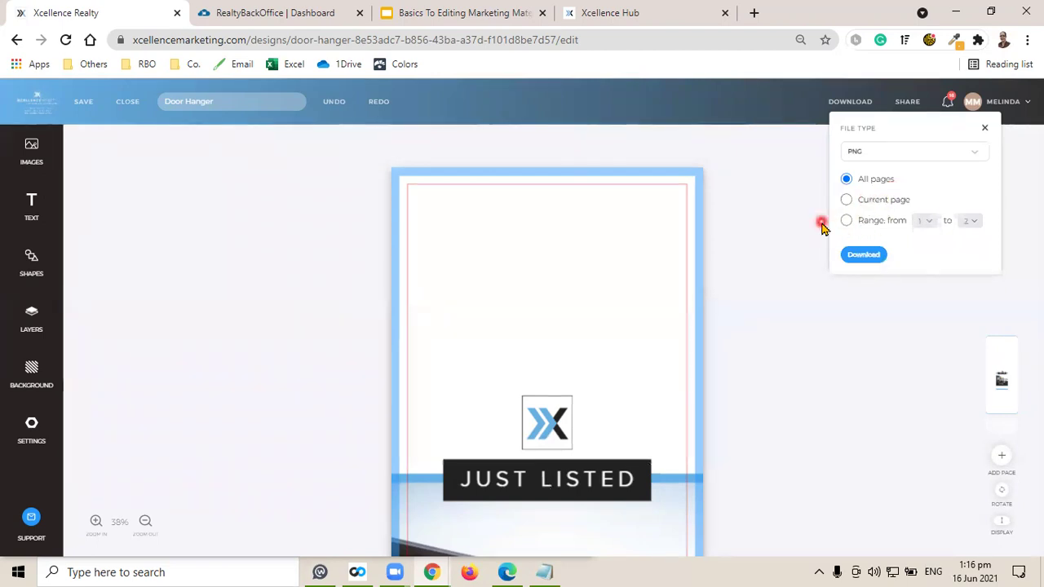
pyautogui.click(820, 221)
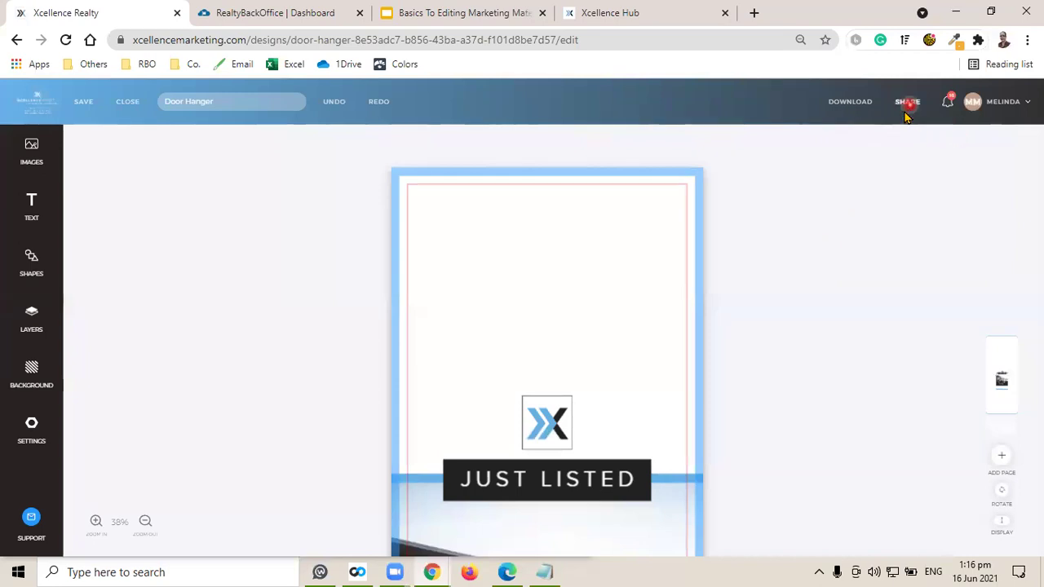
pyautogui.click(907, 104)
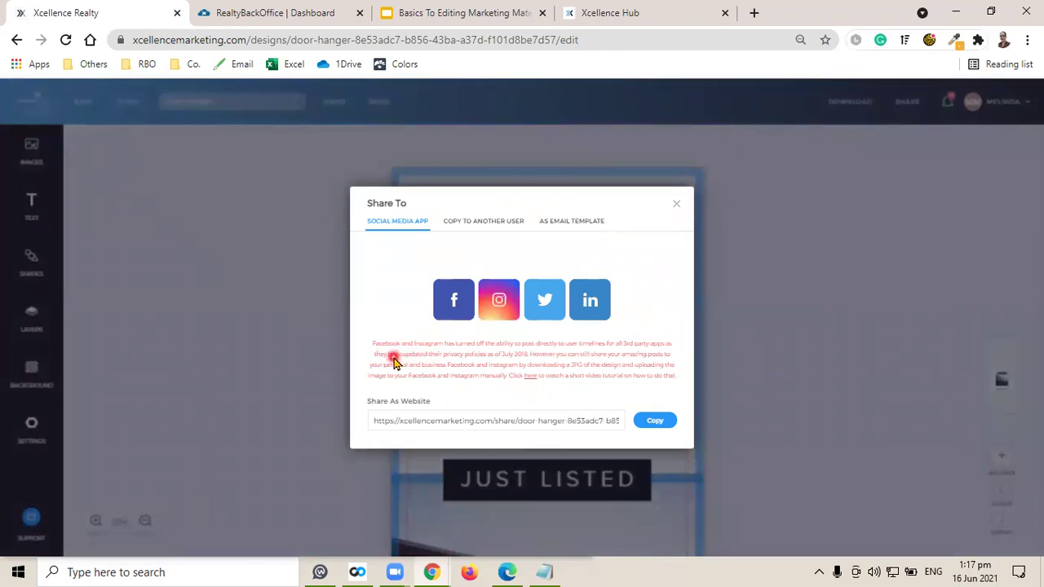
pyautogui.click(428, 362)
pyautogui.click(517, 364)
pyautogui.click(439, 304)
pyautogui.click(459, 228)
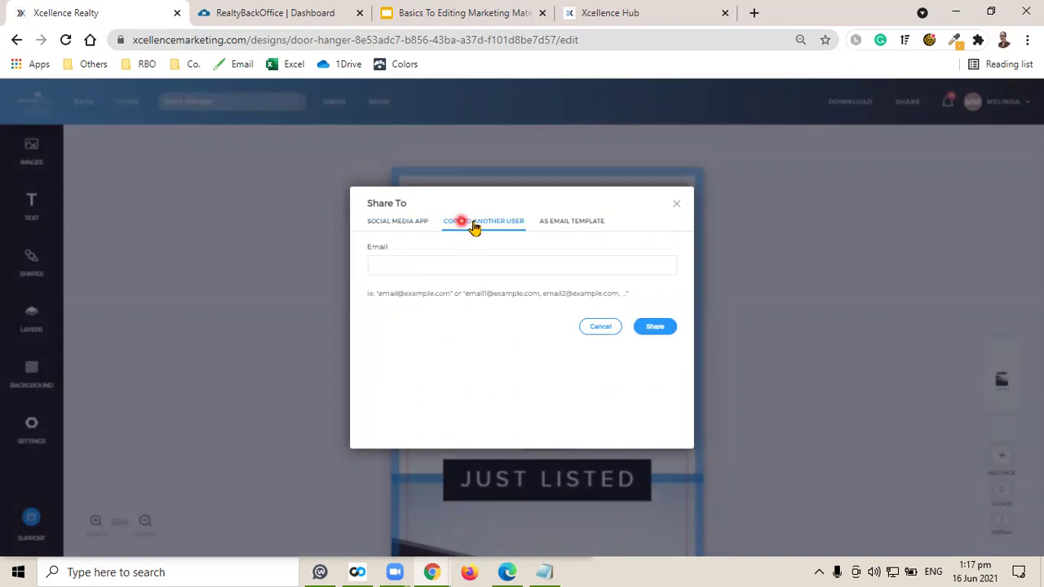
pyautogui.click(412, 259)
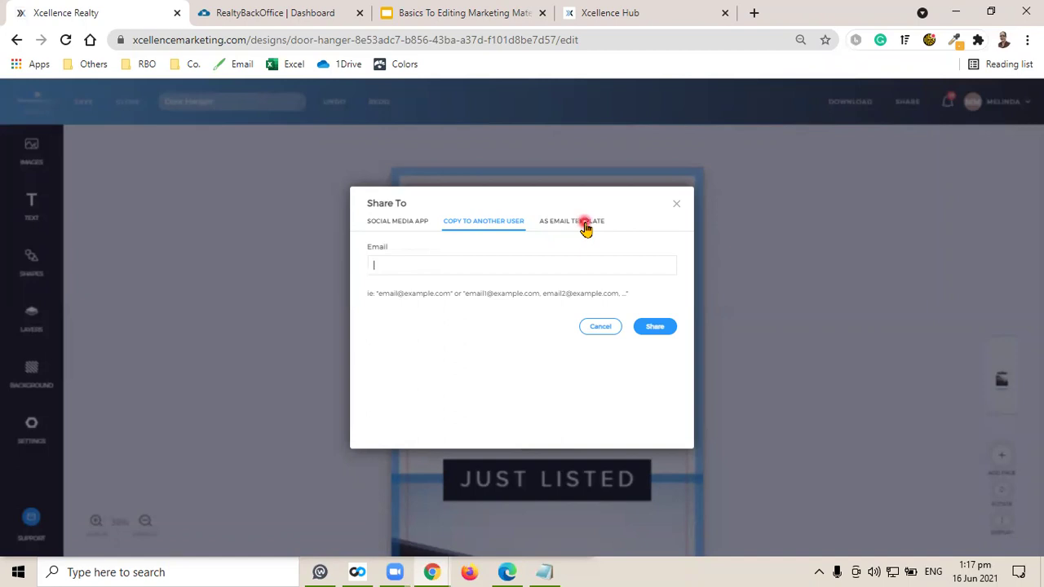
pyautogui.click(586, 226)
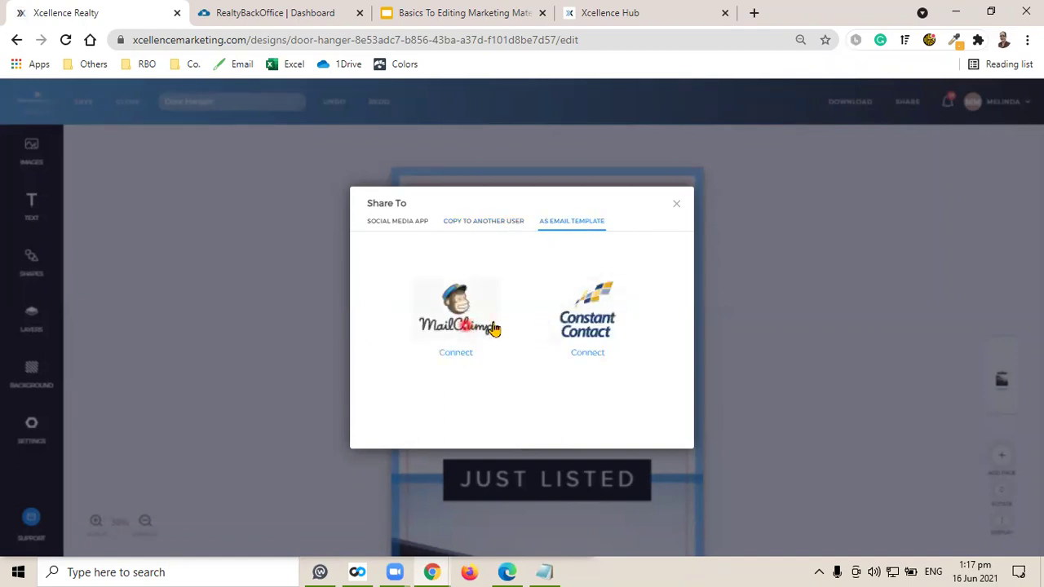
pyautogui.click(676, 205)
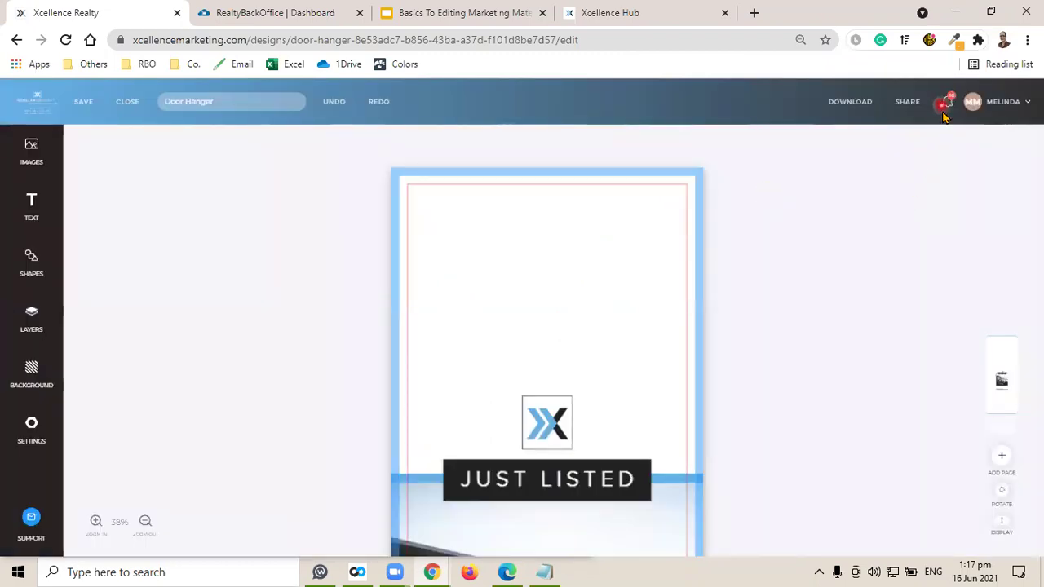
pyautogui.click(946, 104)
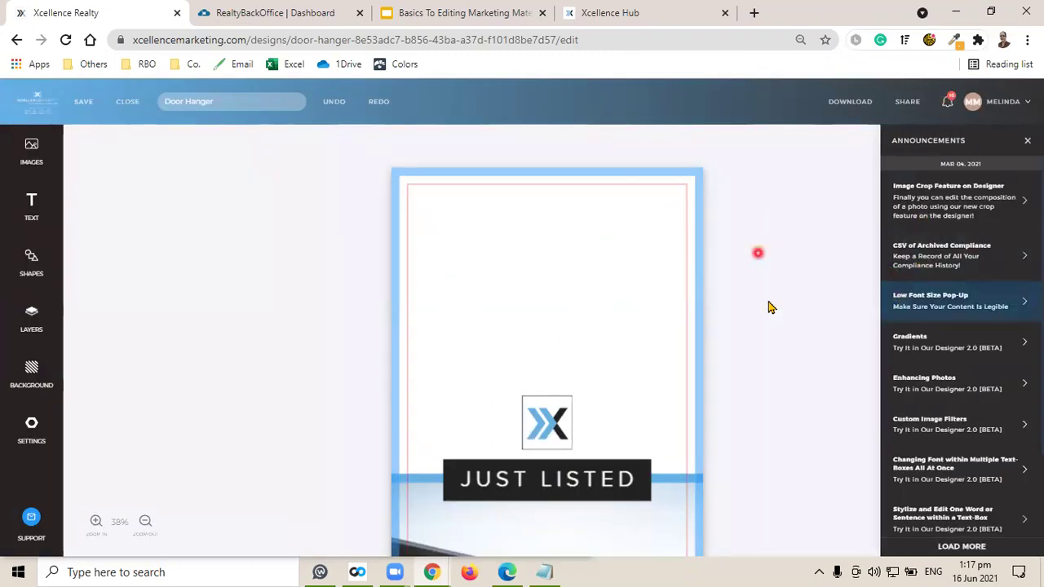
pyautogui.click(811, 283)
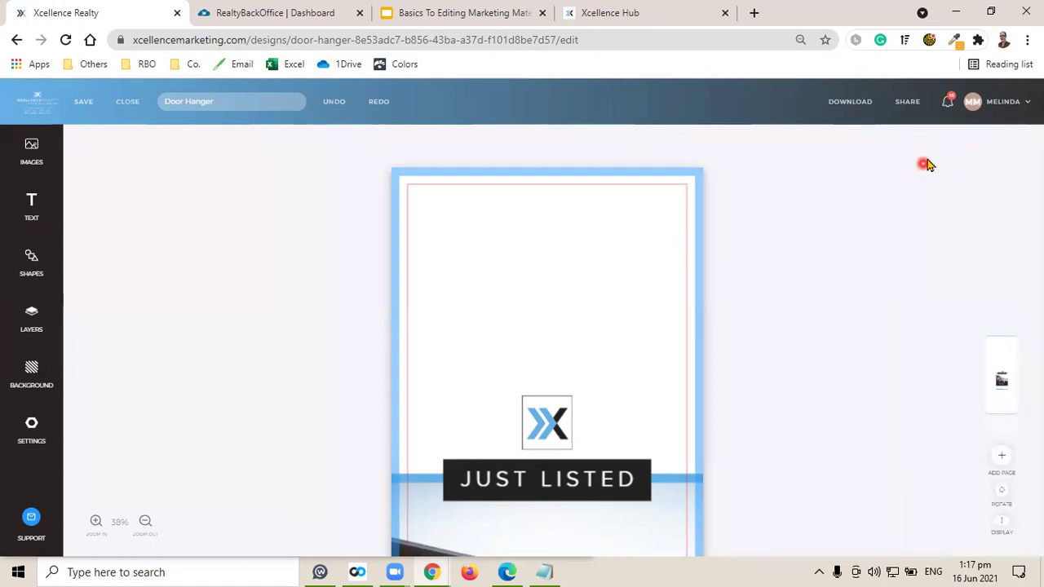
pyautogui.click(997, 109)
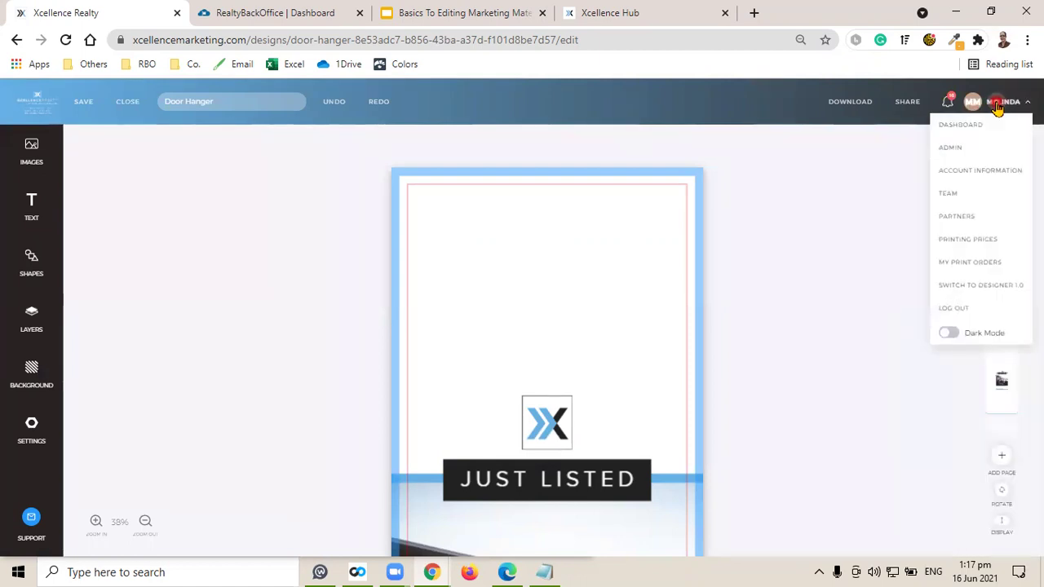
pyautogui.click(947, 334)
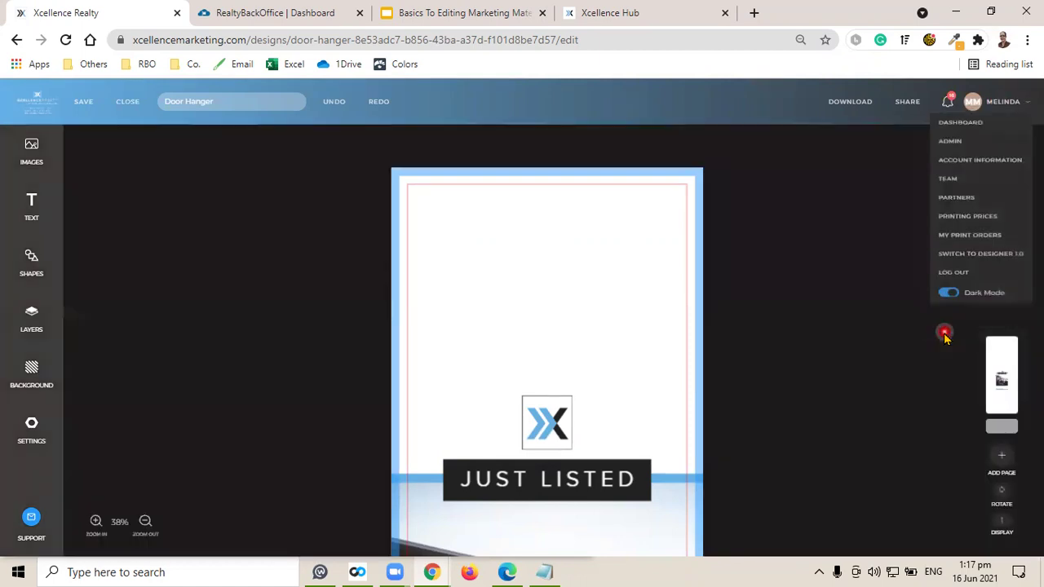
pyautogui.click(974, 101)
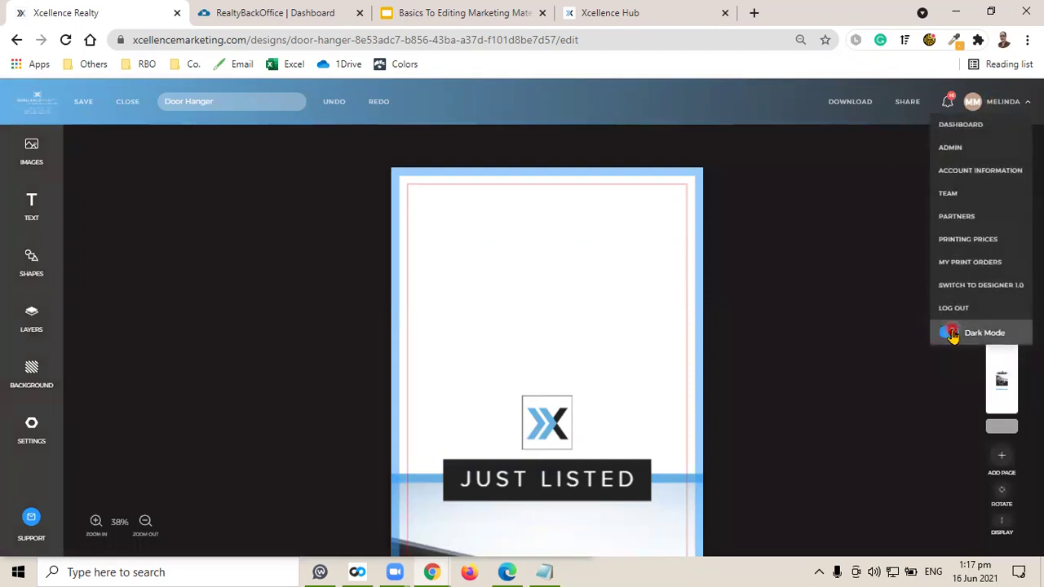
pyautogui.click(950, 333)
pyautogui.moveTo(1006, 388)
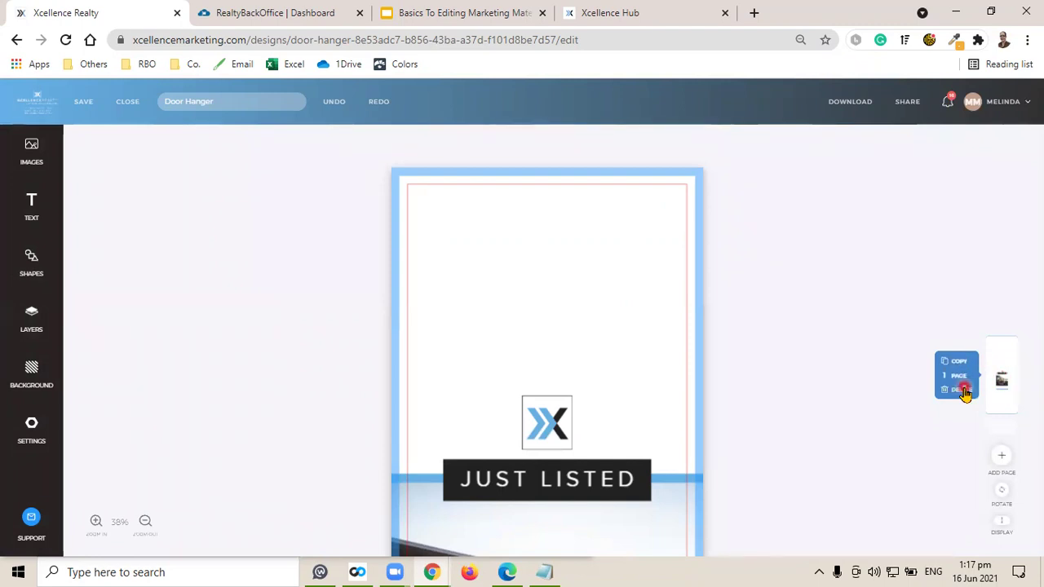
pyautogui.click(965, 390)
pyautogui.click(1004, 459)
pyautogui.click(1001, 492)
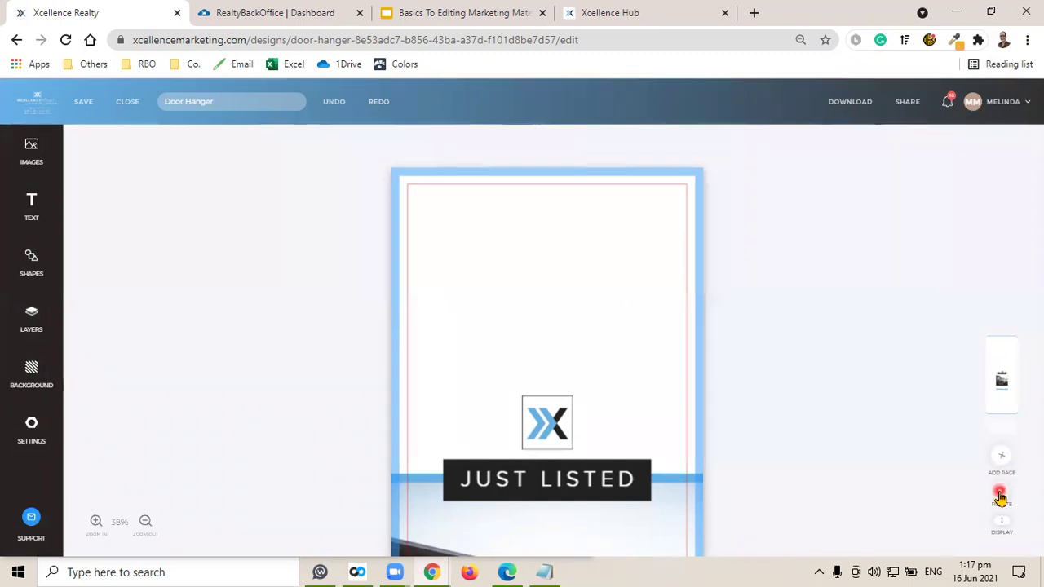
pyautogui.click(1001, 495)
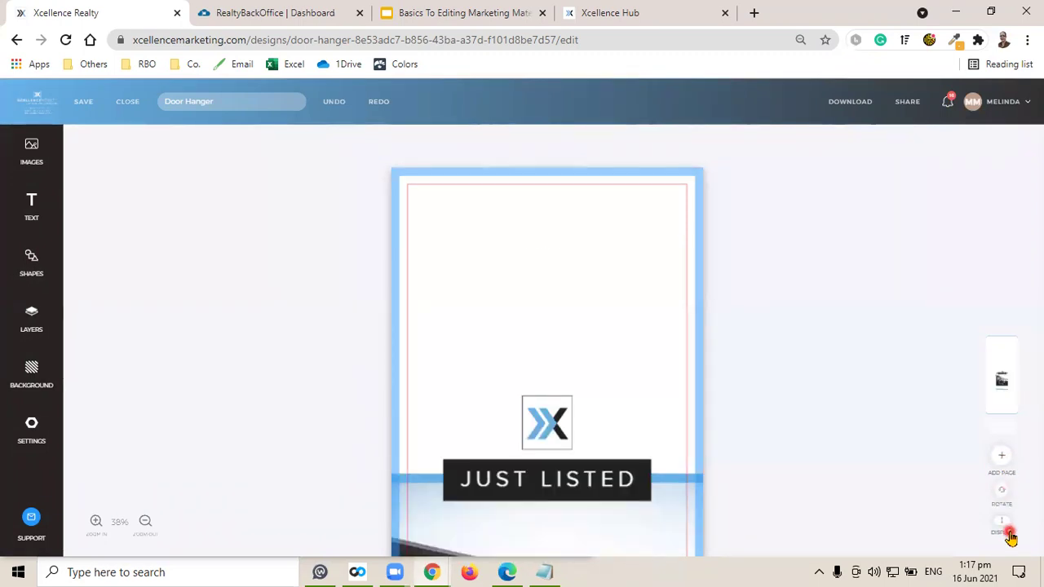
pyautogui.click(1012, 529)
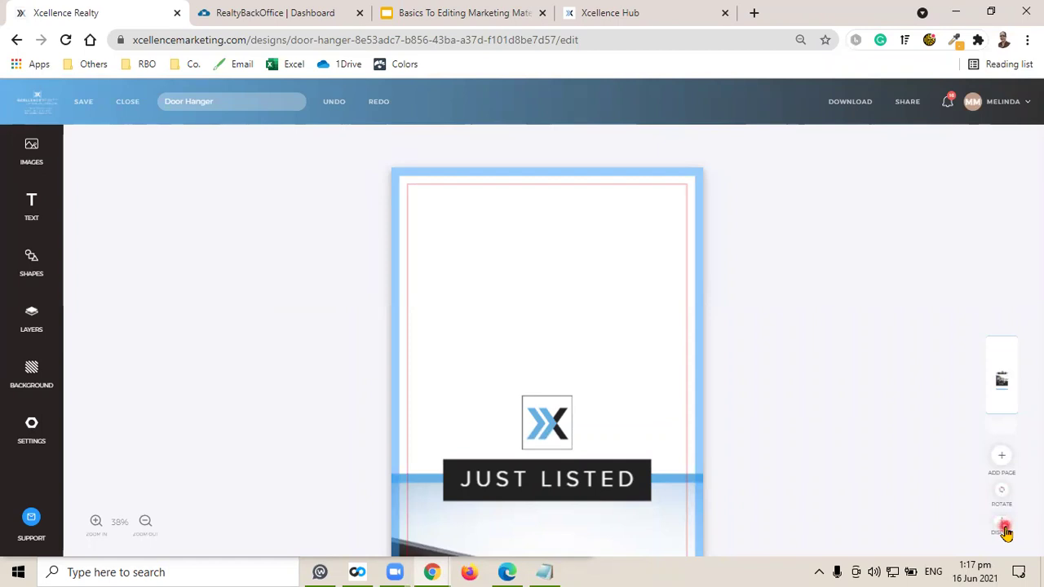
pyautogui.click(1006, 531)
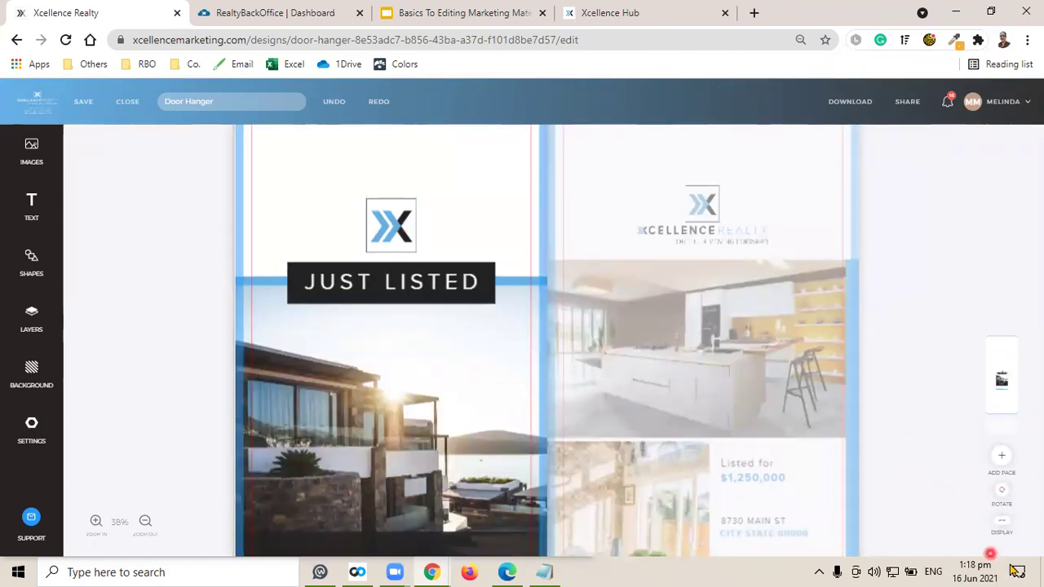
pyautogui.click(1003, 527)
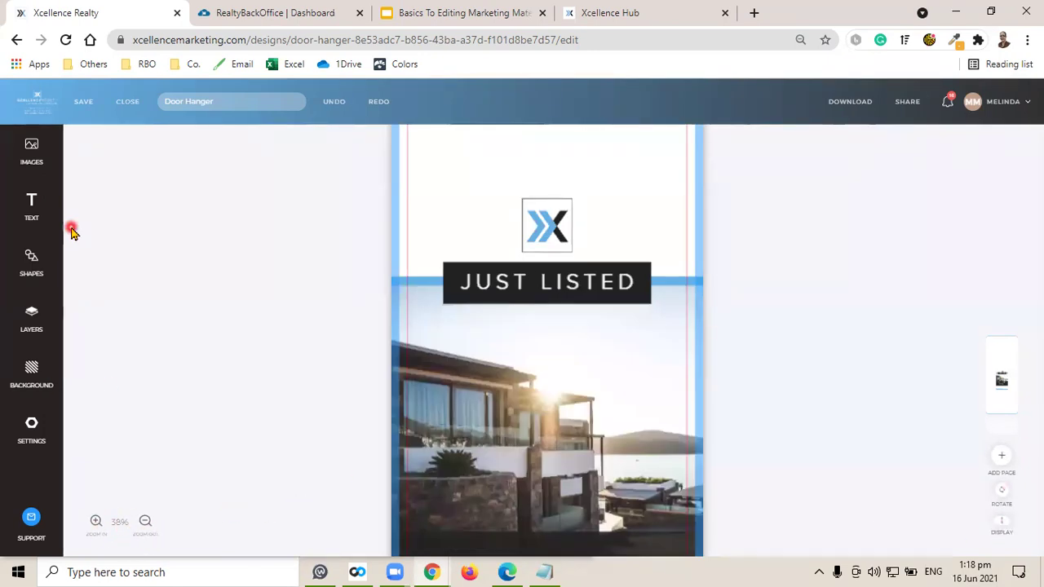
# Unlock the line 1, overlay, line 2, block 1, arrow and icon layers.
pyautogui.click(31, 378)
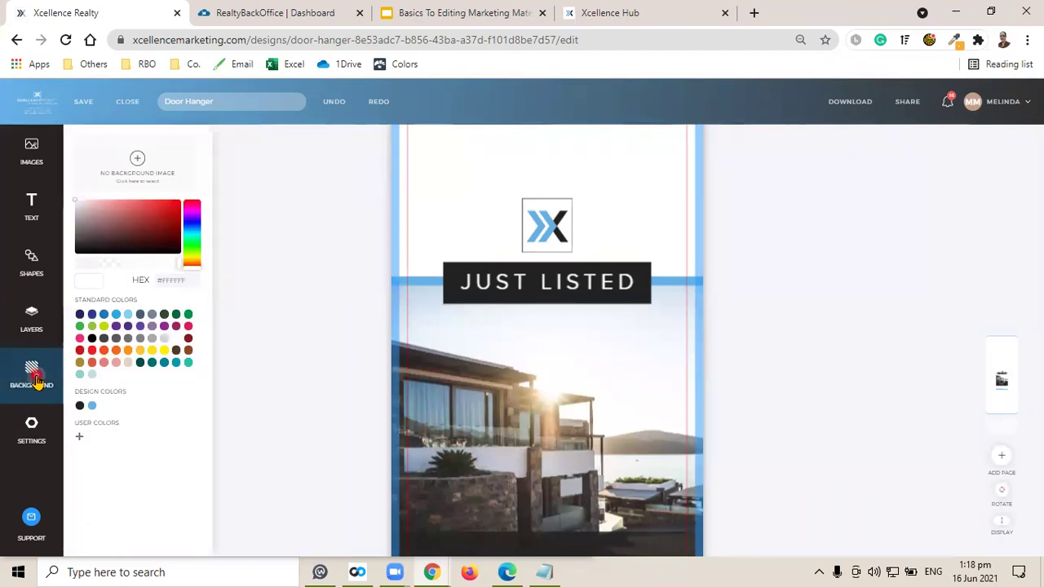
pyautogui.click(33, 323)
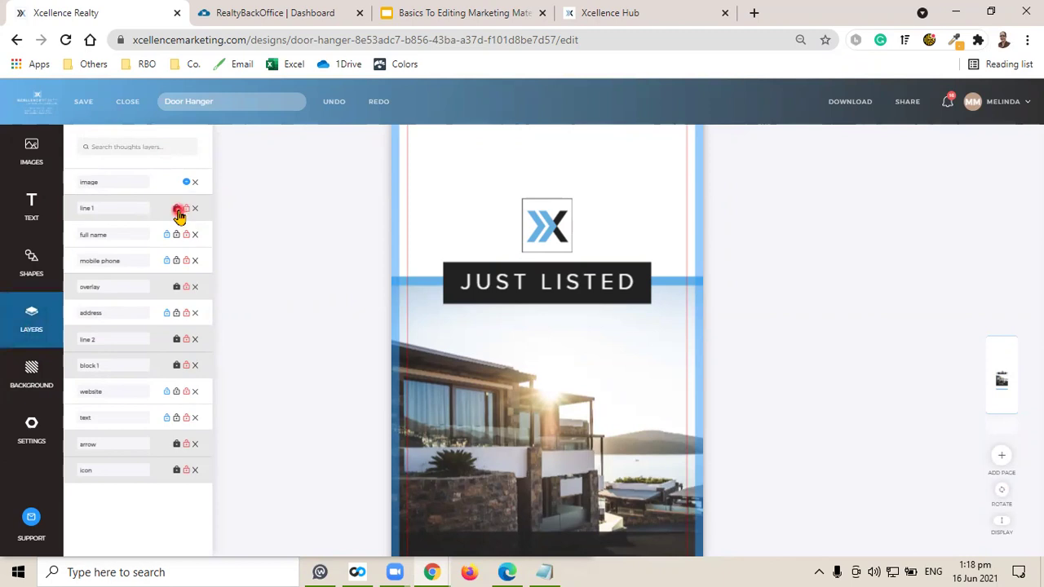
pyautogui.click(177, 208)
pyautogui.click(180, 288)
pyautogui.click(175, 338)
pyautogui.click(174, 365)
pyautogui.click(176, 444)
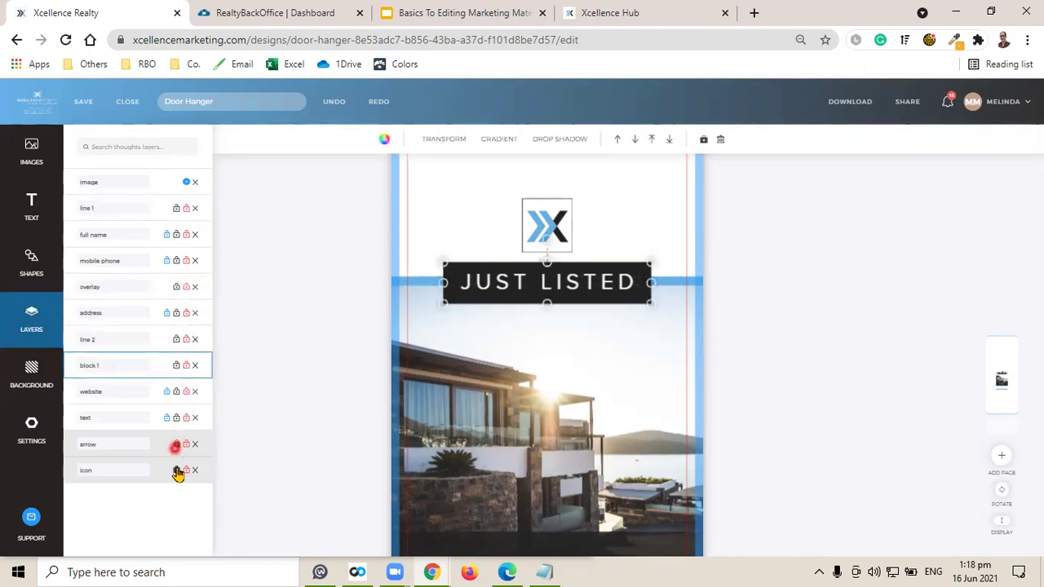
pyautogui.click(178, 471)
# Browse the Shapes library, then the text options.
pyautogui.click(27, 269)
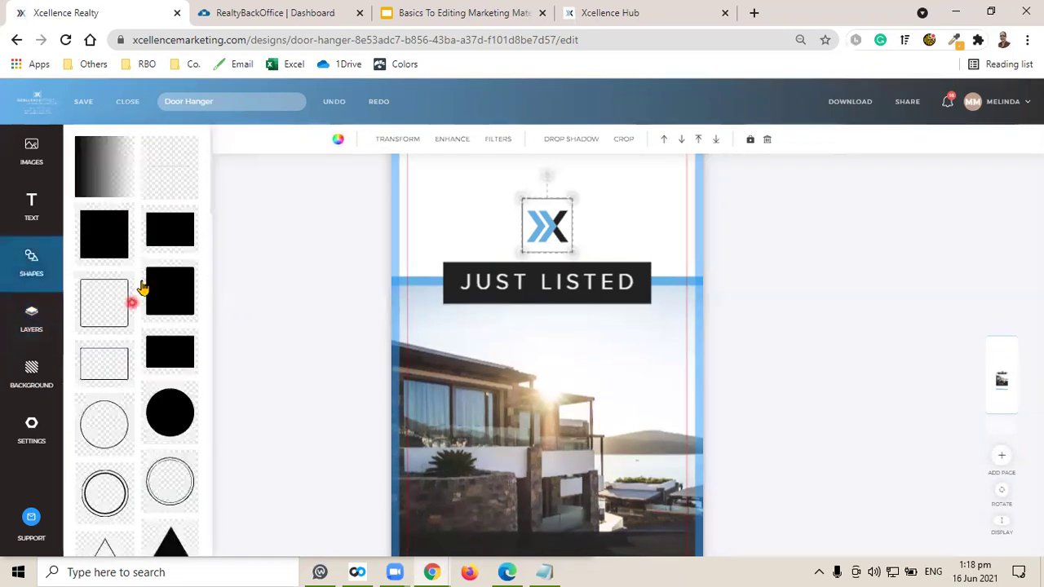
pyautogui.scroll(-5, 168, 341)
pyautogui.scroll(-6, 168, 335)
pyautogui.scroll(10, 168, 334)
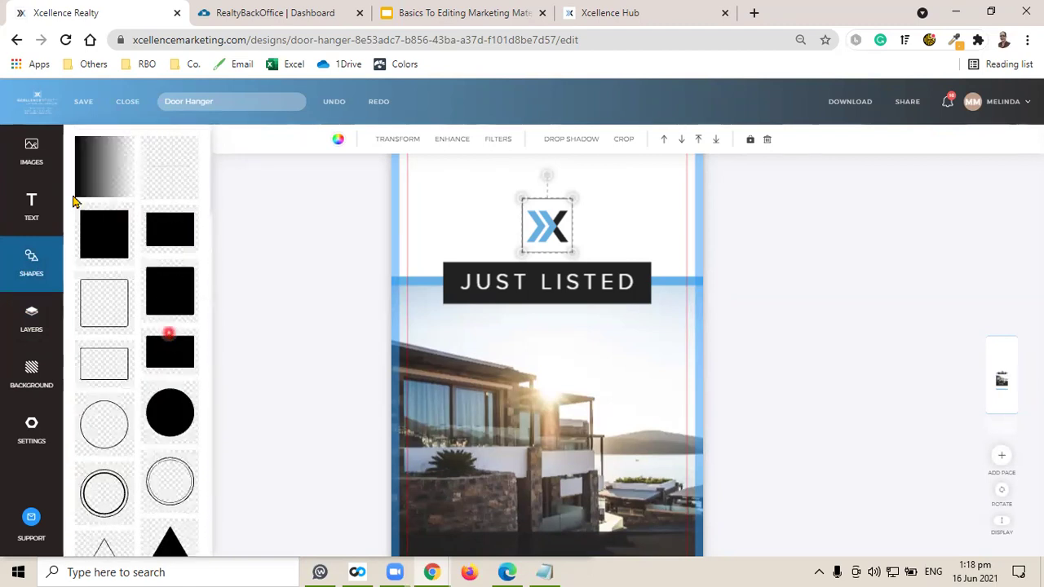
pyautogui.click(31, 206)
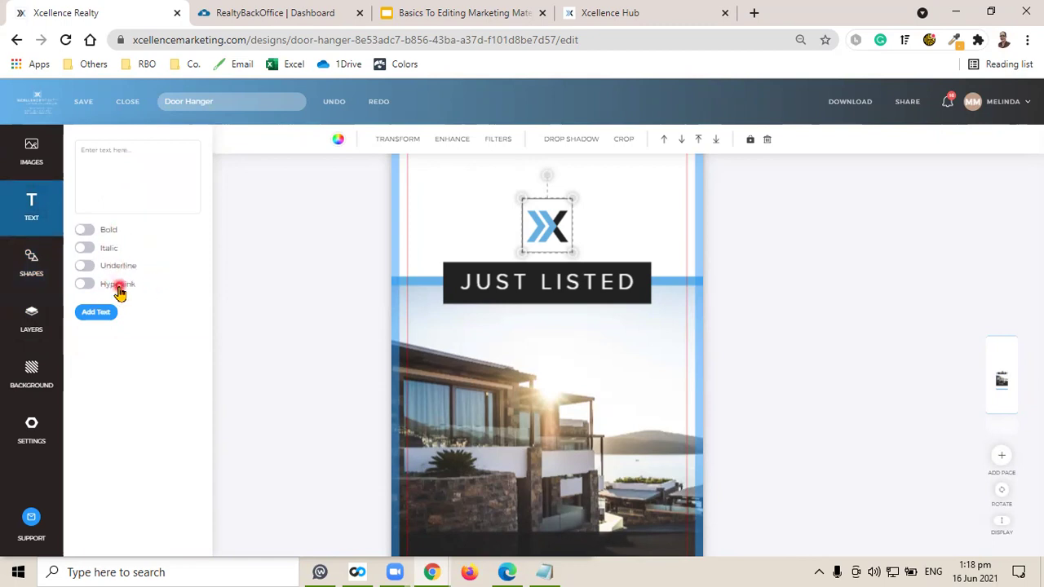
# Browse the My Uploads, Equal Housing, Social Media Icons and Xcellence Realty Logos image folders.
pyautogui.click(31, 154)
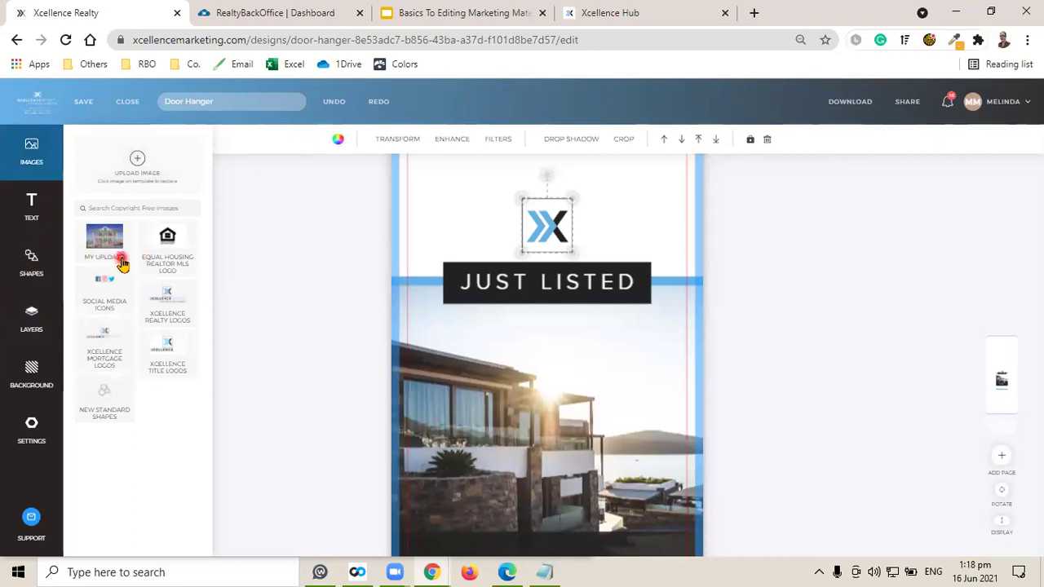
pyautogui.click(108, 244)
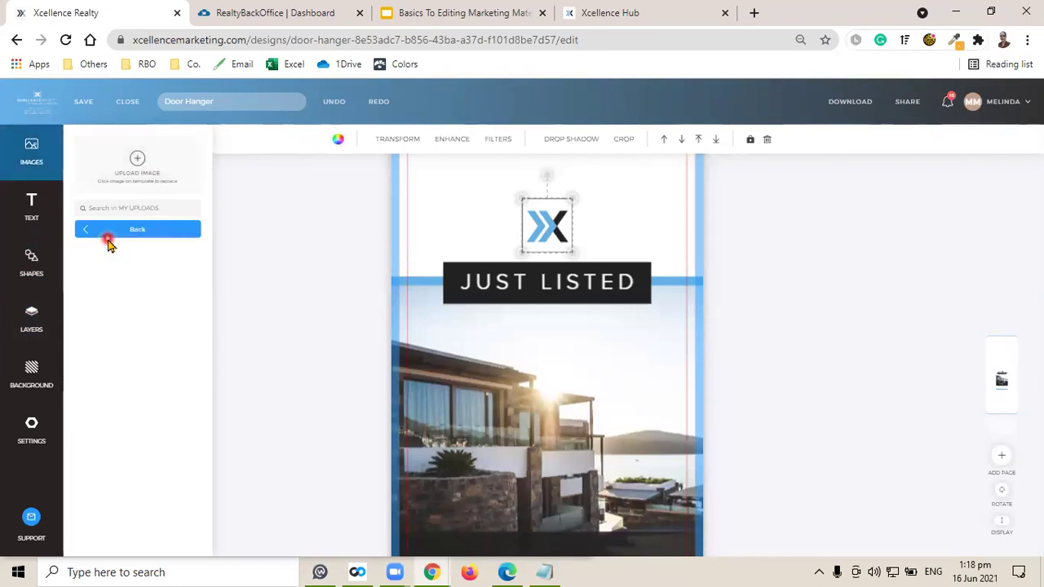
pyautogui.click(115, 232)
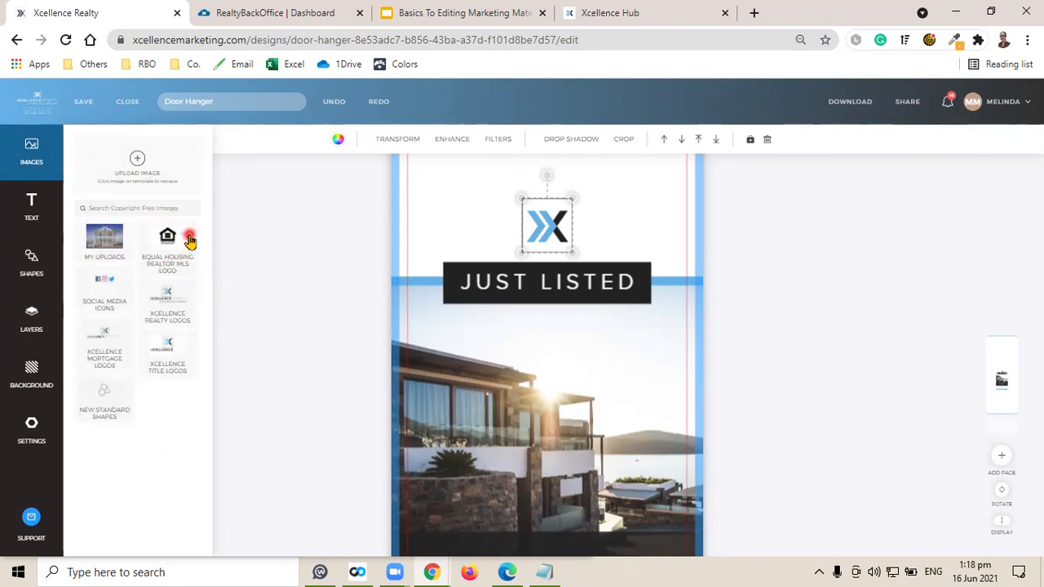
pyautogui.click(169, 258)
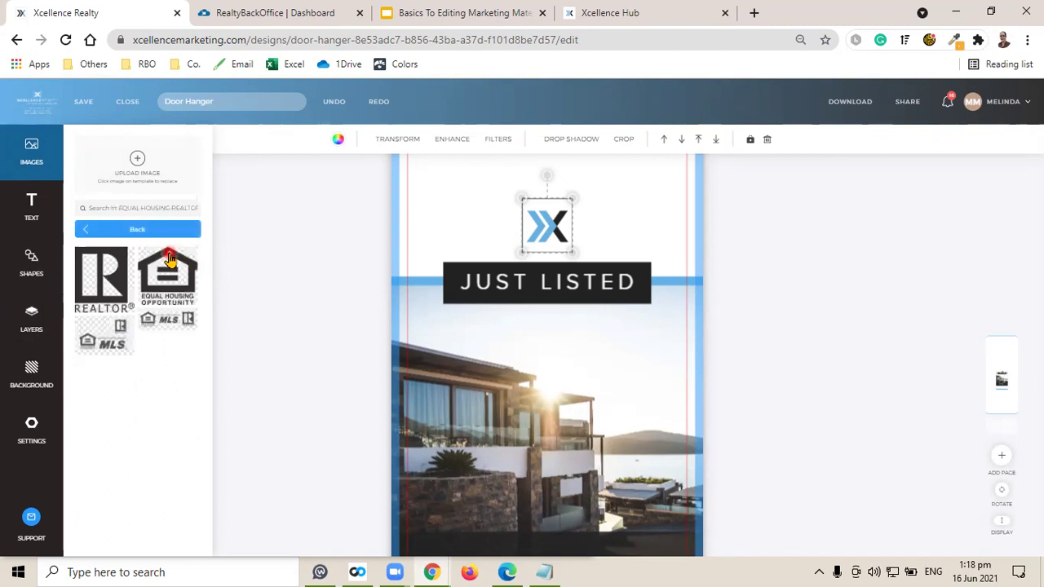
pyautogui.click(272, 394)
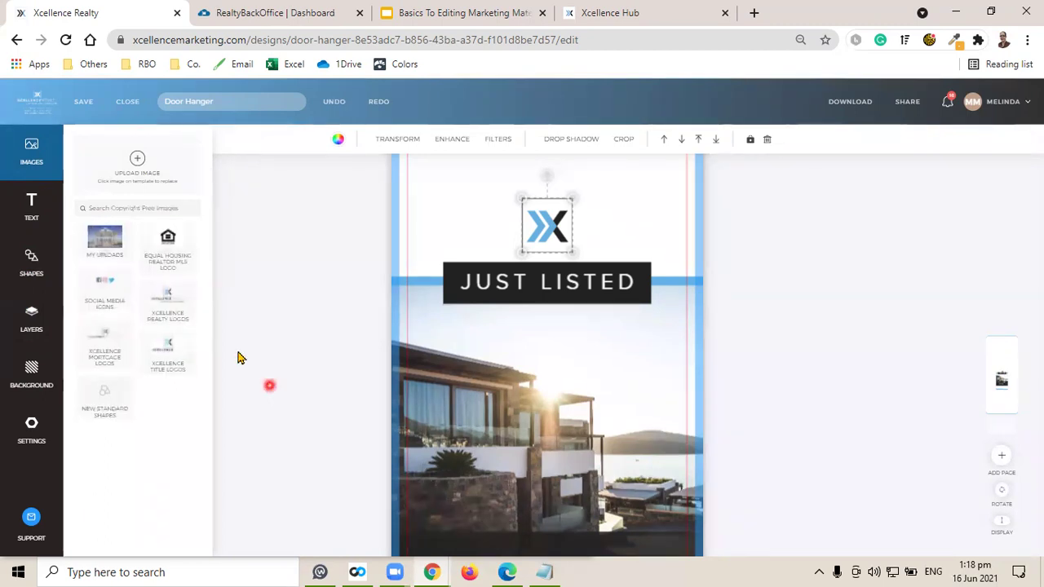
pyautogui.click(102, 290)
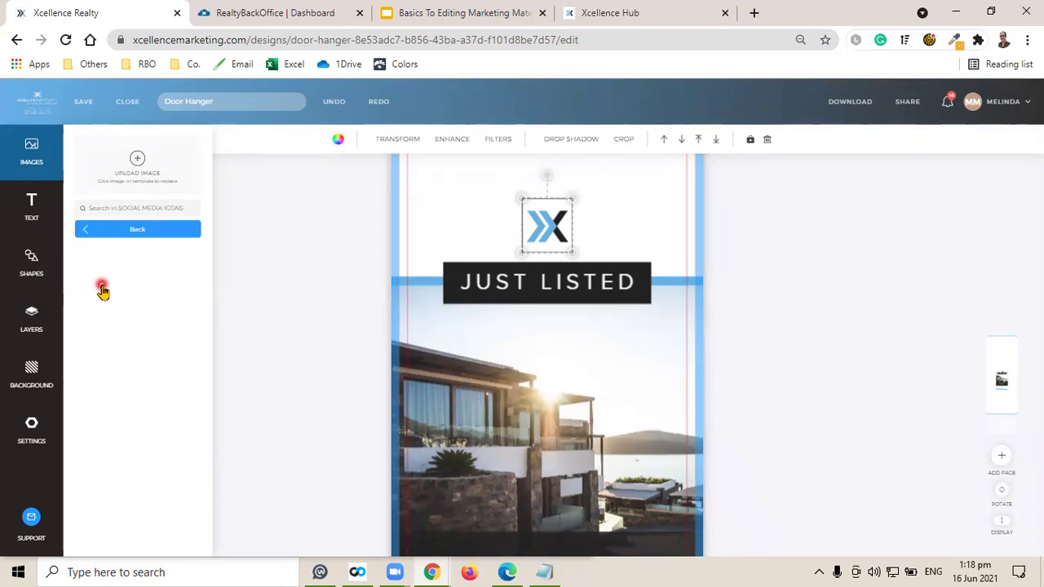
pyautogui.click(160, 231)
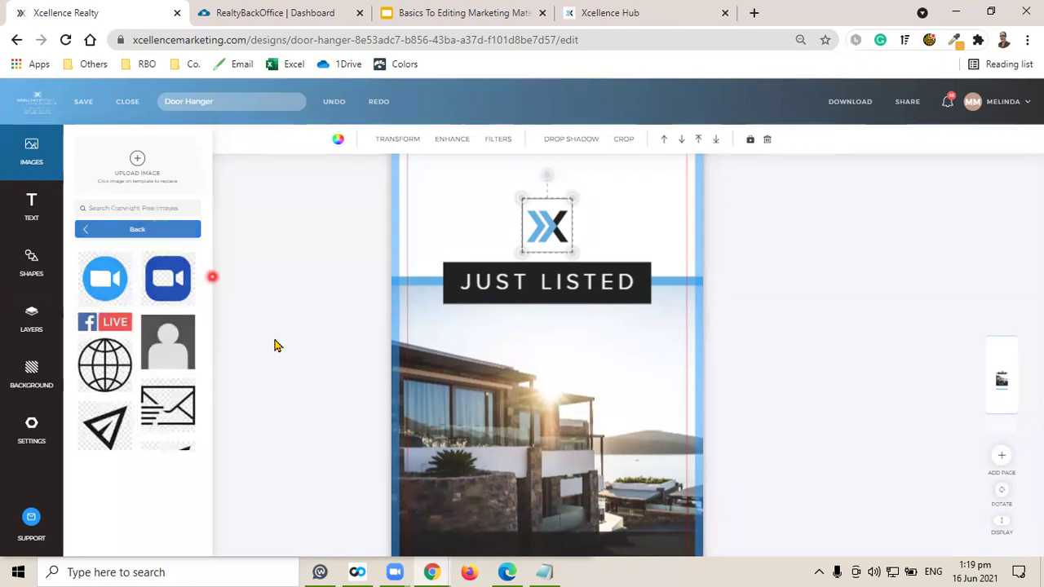
pyautogui.click(178, 304)
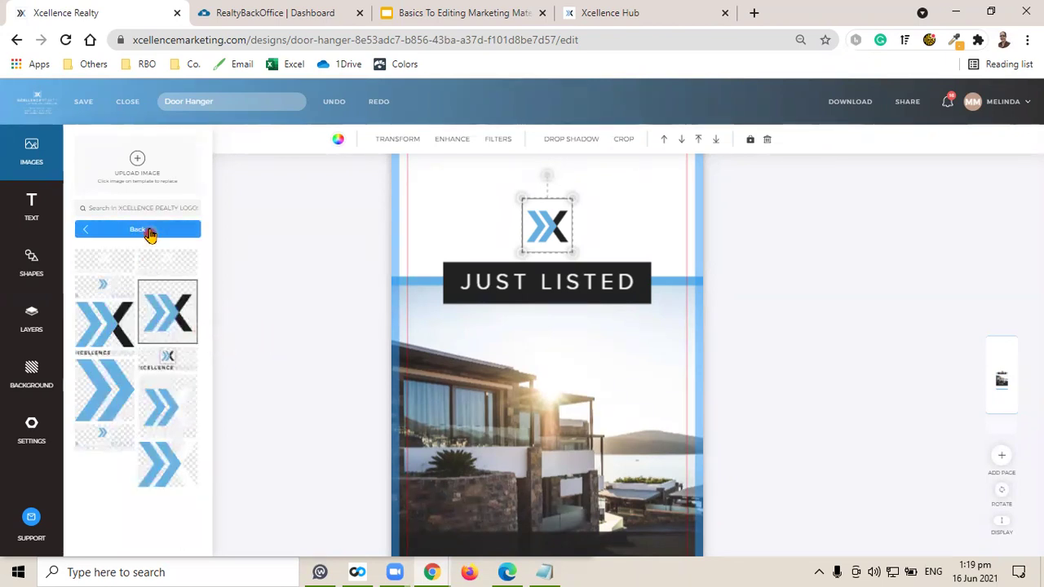
pyautogui.click(149, 232)
# Check the Mortgage Logos, Title Logos and New Standard Shapes folders, then select JUST LISTED.
pyautogui.click(119, 357)
pyautogui.click(179, 365)
pyautogui.click(167, 362)
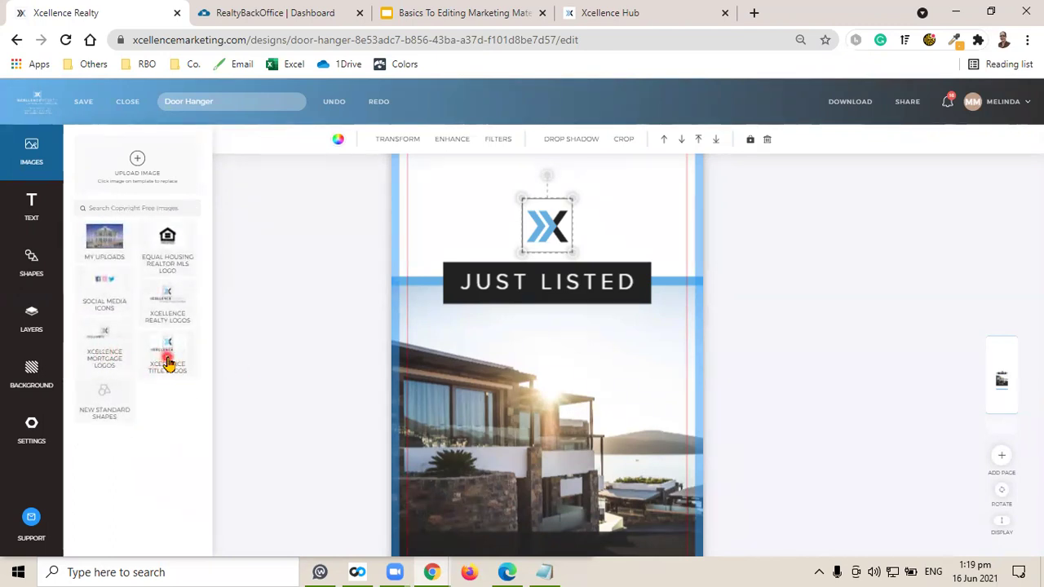
pyautogui.click(103, 410)
pyautogui.click(103, 409)
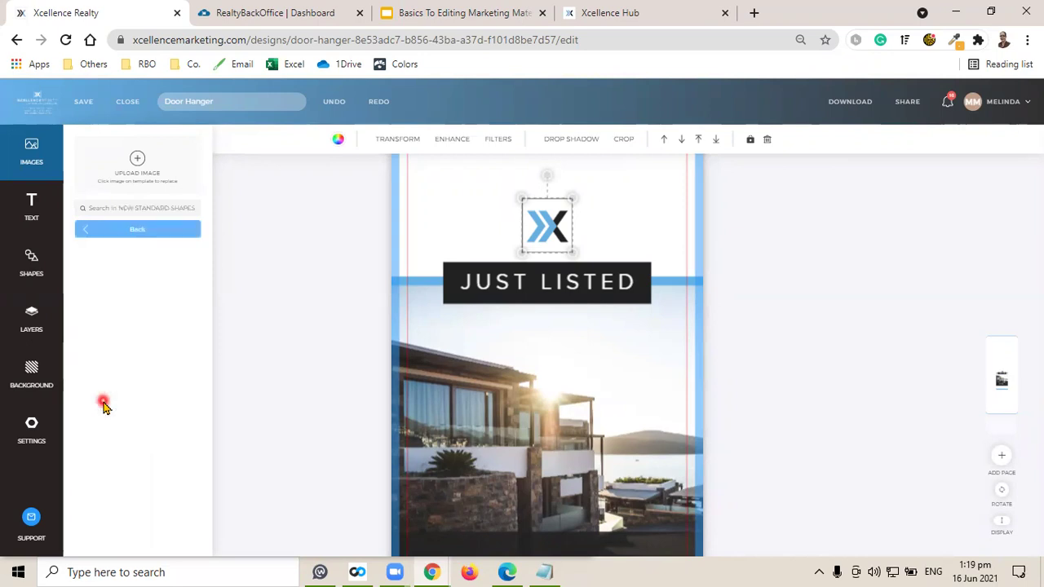
pyautogui.click(128, 229)
pyautogui.click(464, 143)
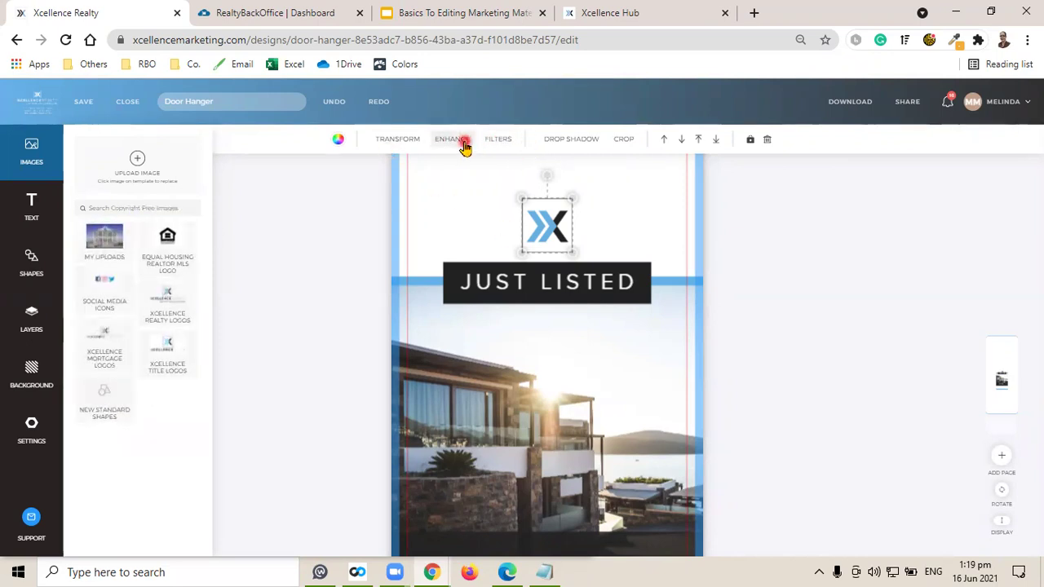
pyautogui.moveTo(536, 282); pyautogui.dragTo(521, 286)
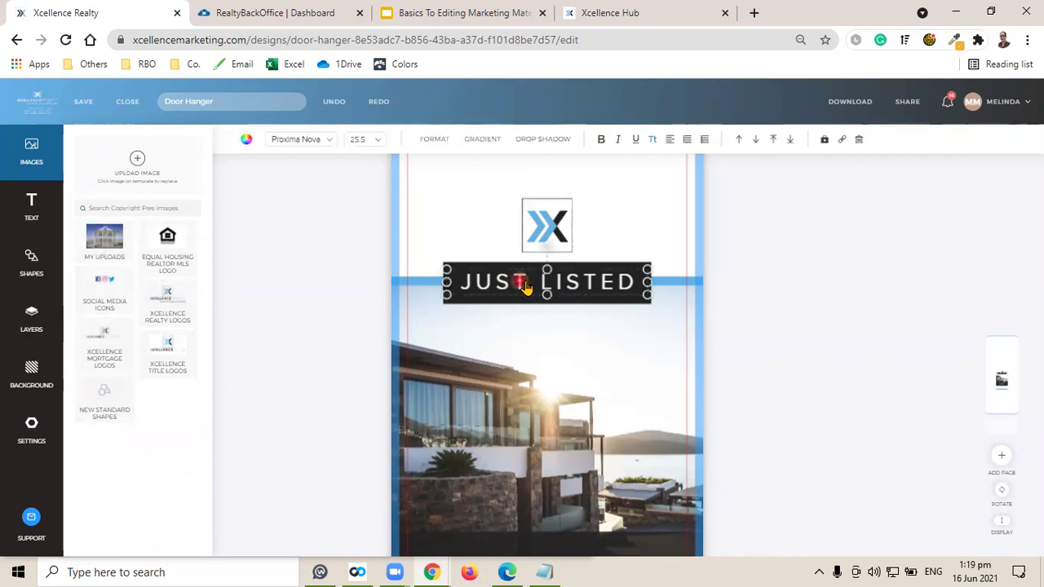
# Make the JUST LISTED text red, test a lower opacity, then restore full opacity.
pyautogui.click(247, 142)
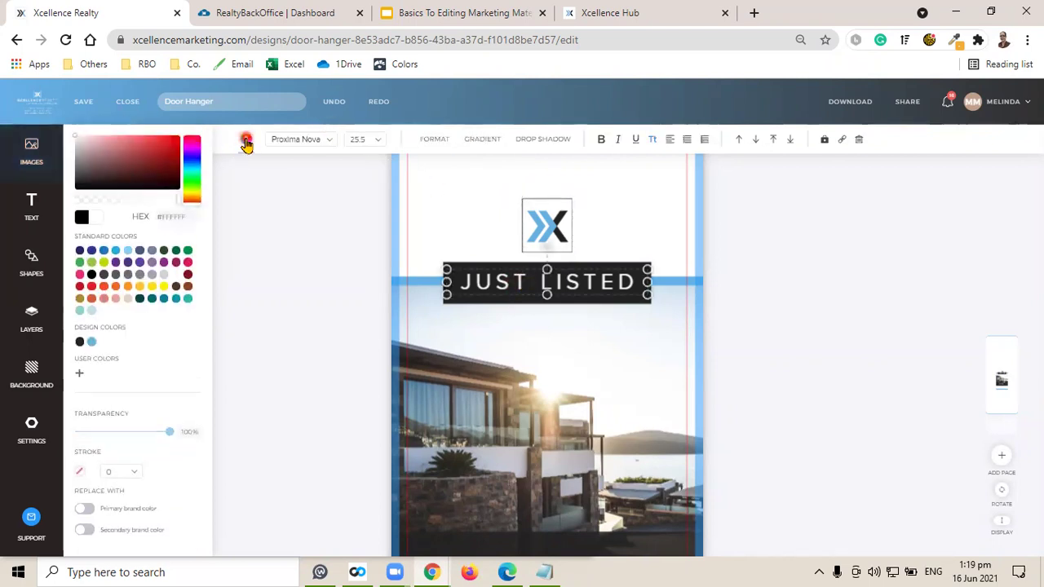
pyautogui.click(160, 155)
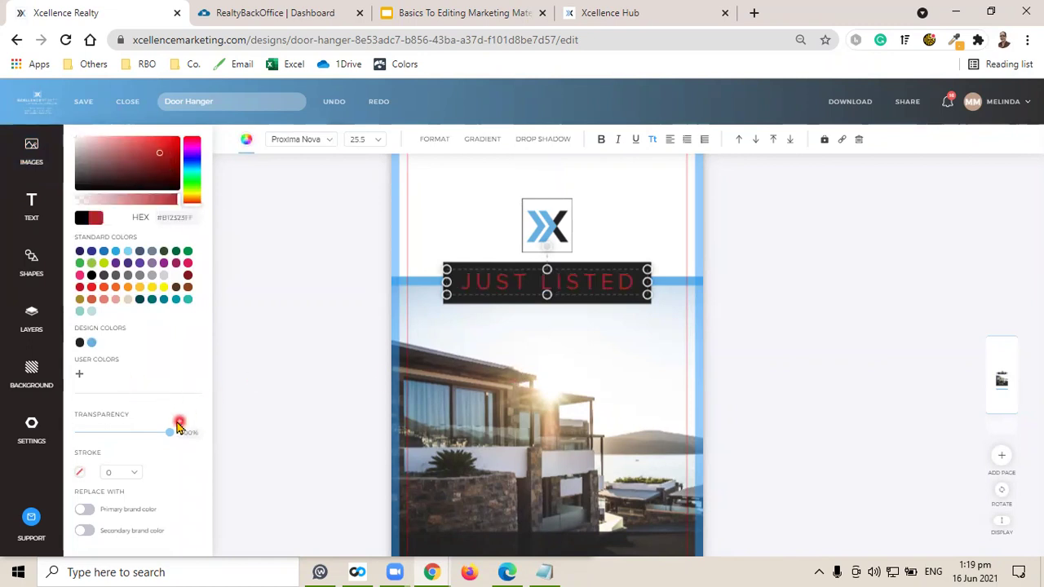
pyautogui.moveTo(165, 431); pyautogui.dragTo(205, 435)
pyautogui.click(315, 426)
# Review the JUST LISTED font size, spacing settings and wording.
pyautogui.click(516, 299)
pyautogui.scroll(2, 727, 391)
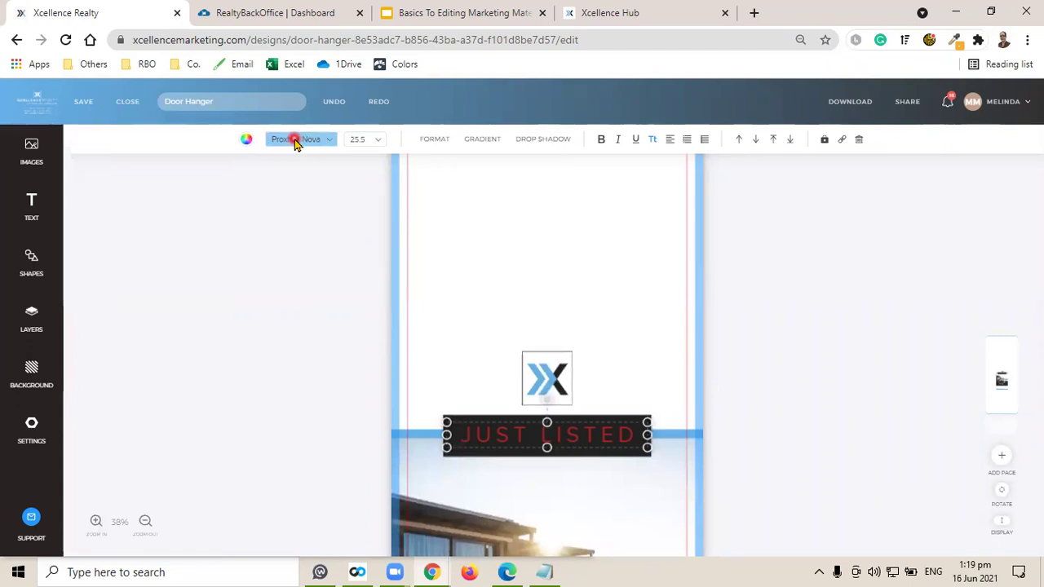
pyautogui.click(367, 141)
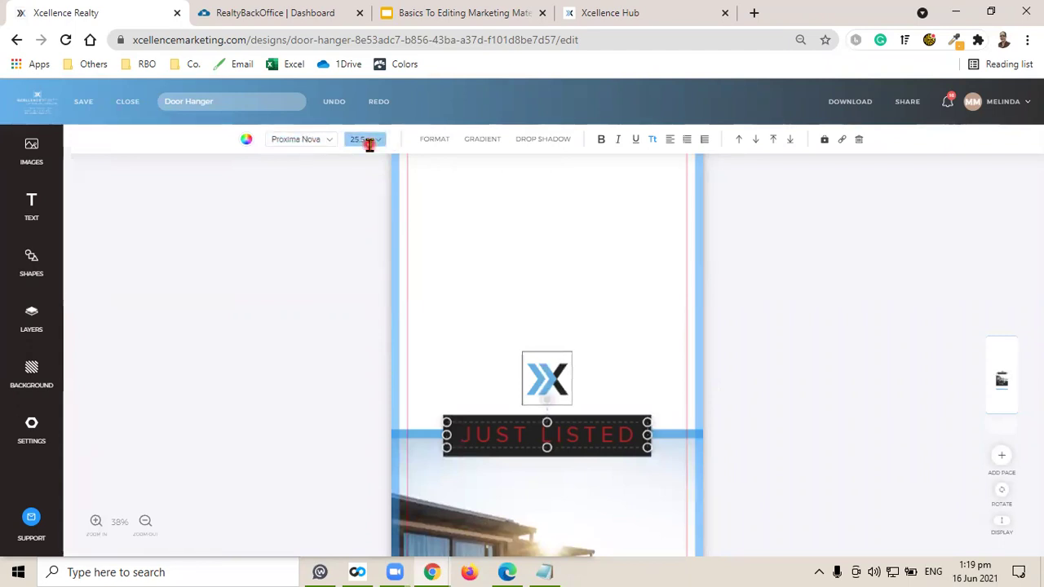
pyautogui.click(432, 143)
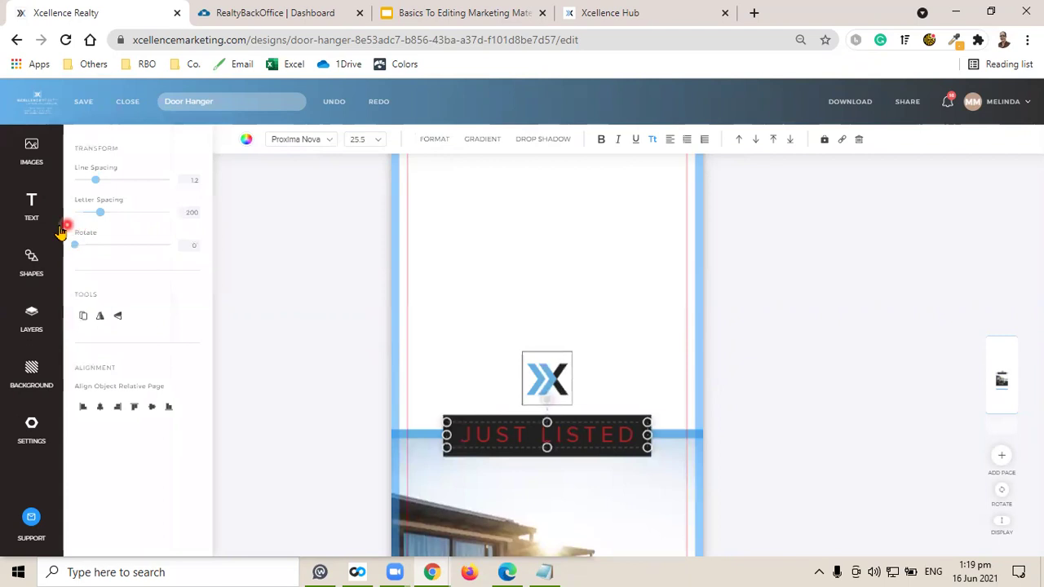
pyautogui.click(32, 207)
pyautogui.click(531, 435)
pyautogui.click(308, 204)
pyautogui.click(844, 415)
# Return the JUST LISTED lettering to white.
pyautogui.click(558, 437)
pyautogui.click(246, 141)
pyautogui.click(176, 276)
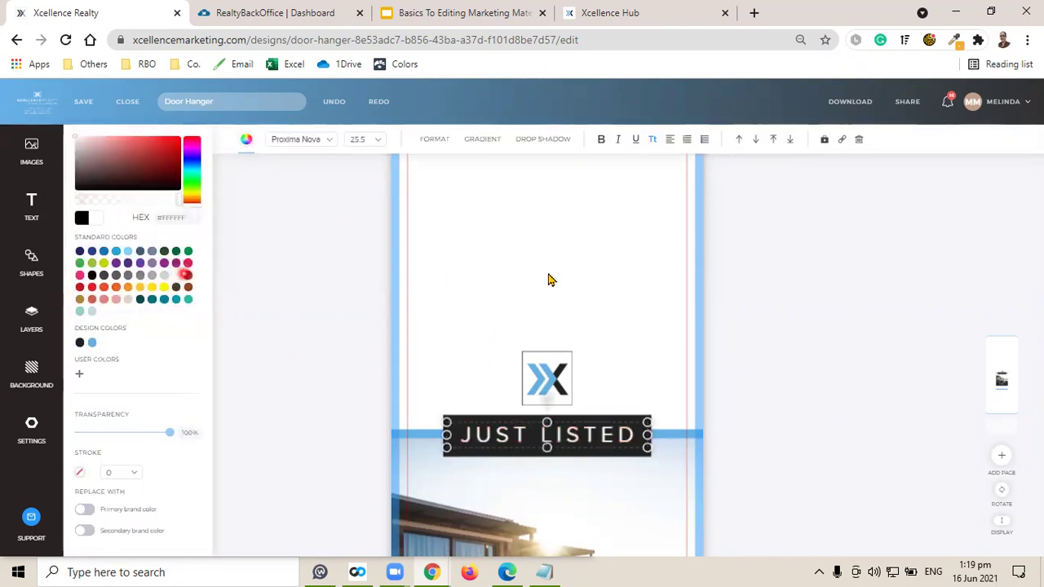
pyautogui.click(30, 202)
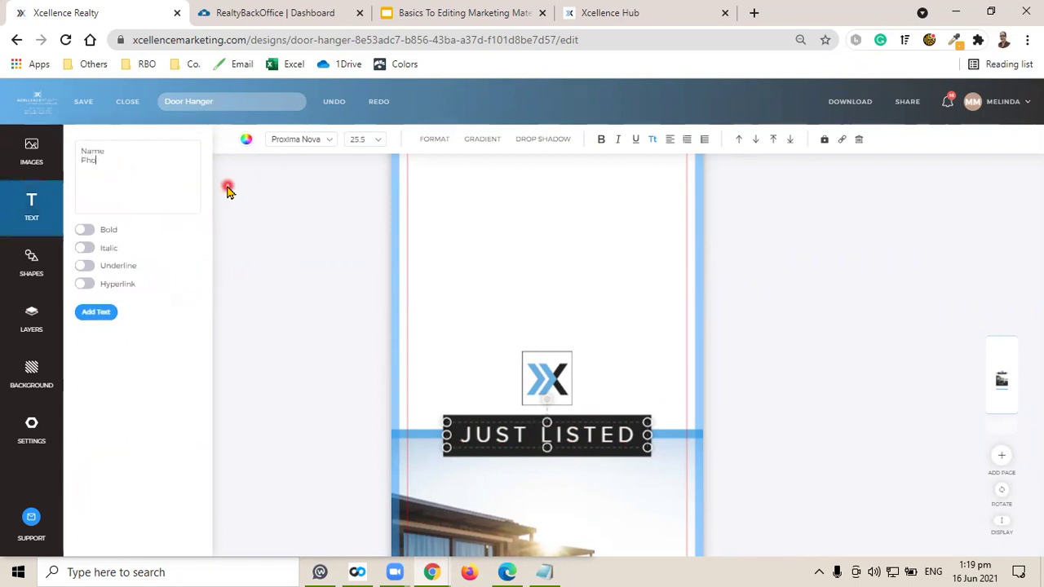
# Add a Name / Phone text box at the top of the page at font size 16.
pyautogui.click(95, 311)
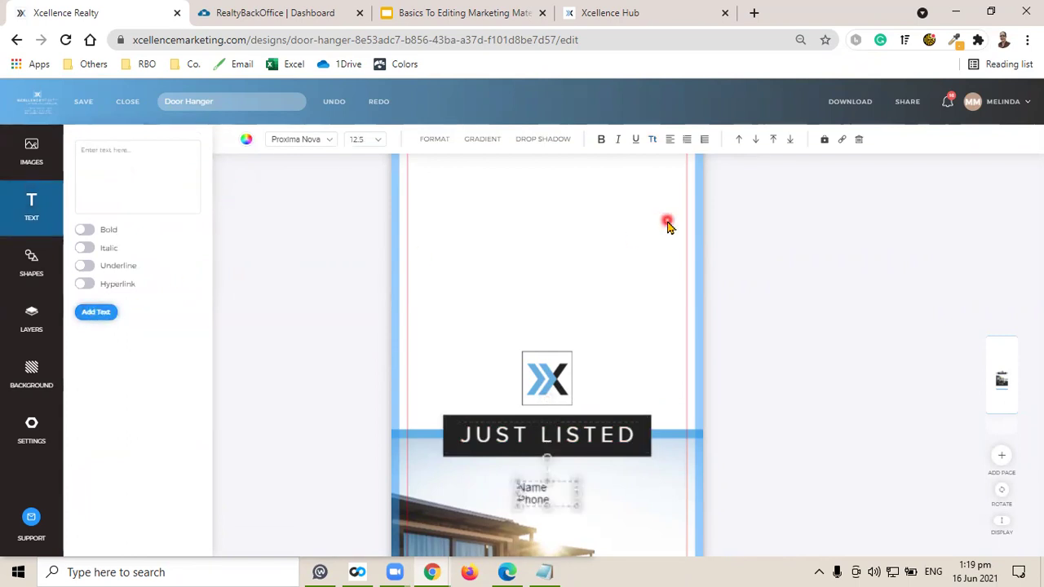
pyautogui.moveTo(553, 501); pyautogui.dragTo(569, 229)
pyautogui.click(377, 139)
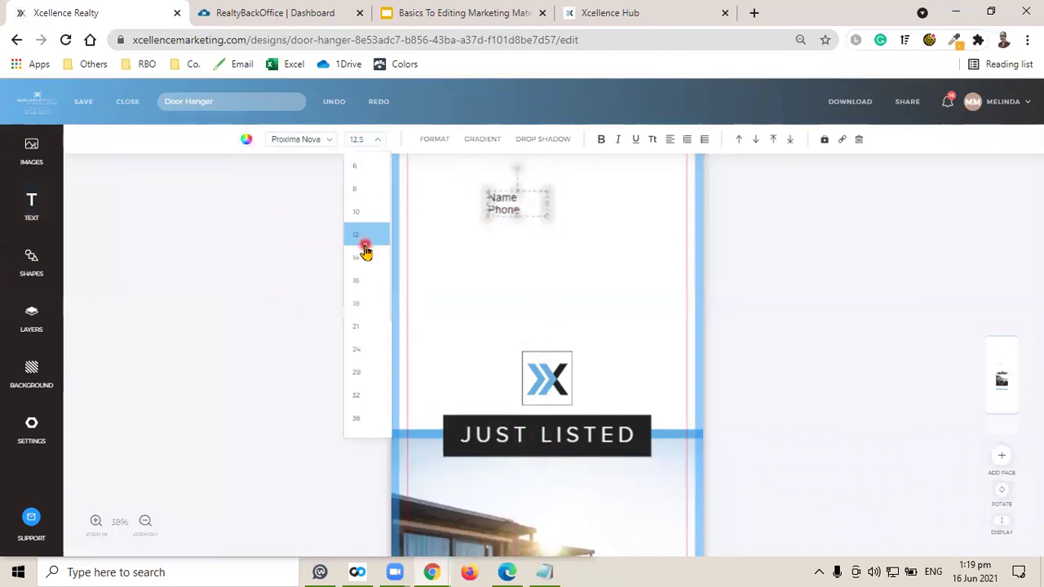
pyautogui.click(364, 235)
pyautogui.click(366, 140)
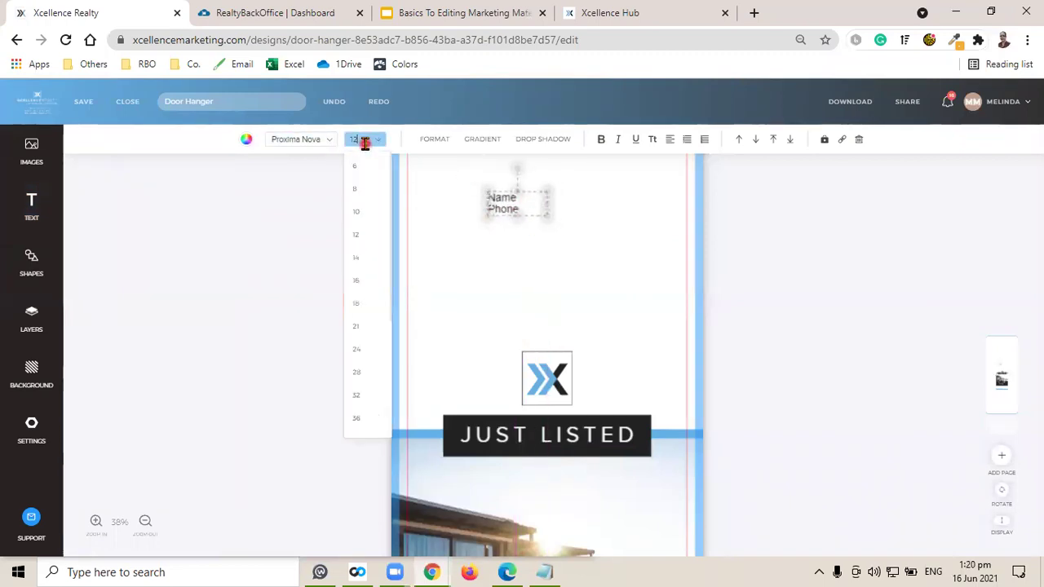
pyautogui.click(366, 284)
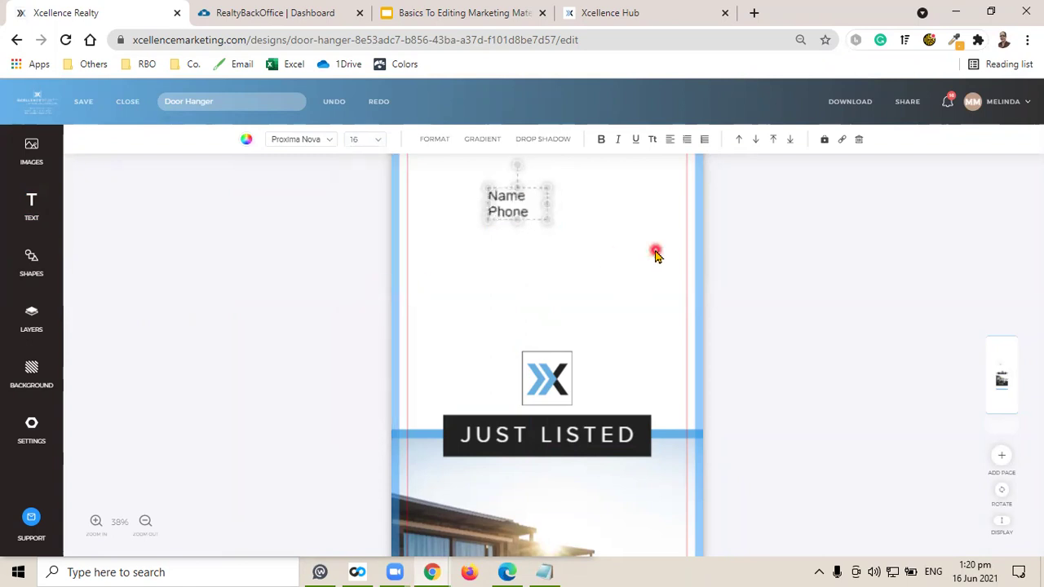
# Widen the Name / Phone line spacing to 1.7 and letter spacing to 250.
pyautogui.click(435, 139)
pyautogui.click(98, 178)
pyautogui.moveTo(90, 177); pyautogui.dragTo(106, 213)
pyautogui.click(688, 270)
pyautogui.click(477, 139)
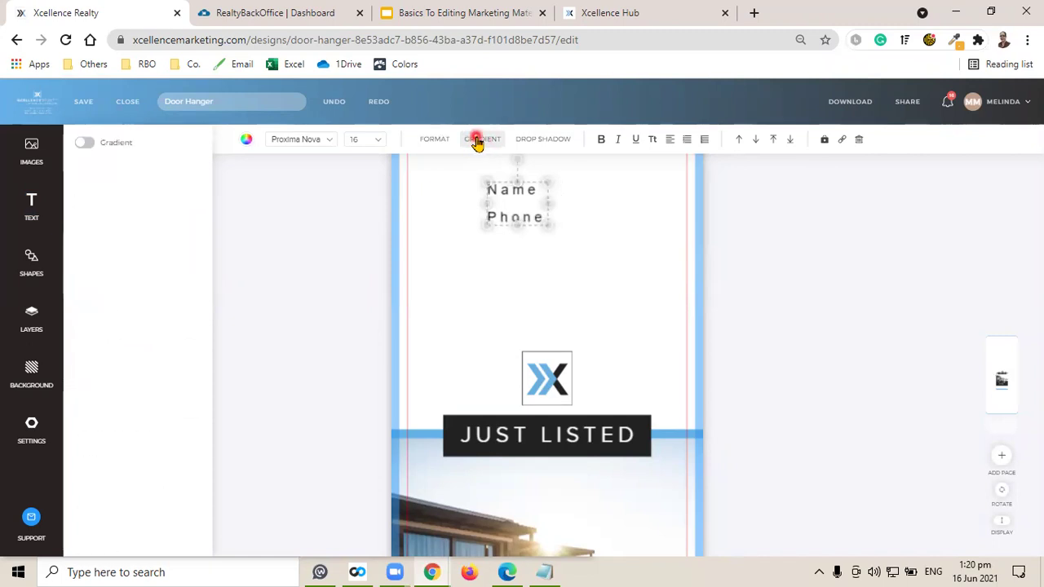
# Try then remove a gradient fill, and add a drop shadow with about 7% horizontal offset.
pyautogui.click(84, 143)
pyautogui.click(517, 200)
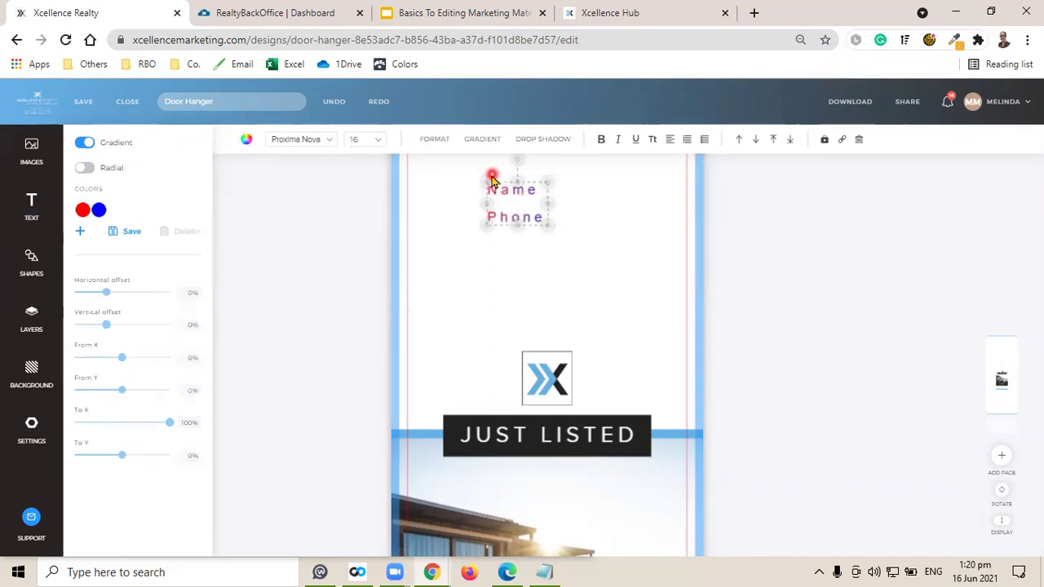
pyautogui.click(85, 144)
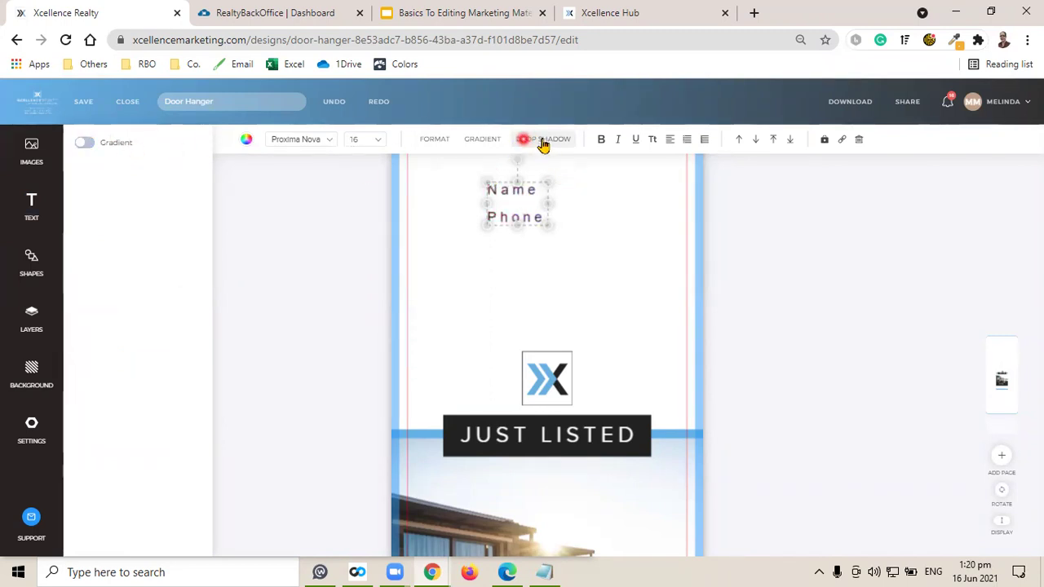
pyautogui.click(224, 162)
pyautogui.click(88, 145)
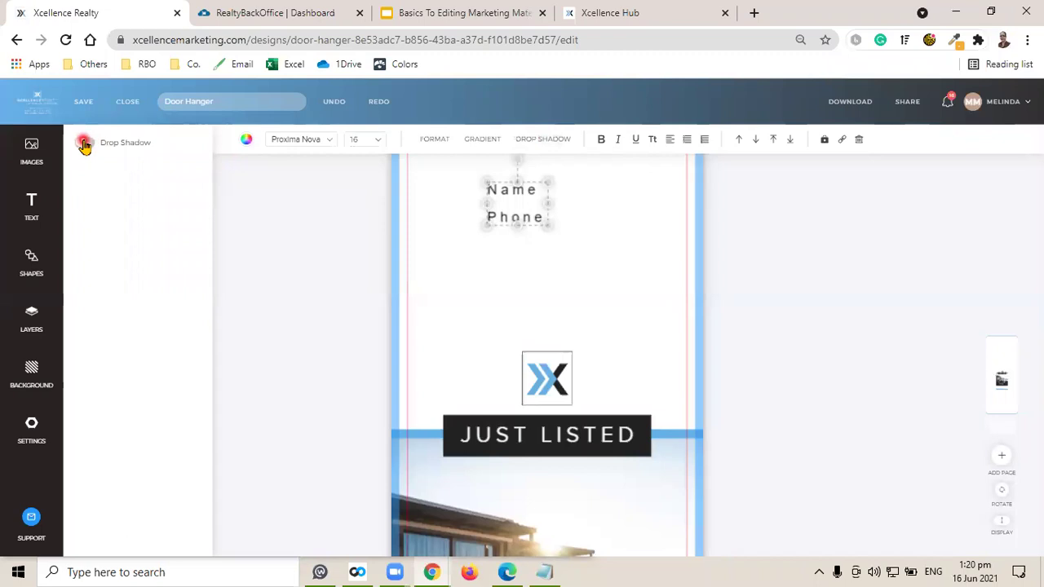
pyautogui.click(139, 447)
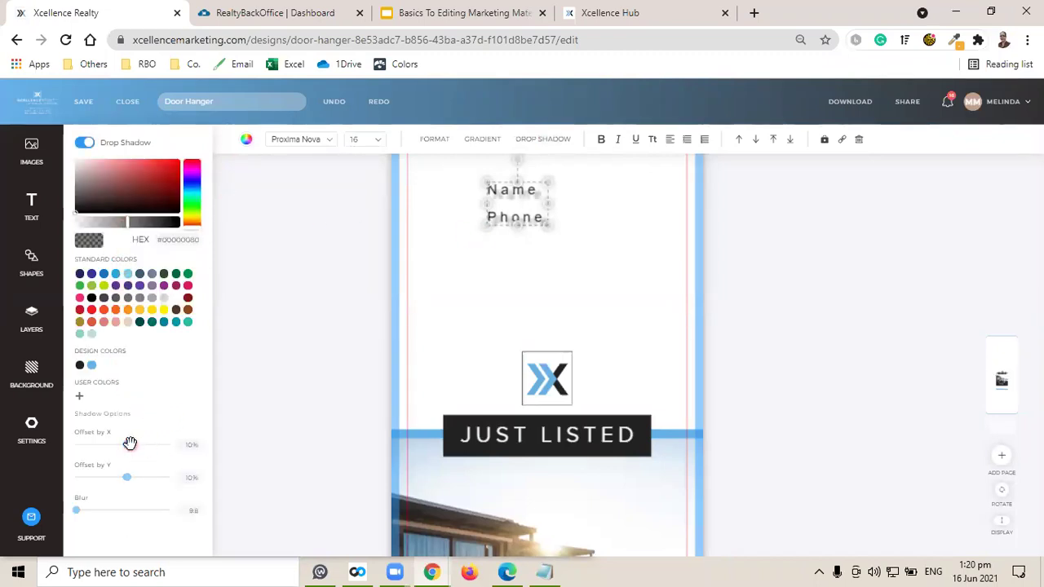
pyautogui.moveTo(125, 443); pyautogui.dragTo(128, 474)
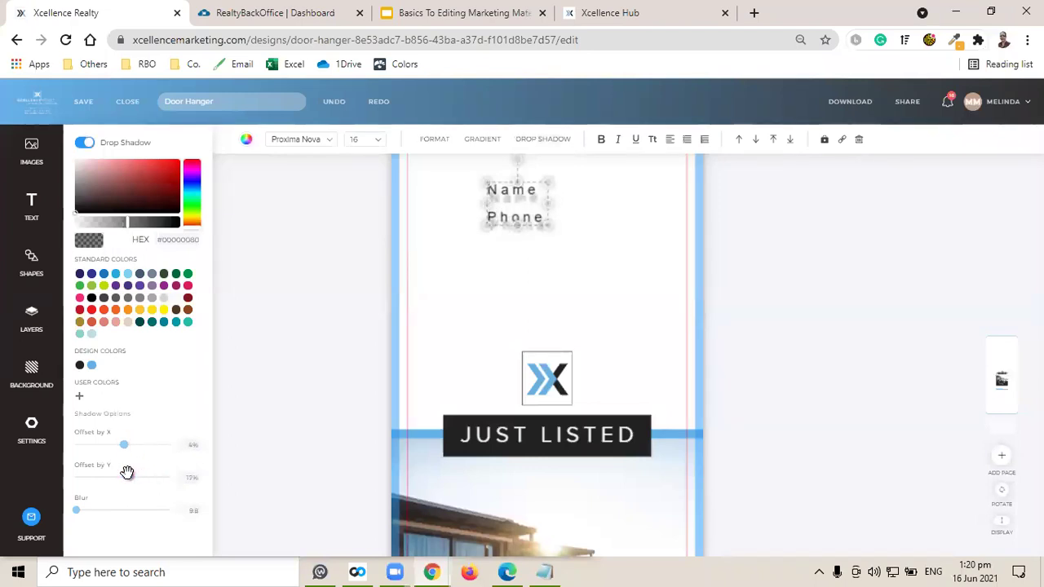
# Keep the name and phone text lowercase and format it as a numbered list: 1. name, 2. phone.
pyautogui.click(654, 142)
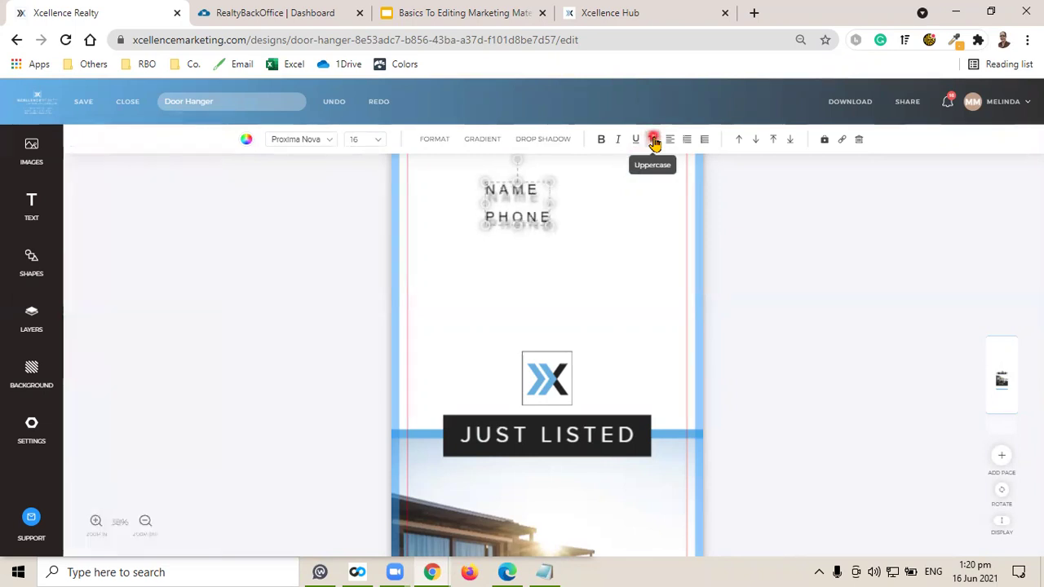
pyautogui.click(654, 142)
pyautogui.click(522, 216)
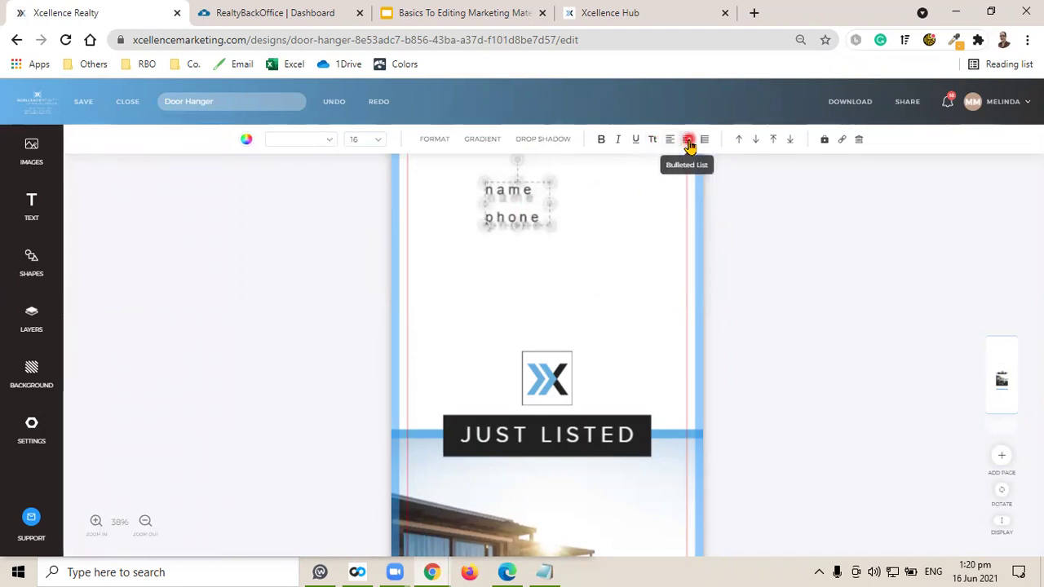
pyautogui.click(689, 140)
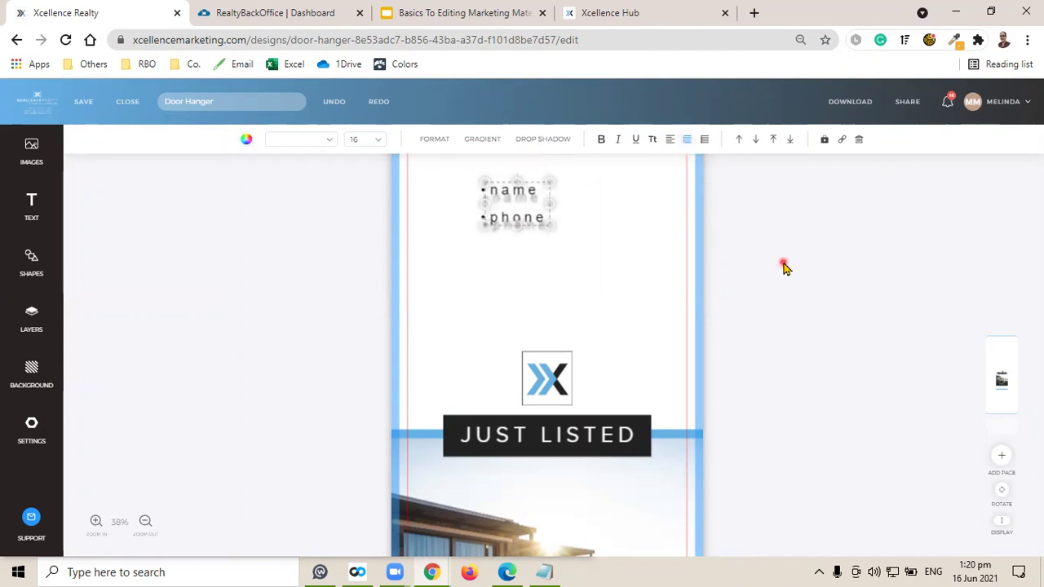
pyautogui.click(705, 140)
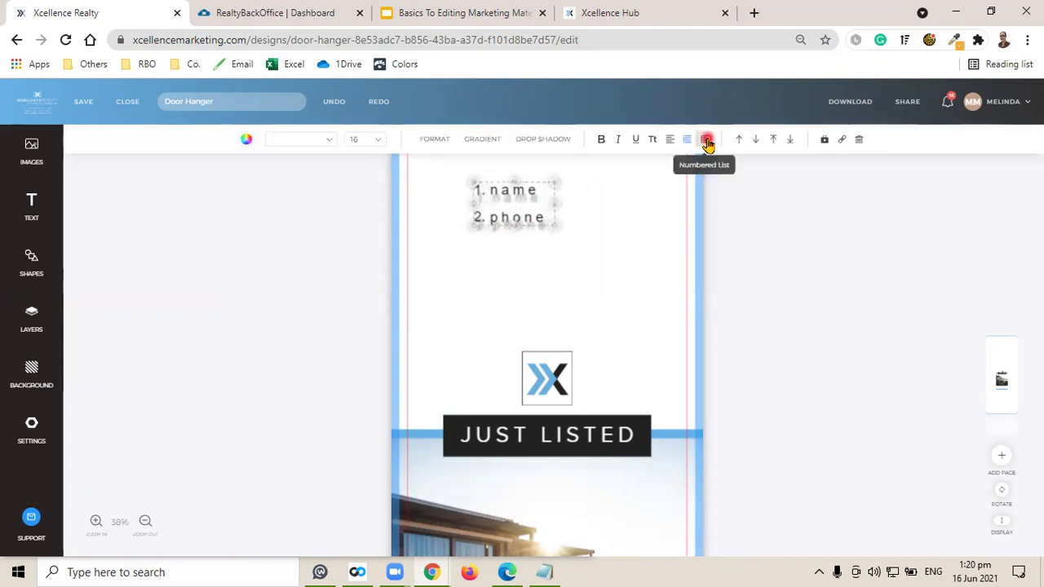
pyautogui.click(775, 279)
pyautogui.click(498, 218)
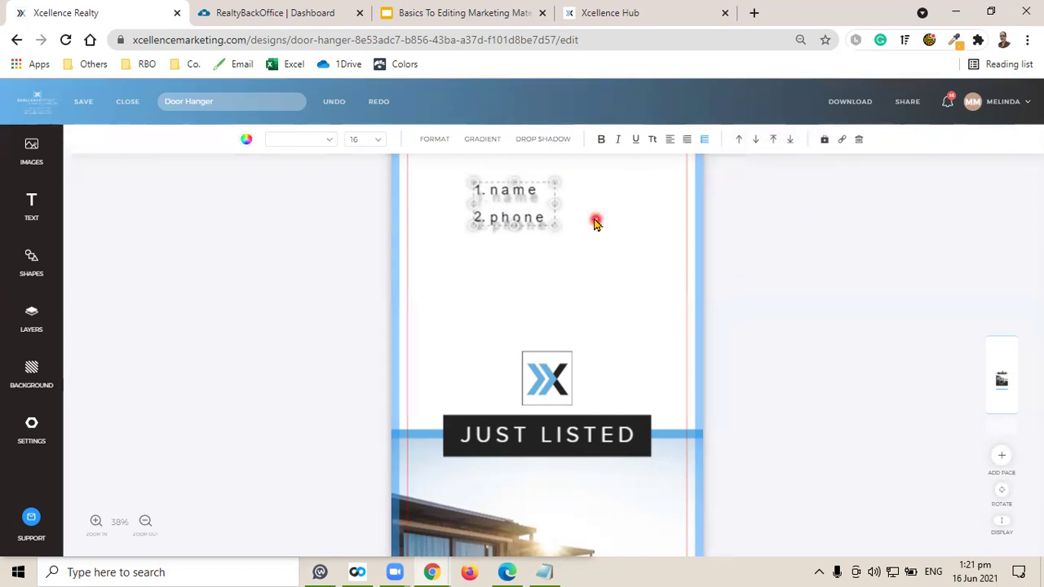
pyautogui.click(743, 250)
pyautogui.click(519, 209)
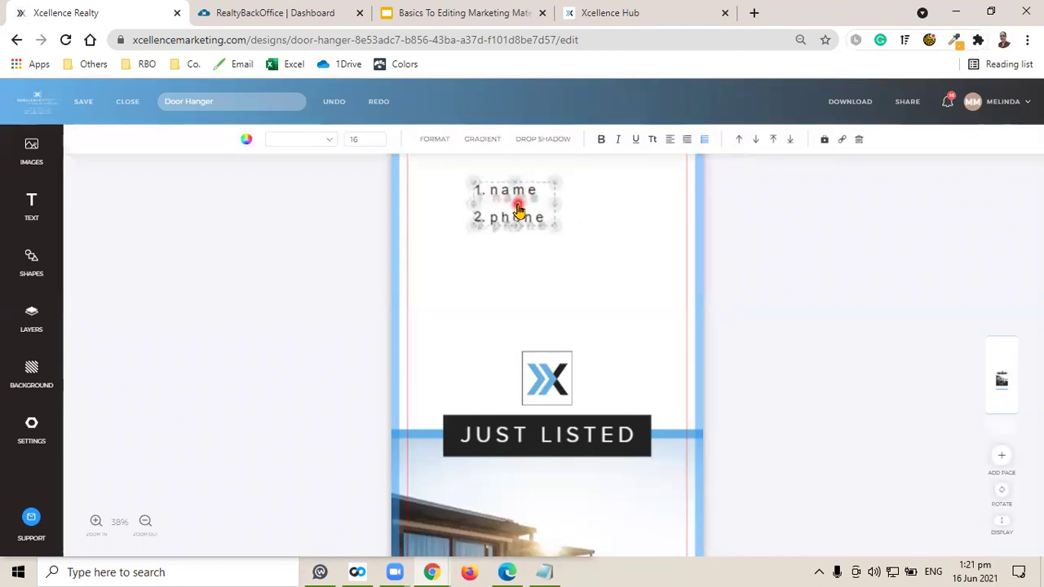
pyautogui.click(24, 325)
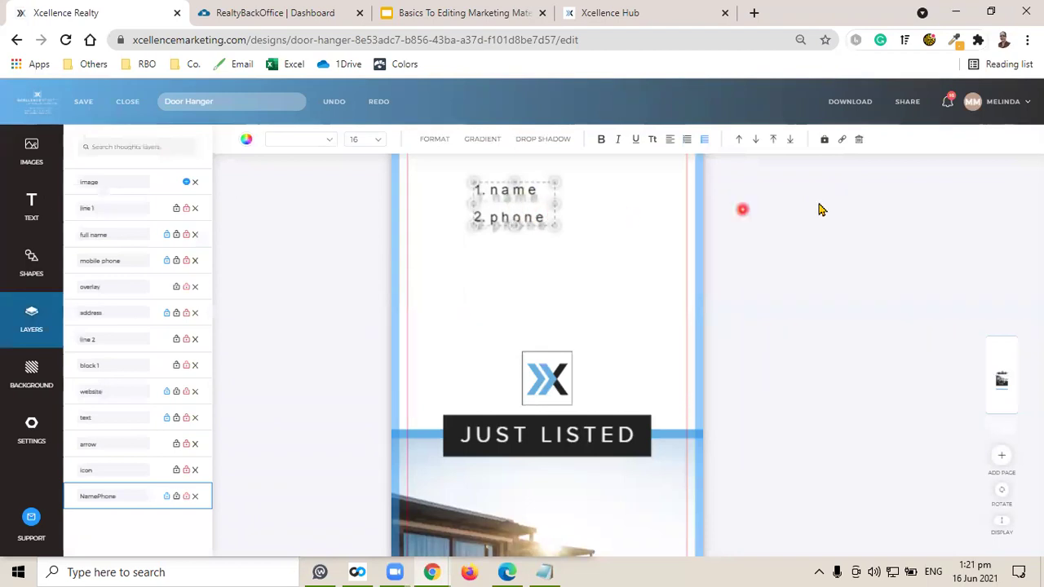
pyautogui.click(825, 144)
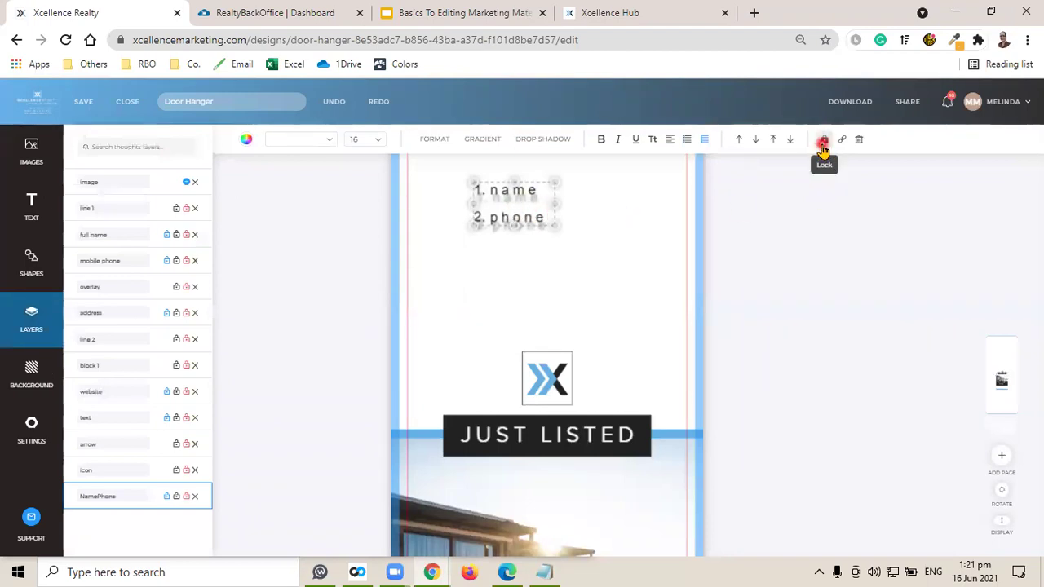
pyautogui.click(842, 142)
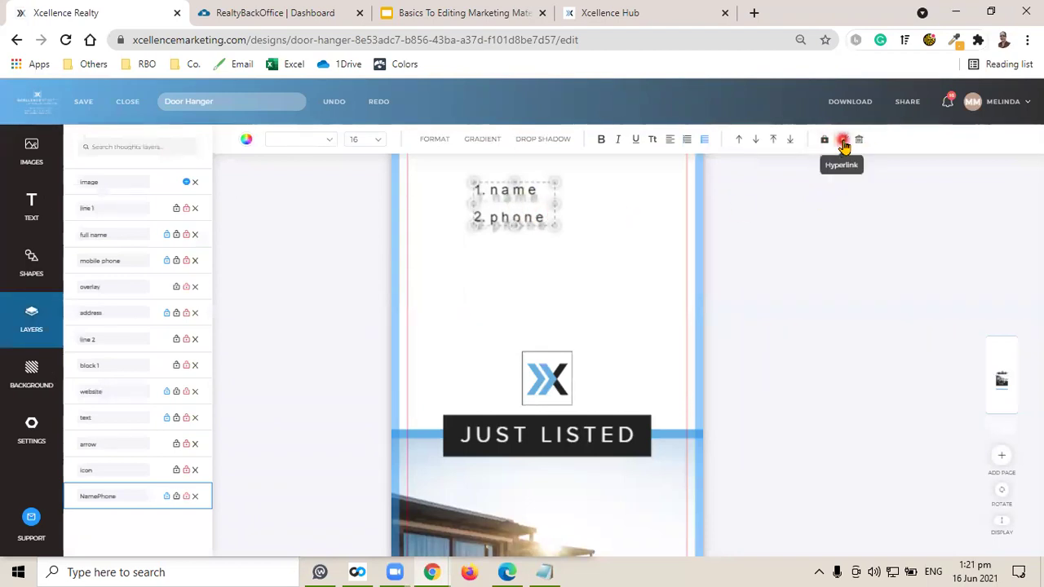
pyautogui.click(859, 144)
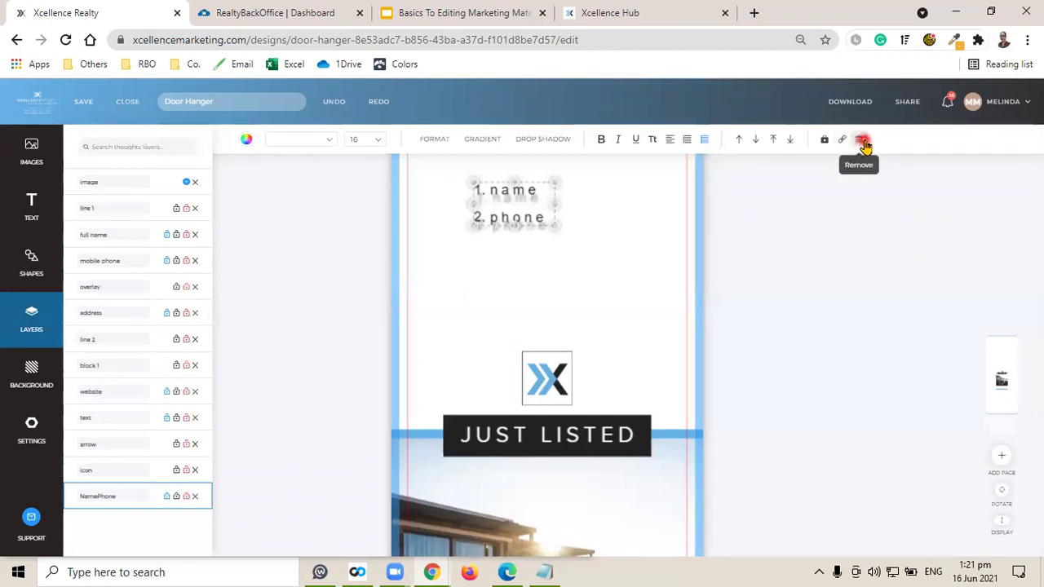
pyautogui.click(788, 259)
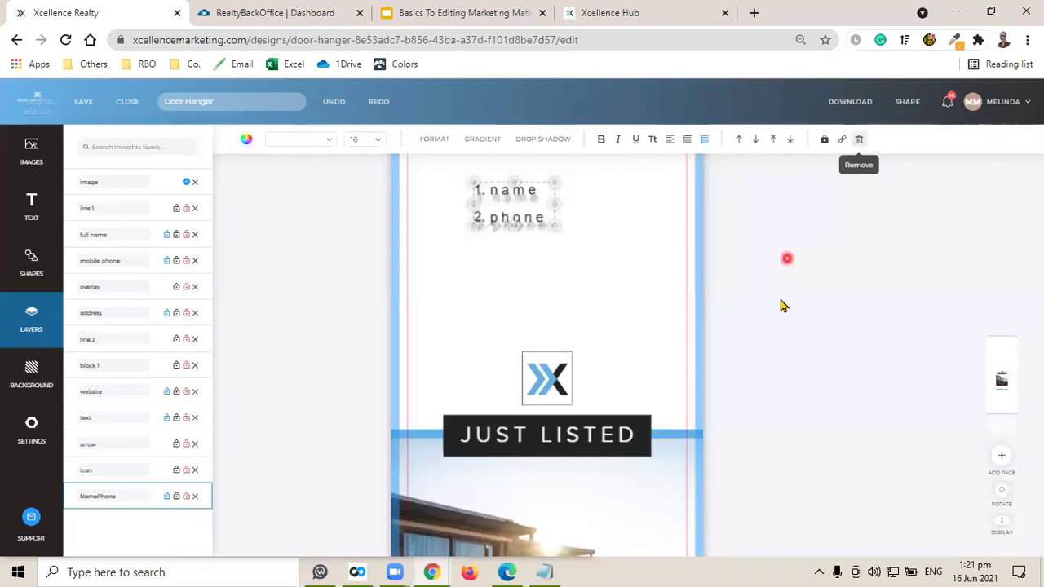
pyautogui.click(781, 301)
pyautogui.click(538, 240)
pyautogui.click(511, 221)
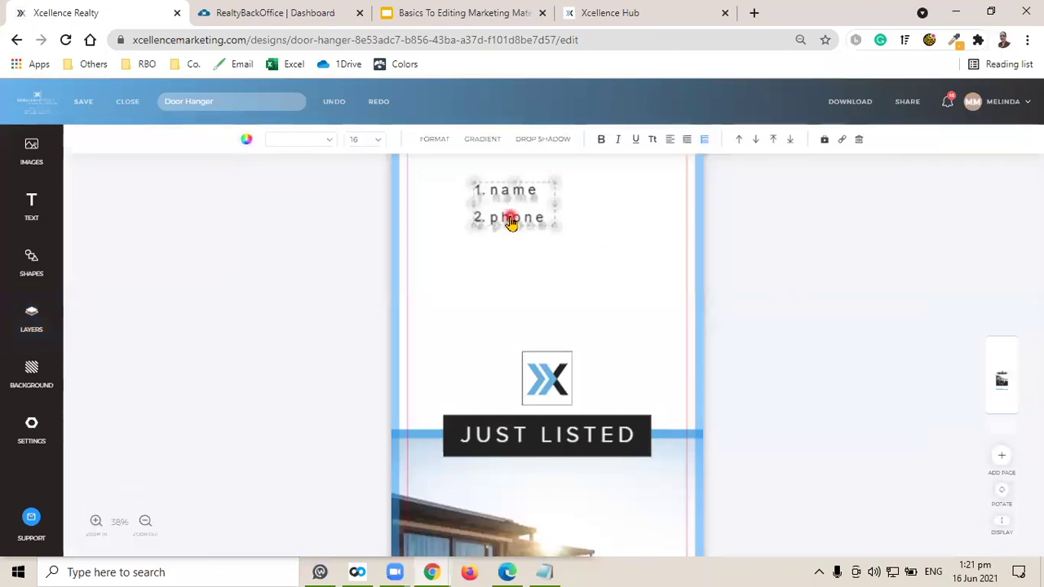
# Delete the name and phone text box and add a small black circle above the logo.
pyautogui.press('Delete')
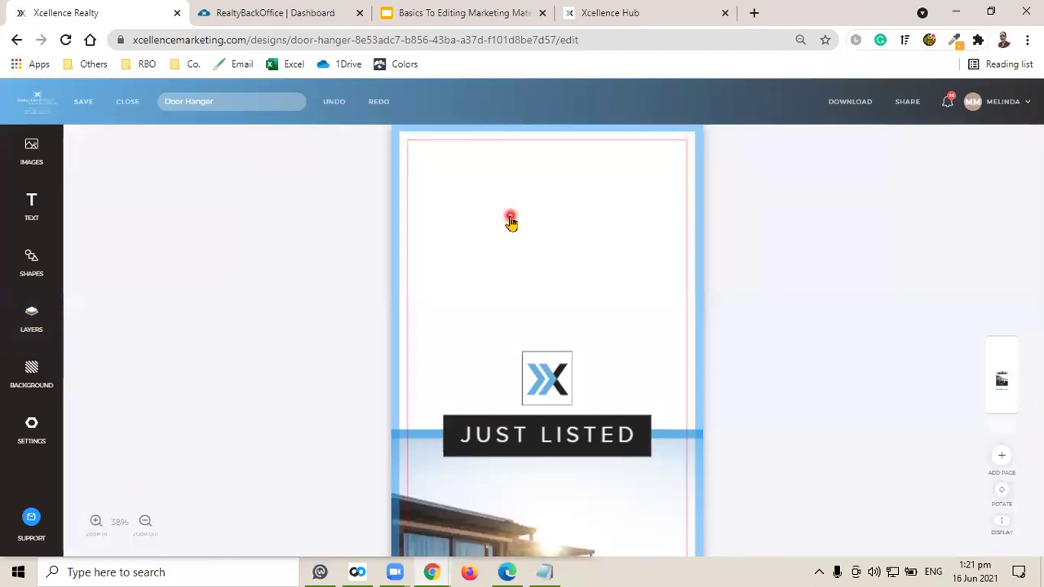
pyautogui.click(29, 272)
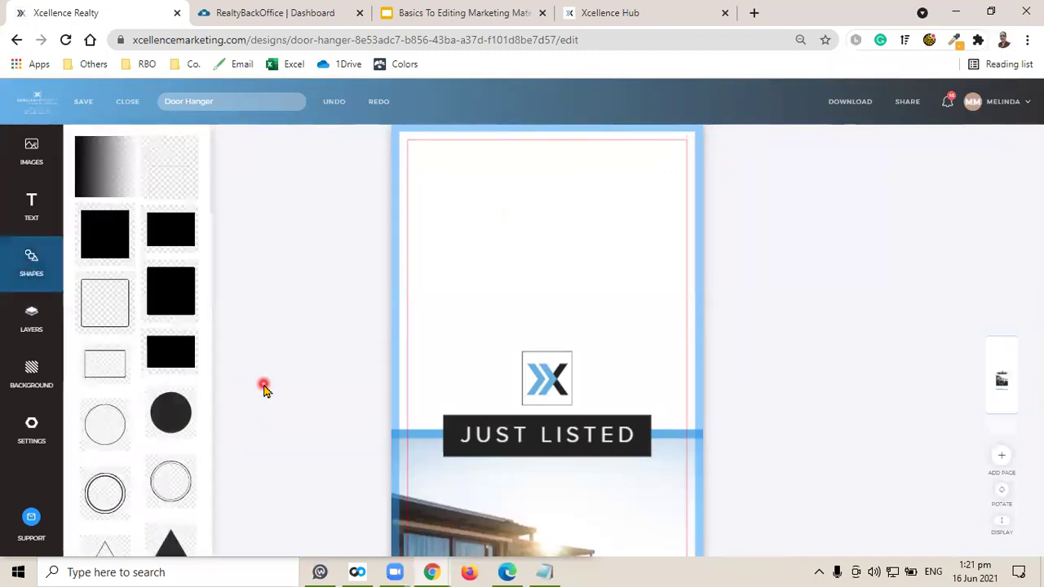
pyautogui.click(172, 420)
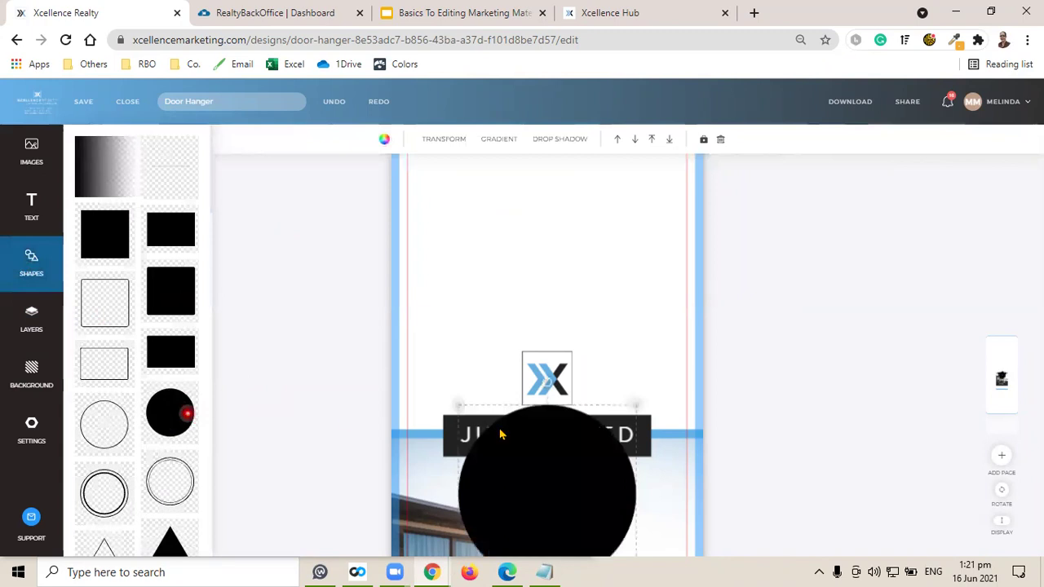
pyautogui.moveTo(543, 456); pyautogui.dragTo(534, 260)
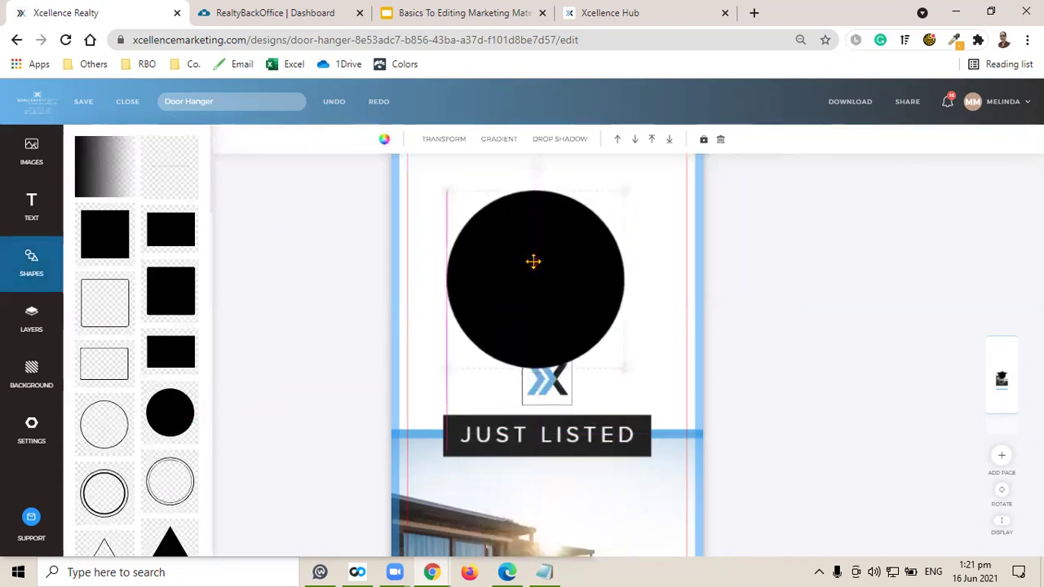
pyautogui.moveTo(444, 190); pyautogui.dragTo(550, 296)
pyautogui.moveTo(589, 324); pyautogui.dragTo(490, 220)
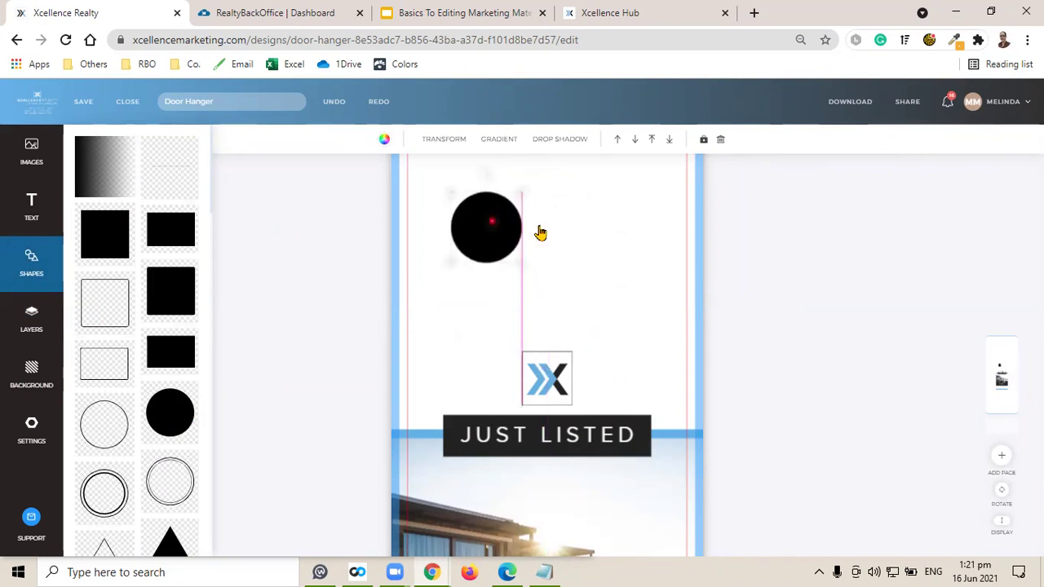
# Duplicate the circle twice and arrange the three copies in an overlapping cluster.
pyautogui.scroll(1, 775, 293)
pyautogui.click(490, 261)
pyautogui.rightClick(489, 261)
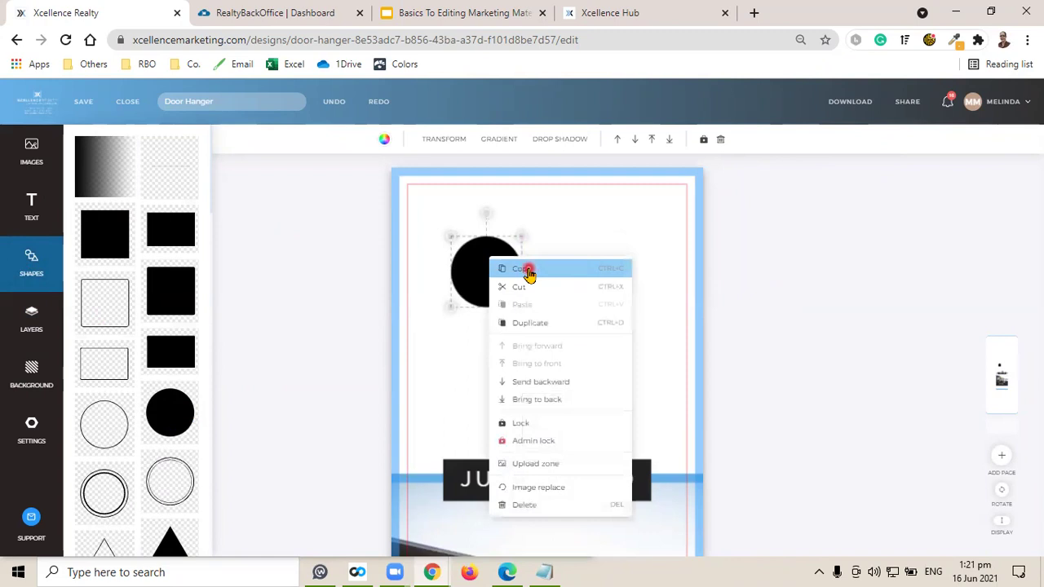
pyautogui.click(530, 270)
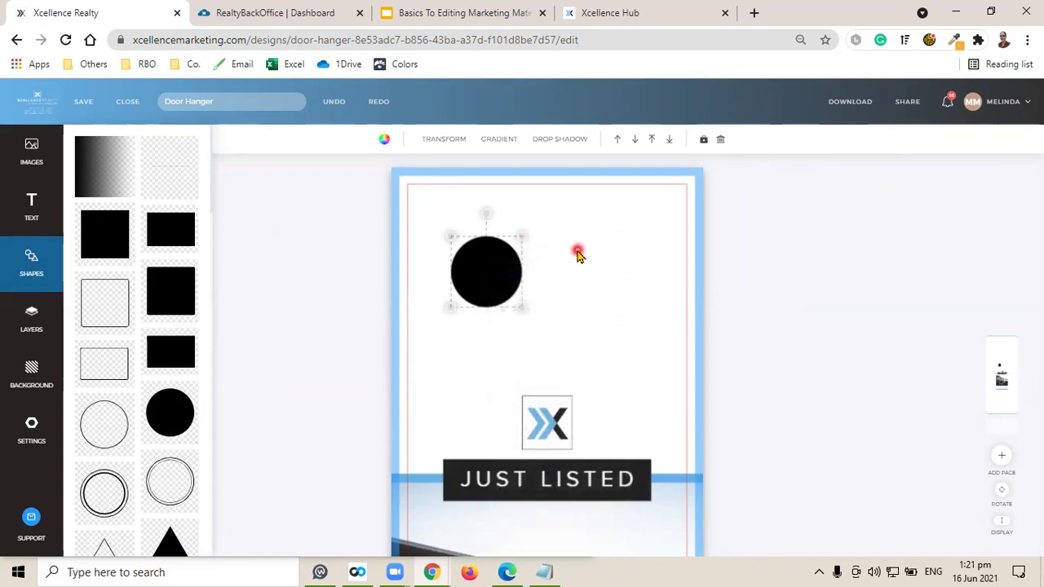
pyautogui.rightClick(577, 256)
pyautogui.click(596, 263)
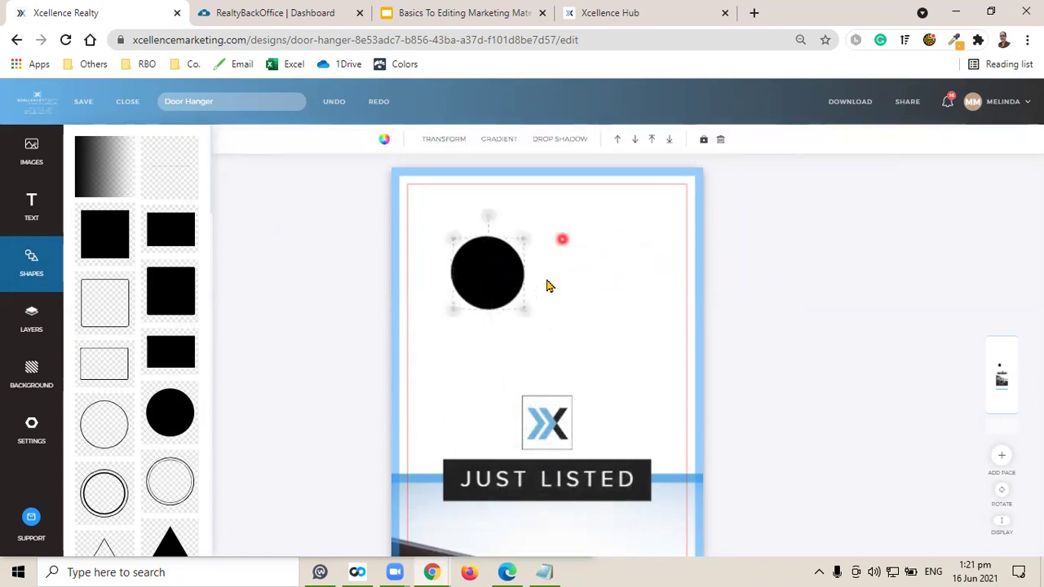
pyautogui.moveTo(499, 281); pyautogui.dragTo(548, 276)
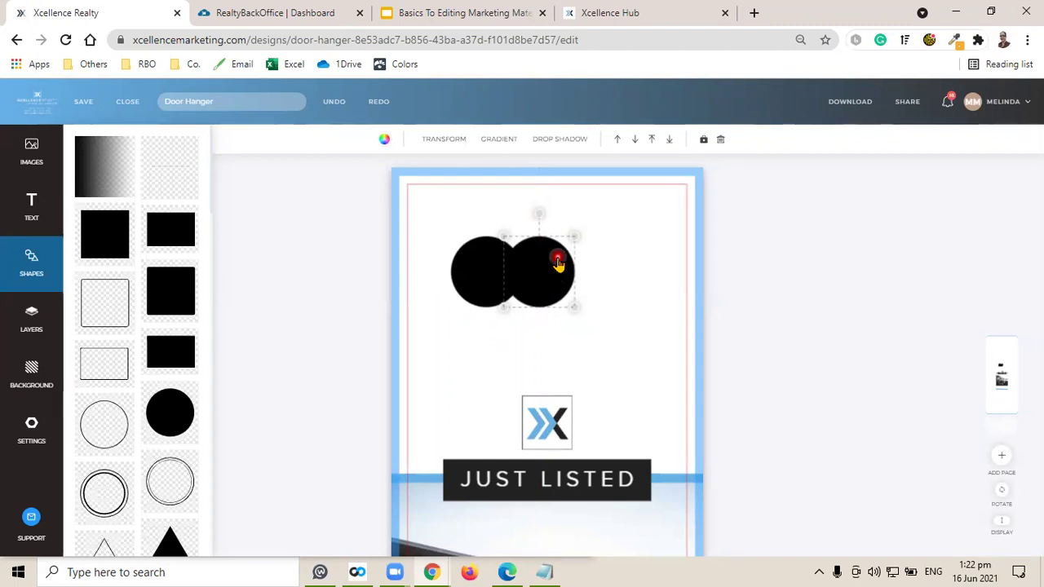
pyautogui.click(832, 286)
pyautogui.click(546, 278)
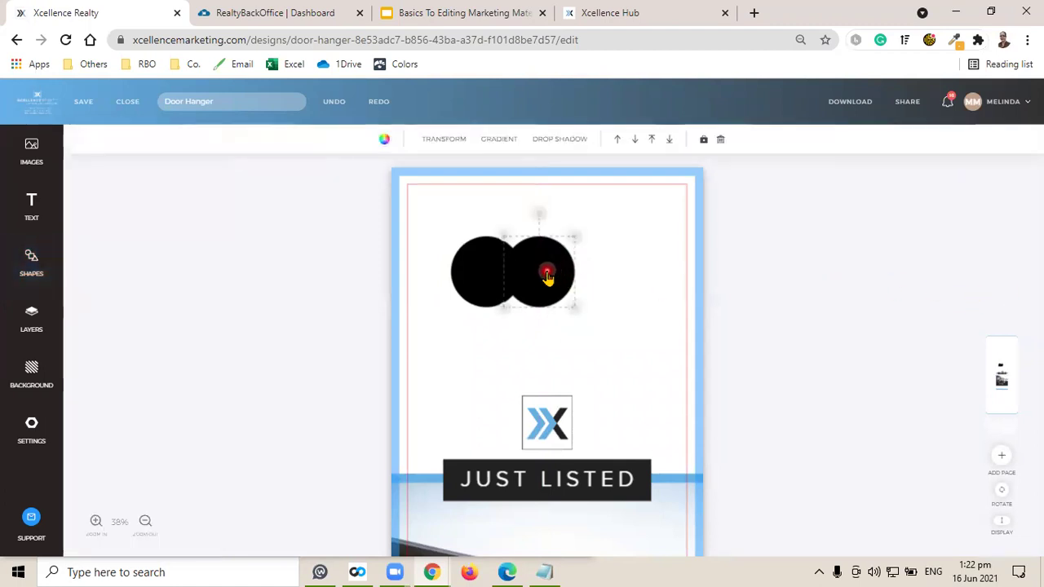
pyautogui.press('Right')
pyautogui.press('Down')
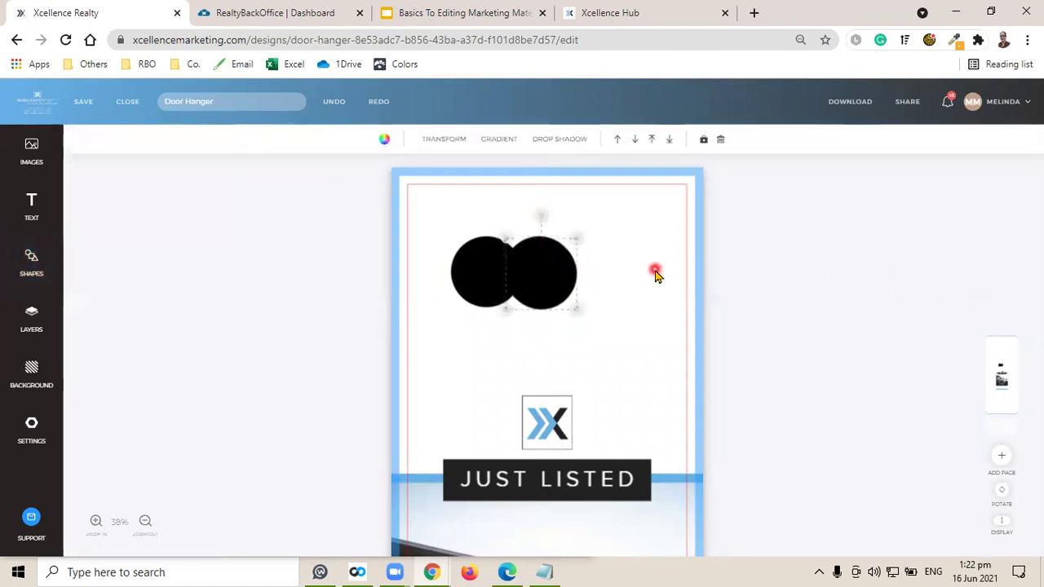
pyautogui.moveTo(554, 284); pyautogui.dragTo(531, 310)
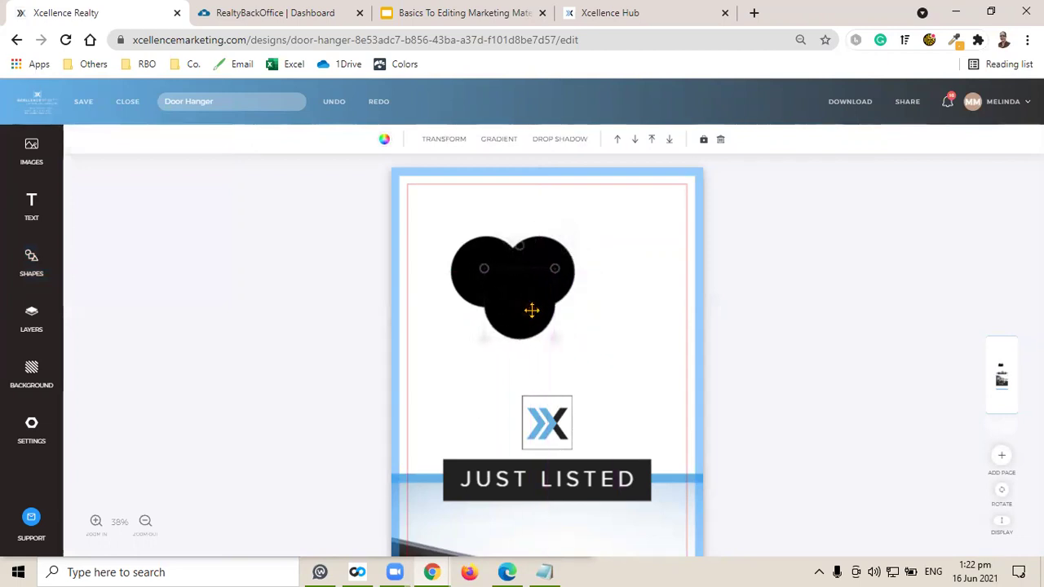
# Colour the bottom circle dark green, the left circle red and the right circle yellow (#FFDE17).
pyautogui.click(509, 309)
pyautogui.click(526, 312)
pyautogui.click(415, 165)
pyautogui.click(384, 140)
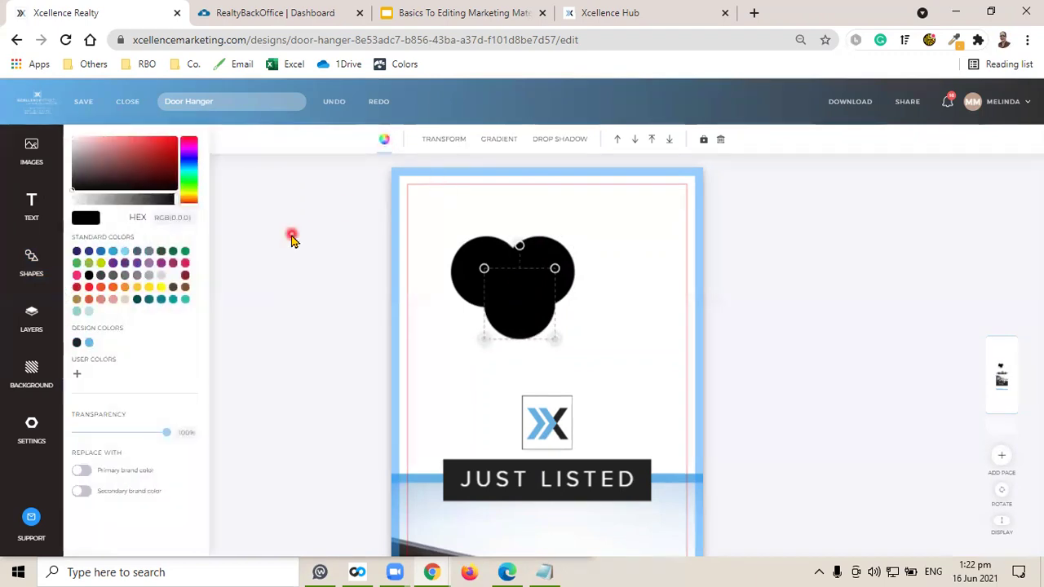
pyautogui.click(176, 250)
pyautogui.click(469, 269)
pyautogui.click(384, 140)
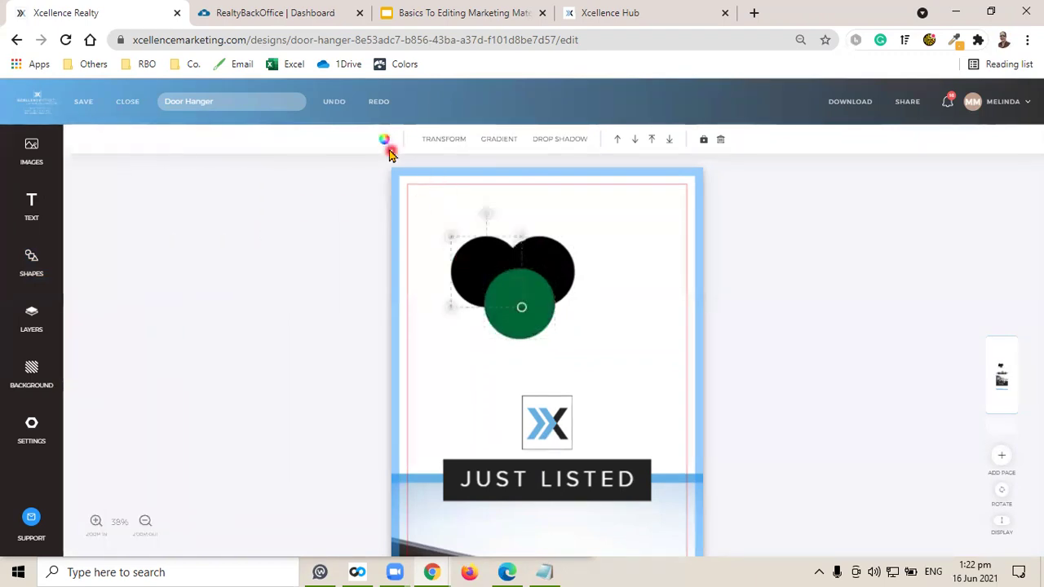
pyautogui.click(87, 285)
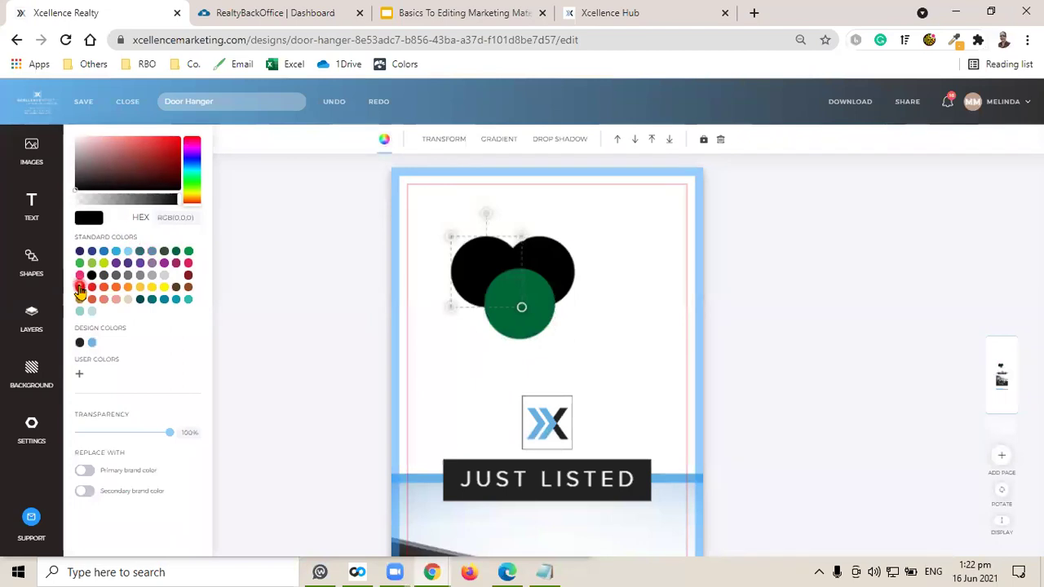
pyautogui.click(545, 266)
pyautogui.click(384, 140)
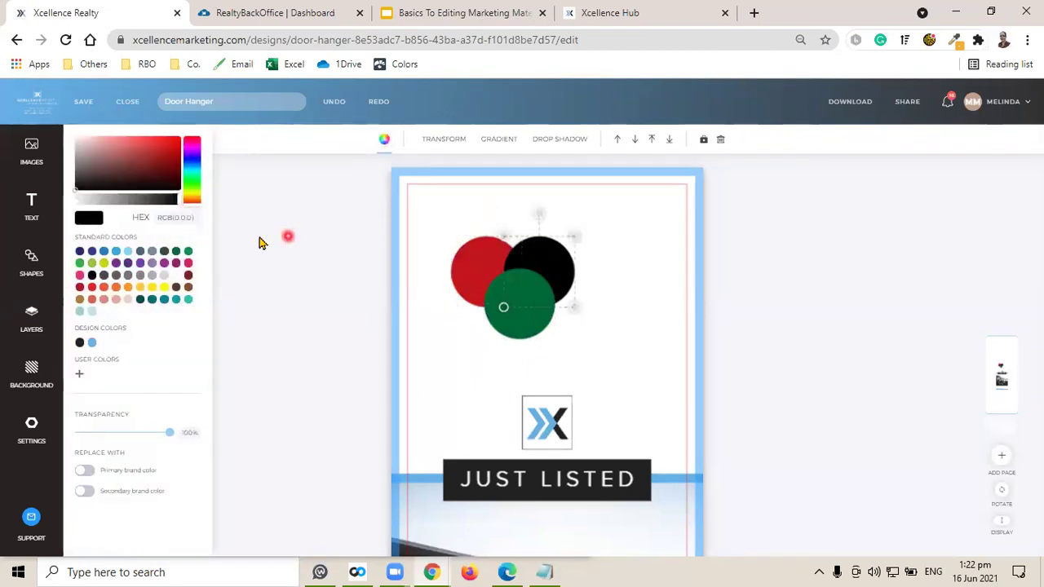
pyautogui.click(152, 288)
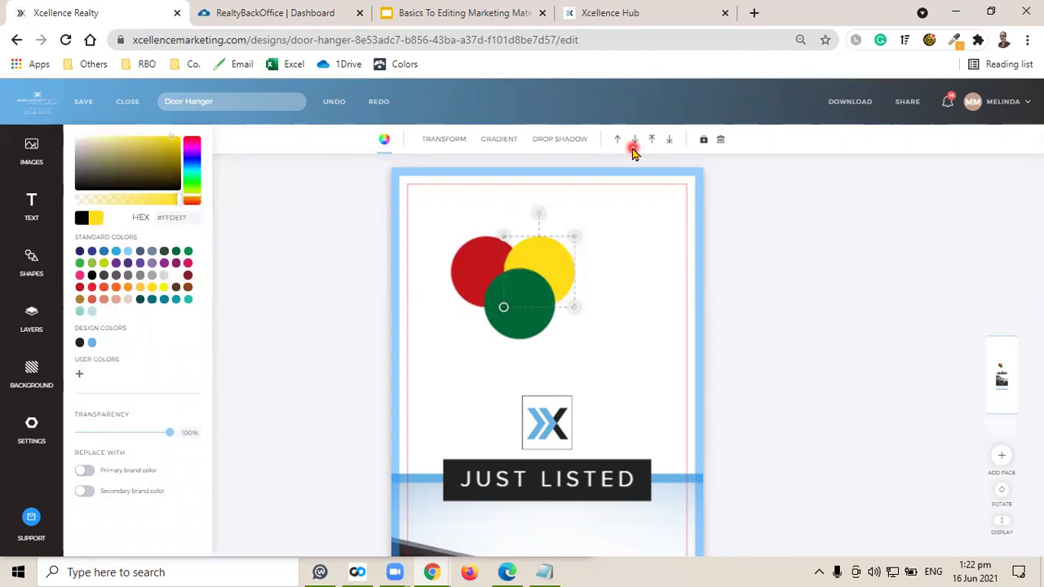
# Move the green circle backward, forward, to the back, then to the very front.
pyautogui.click(511, 303)
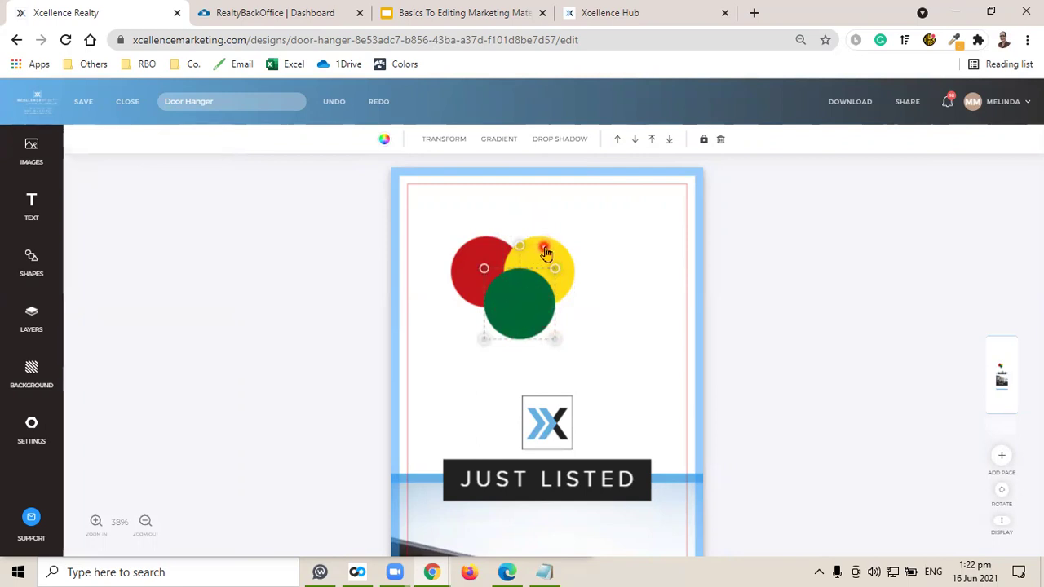
pyautogui.click(635, 141)
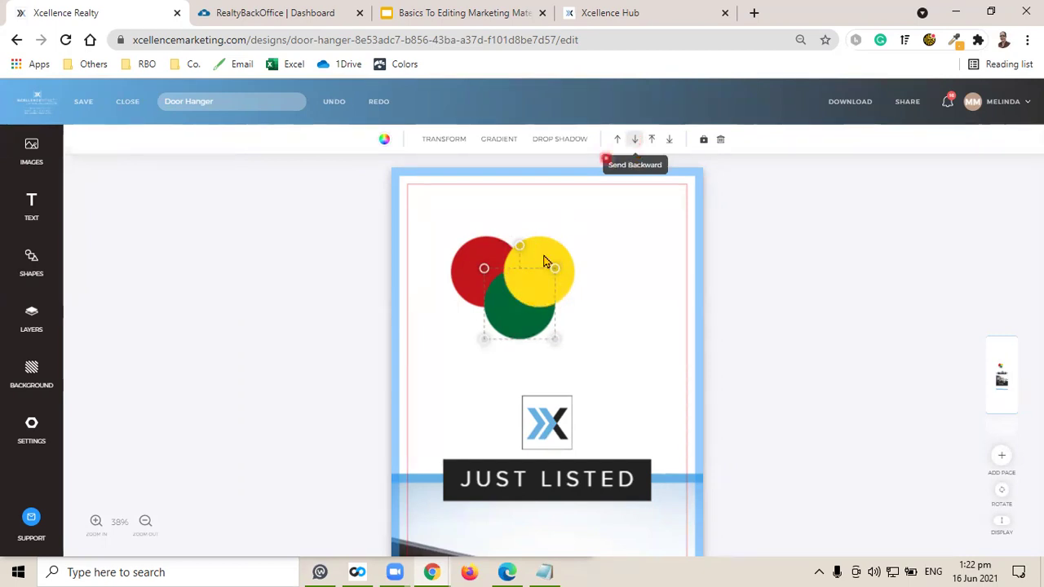
pyautogui.click(637, 140)
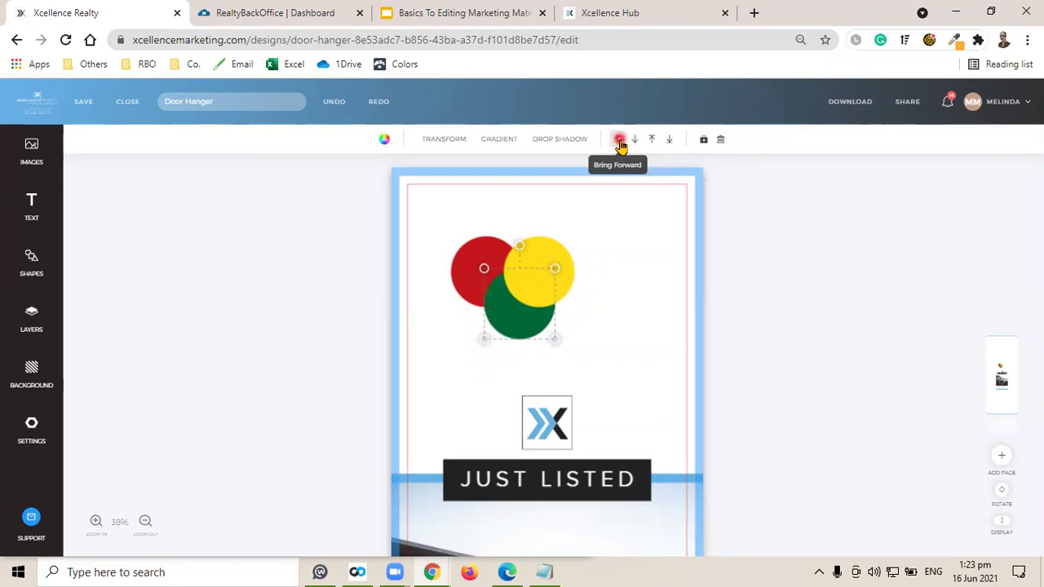
pyautogui.click(620, 142)
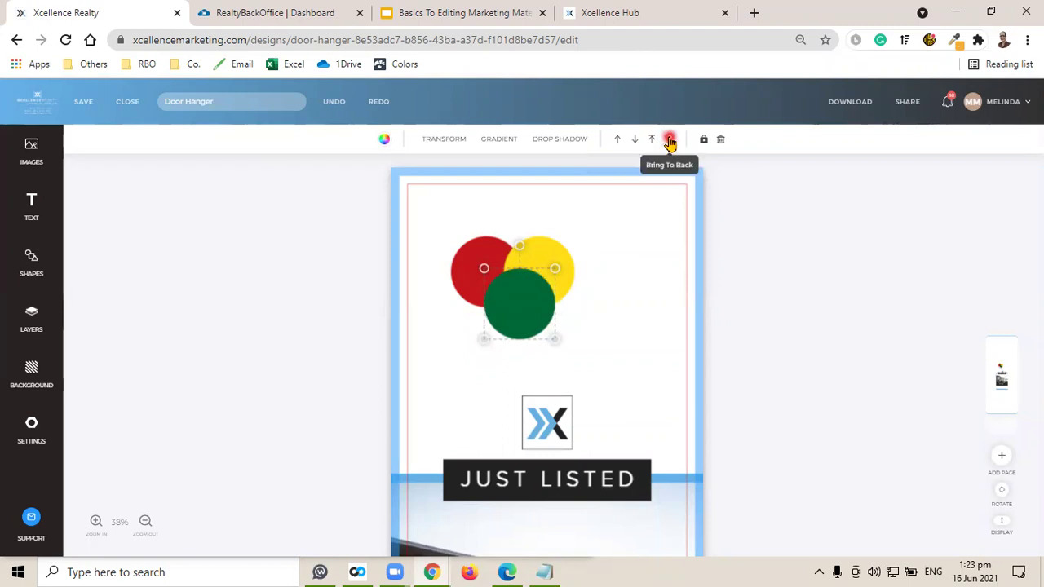
pyautogui.click(669, 142)
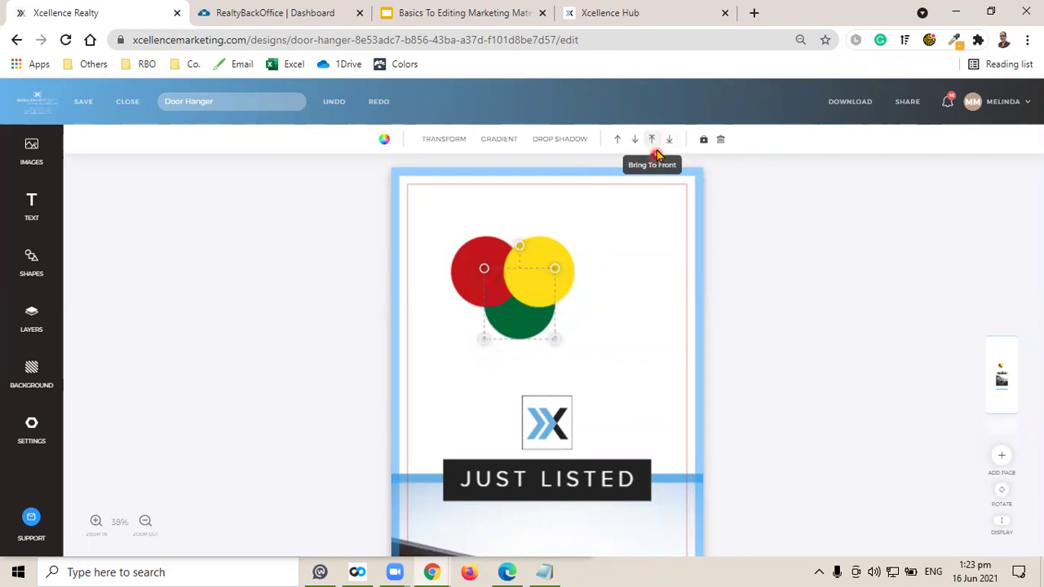
pyautogui.click(654, 143)
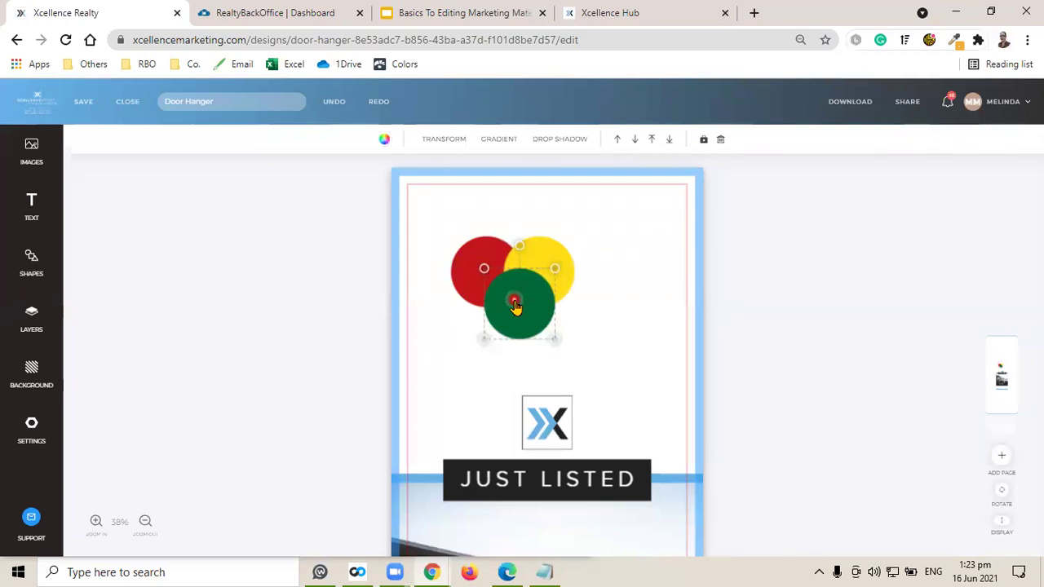
# Delete the green, yellow and red circles.
pyautogui.press('Delete')
pyautogui.click(532, 279)
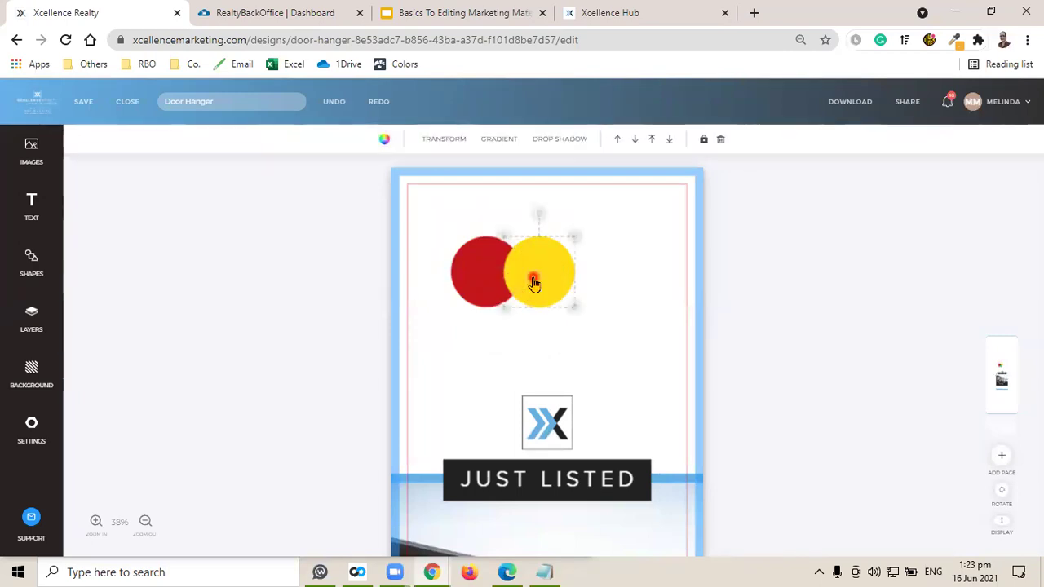
pyautogui.press('Delete')
pyautogui.click(494, 280)
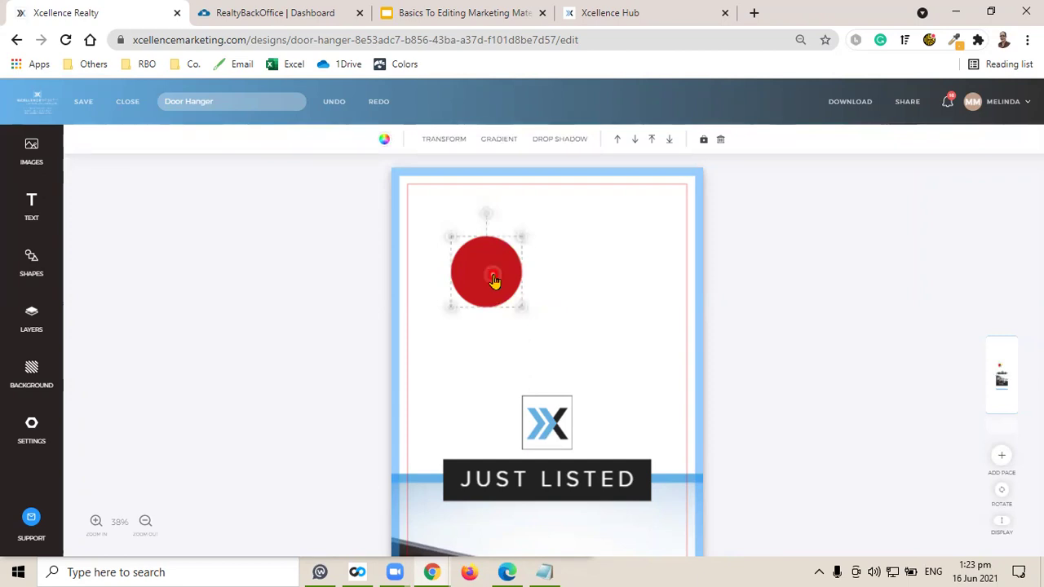
pyautogui.press('Delete')
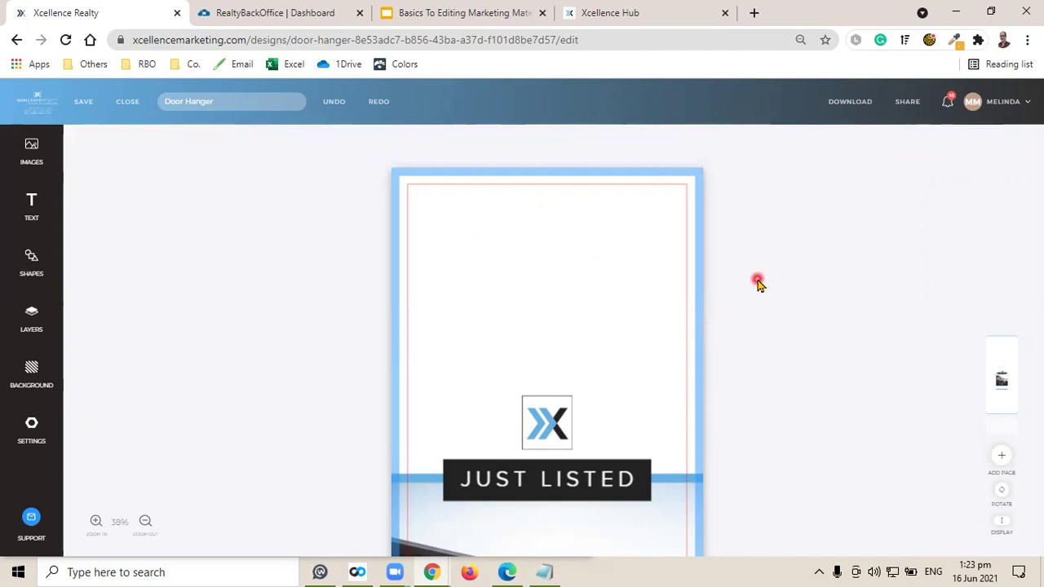
# Start editing the address text and bring up Notepad with the new listing details.
pyautogui.scroll(-5, 755, 282)
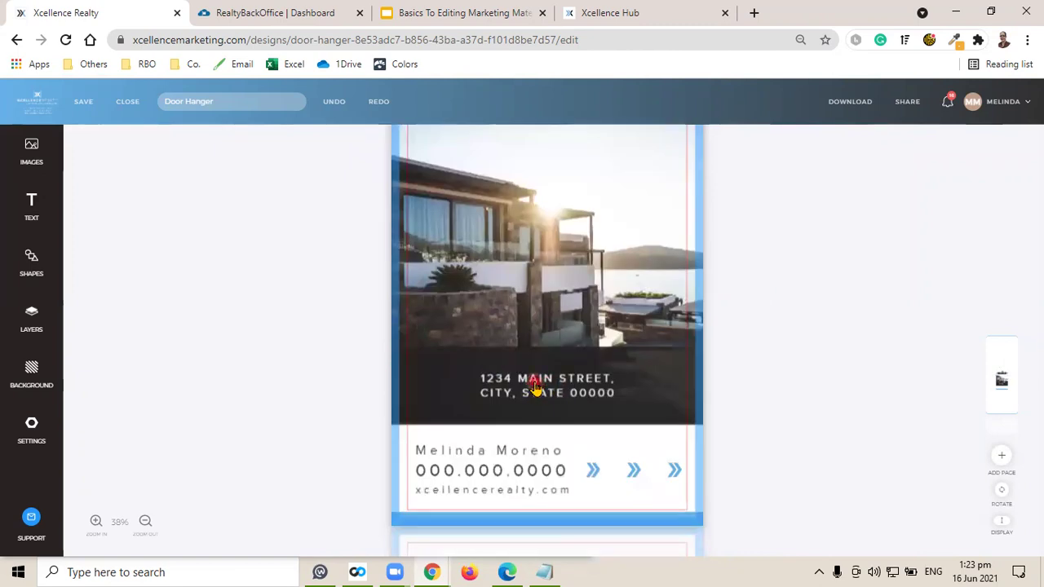
pyautogui.click(529, 391)
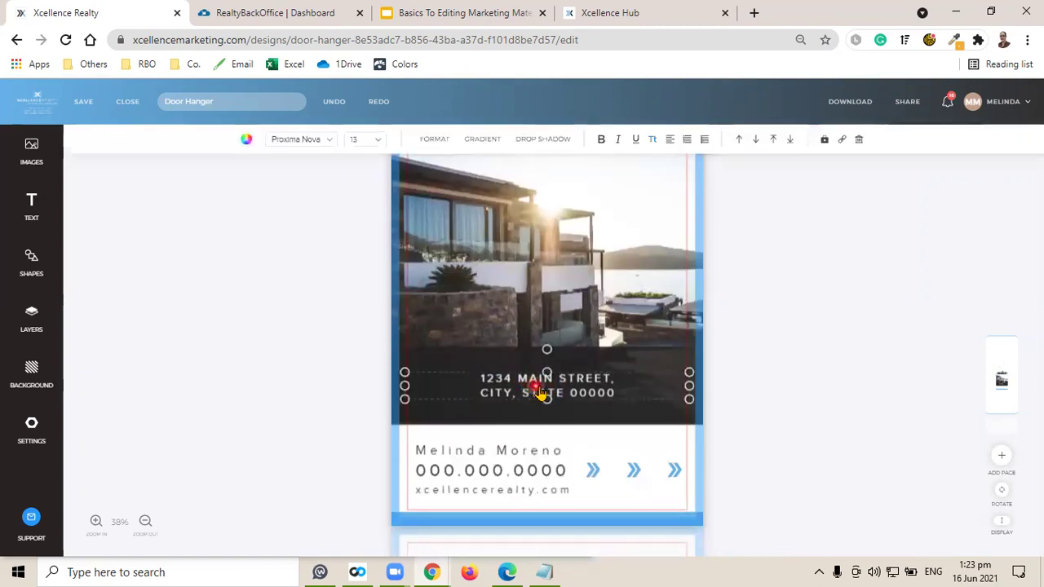
pyautogui.click(487, 383)
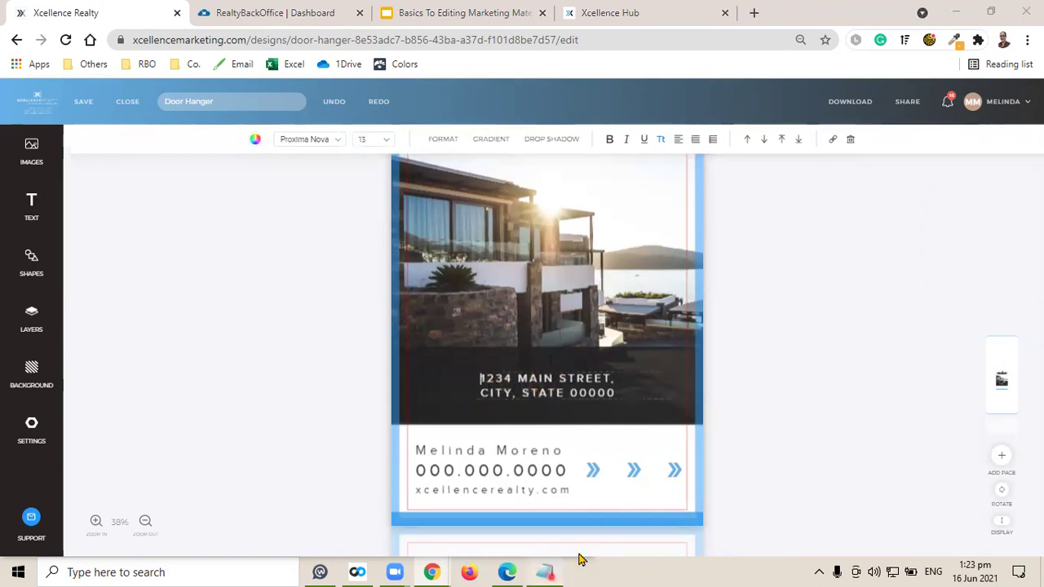
pyautogui.click(545, 572)
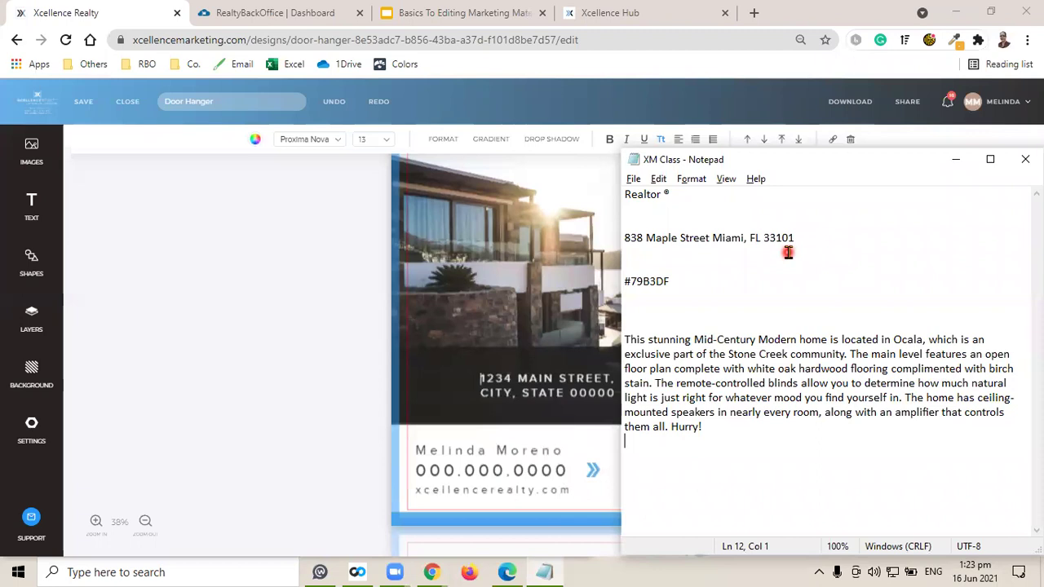
pyautogui.click(517, 382)
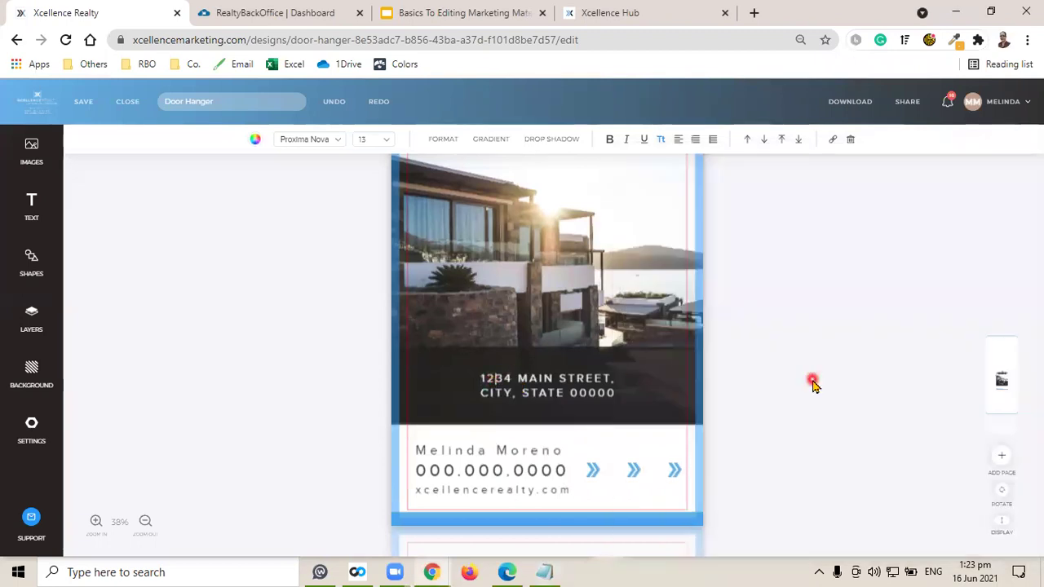
pyautogui.press('Delete')
pyautogui.press('Delete')
pyautogui.press('Delete')
pyautogui.write('3')
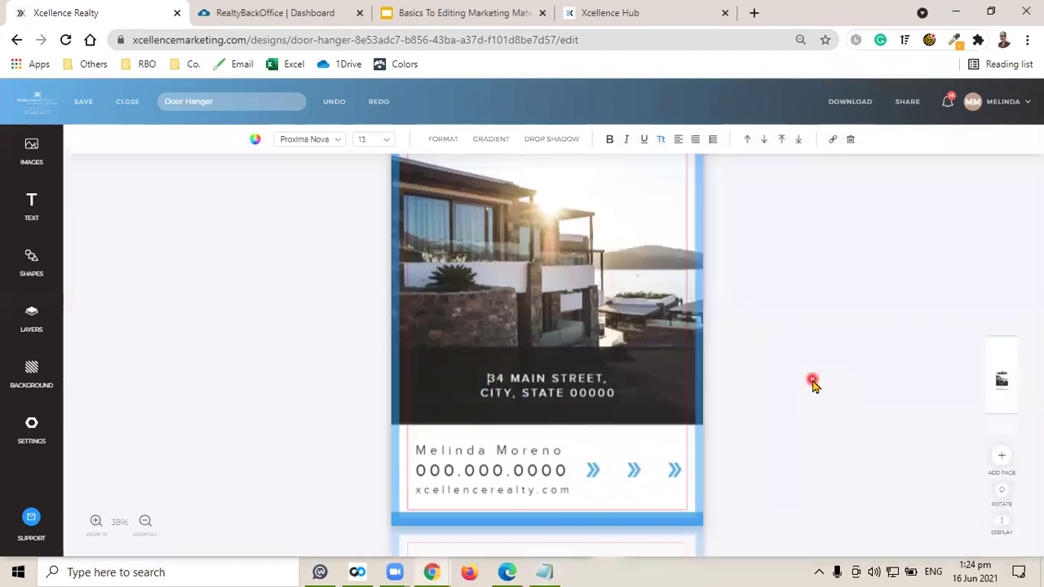
pyautogui.write('8')
pyautogui.press('Delete')
pyautogui.write('8')
pyautogui.press('Right')
pyautogui.press('Right')
pyautogui.press('Right')
pyautogui.press('Delete')
pyautogui.press('Delete')
pyautogui.write('PLE')
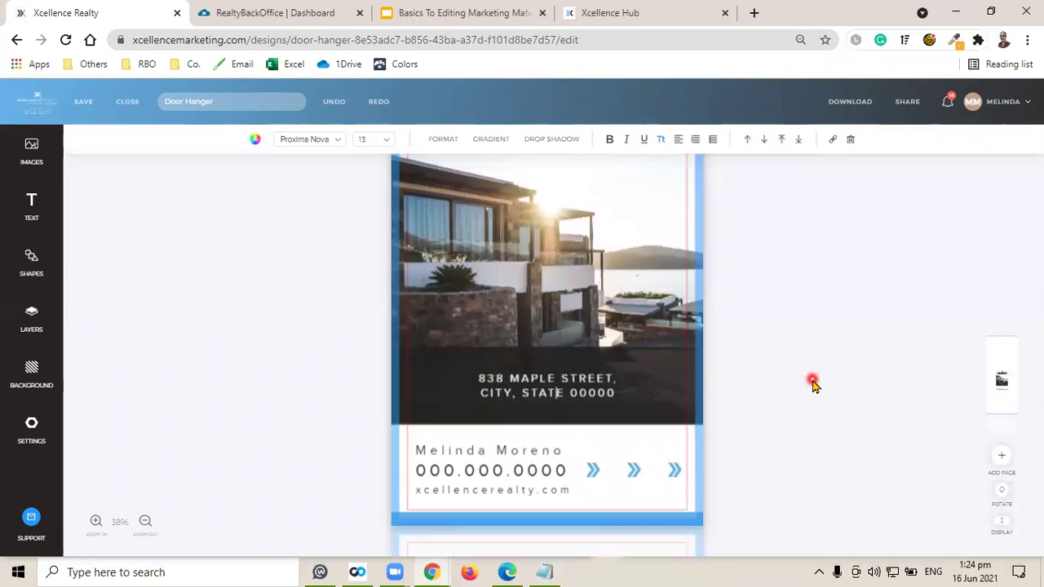
# Replace the CITY, STATE and 00000 placeholders with MIAMI, FL 33101.
pyautogui.press('Delete')
pyautogui.press('Delete')
pyautogui.press('Delete')
pyautogui.press('Delete')
pyautogui.write('MIAMI')
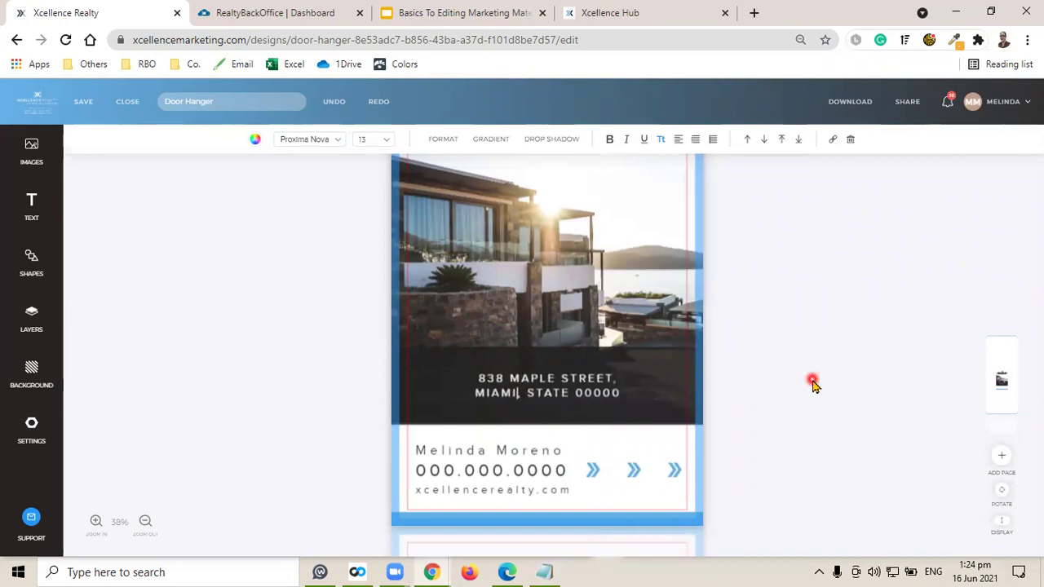
pyautogui.press('Right')
pyautogui.press('Right')
pyautogui.press('Delete')
pyautogui.press('Delete')
pyautogui.press('Delete')
pyautogui.press('Delete')
pyautogui.press('Delete')
pyautogui.write('FL')
pyautogui.press('Delete')
pyautogui.press('Delete')
pyautogui.press('Delete')
pyautogui.press('Delete')
pyautogui.press('Delete')
pyautogui.press('Delete')
pyautogui.write('3')
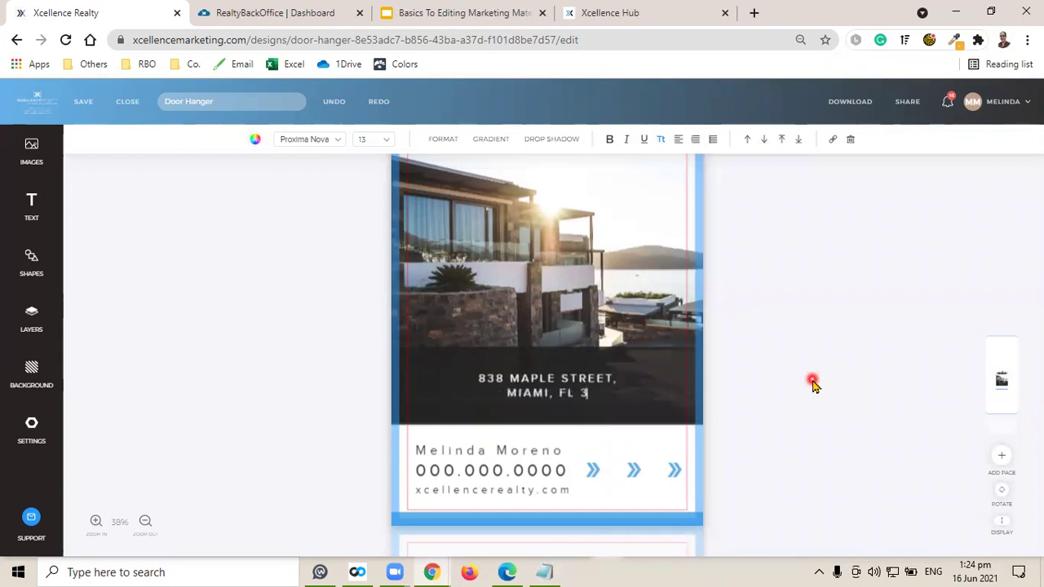
pyautogui.write('3101')
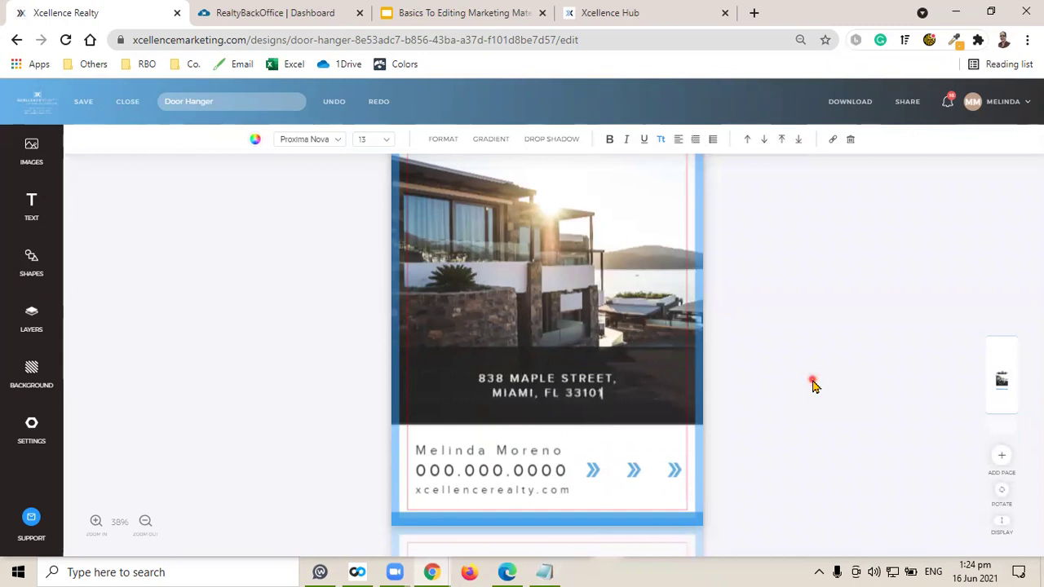
pyautogui.click(813, 385)
pyautogui.scroll(3, 815, 364)
pyautogui.scroll(-3, 815, 364)
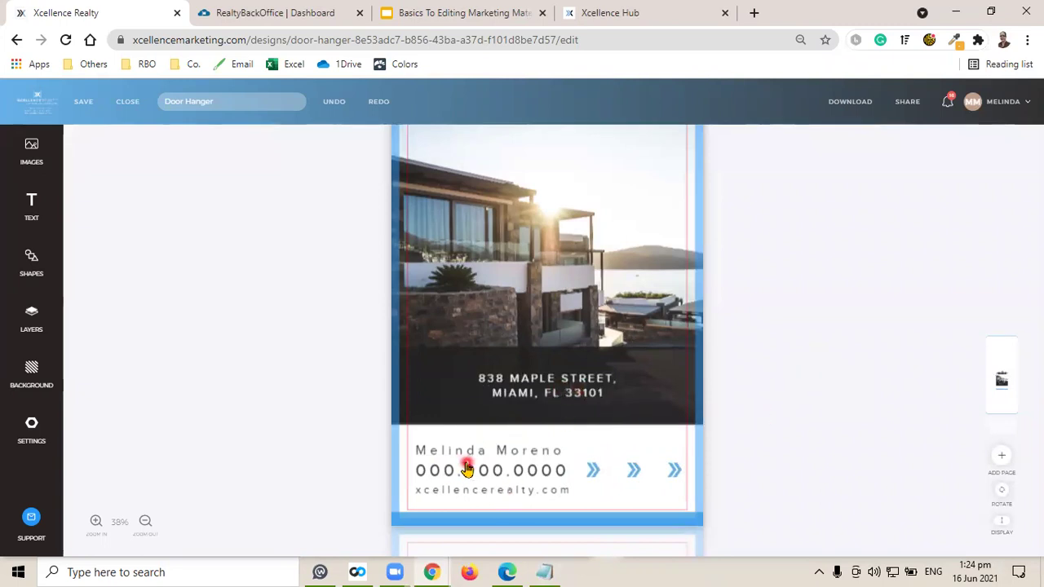
# Replace the placeholder phone number with the agent's phone number.
pyautogui.click(440, 473)
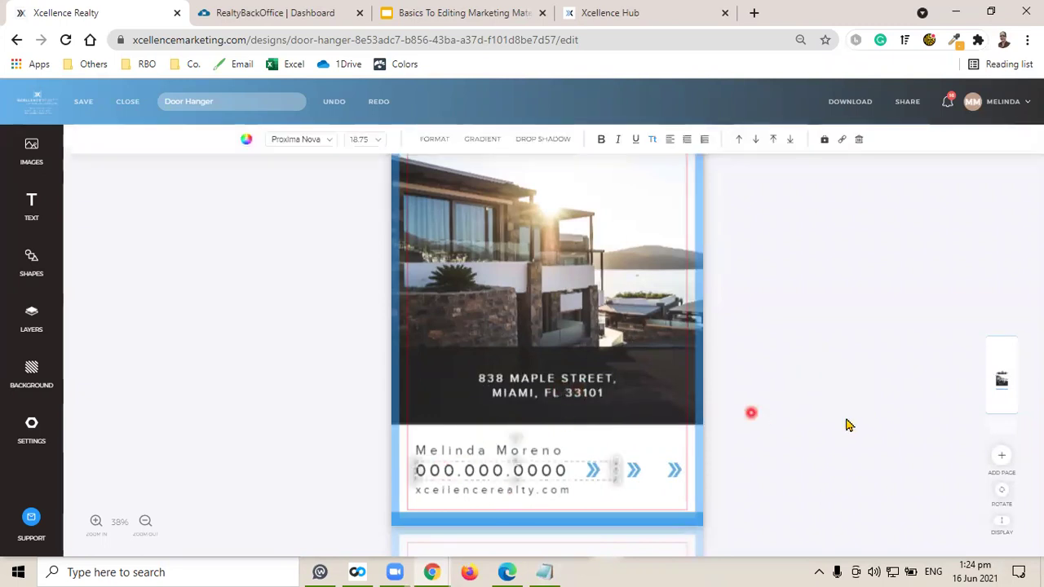
pyautogui.click(440, 473)
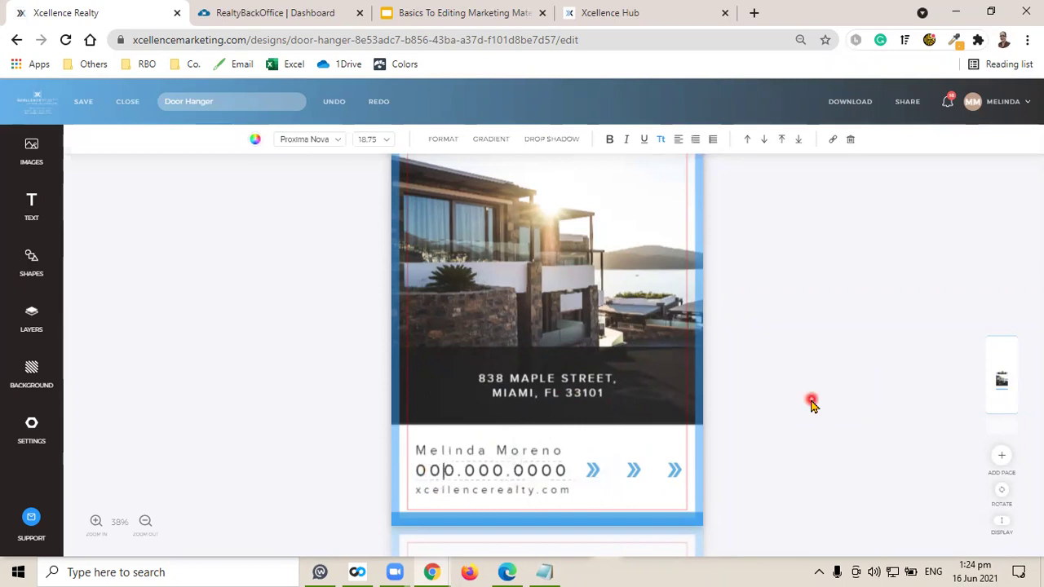
pyautogui.press('Delete')
pyautogui.press('Delete')
pyautogui.press('Delete')
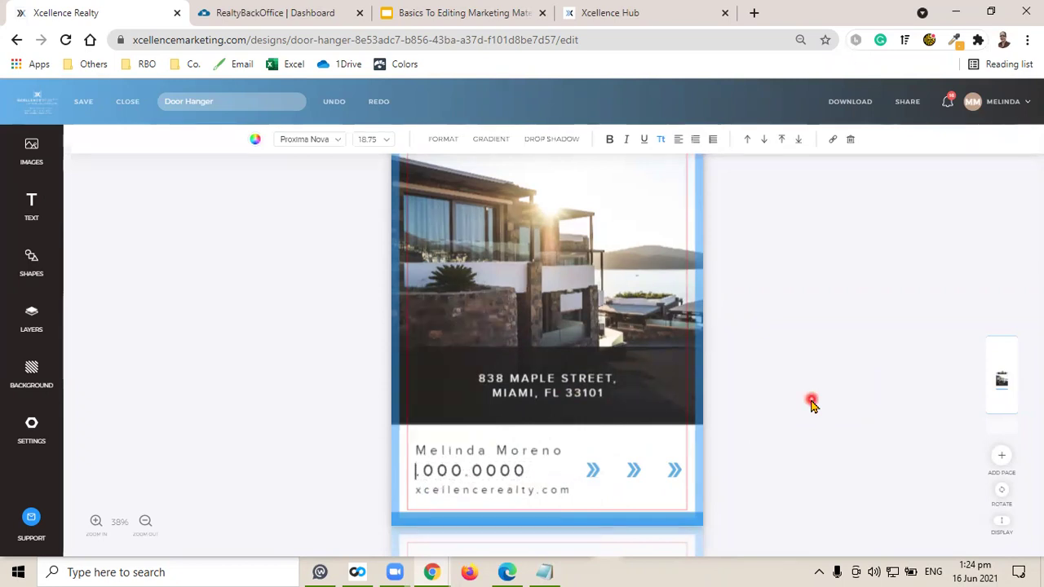
pyautogui.write('786.')
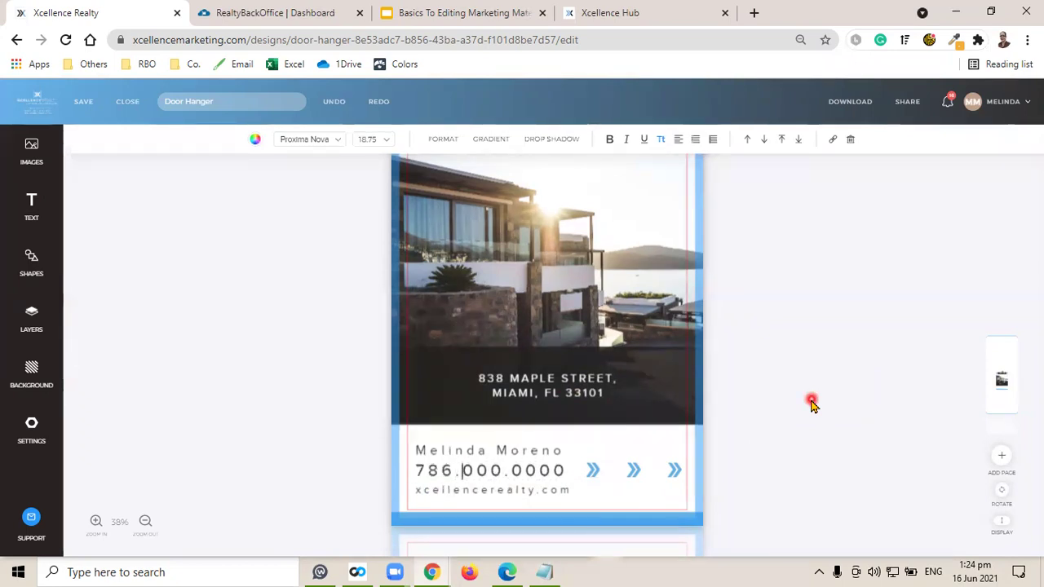
pyautogui.press('Delete')
pyautogui.write('697')
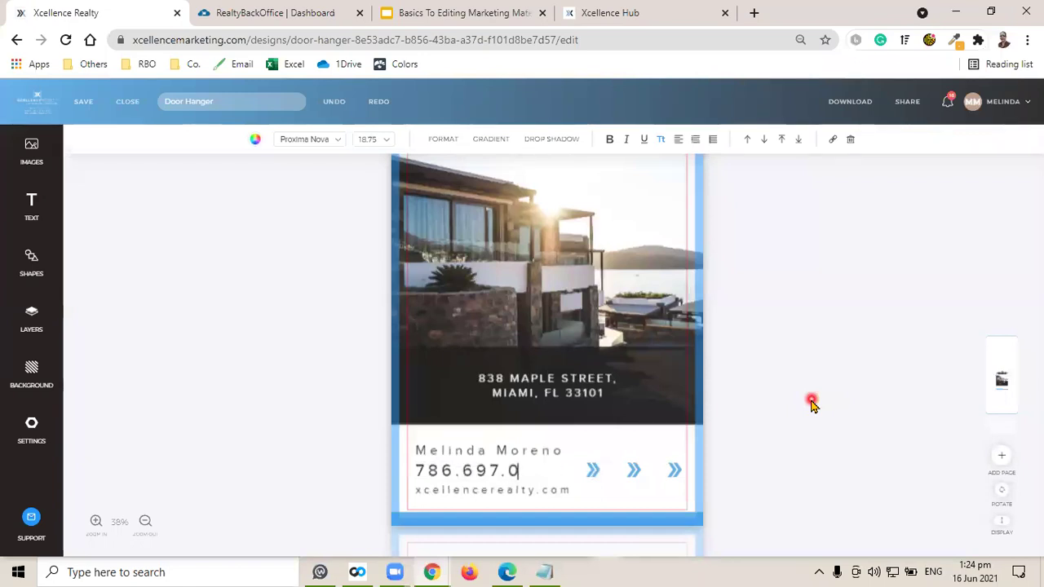
pyautogui.click(811, 406)
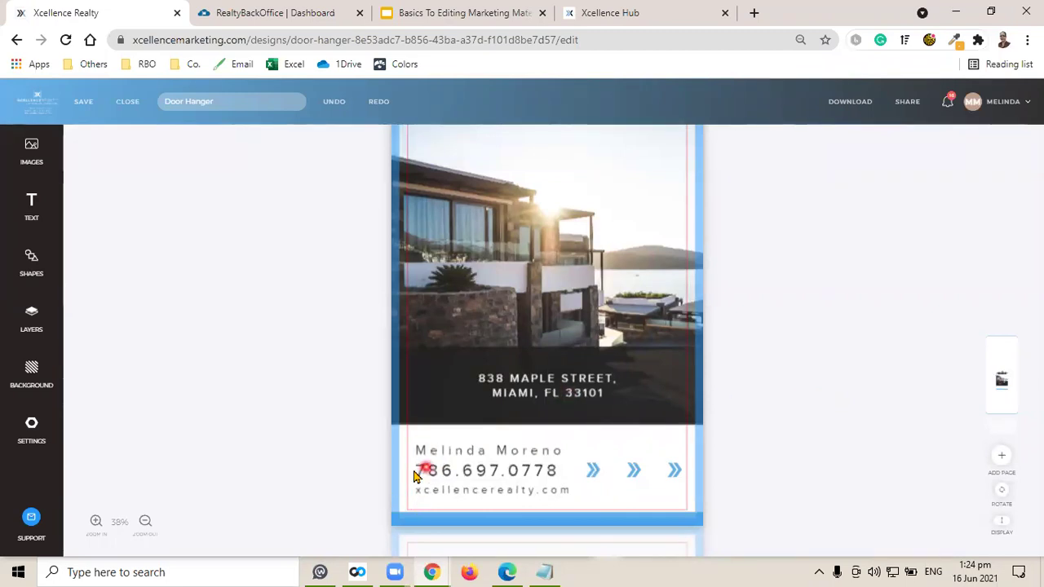
# Nudge the phone number into alignment and save the design.
pyautogui.click(434, 475)
pyautogui.click(439, 474)
pyautogui.moveTo(433, 473); pyautogui.dragTo(431, 469)
pyautogui.click(867, 369)
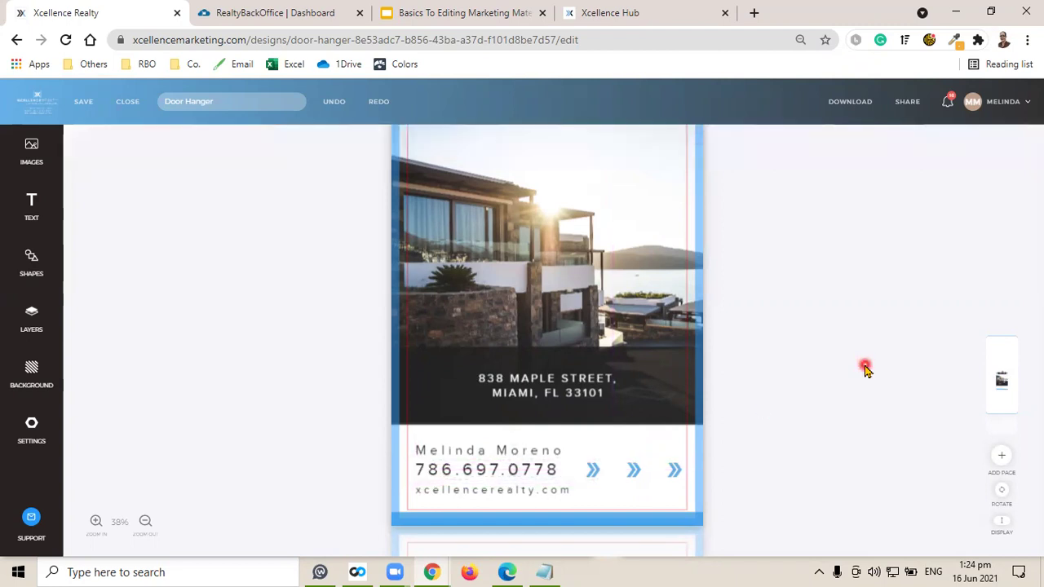
pyautogui.click(83, 101)
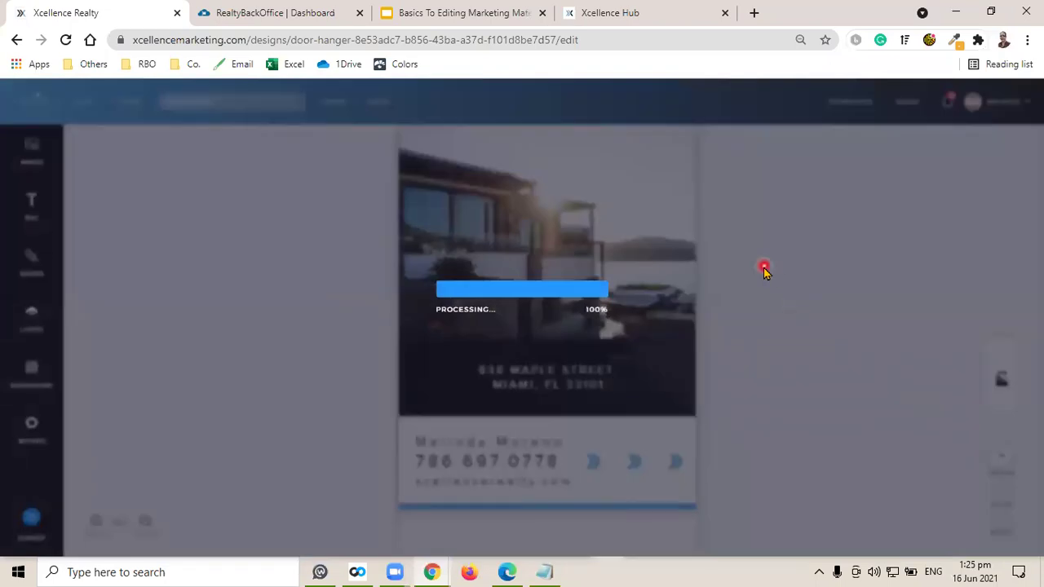
pyautogui.scroll(3, 516, 432)
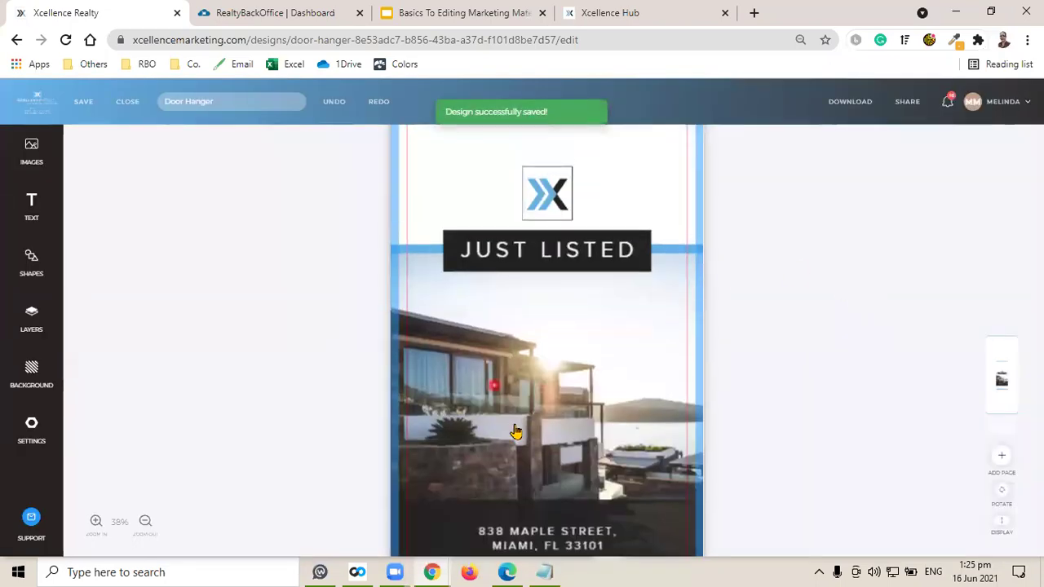
# Swap the front-page house photo for the modern house from My Uploads, reposition it, and save.
pyautogui.click(555, 364)
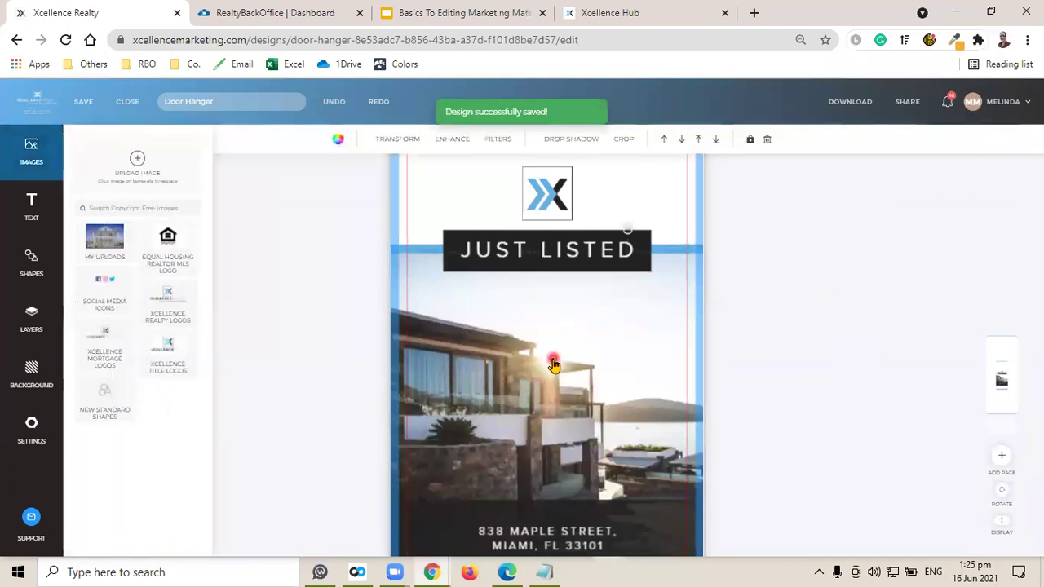
pyautogui.click(234, 301)
pyautogui.click(101, 240)
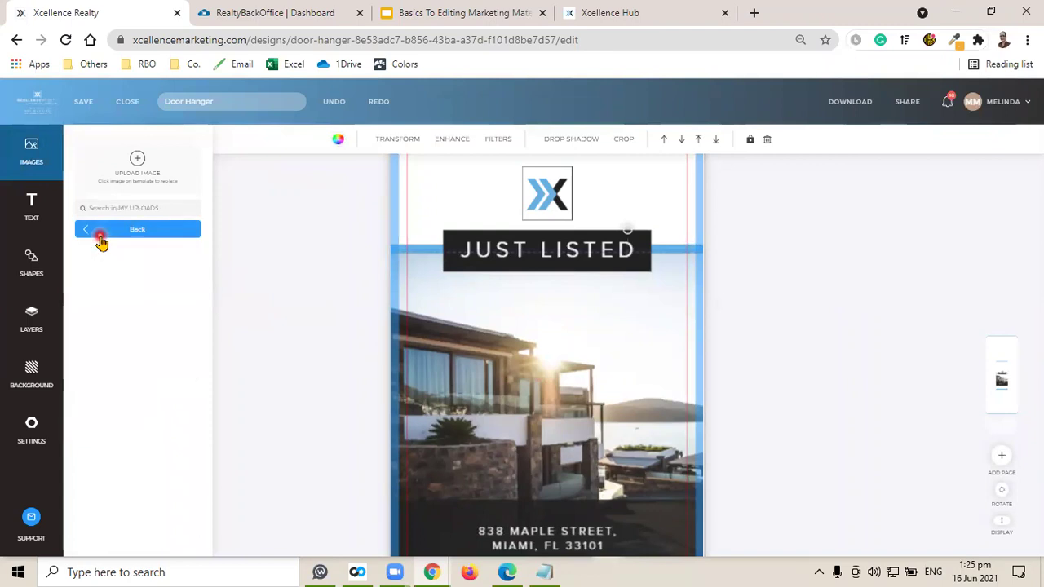
pyautogui.click(171, 401)
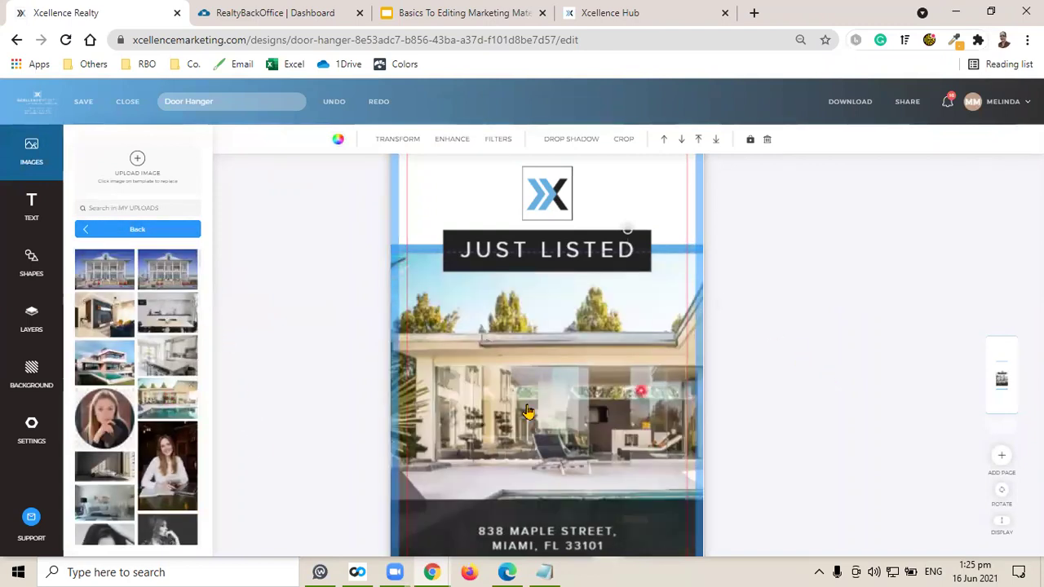
pyautogui.scroll(-2, 836, 301)
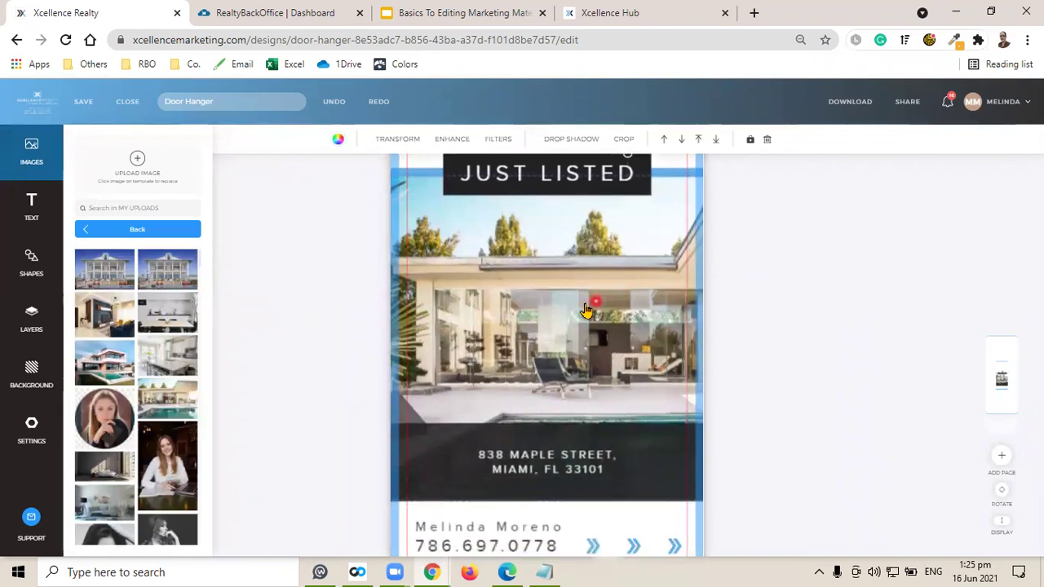
pyautogui.moveTo(591, 316); pyautogui.dragTo(590, 310)
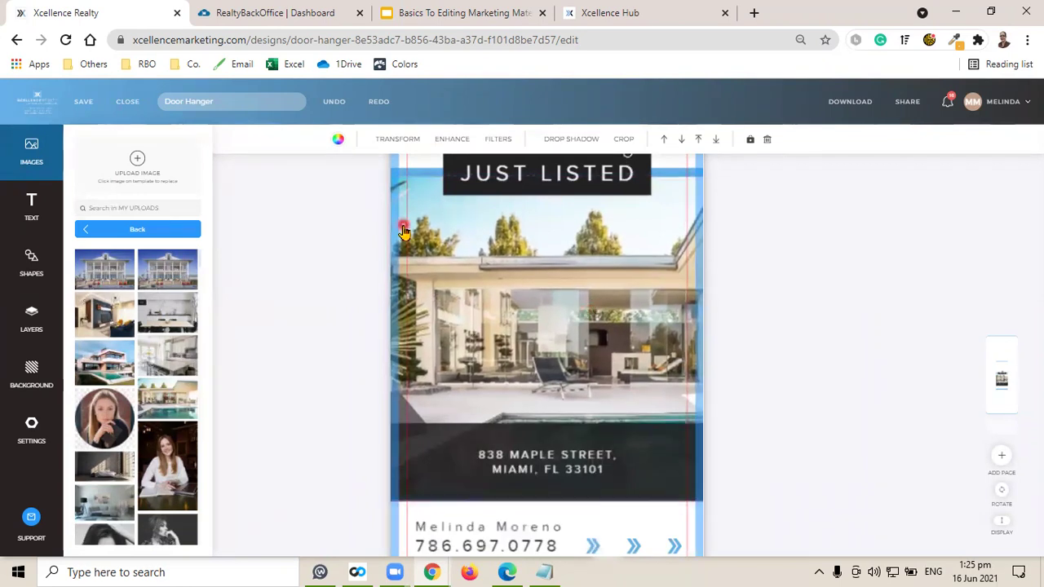
pyautogui.click(85, 105)
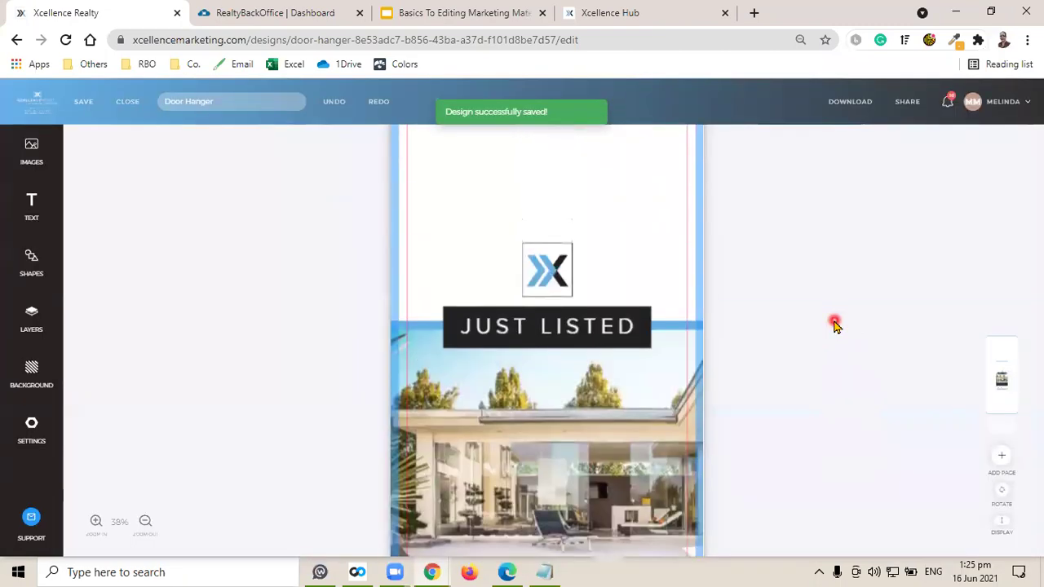
pyautogui.scroll(-2, 820, 312)
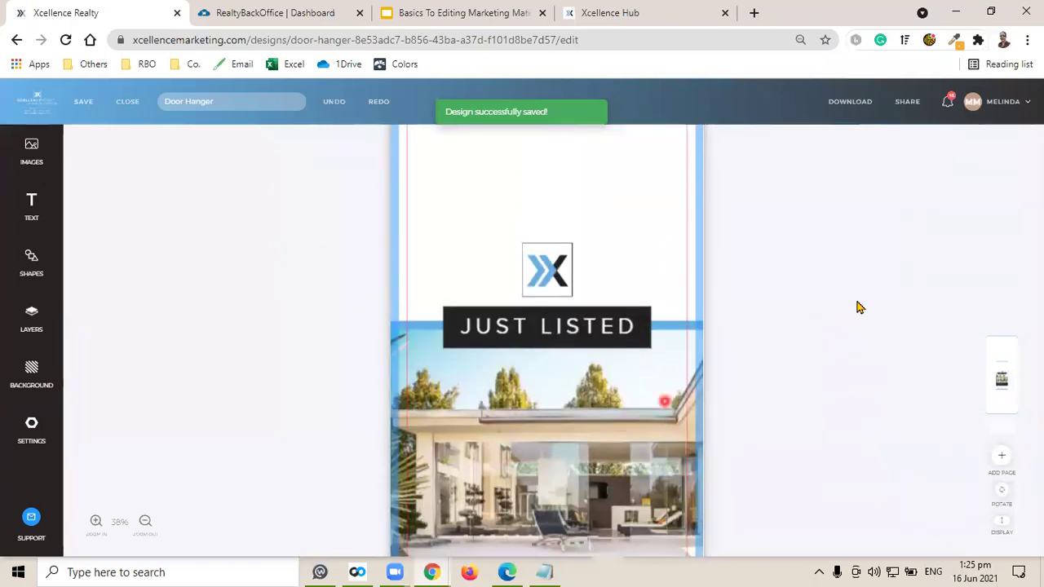
pyautogui.scroll(-3, 819, 285)
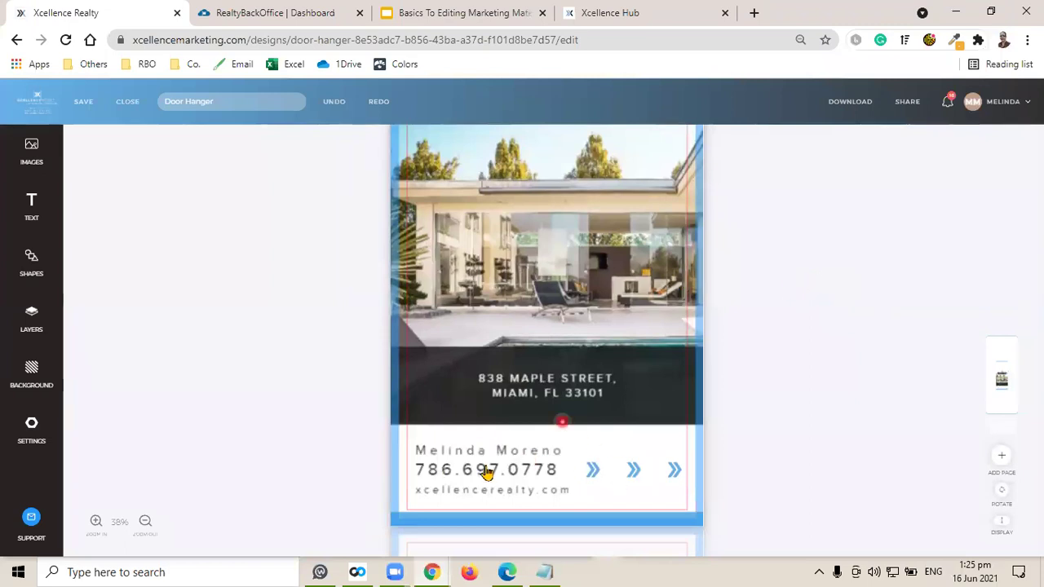
# Unlock the disclaimer layer in the Layers list.
pyautogui.scroll(-4, 775, 247)
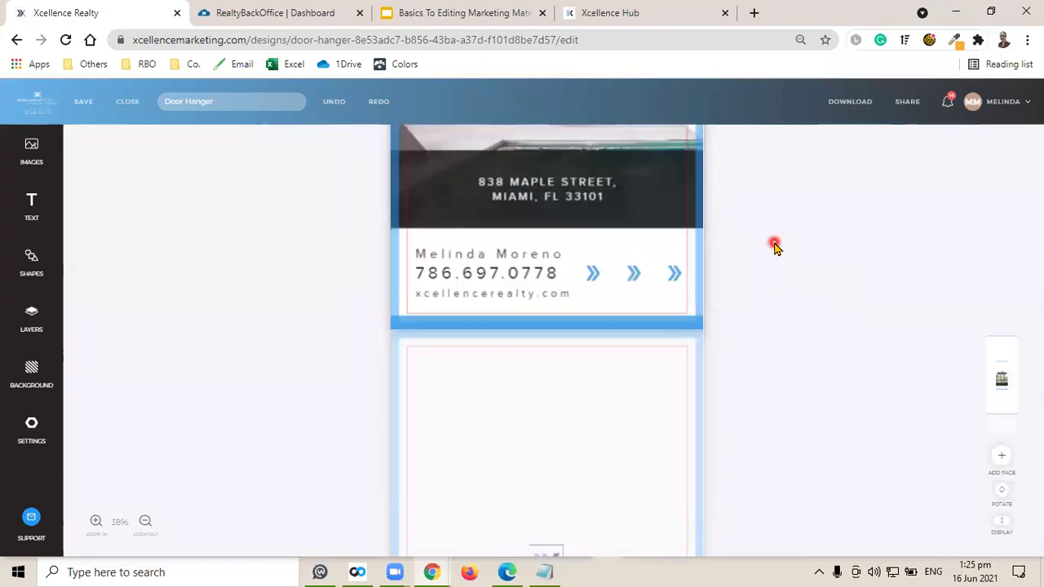
pyautogui.scroll(-2, 774, 270)
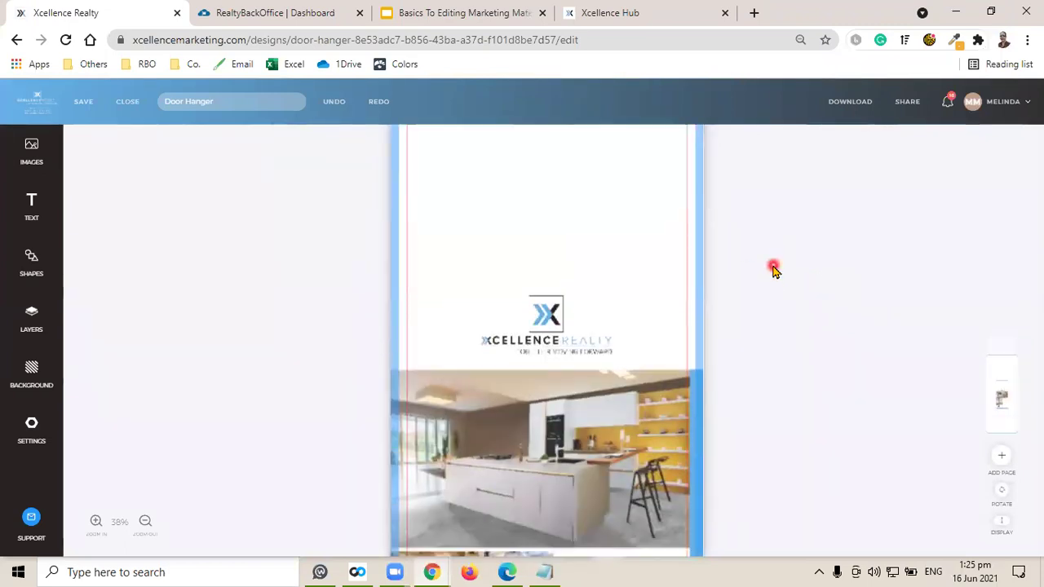
pyautogui.click(29, 326)
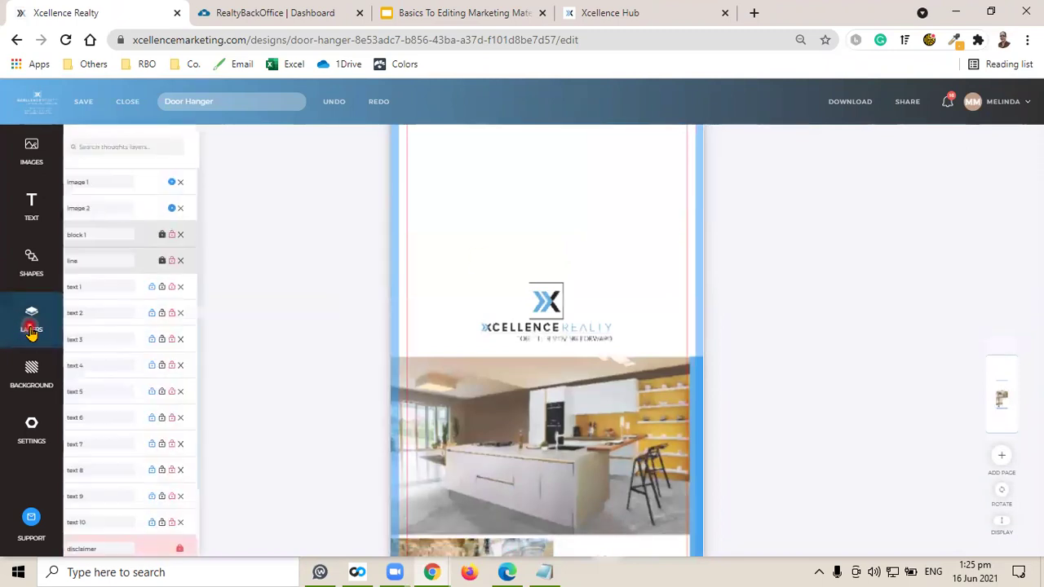
pyautogui.click(172, 261)
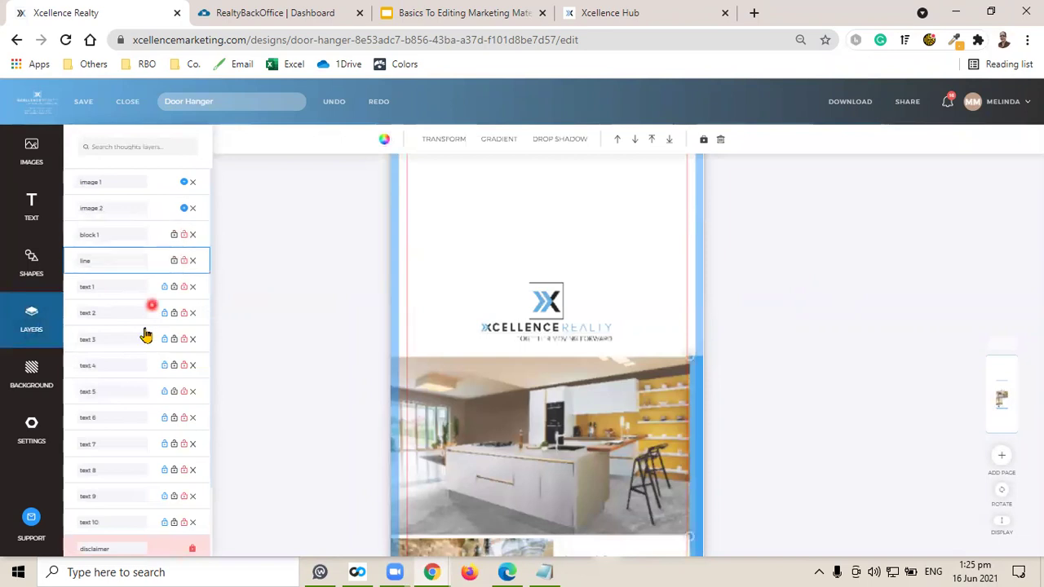
pyautogui.scroll(-1, 144, 308)
pyautogui.click(192, 466)
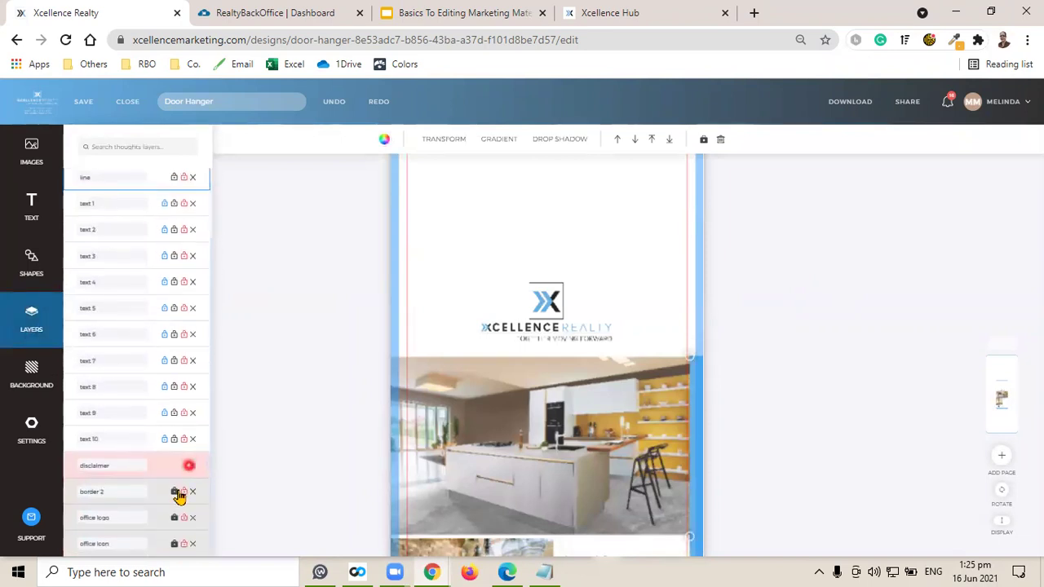
pyautogui.click(183, 493)
pyautogui.click(169, 518)
pyautogui.click(168, 543)
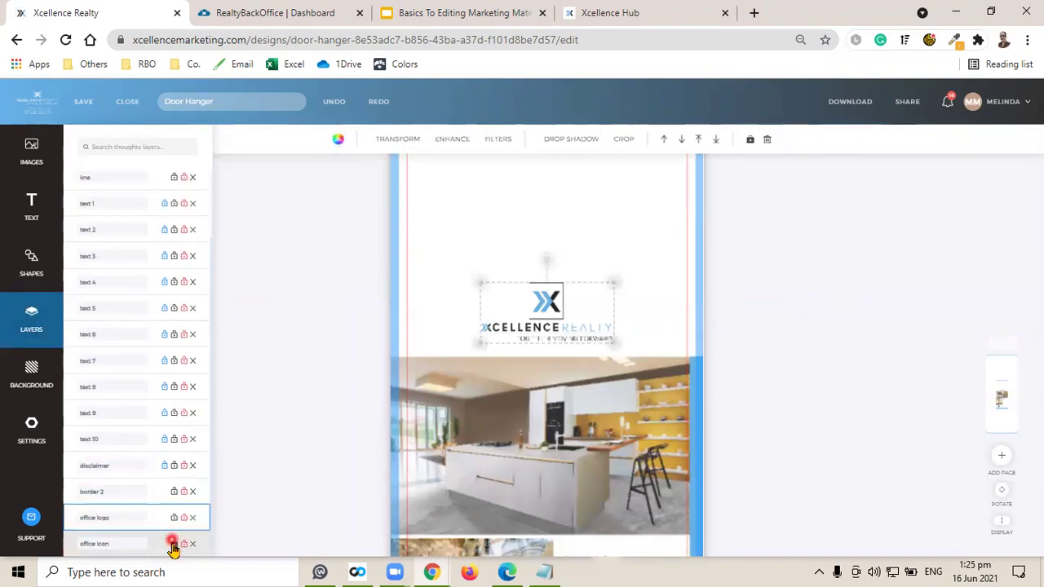
pyautogui.click(773, 352)
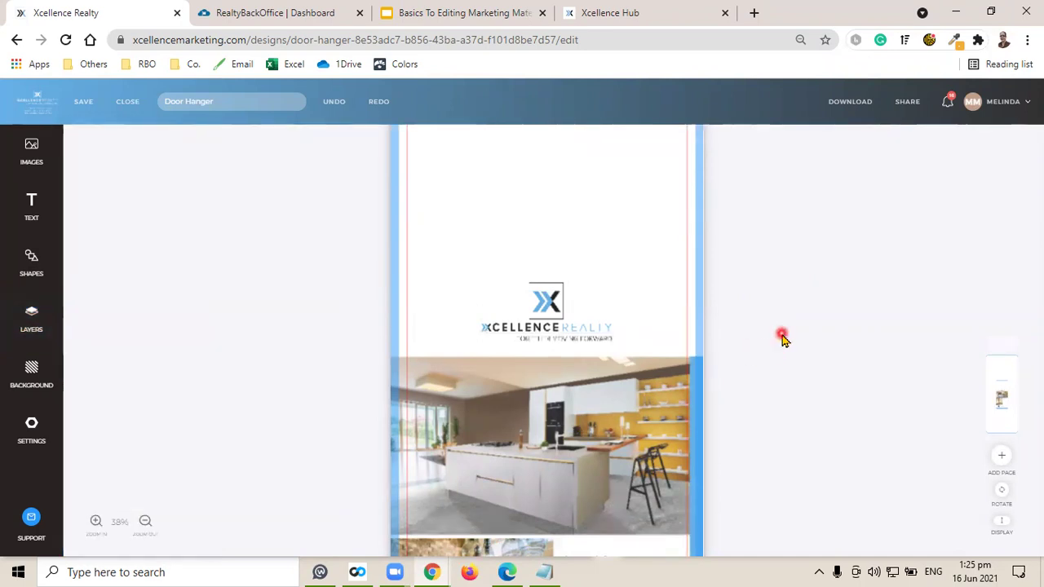
# Enlarge the back-page Xcellence Realty logo and centre it above the kitchen photo.
pyautogui.scroll(2, 781, 336)
pyautogui.scroll(-2, 781, 338)
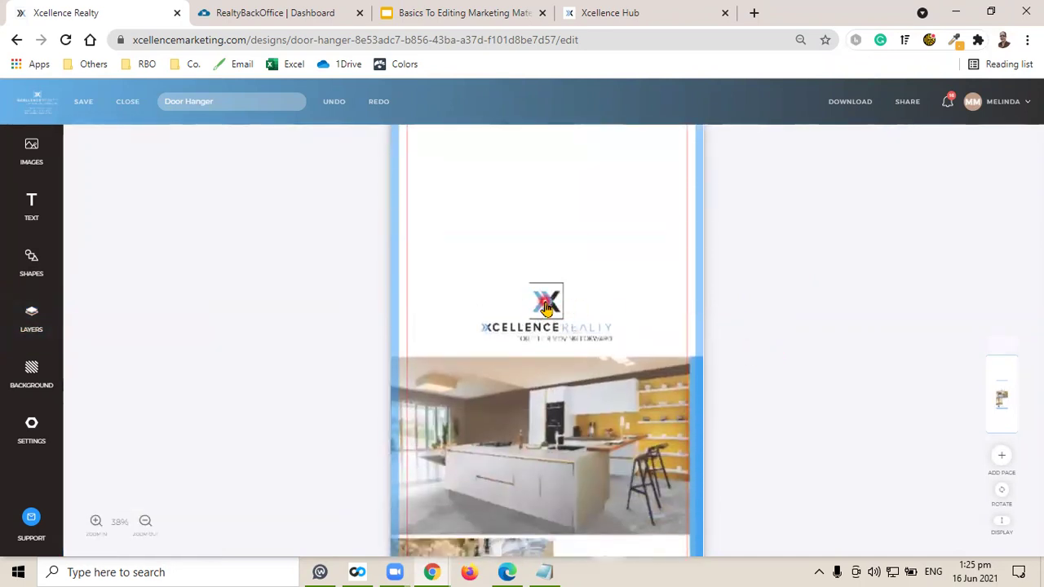
pyautogui.click(540, 310)
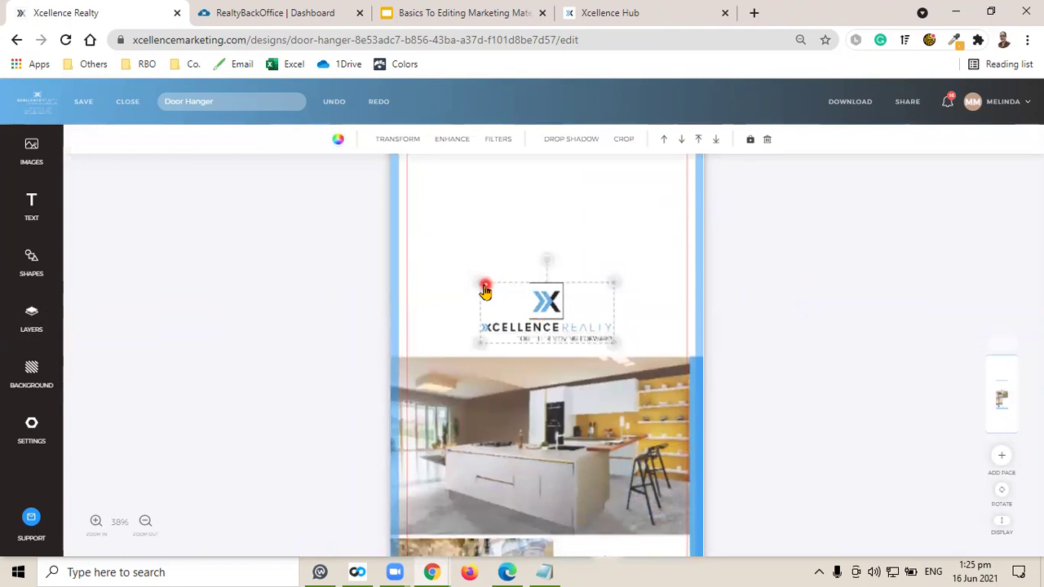
pyautogui.moveTo(479, 284); pyautogui.dragTo(466, 264)
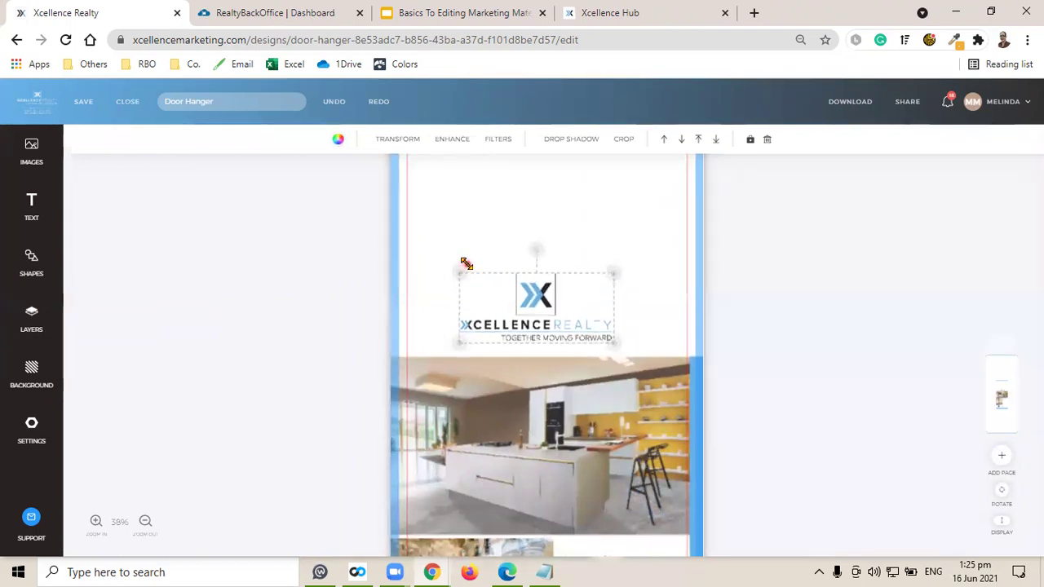
pyautogui.moveTo(530, 303); pyautogui.dragTo(535, 304)
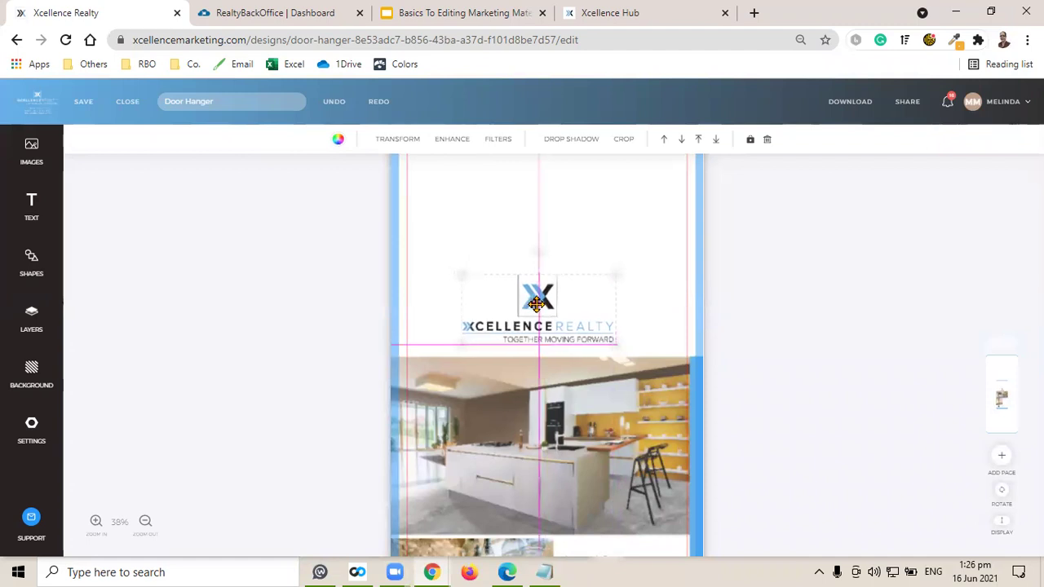
pyautogui.click(822, 280)
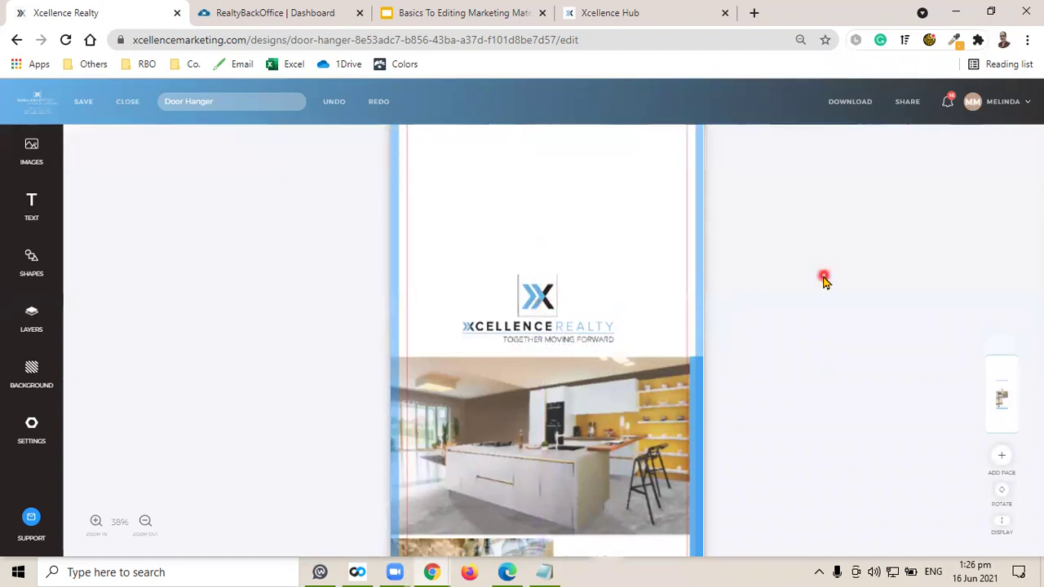
pyautogui.scroll(-3, 822, 280)
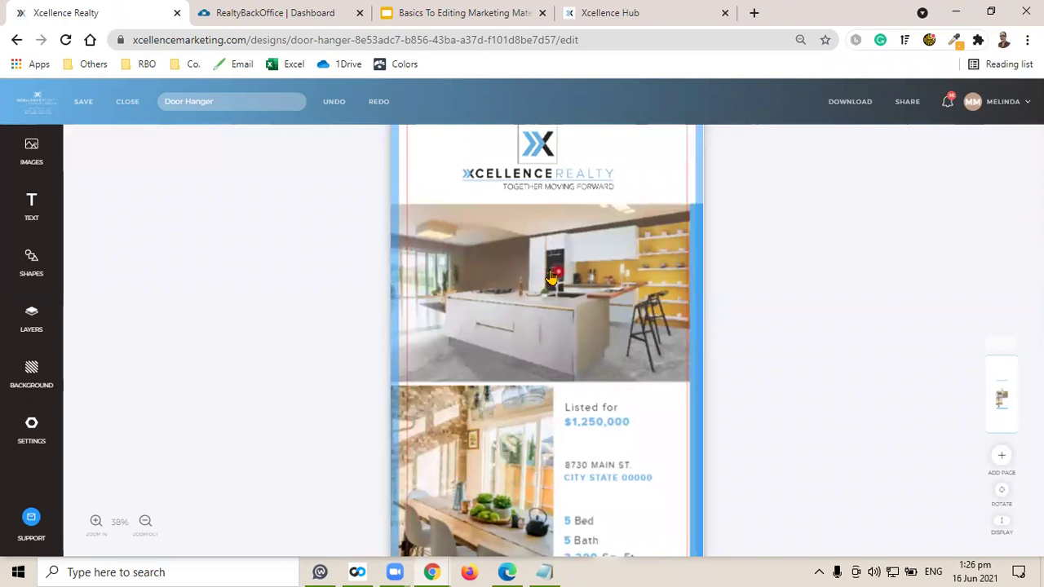
# Replace the back-page kitchen photo with the living room image from My Uploads.
pyautogui.click(551, 278)
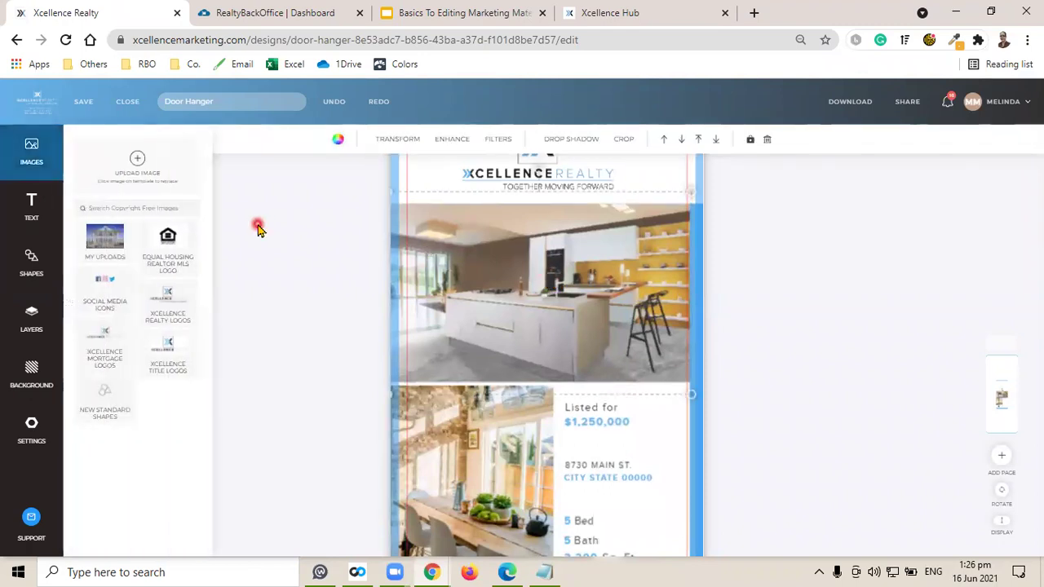
pyautogui.click(105, 237)
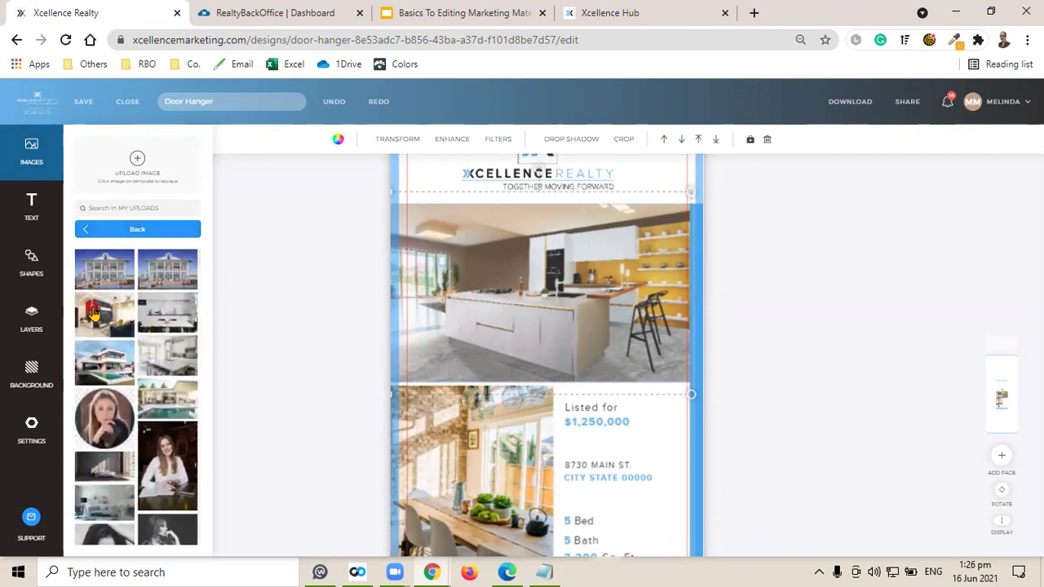
pyautogui.click(93, 314)
pyautogui.click(752, 283)
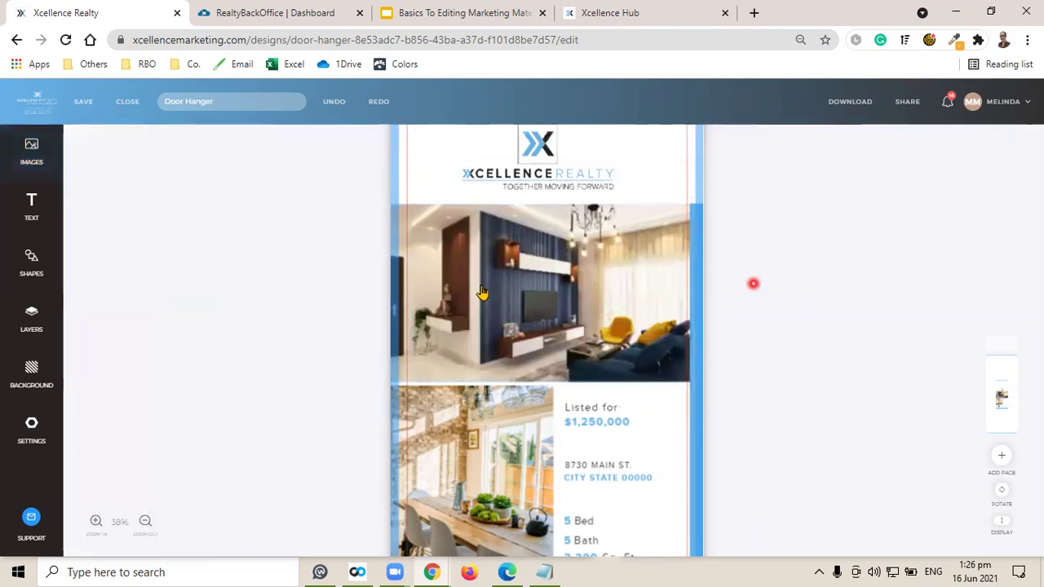
pyautogui.scroll(-1, 765, 296)
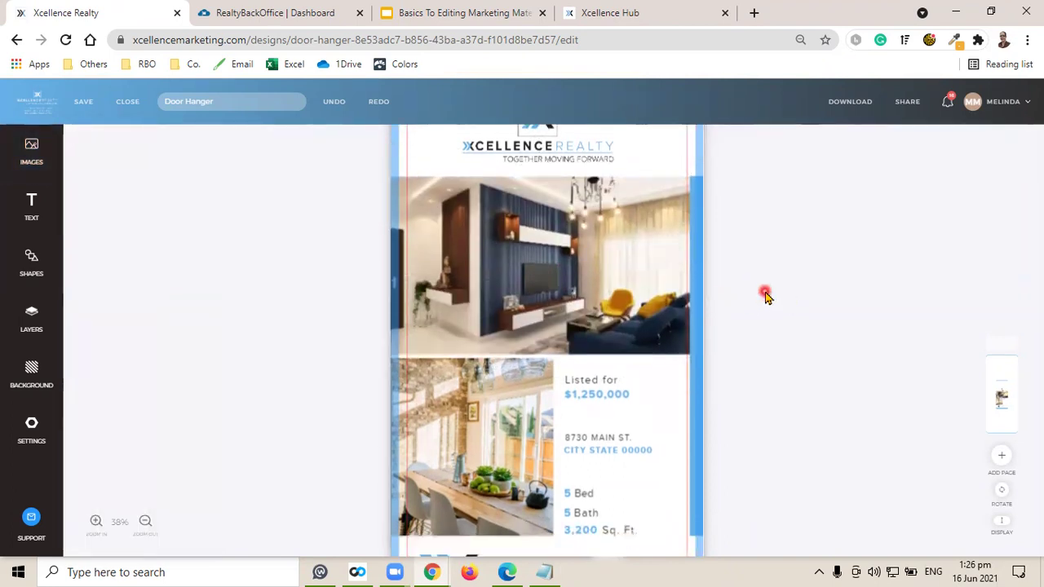
pyautogui.scroll(-2, 765, 297)
# Replace the dining photo with the white marble kitchen and save the design.
pyautogui.click(485, 389)
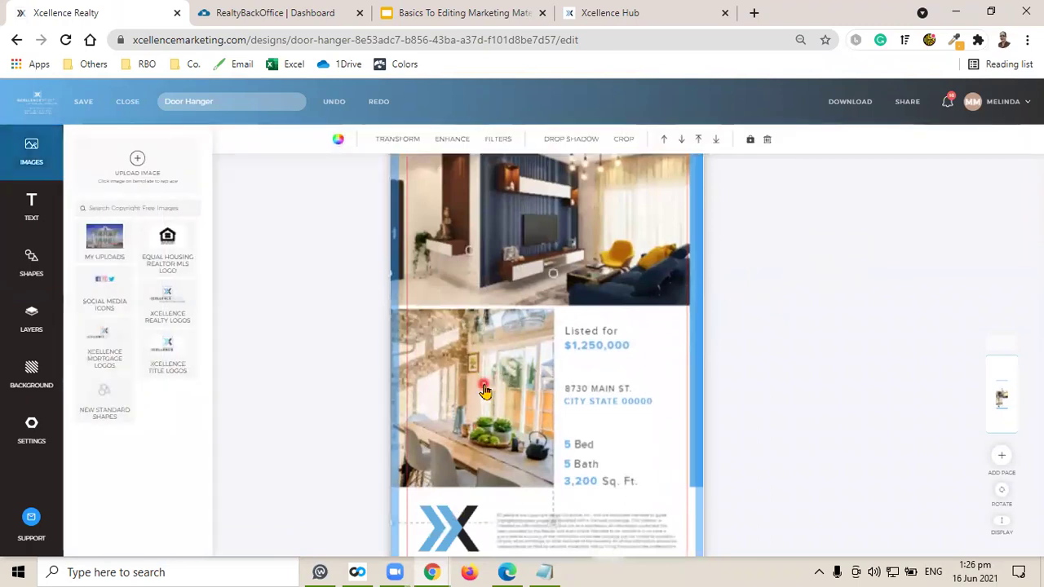
pyautogui.click(107, 245)
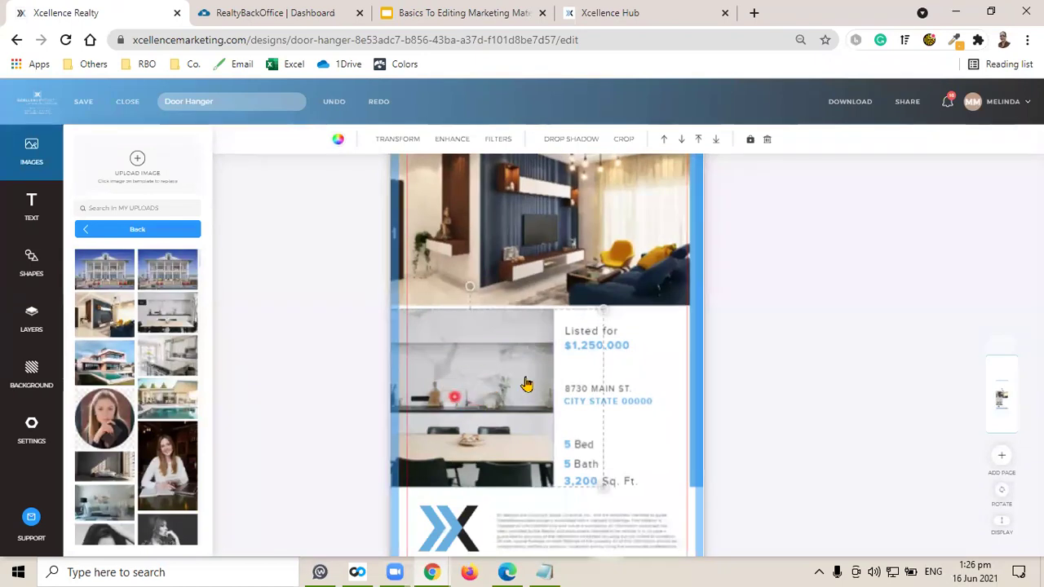
pyautogui.click(769, 316)
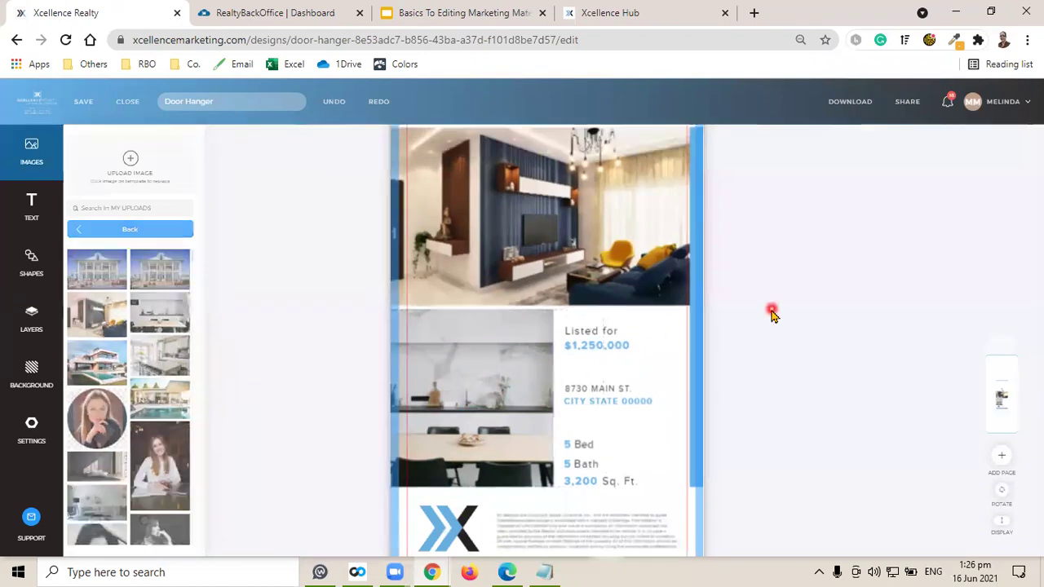
pyautogui.click(83, 102)
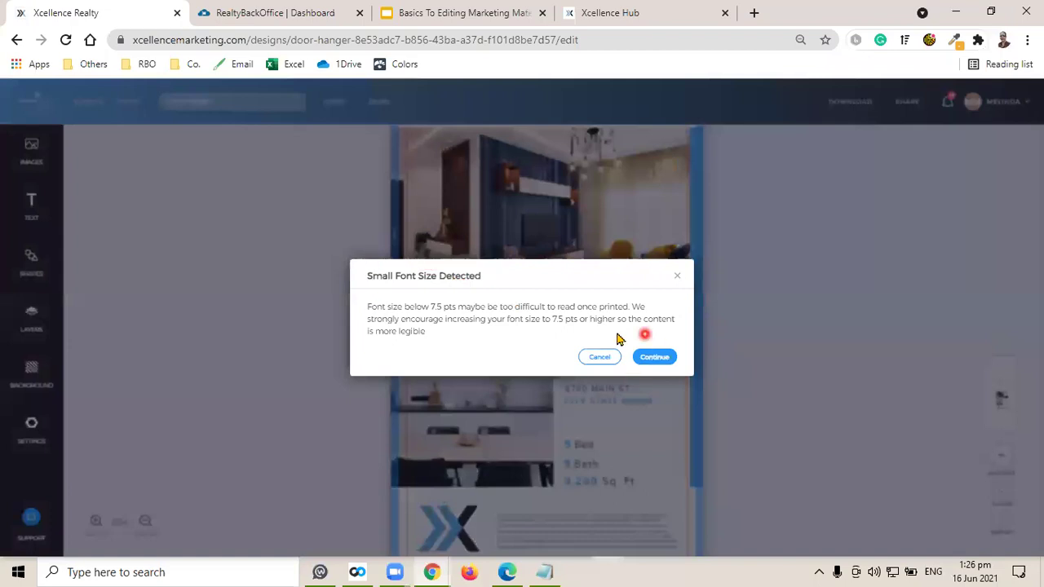
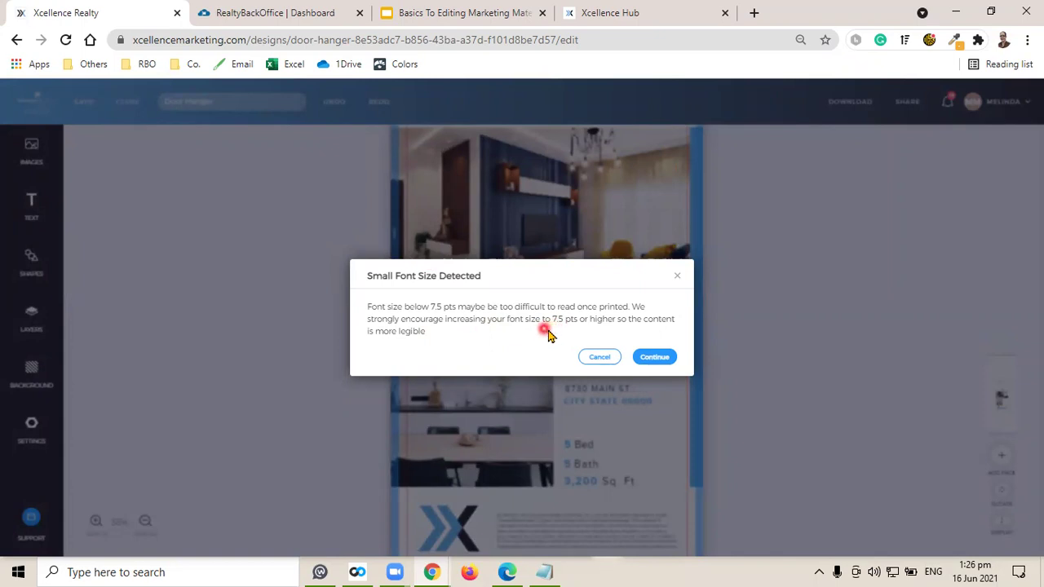
# Continue past the small-font warning, add 'licensedassociates' to the dictionary, and finish saving the Door Hanger.
pyautogui.click(662, 362)
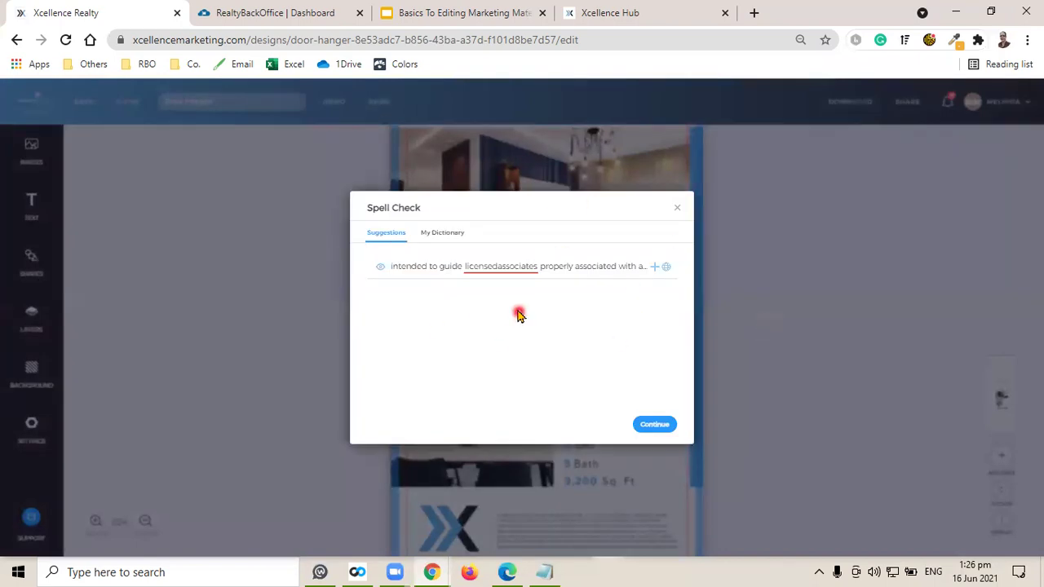
pyautogui.click(483, 274)
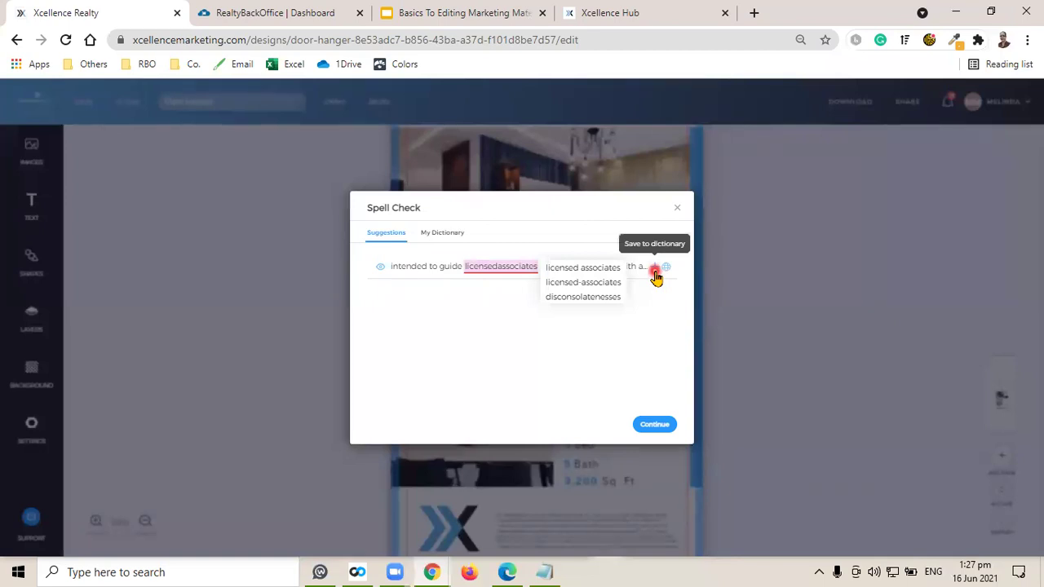
pyautogui.click(655, 424)
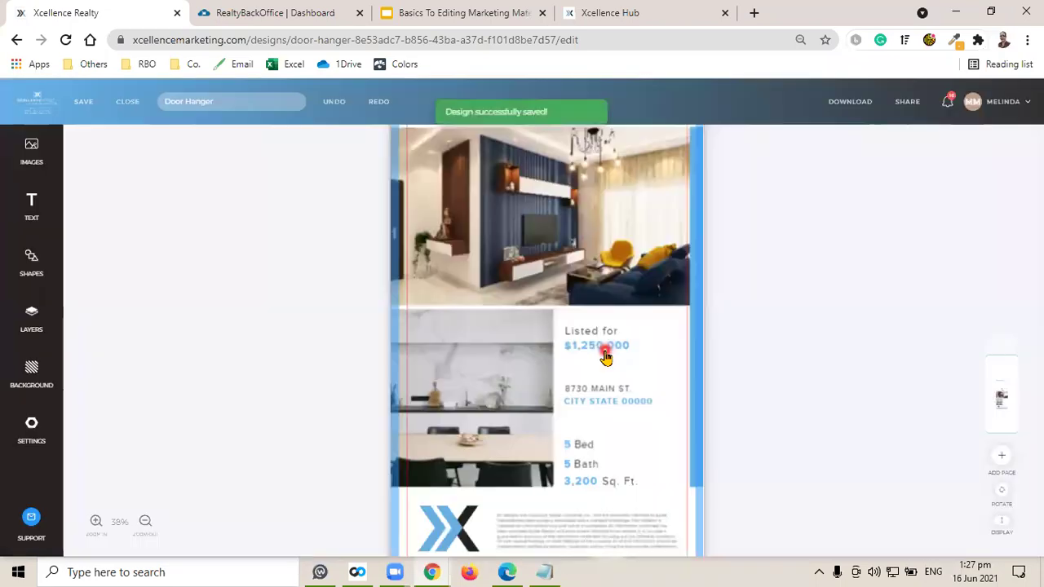
pyautogui.click(589, 329)
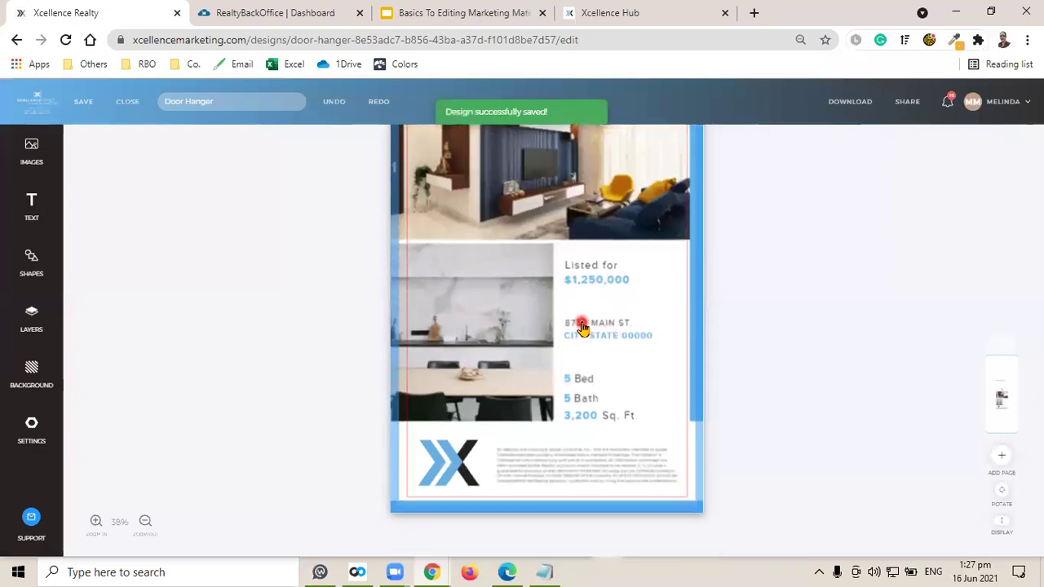
pyautogui.click(795, 342)
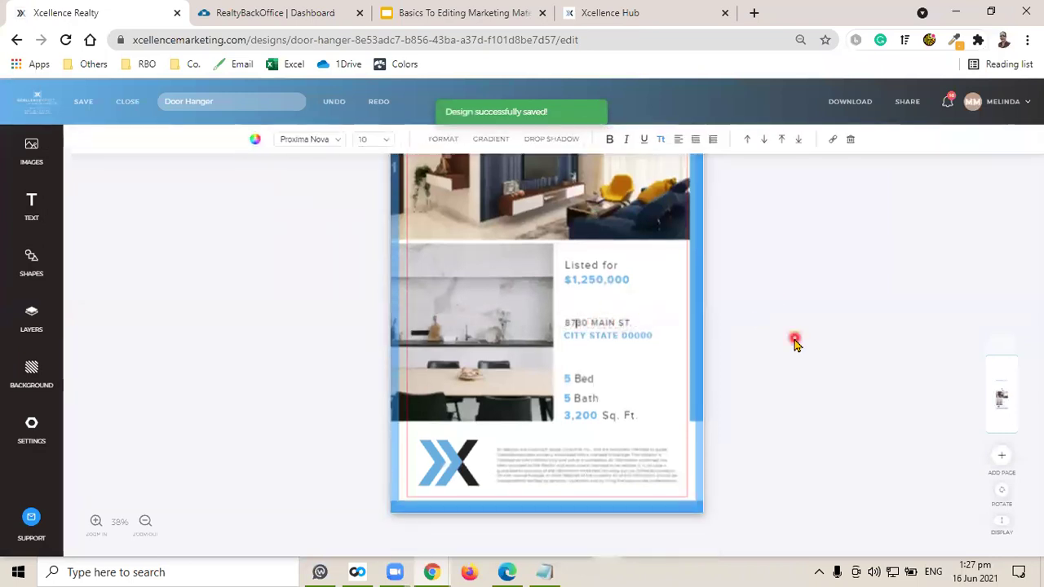
pyautogui.press('Delete')
pyautogui.press('Right')
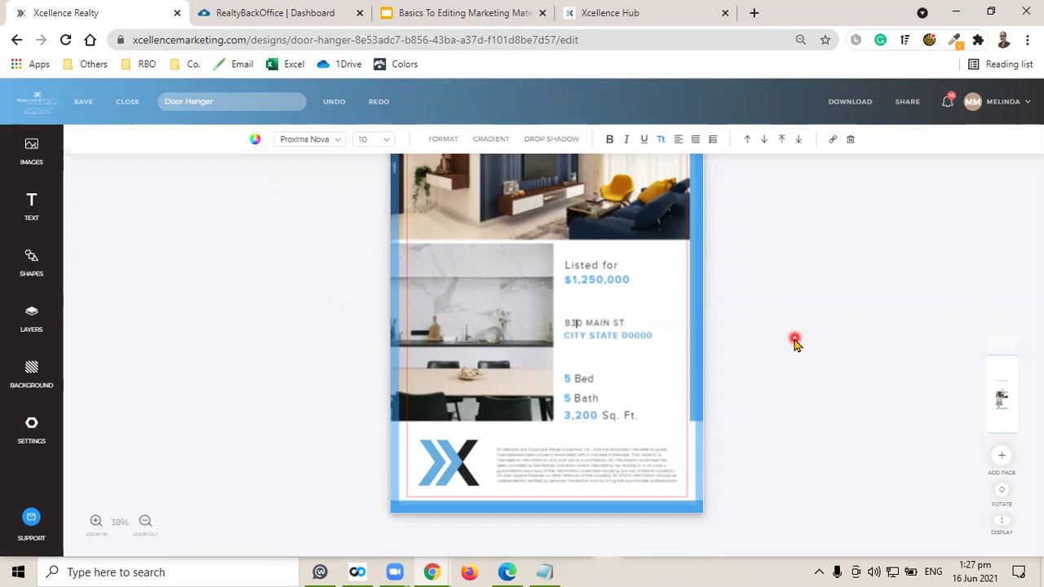
pyautogui.press('Delete')
pyautogui.write('8')
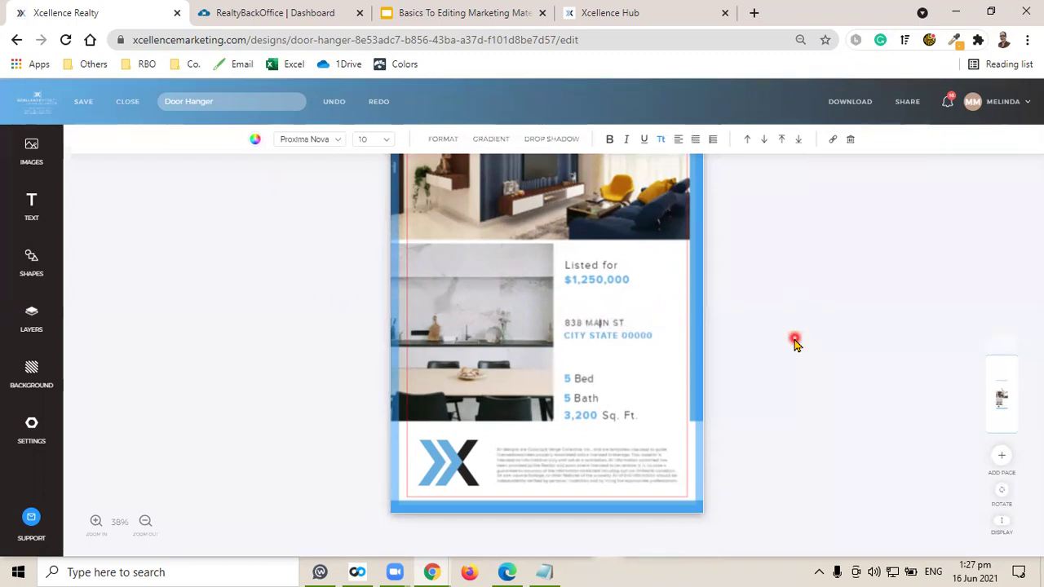
pyautogui.press('Delete')
pyautogui.press('Delete')
pyautogui.write('PLE')
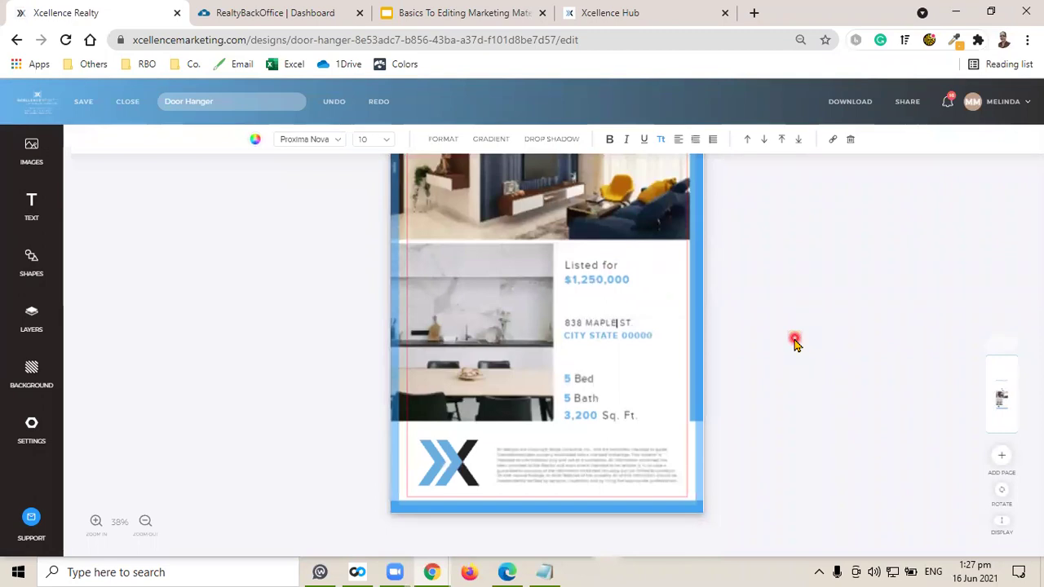
pyautogui.click(795, 343)
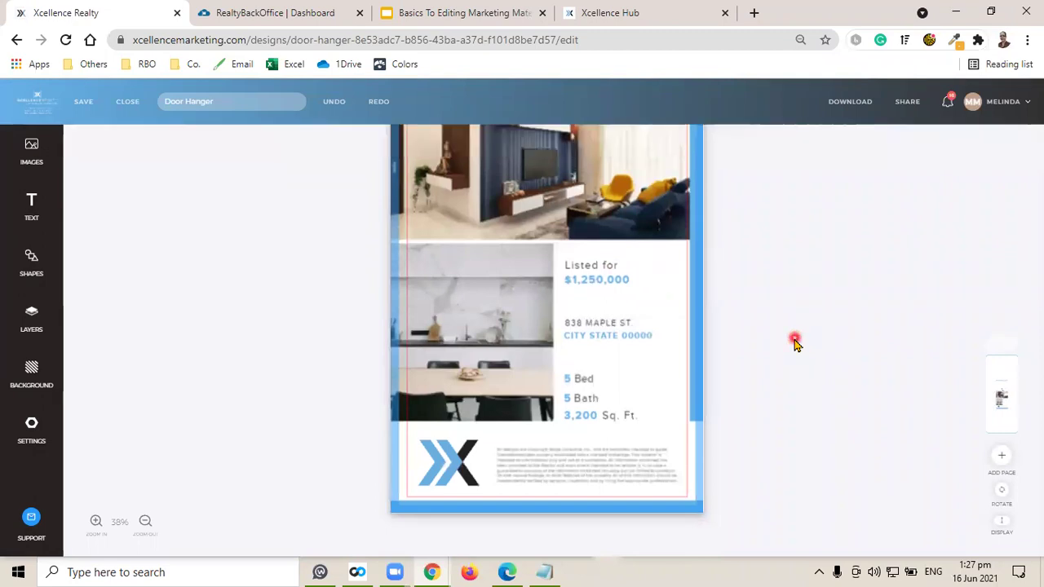
# Replace the city and state placeholders so the line reads MIAMI, FL 33101.
pyautogui.click(592, 340)
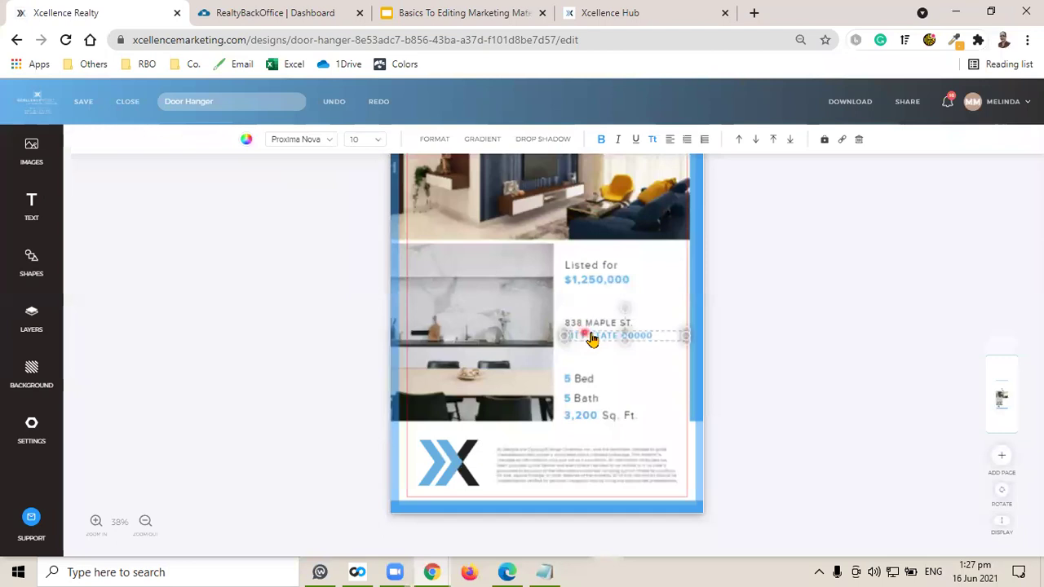
pyautogui.press('Delete')
pyautogui.press('Delete')
pyautogui.write('MIAMI,')
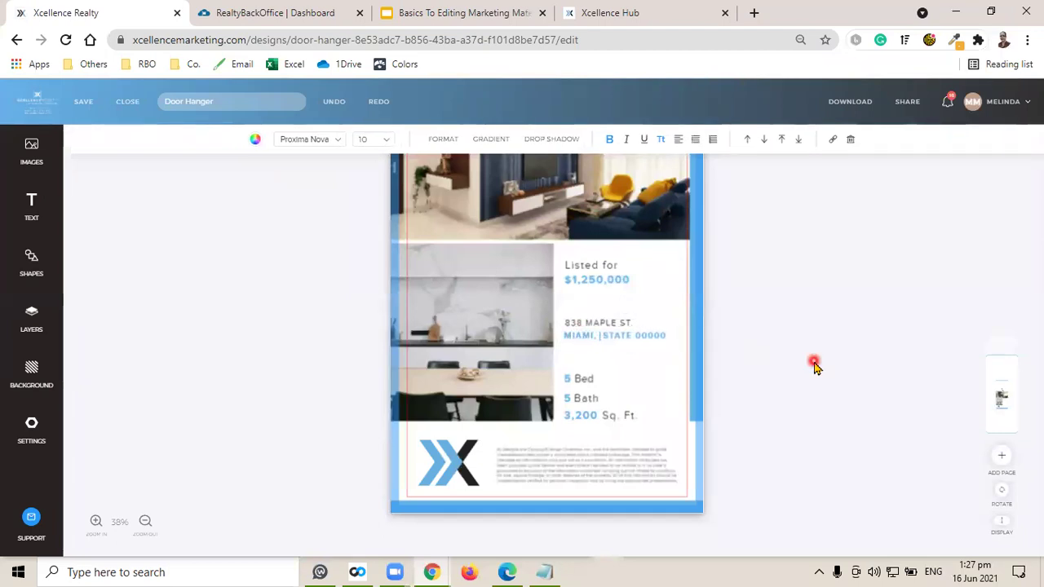
pyautogui.press('Delete')
pyautogui.press('Delete')
pyautogui.write('FL')
pyautogui.click(814, 367)
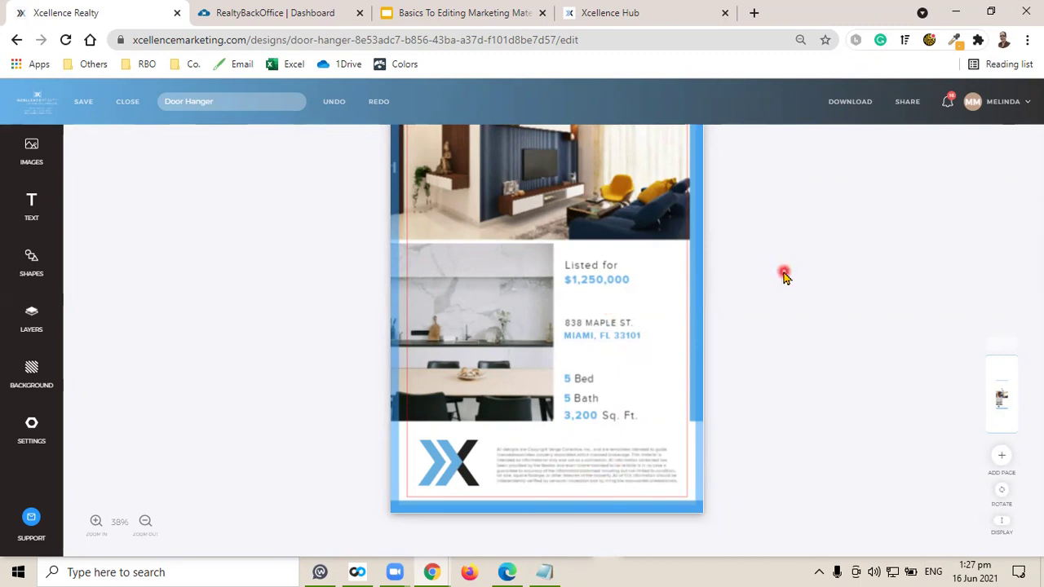
# Save the door hanger again, continuing past the font-size warning and the spell check.
pyautogui.scroll(3, 762, 326)
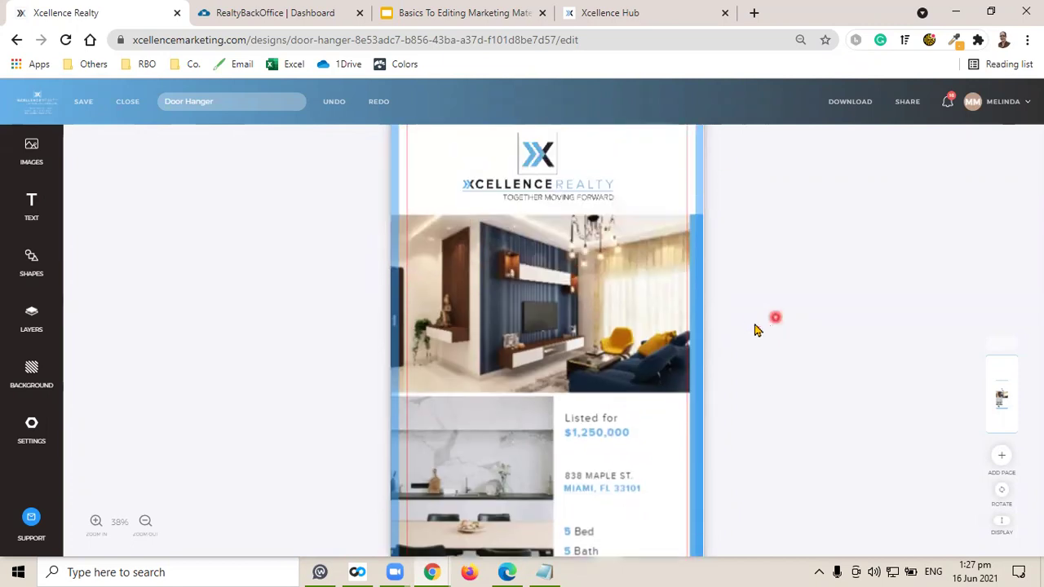
pyautogui.scroll(2, 754, 329)
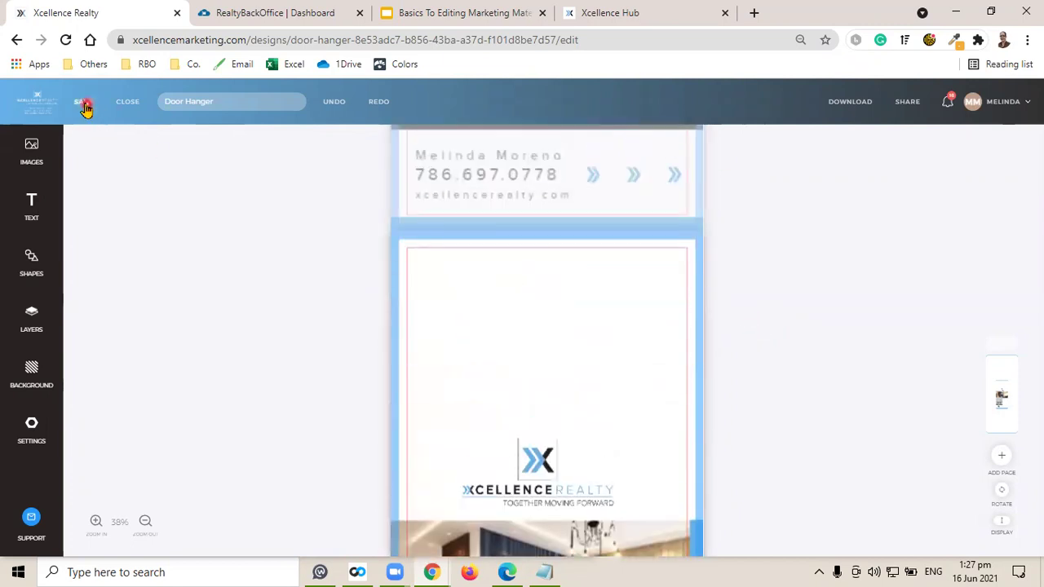
pyautogui.click(83, 101)
pyautogui.click(654, 357)
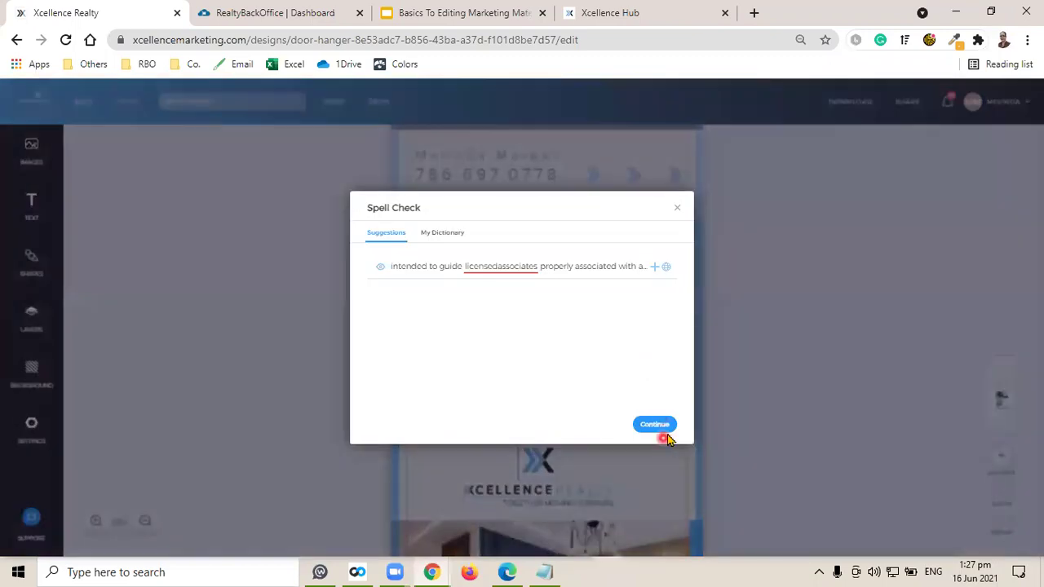
pyautogui.click(664, 426)
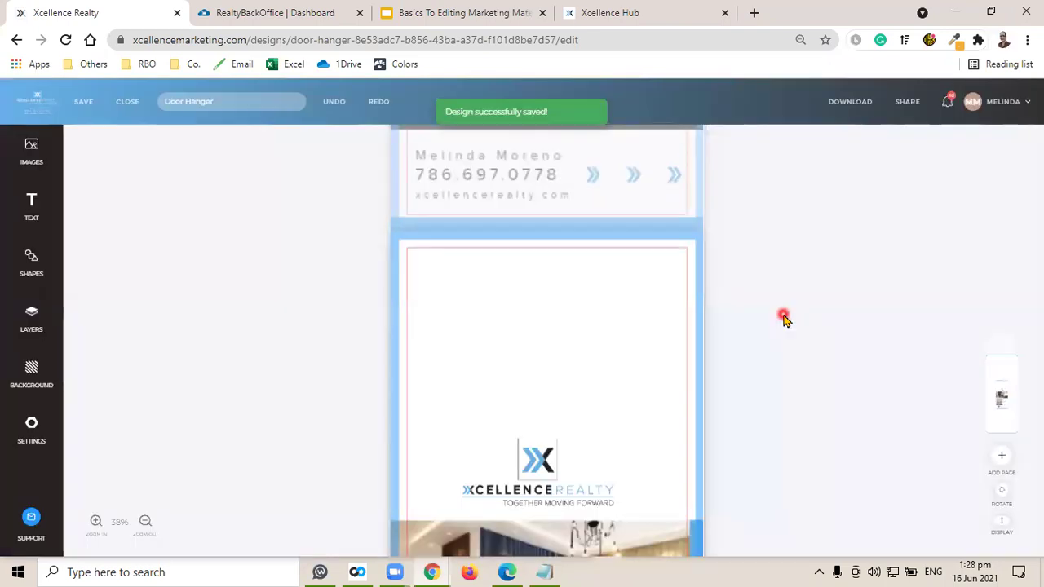
pyautogui.scroll(5, 783, 318)
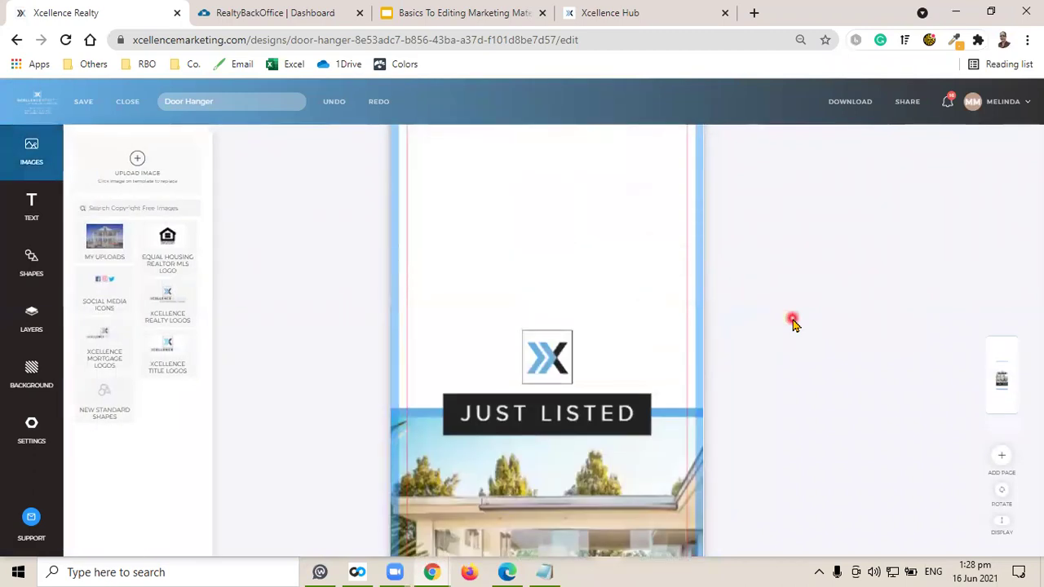
# From the dashboard, create a new 1080 x 1080 social media post from the Just Listed template.
pyautogui.click(998, 104)
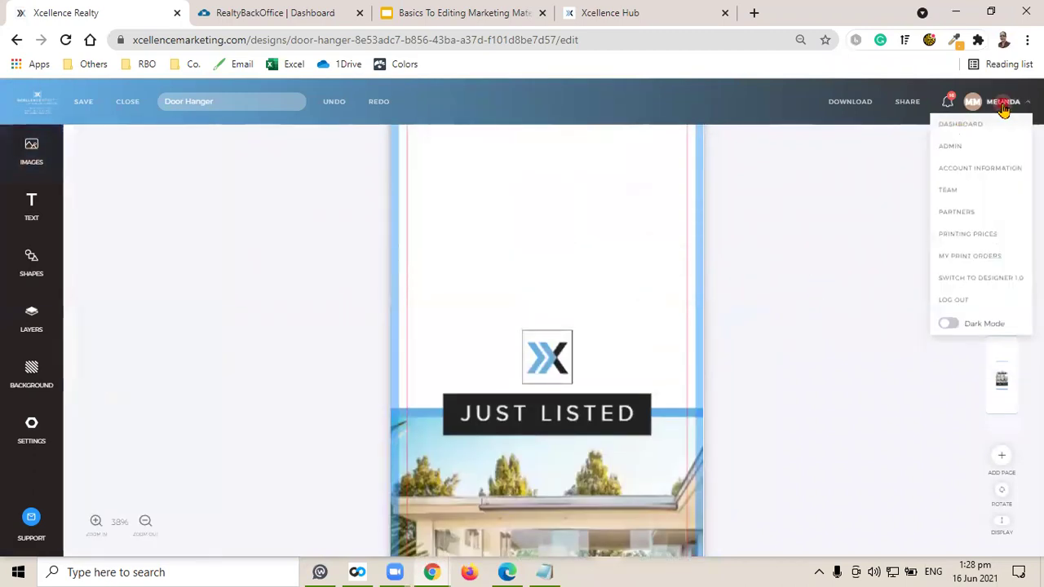
pyautogui.click(954, 124)
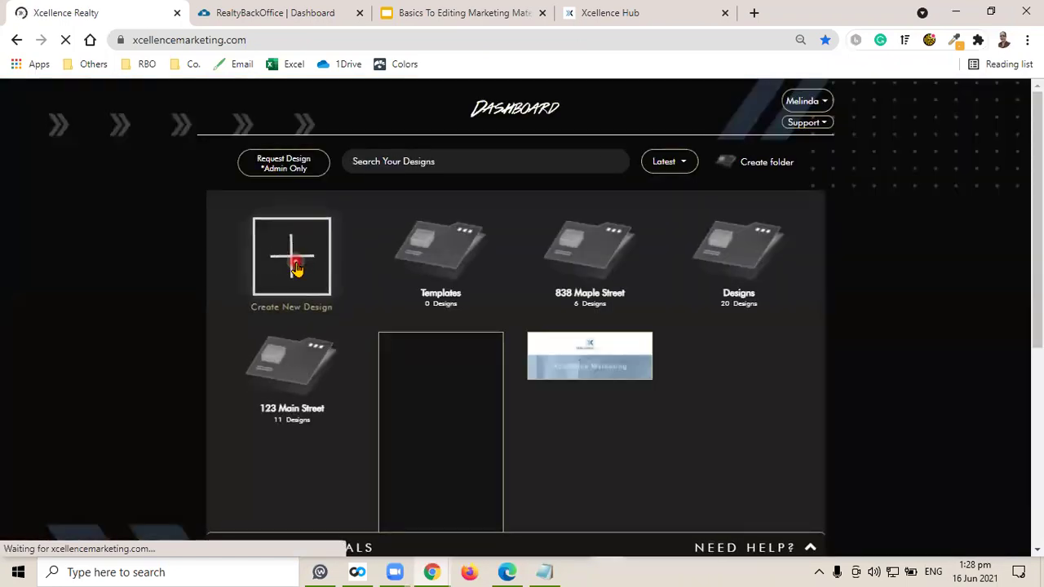
pyautogui.click(296, 268)
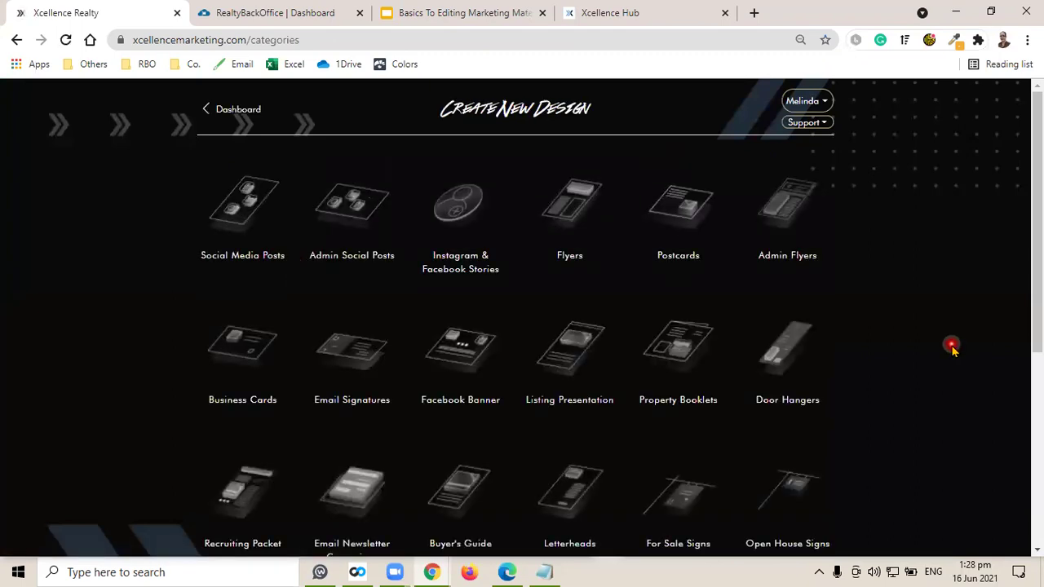
pyautogui.click(244, 208)
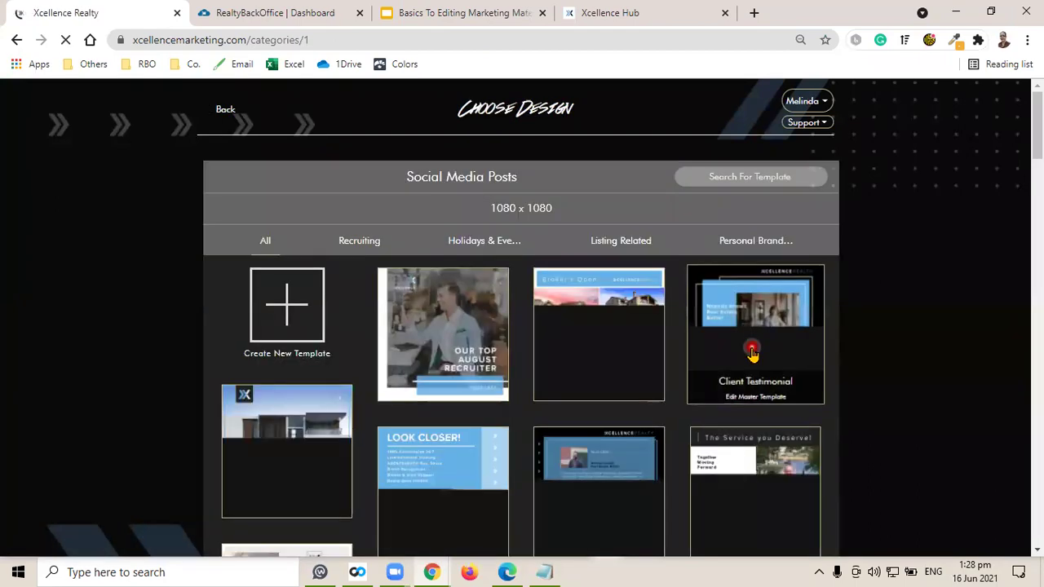
pyautogui.scroll(-10, 469, 355)
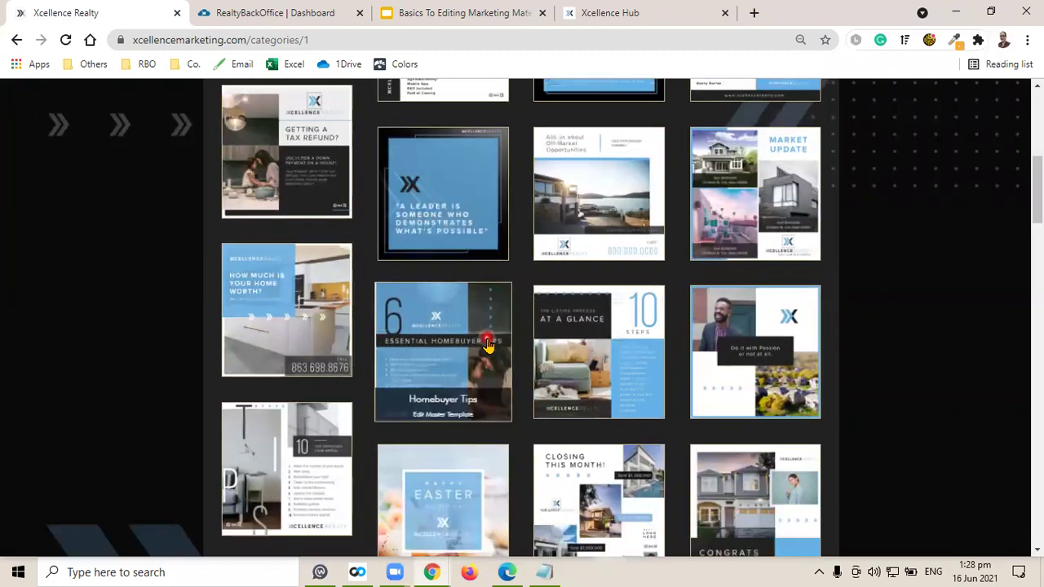
pyautogui.scroll(-2, 486, 346)
pyautogui.scroll(-4, 487, 346)
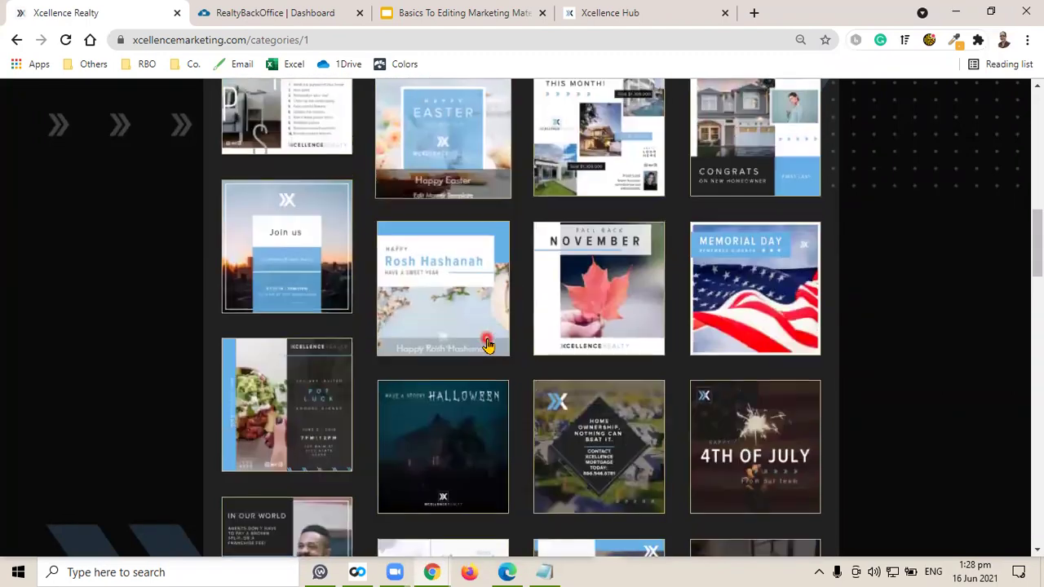
pyautogui.scroll(-10, 487, 345)
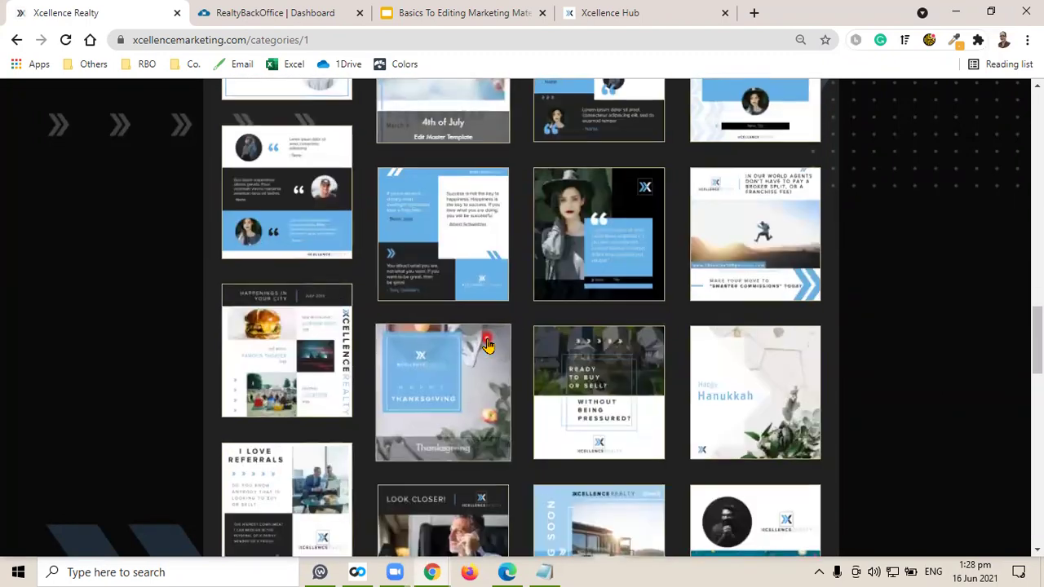
pyautogui.scroll(-5, 487, 346)
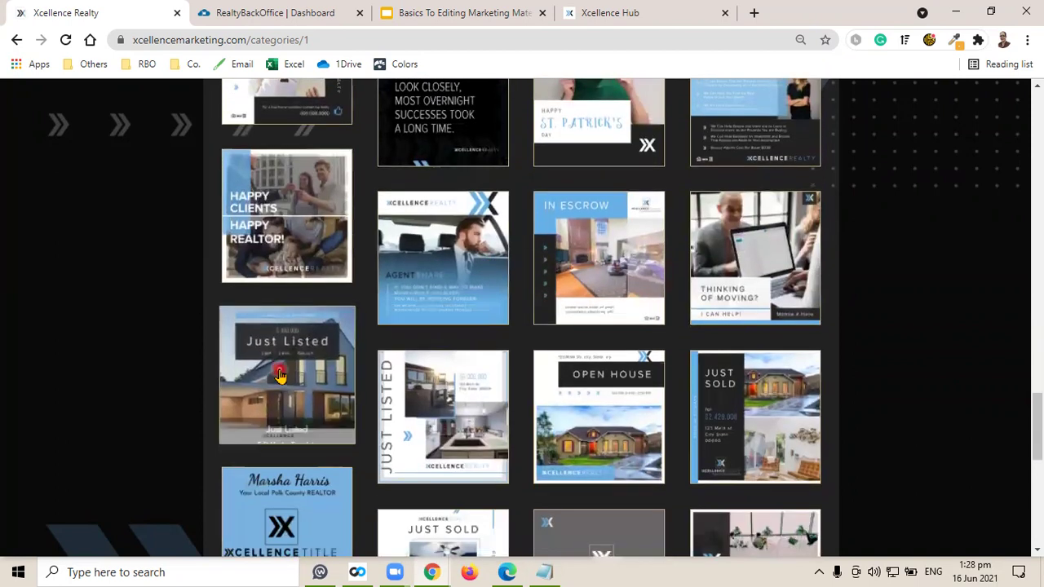
pyautogui.click(278, 374)
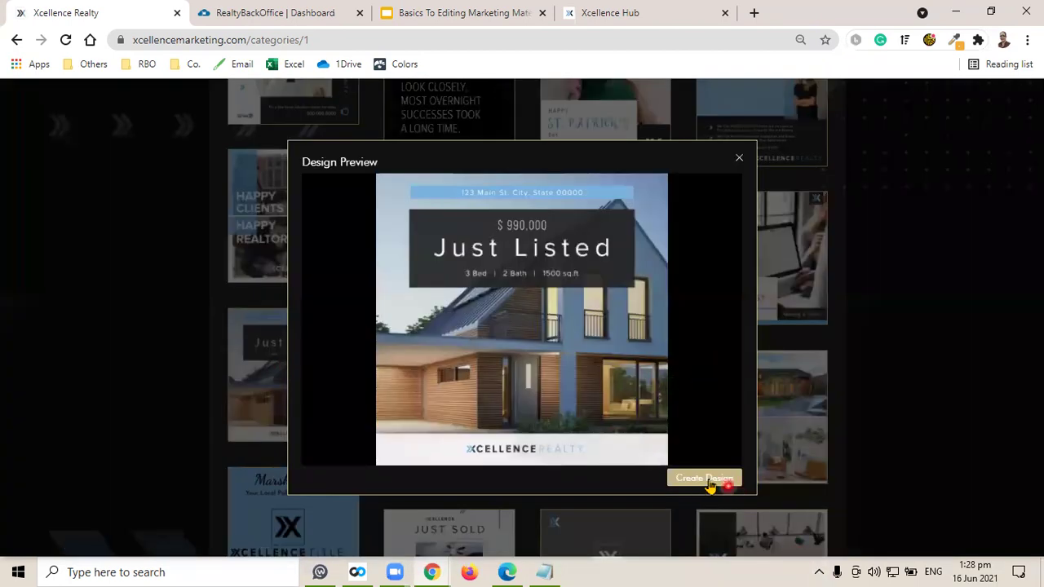
pyautogui.click(712, 479)
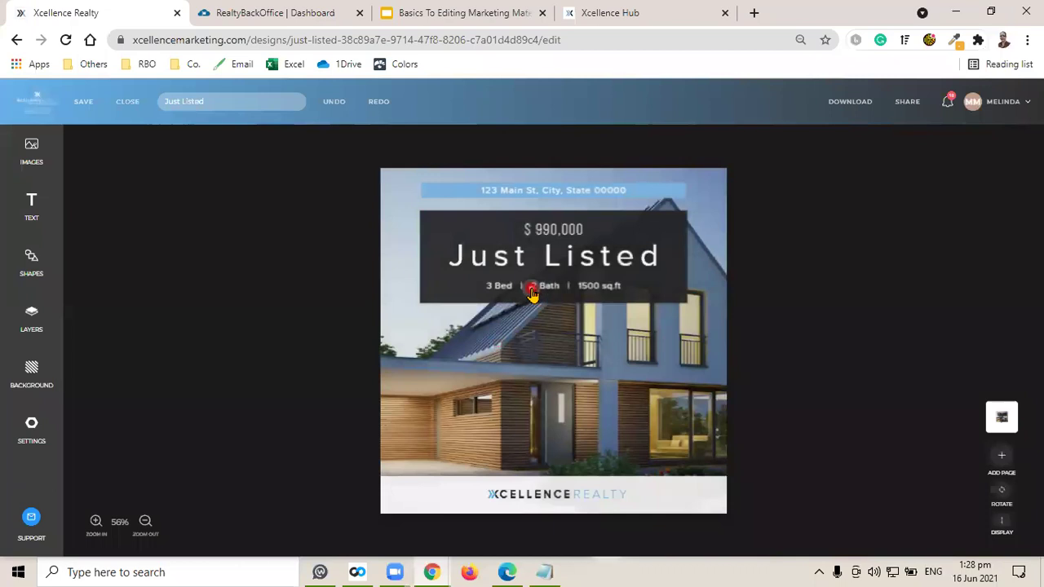
pyautogui.click(994, 106)
pyautogui.click(951, 332)
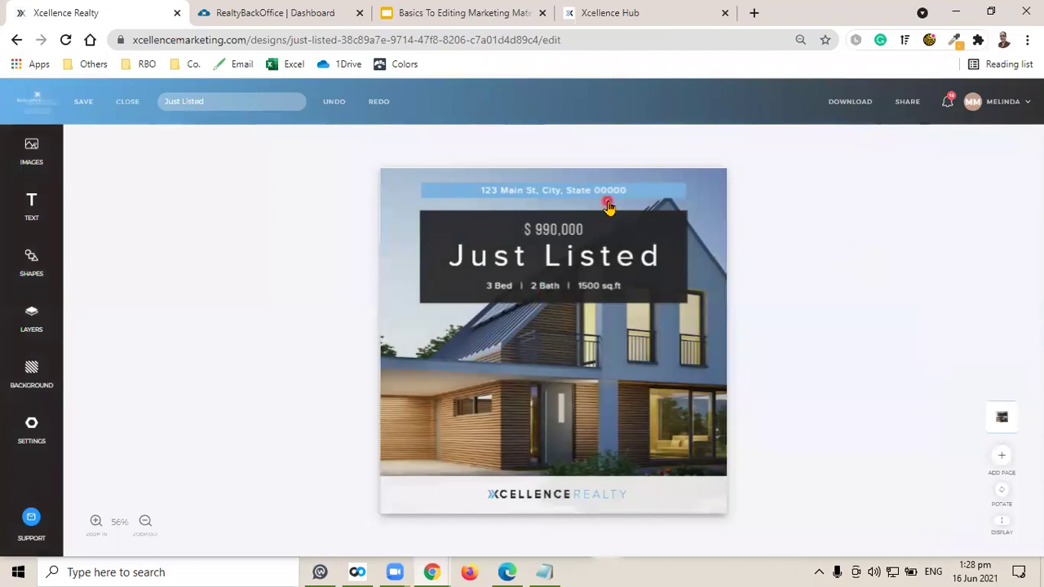
pyautogui.click(551, 194)
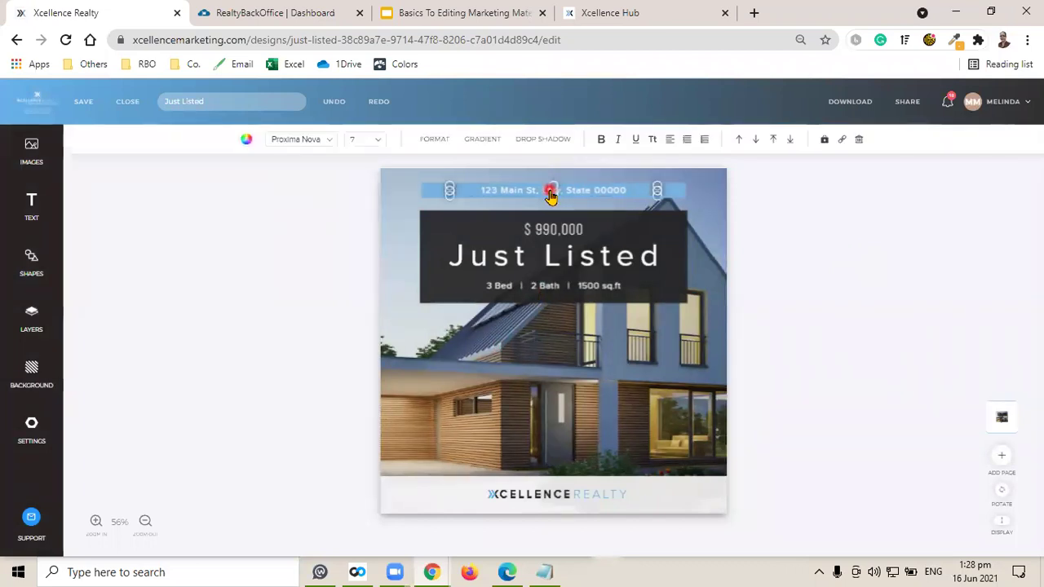
pyautogui.click(551, 194)
pyautogui.press('Delete')
pyautogui.press('Delete')
pyautogui.write('83')
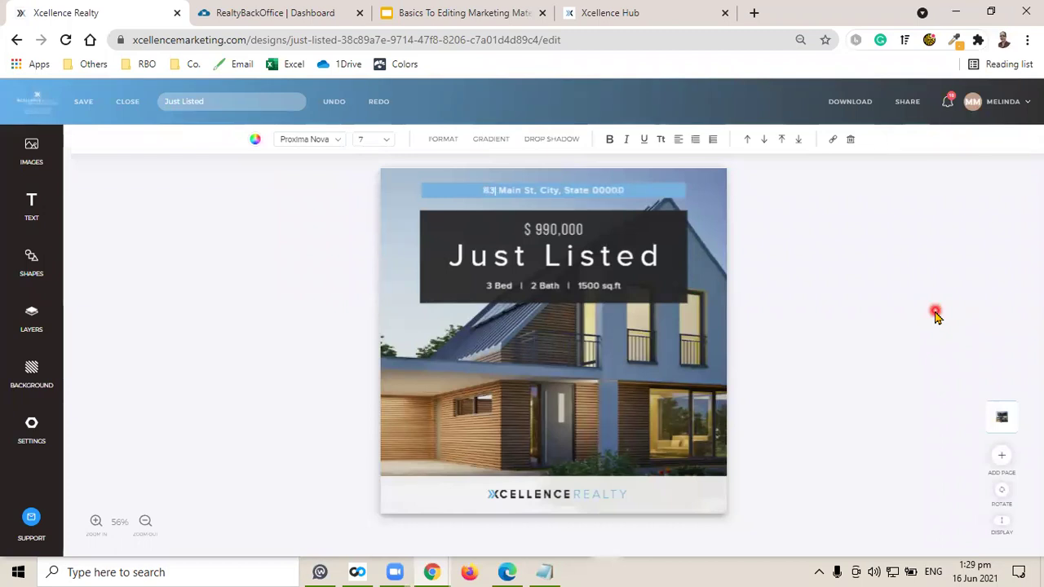
pyautogui.write('8')
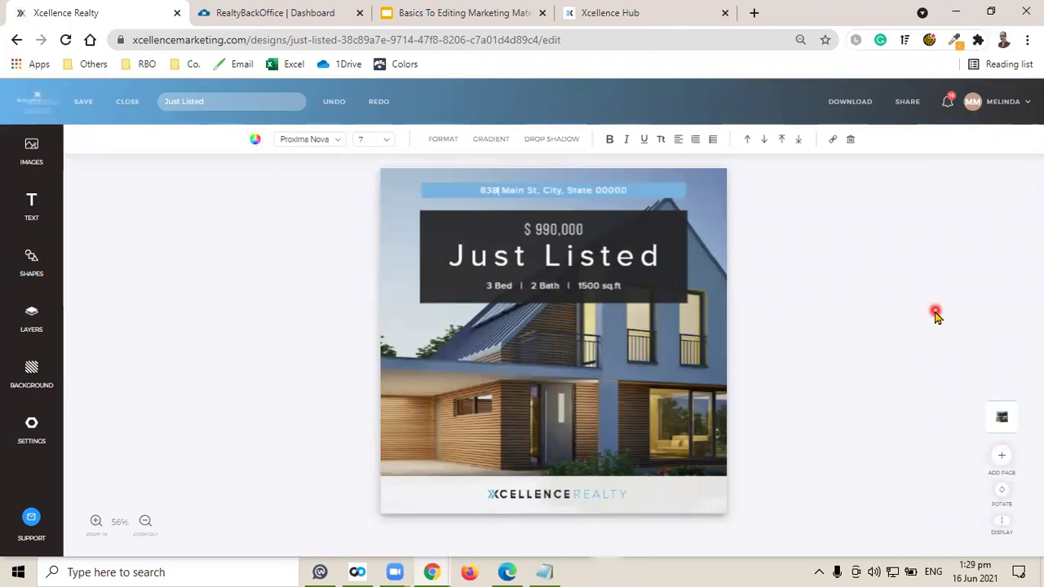
pyautogui.press('Delete')
pyautogui.press('Delete')
pyautogui.write('ple')
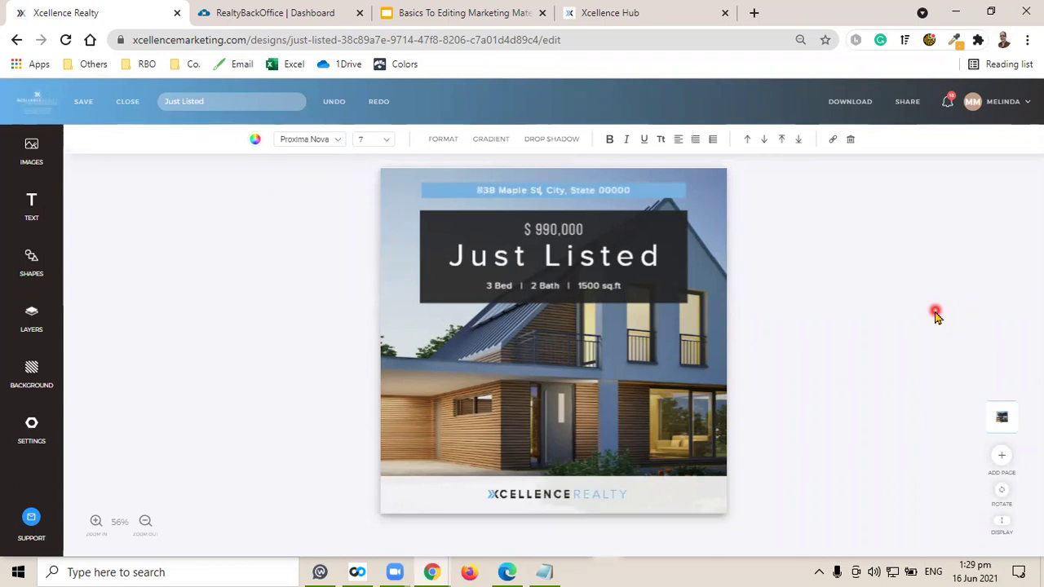
pyautogui.press('Delete')
# Replace the city, state and zip placeholders with Miami, FL 33101.
pyautogui.press('Delete')
pyautogui.press('Delete')
pyautogui.press('Delete')
pyautogui.write('Miami')
pyautogui.press('Delete')
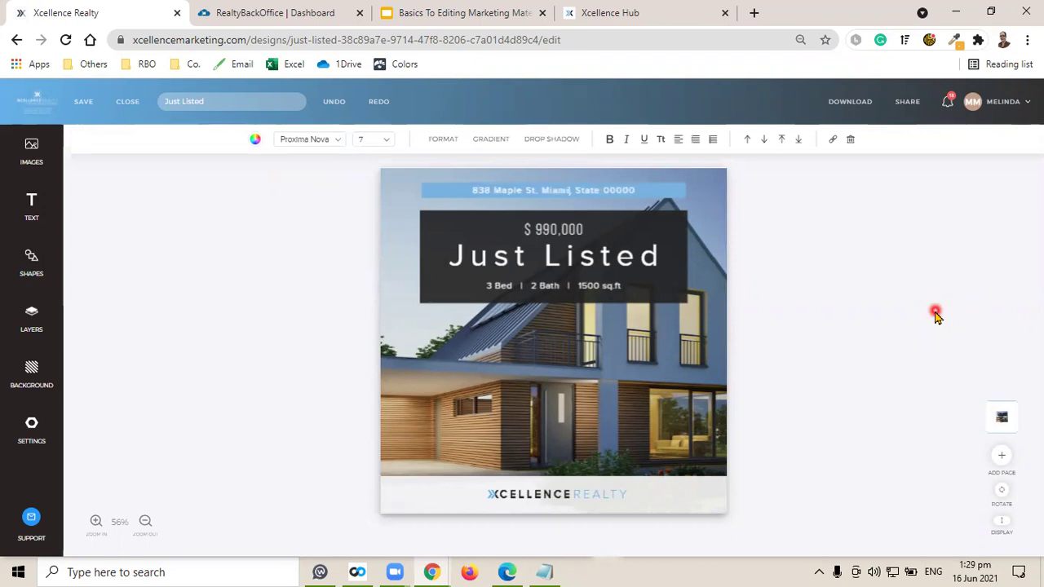
pyautogui.press('Delete')
pyautogui.press('Delete')
pyautogui.press('Delete')
pyautogui.press('Delete')
pyautogui.write('FL')
pyautogui.press('Delete')
pyautogui.press('Right')
pyautogui.press('Delete')
pyautogui.press('Delete')
pyautogui.write('33101')
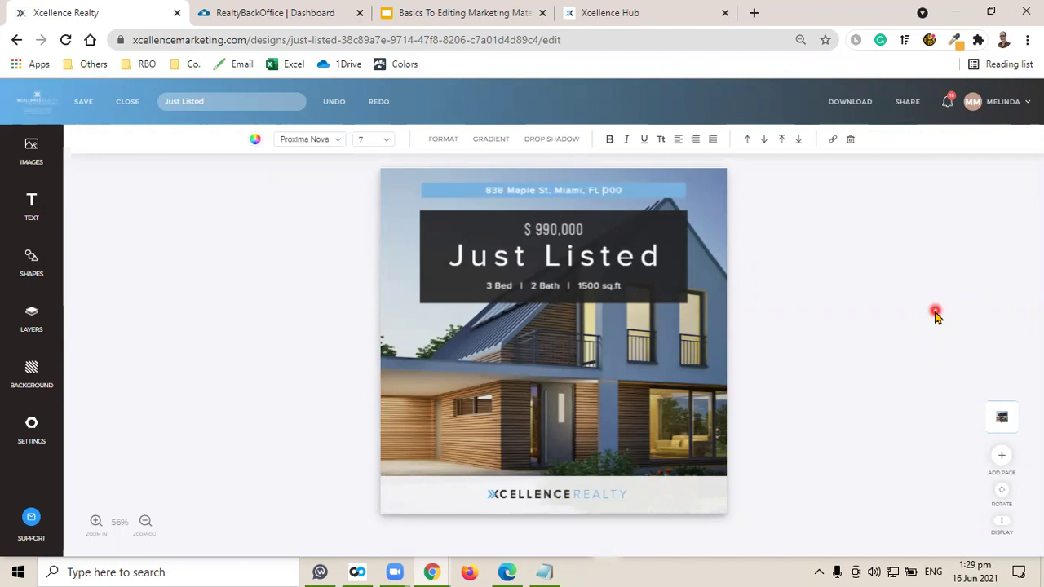
pyautogui.press('Delete')
pyautogui.press('Delete')
pyautogui.press('Delete')
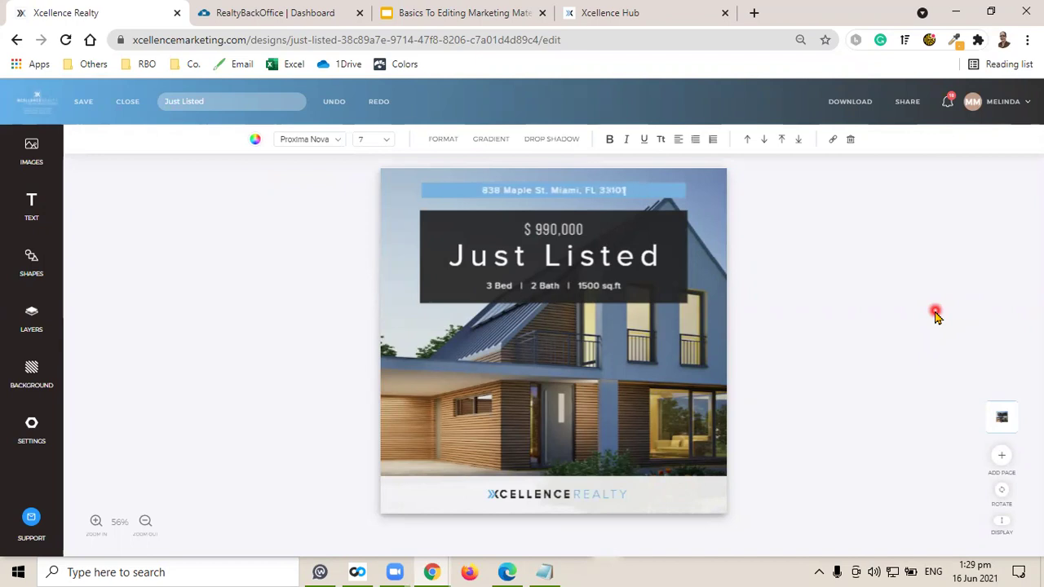
pyautogui.click(893, 284)
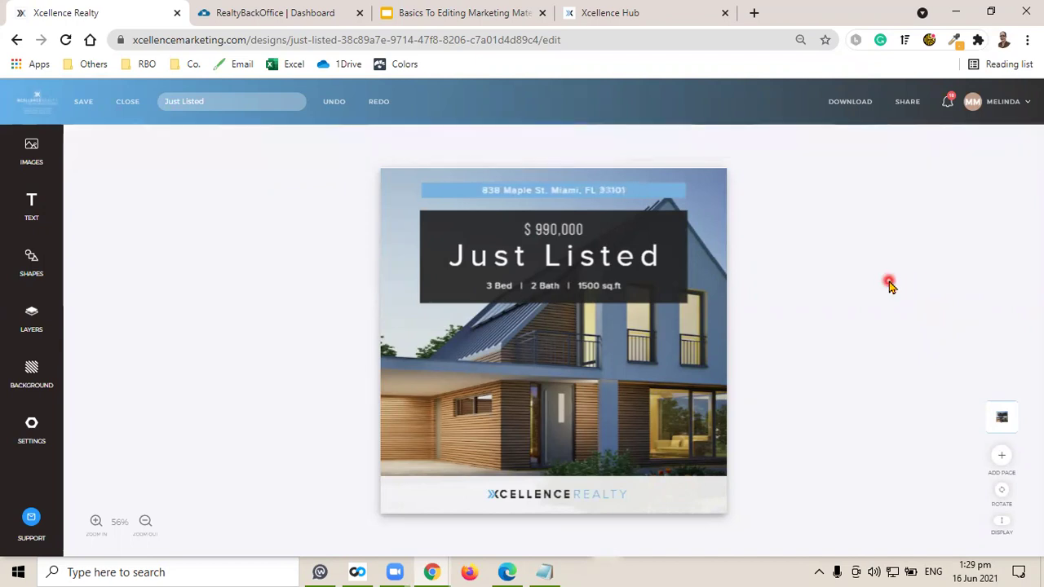
# Enlarge the address text via the font-size list, trying sizes 10 and 8 before a larger one.
pyautogui.click(528, 192)
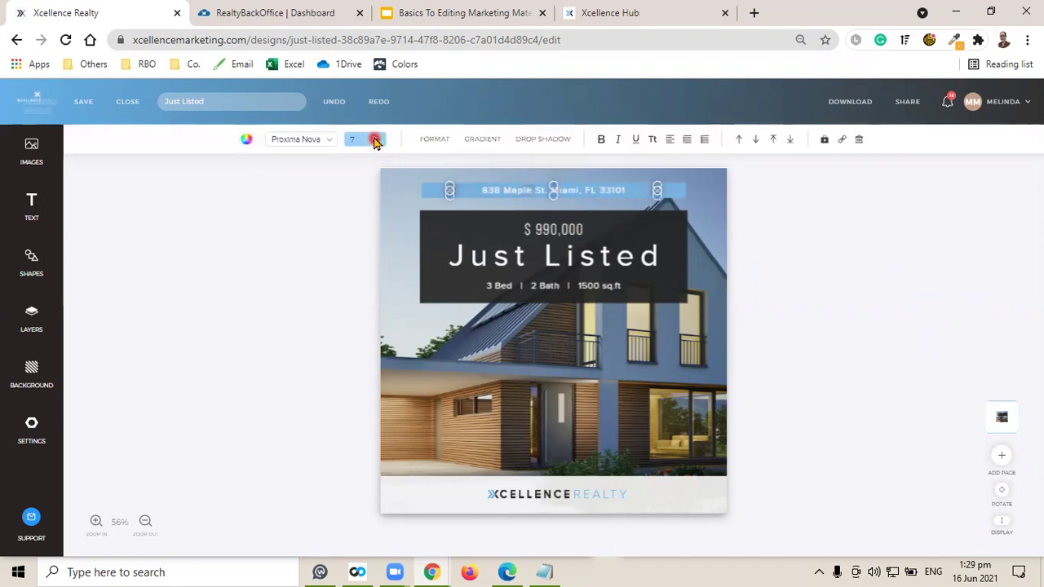
pyautogui.click(375, 139)
pyautogui.click(370, 212)
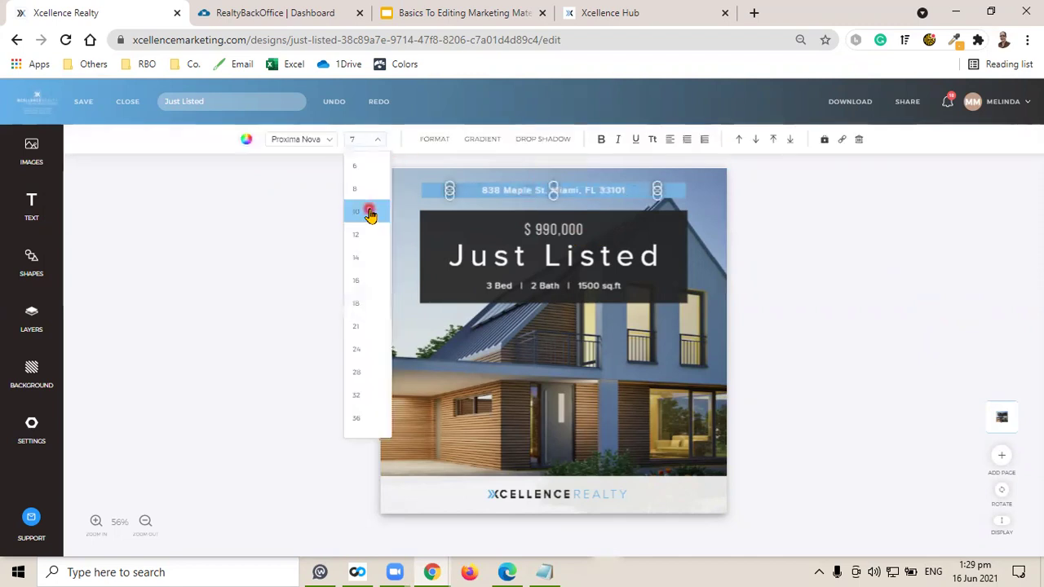
pyautogui.click(354, 139)
pyautogui.click(362, 139)
pyautogui.click(362, 188)
pyautogui.click(364, 140)
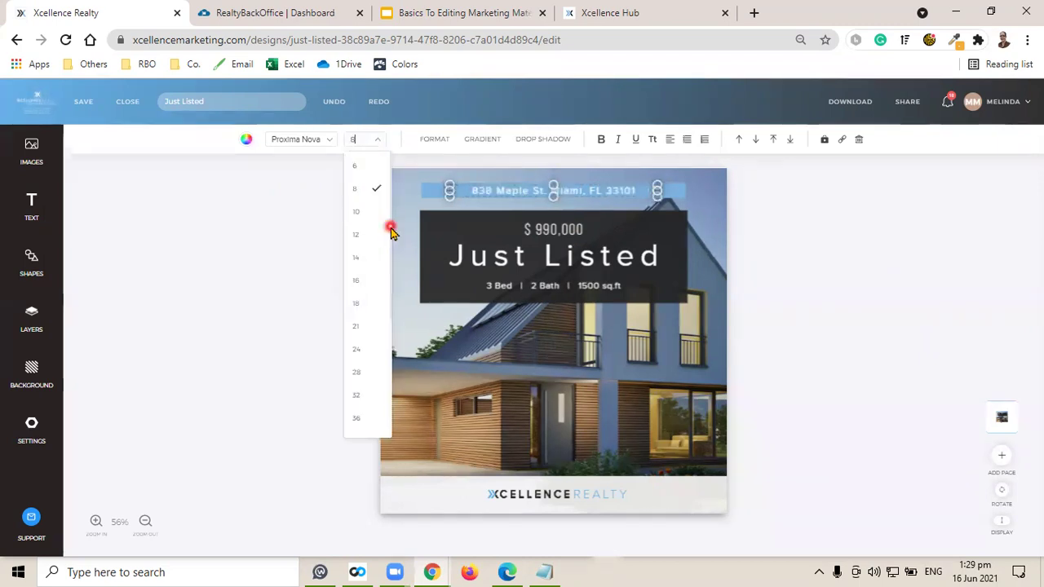
pyautogui.click(391, 232)
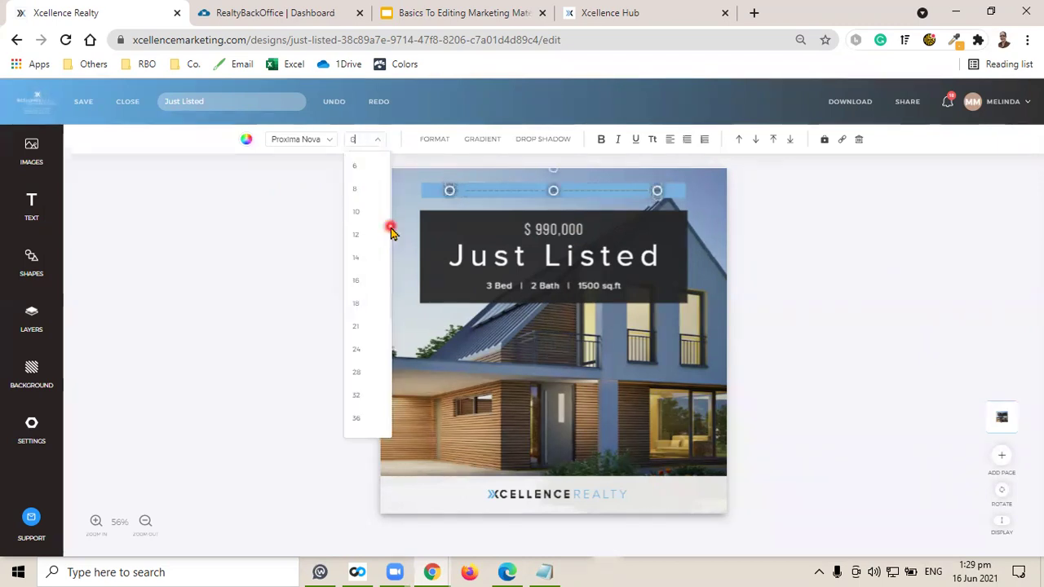
pyautogui.click(357, 138)
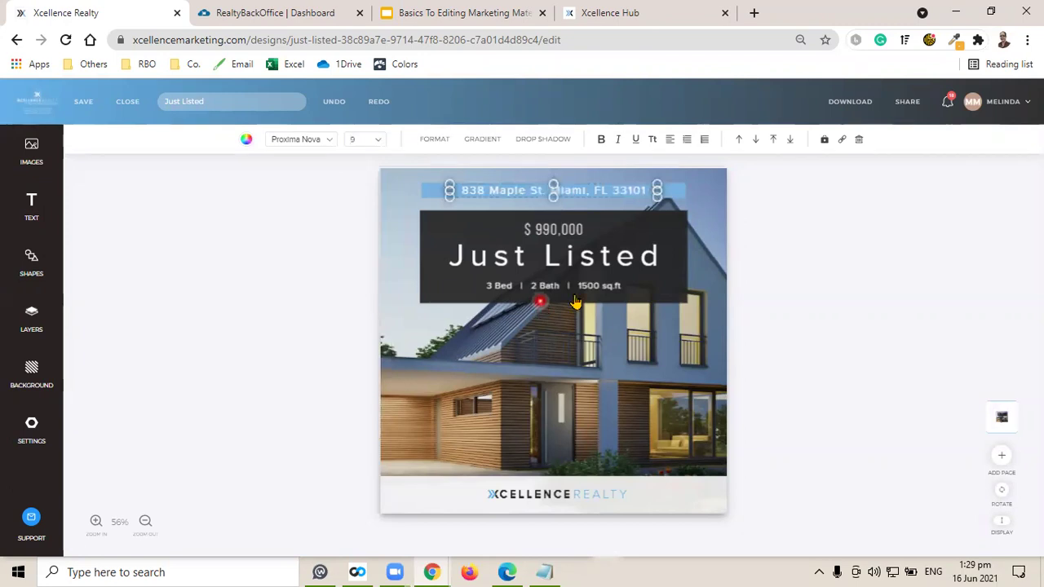
pyautogui.click(840, 286)
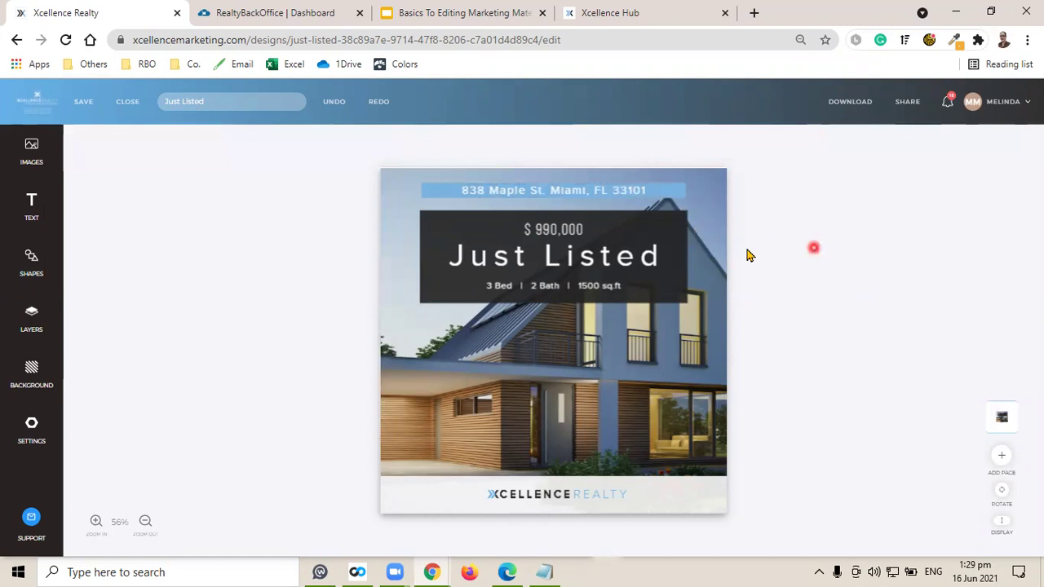
pyautogui.click(550, 497)
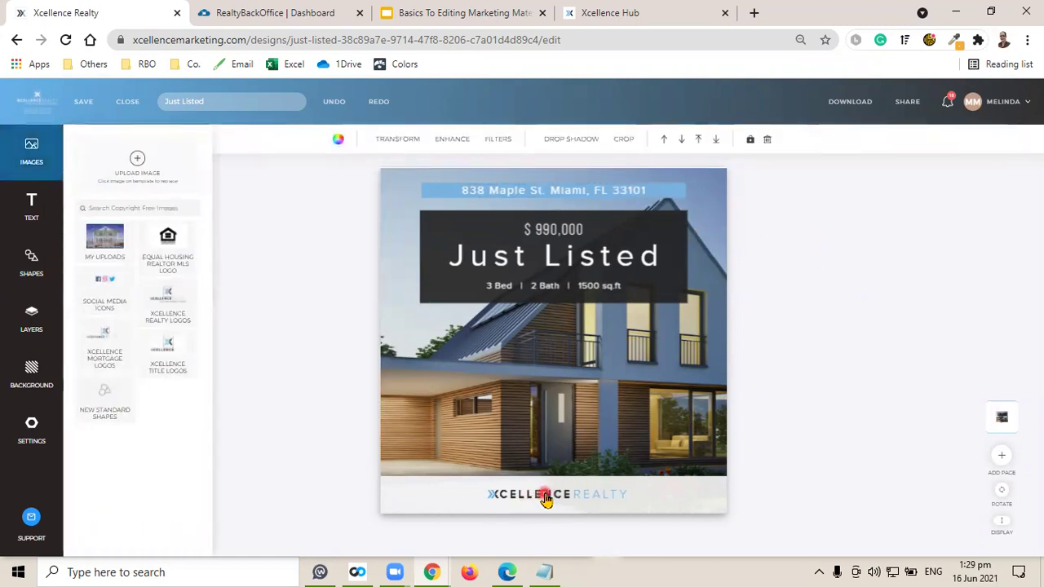
# Unlock the layers, enlarge and re-centre the XCELLENCE REALTY logo, and save the design.
pyautogui.click(29, 334)
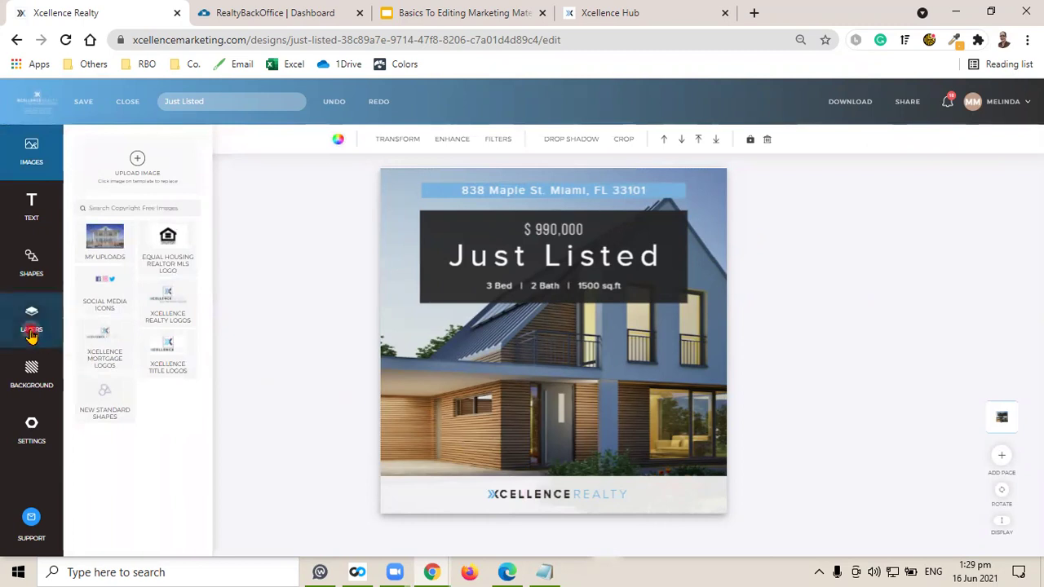
pyautogui.click(300, 330)
pyautogui.click(176, 234)
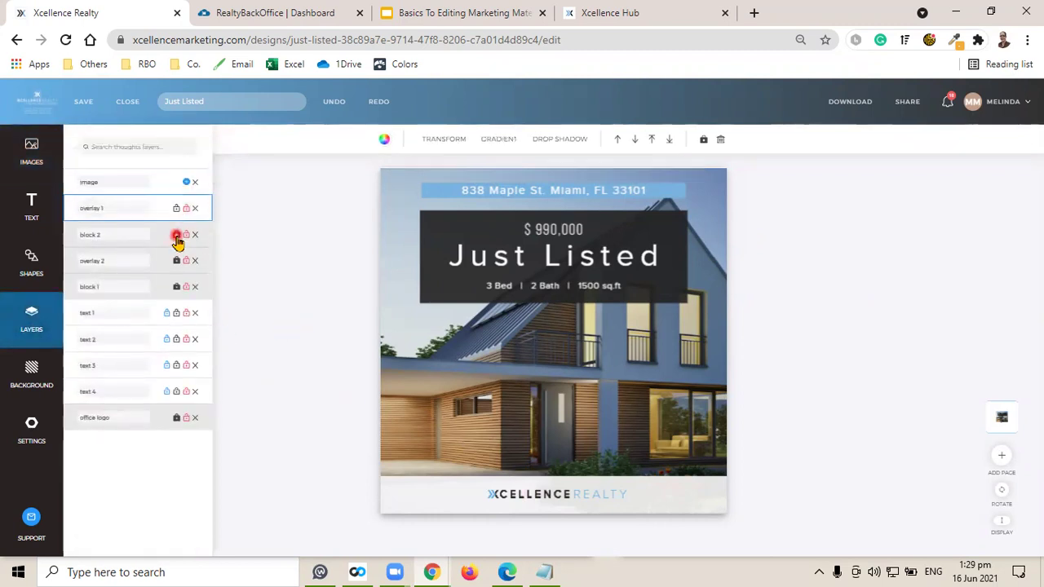
pyautogui.click(177, 260)
pyautogui.click(176, 286)
pyautogui.click(179, 418)
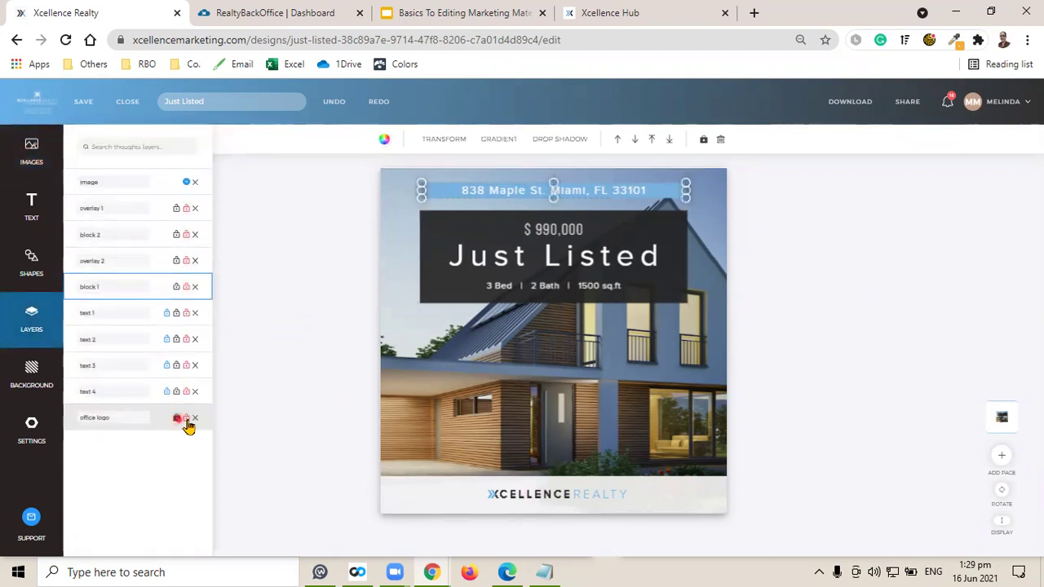
pyautogui.click(541, 501)
pyautogui.moveTo(483, 486); pyautogui.dragTo(450, 482)
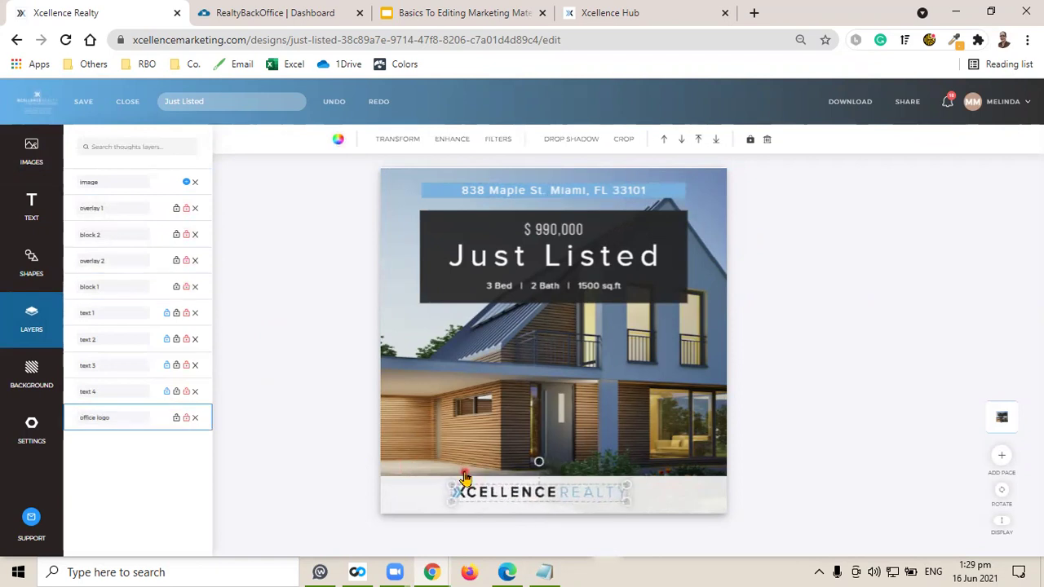
pyautogui.moveTo(526, 501); pyautogui.dragTo(537, 492)
pyautogui.click(815, 400)
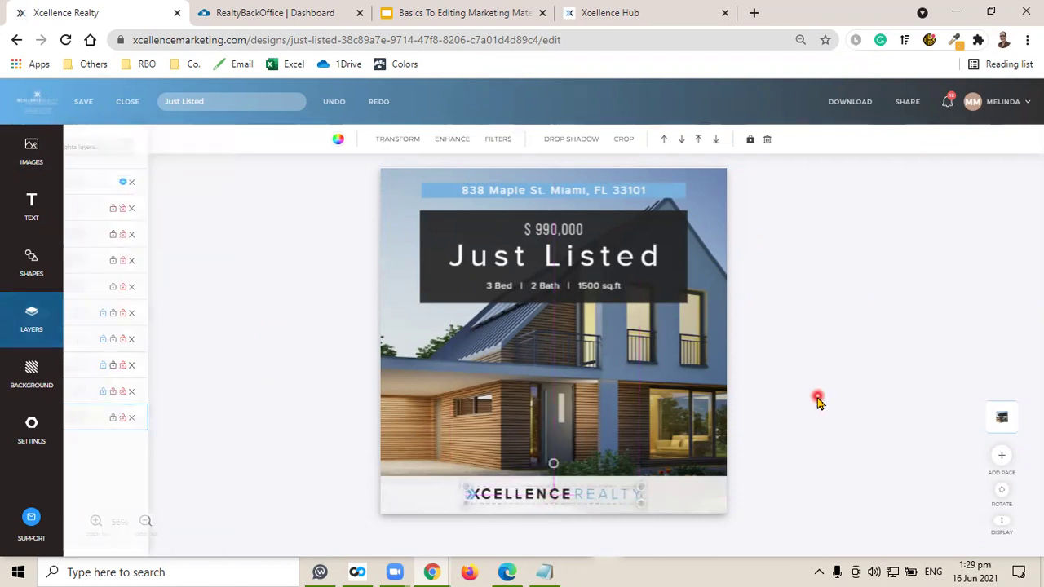
pyautogui.click(84, 102)
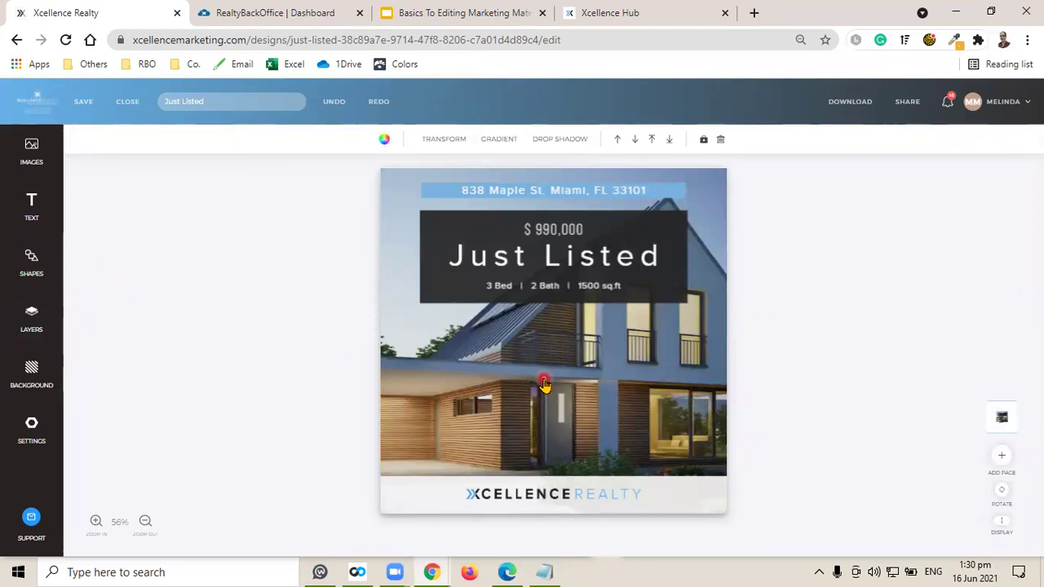
# Lock the house photo in place and select it for replacement.
pyautogui.click(780, 353)
pyautogui.click(570, 364)
pyautogui.click(702, 140)
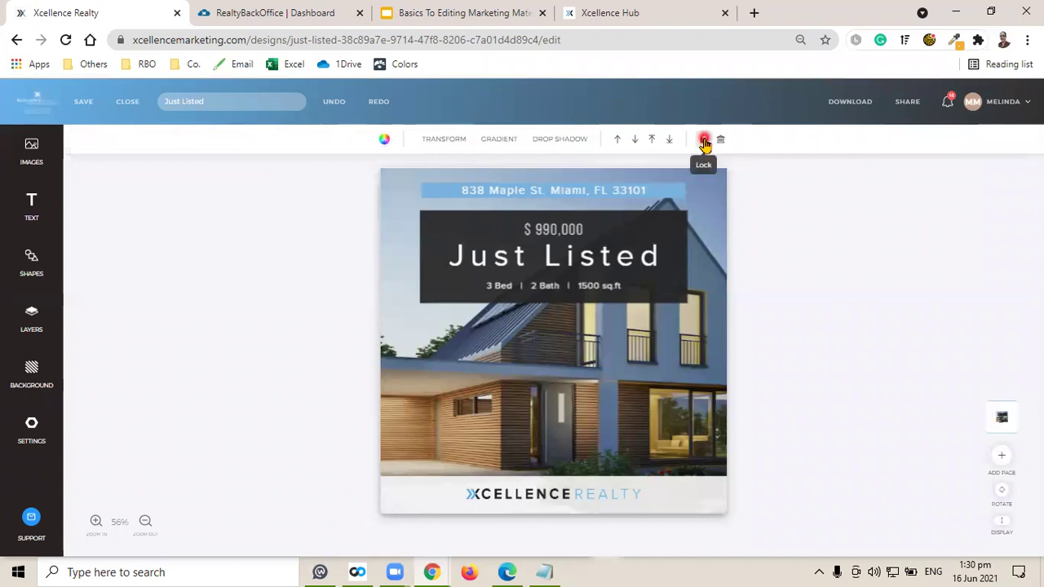
pyautogui.click(832, 299)
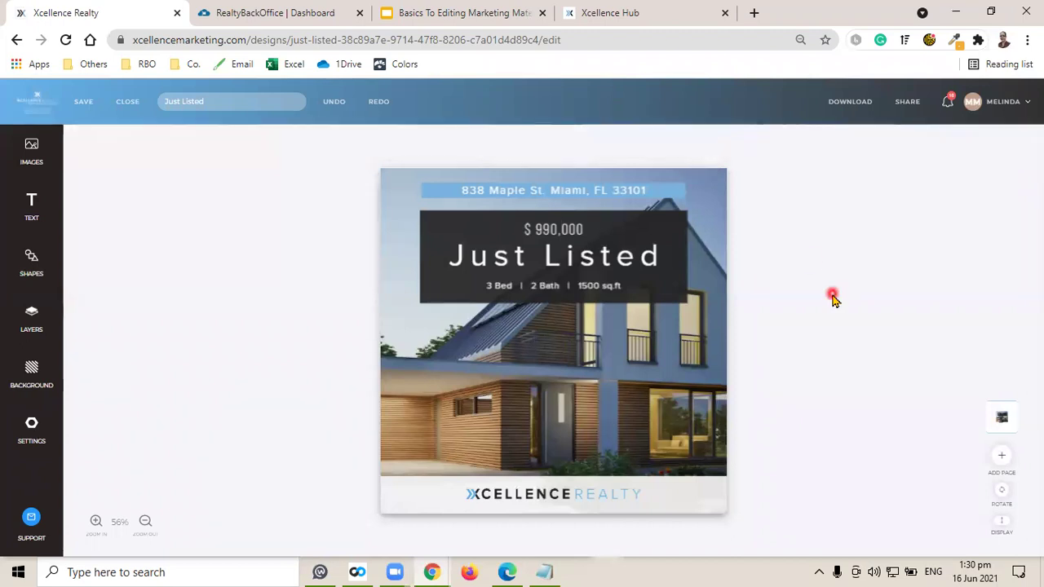
pyautogui.click(636, 380)
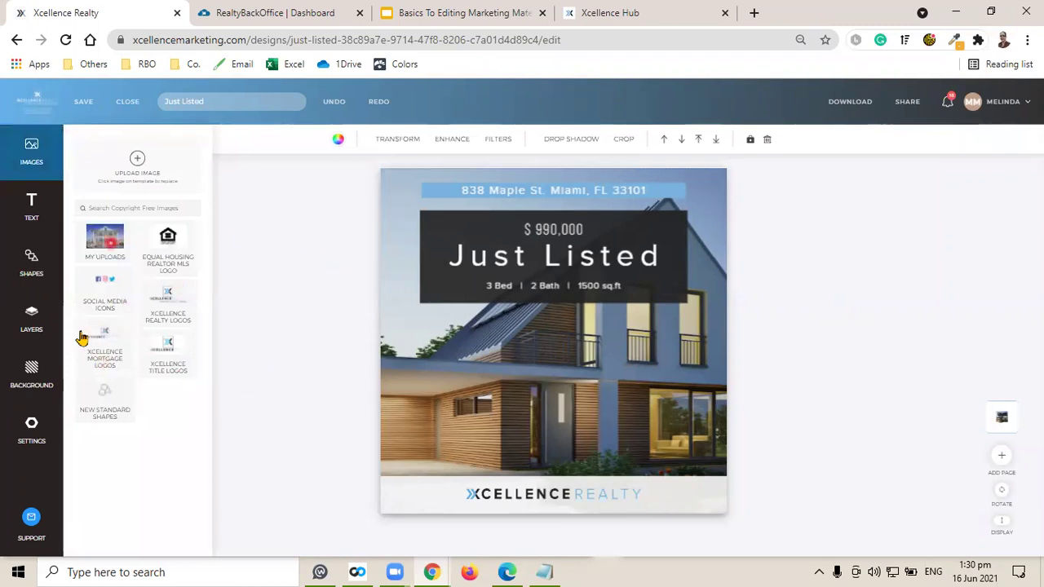
# Replace the house photo with the pool patio image from My Uploads, reposition it, and save.
pyautogui.click(113, 263)
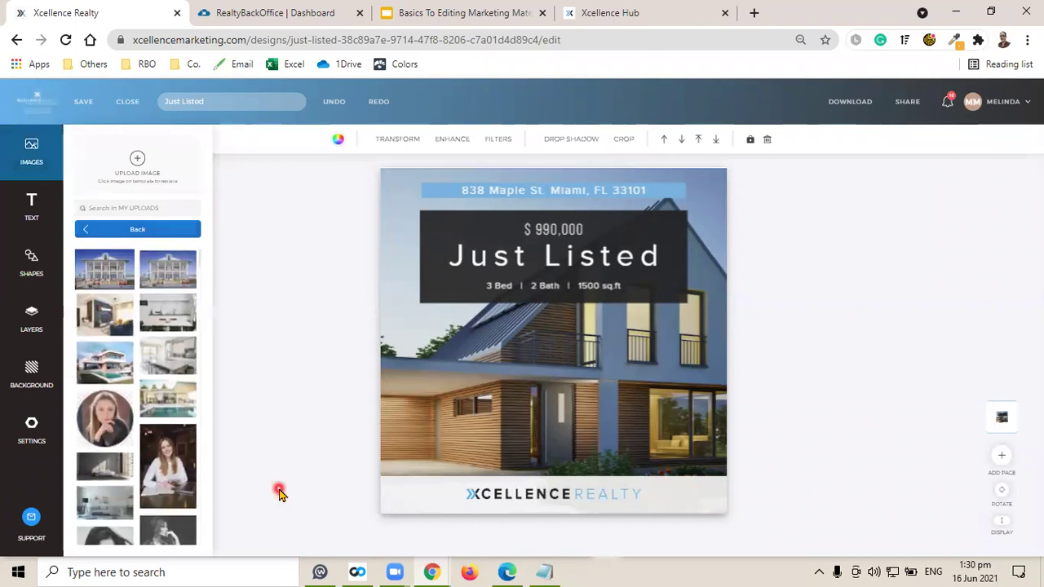
pyautogui.click(168, 404)
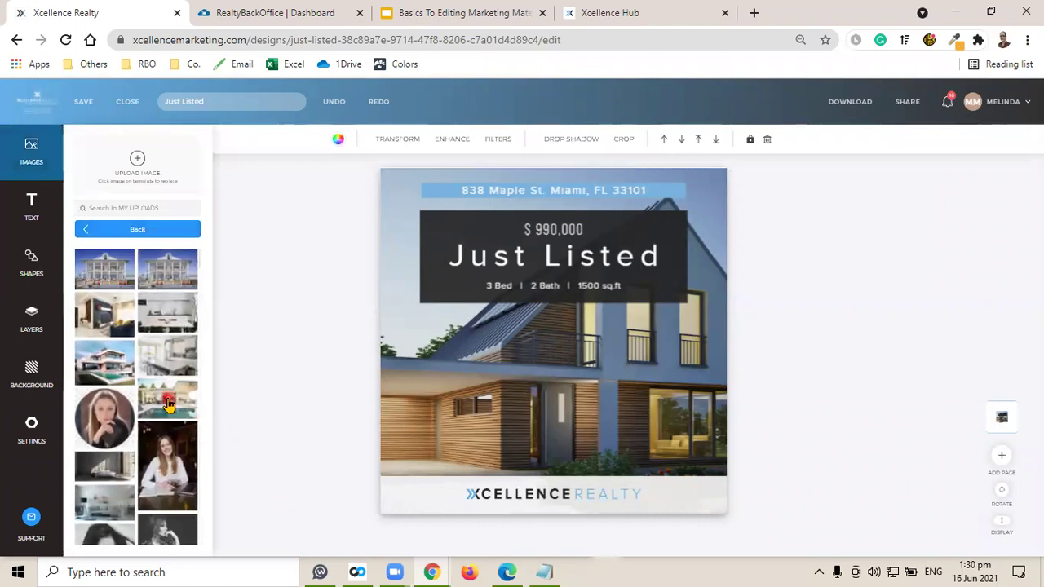
pyautogui.moveTo(168, 404); pyautogui.dragTo(584, 389)
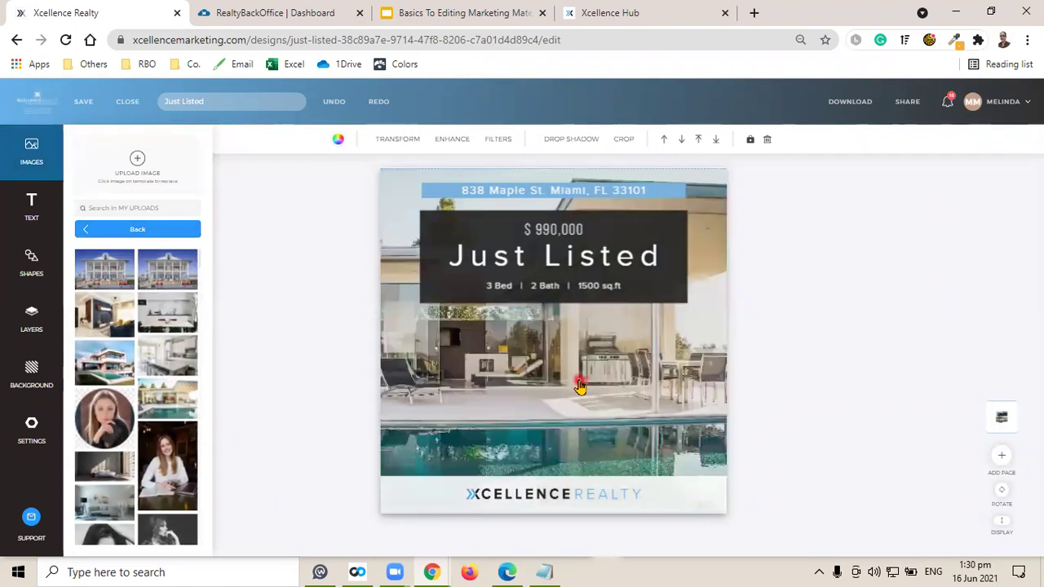
pyautogui.moveTo(494, 365); pyautogui.dragTo(589, 367)
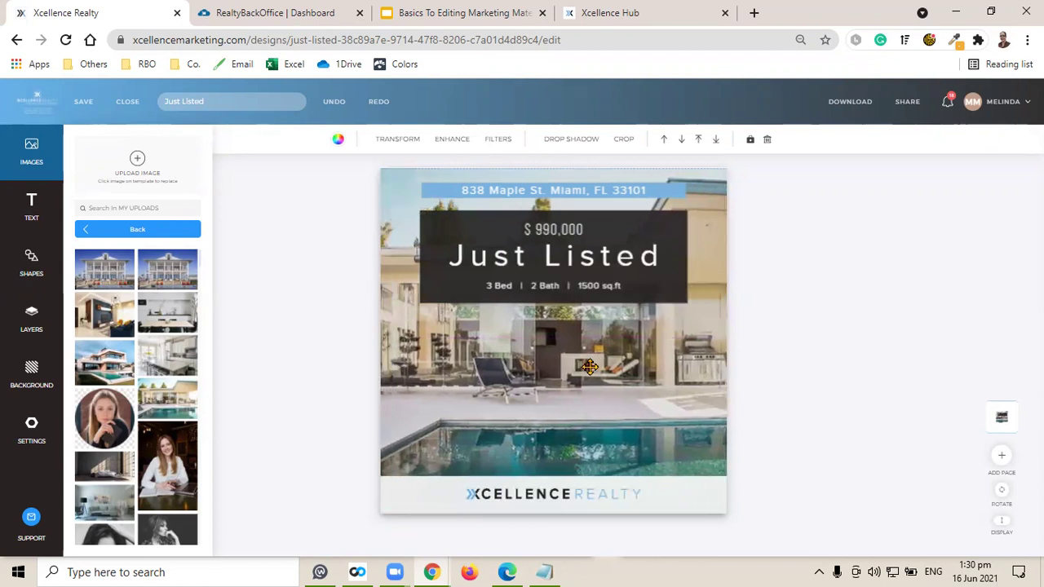
pyautogui.click(83, 101)
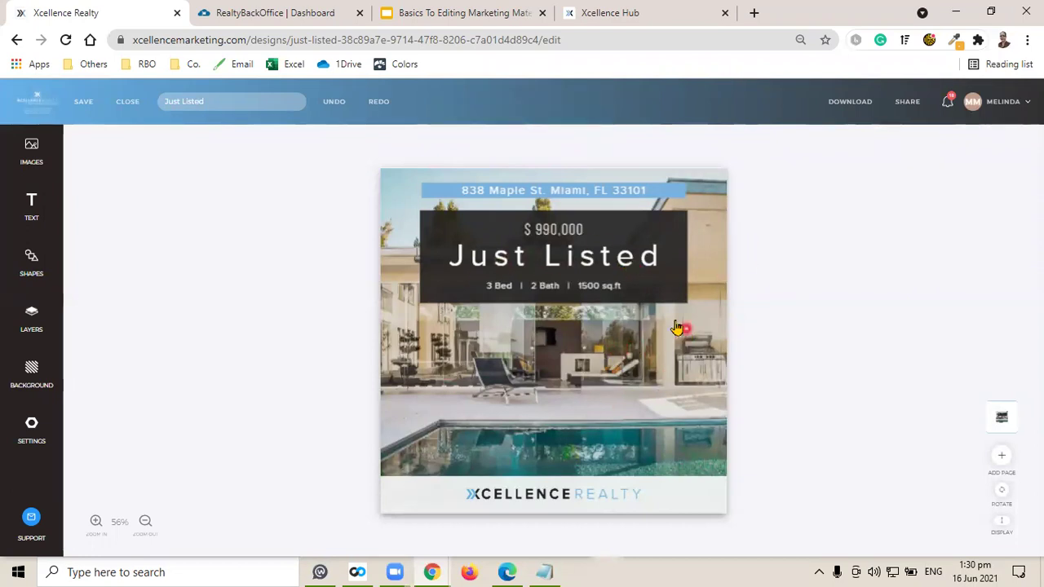
pyautogui.click(1002, 101)
pyautogui.click(963, 124)
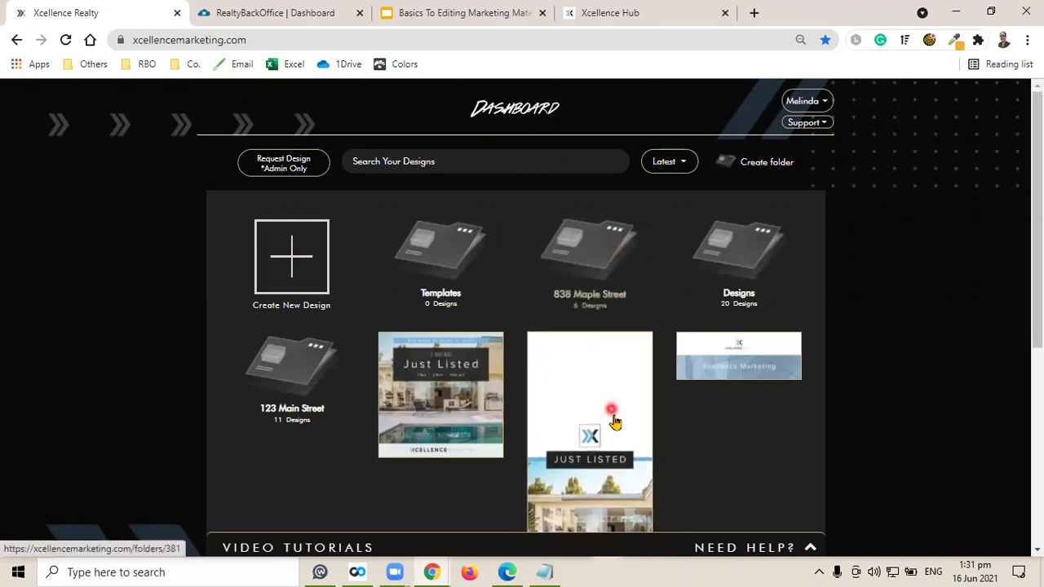
pyautogui.moveTo(610, 411); pyautogui.dragTo(590, 276)
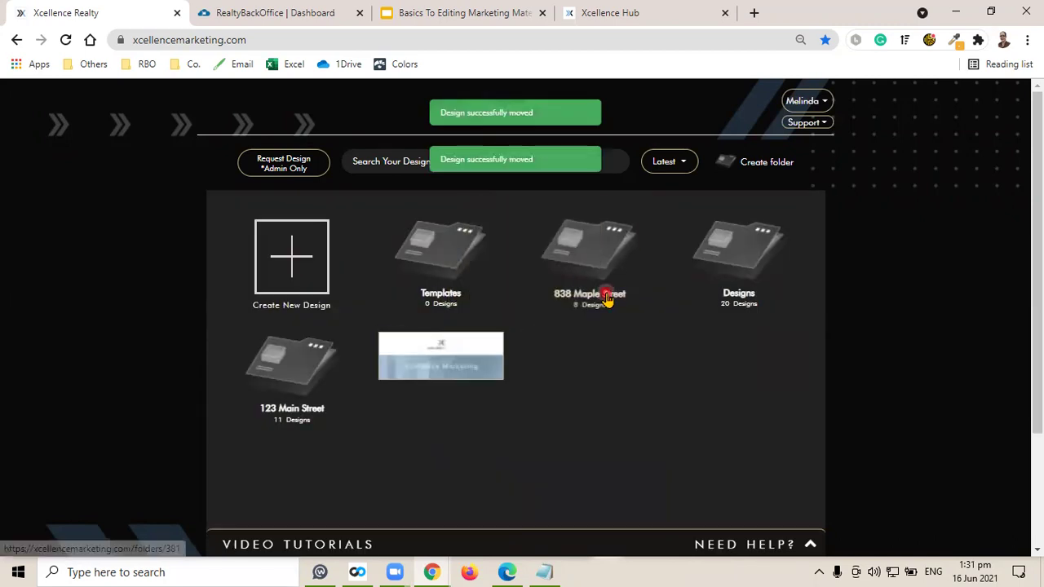
pyautogui.click(748, 250)
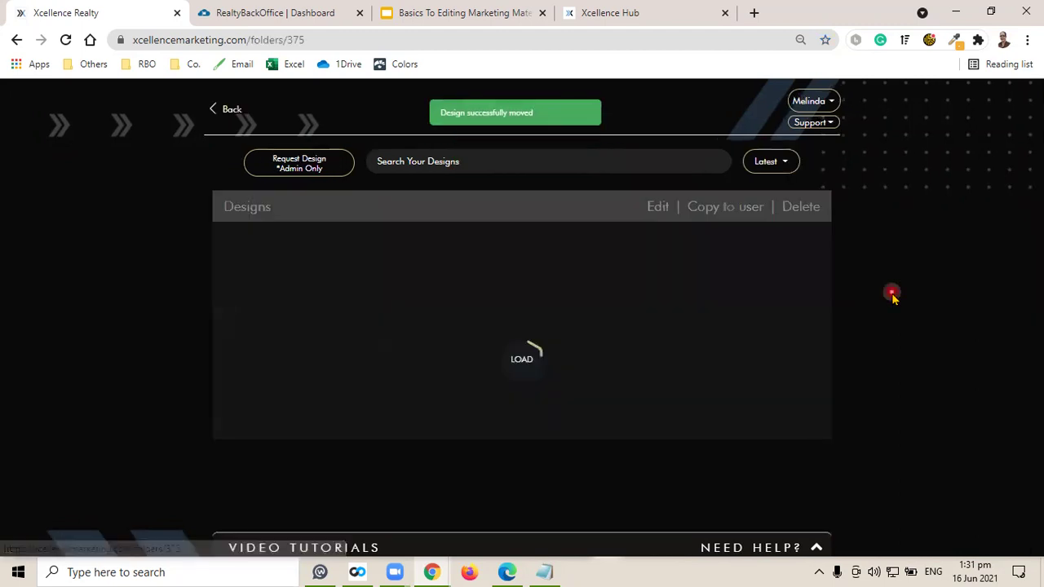
pyautogui.moveTo(296, 308)
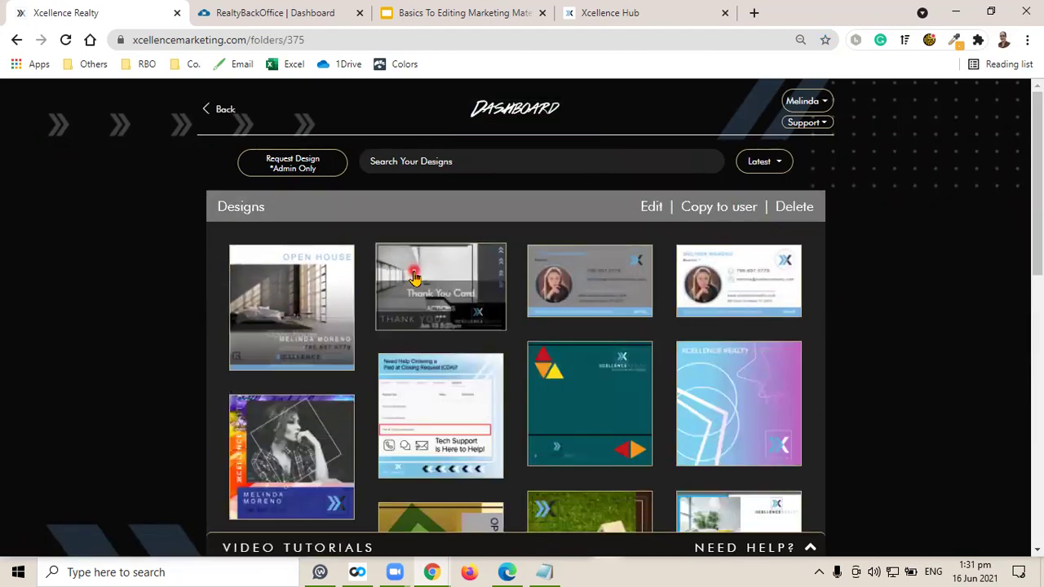
pyautogui.moveTo(419, 282)
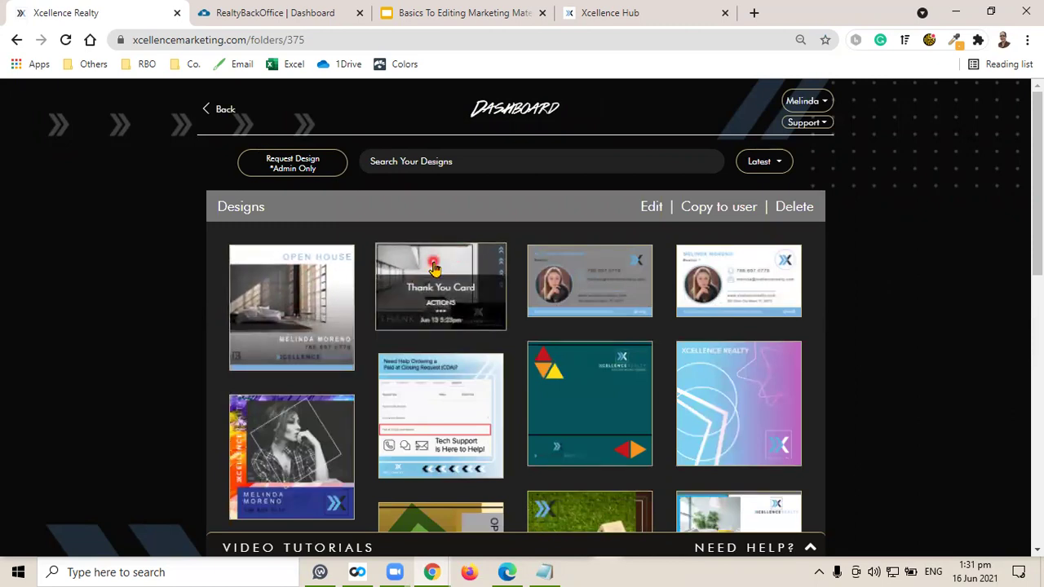
pyautogui.click(296, 292)
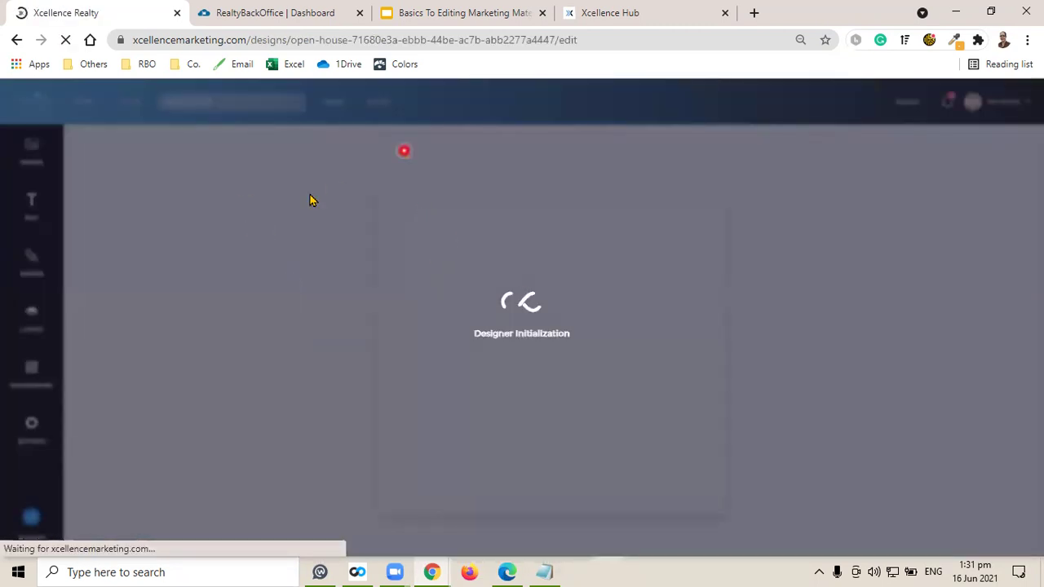
# Load Xcellence Marketing from the Co. bookmarks in a second tab placed beside the first.
pyautogui.click(755, 13)
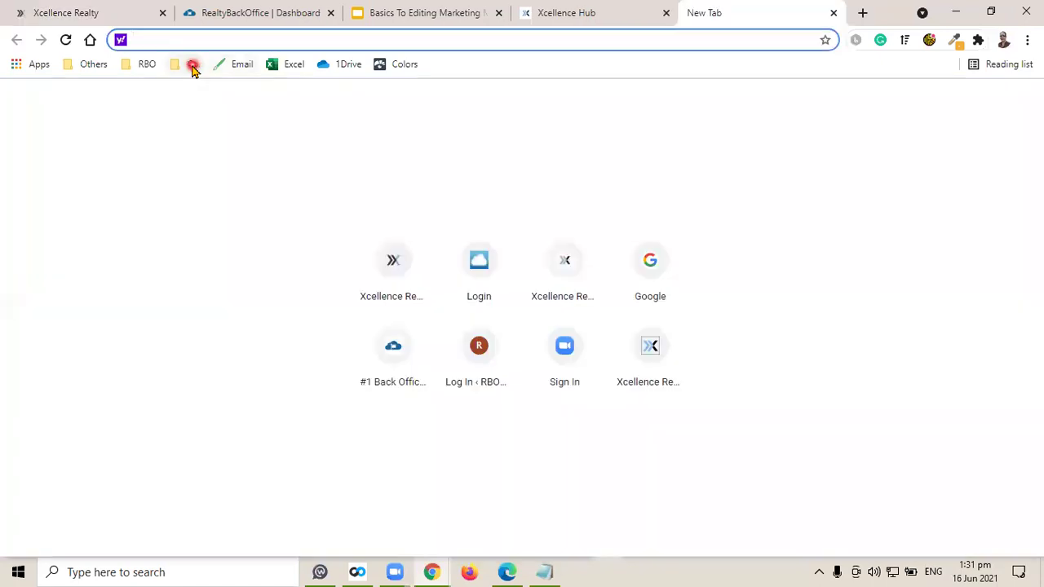
pyautogui.click(193, 65)
pyautogui.click(234, 122)
pyautogui.moveTo(723, 7); pyautogui.dragTo(277, 6)
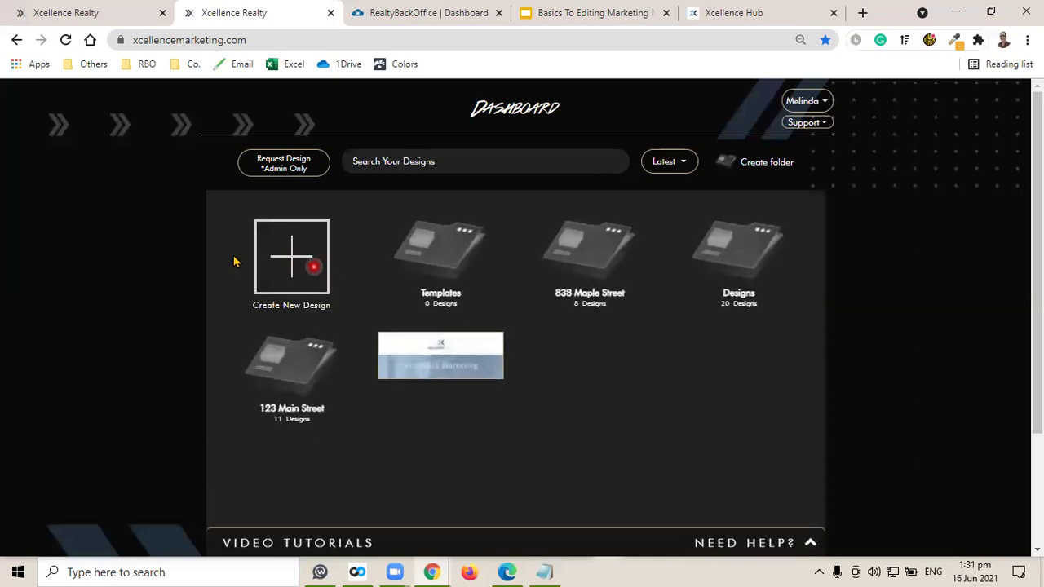
# Create a social media post from the Our Top August Recruiter template.
pyautogui.click(298, 259)
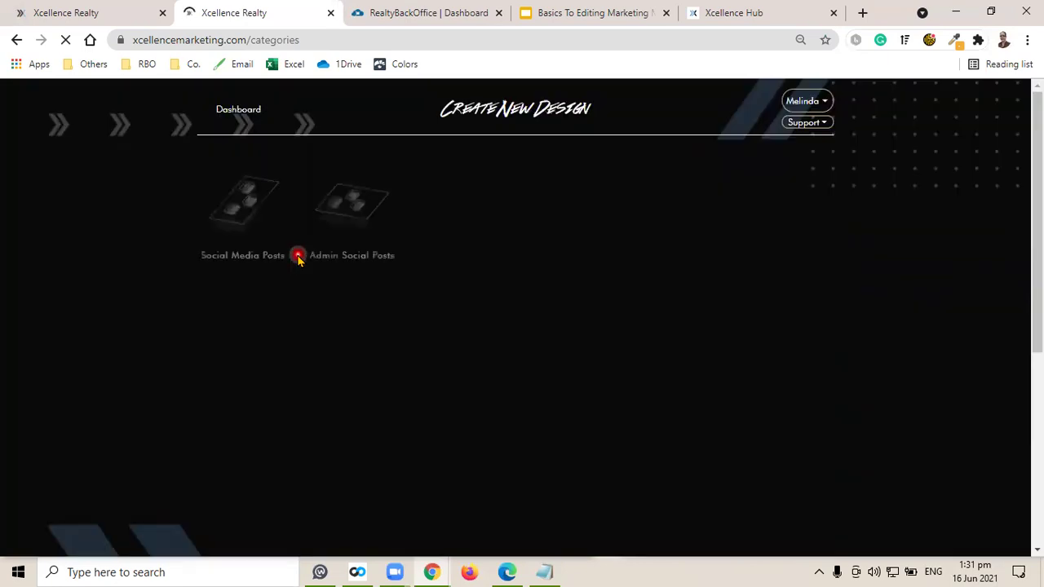
pyautogui.click(245, 207)
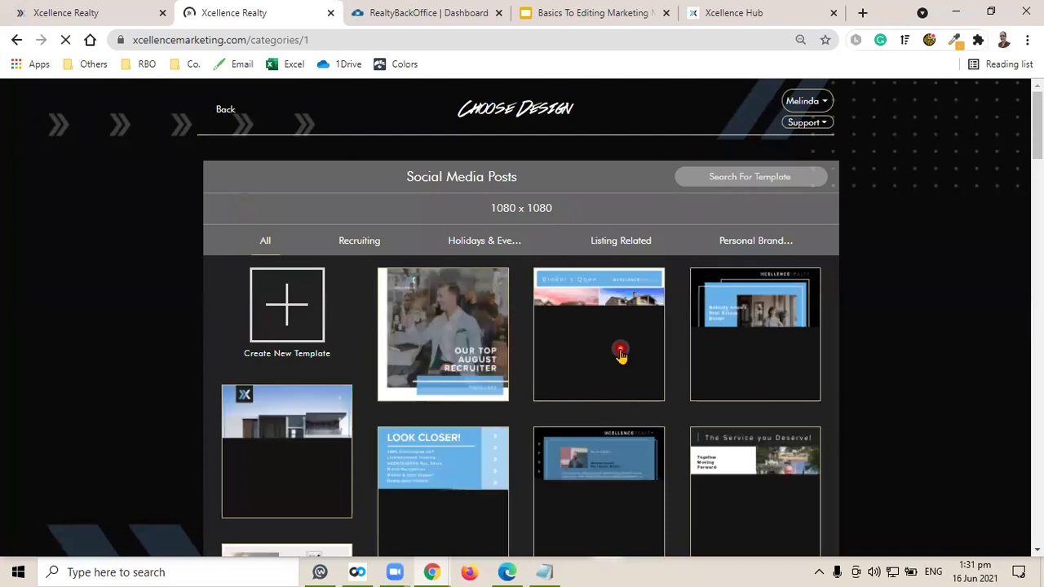
pyautogui.click(447, 323)
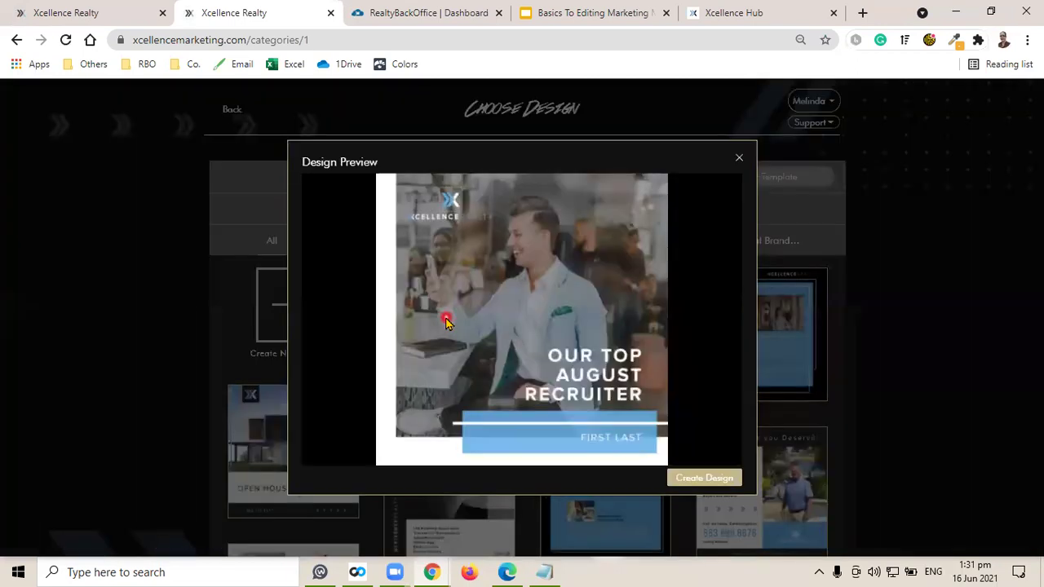
pyautogui.click(705, 479)
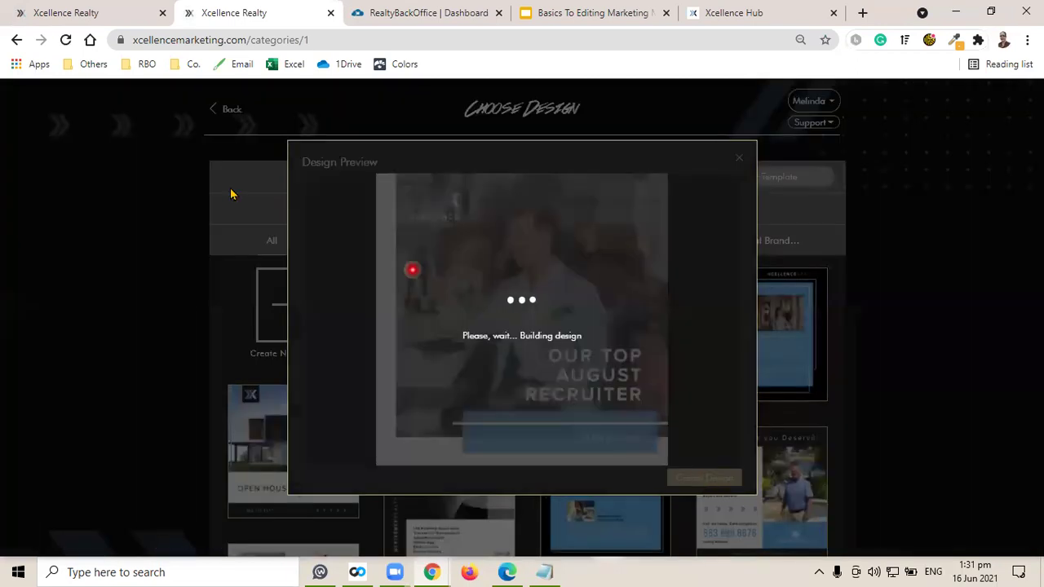
pyautogui.click(84, 8)
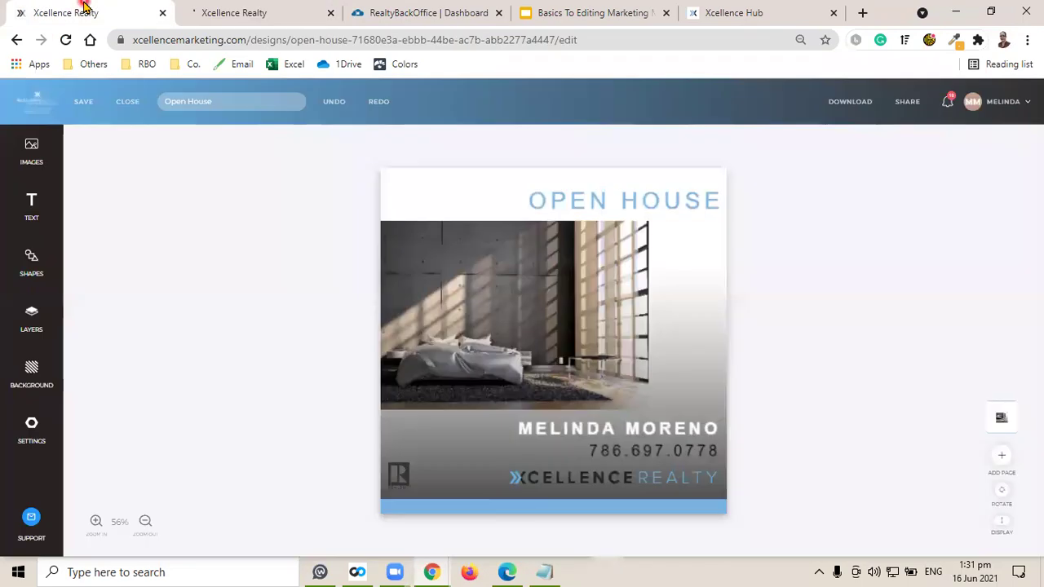
pyautogui.click(268, 10)
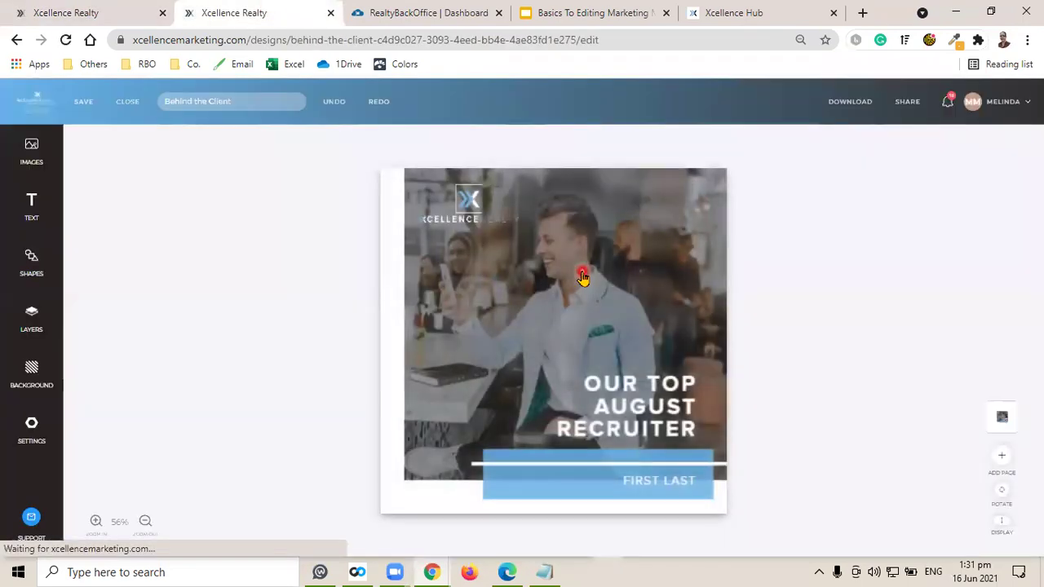
# Add a blank page and delete the template's original page, leaving an empty canvas.
pyautogui.click(1000, 454)
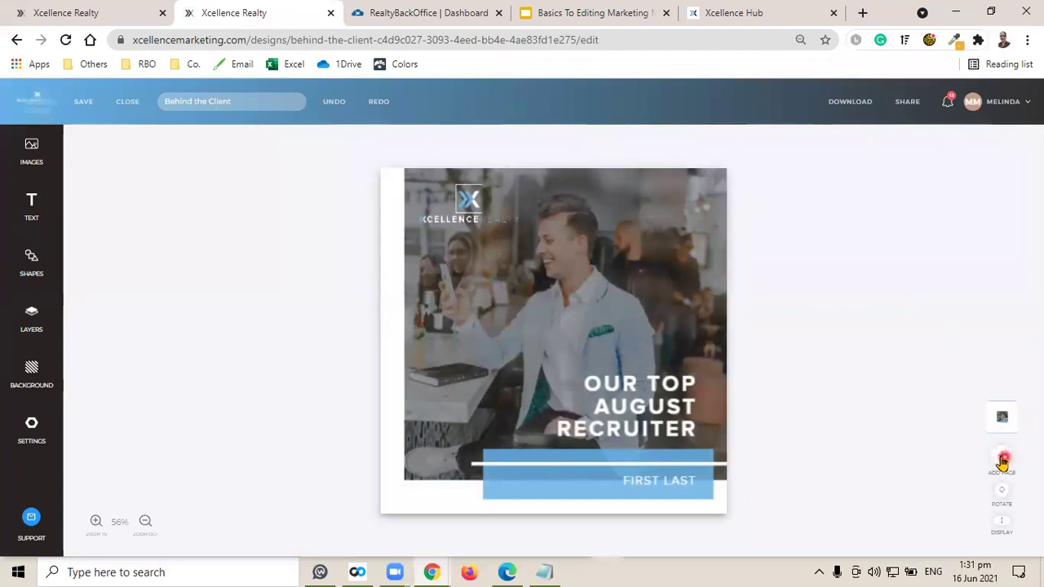
pyautogui.click(1003, 461)
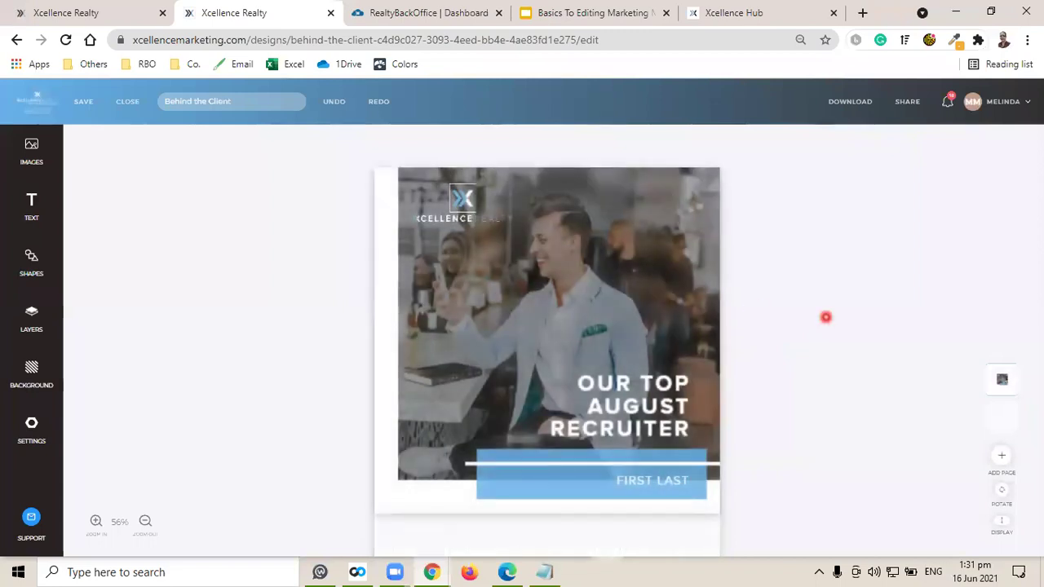
pyautogui.moveTo(1002, 379)
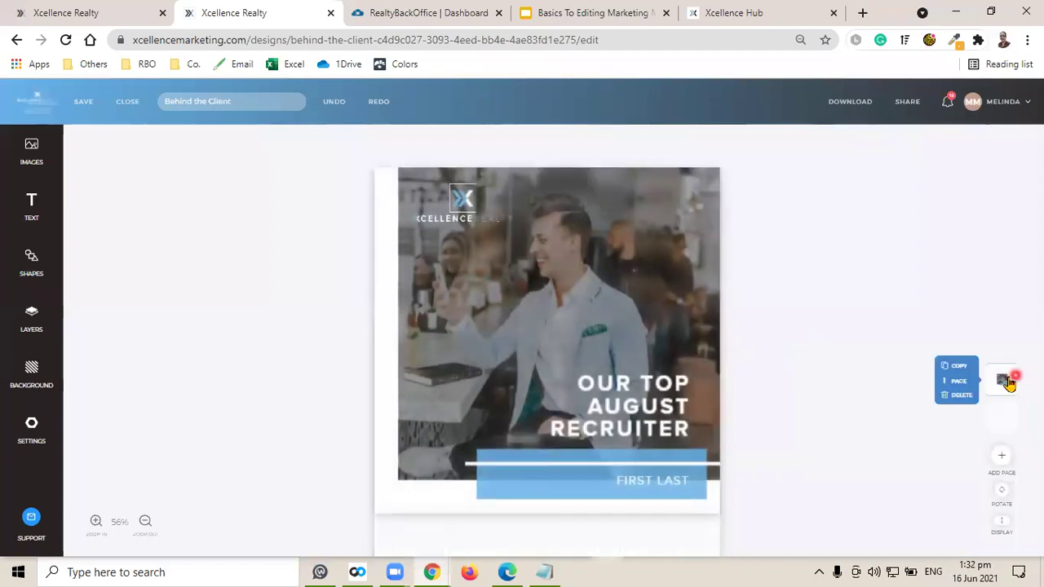
pyautogui.click(965, 395)
pyautogui.click(620, 346)
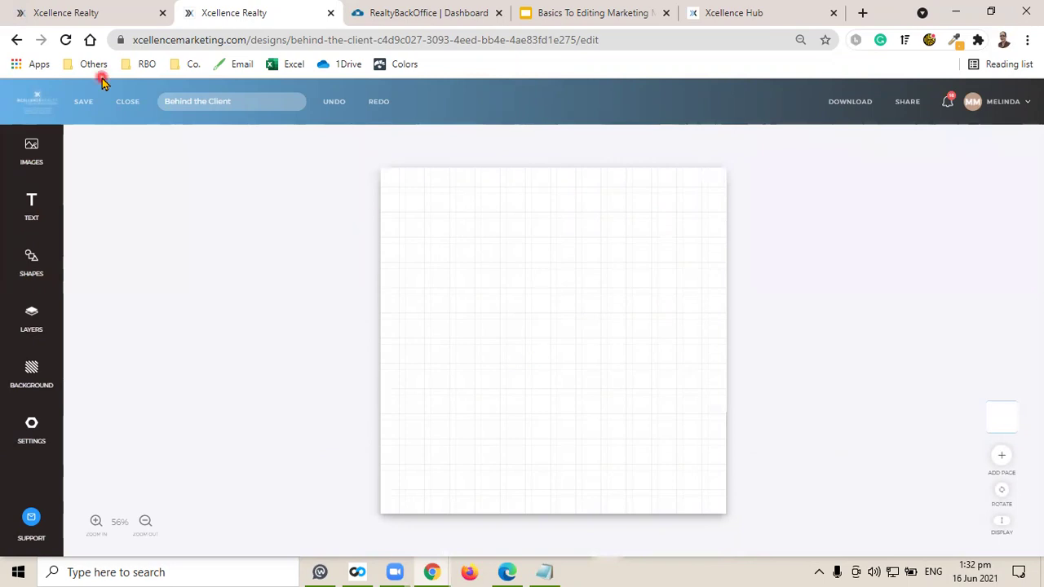
pyautogui.click(93, 6)
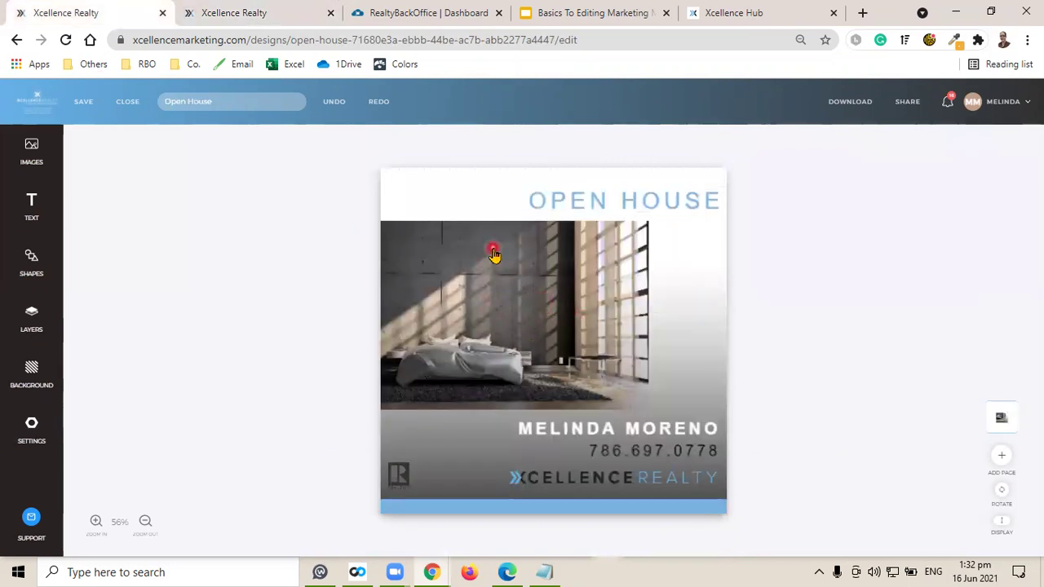
pyautogui.click(249, 10)
pyautogui.click(591, 325)
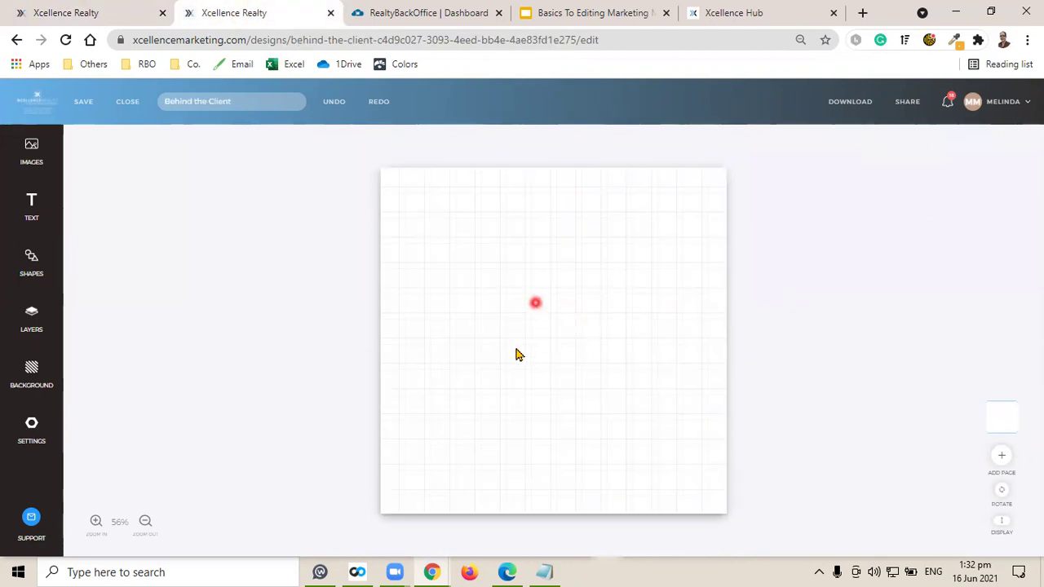
# Set the Behind the Client page background to solid white, #FFFFFFFF.
pyautogui.click(29, 380)
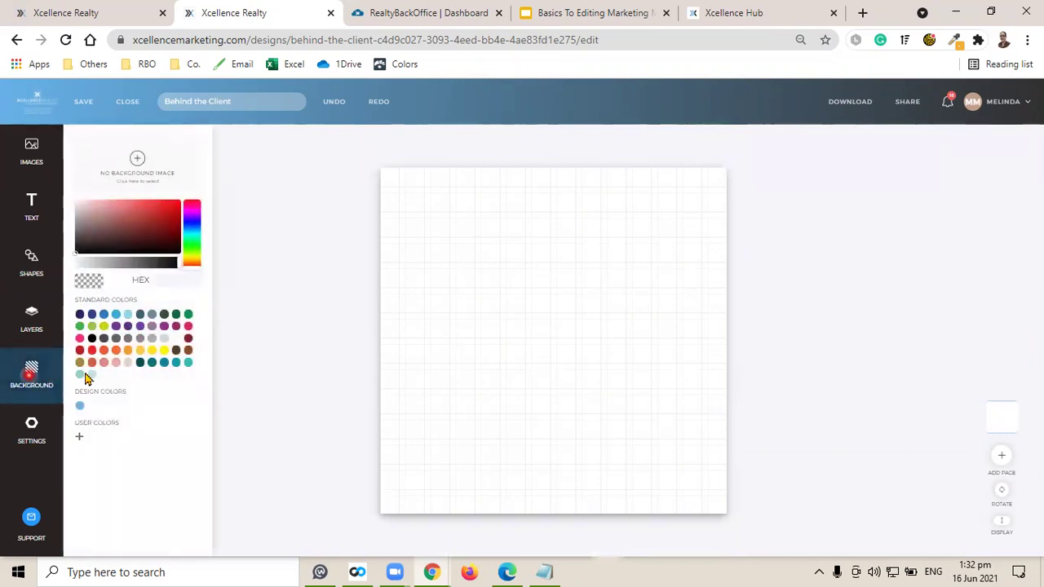
pyautogui.click(176, 339)
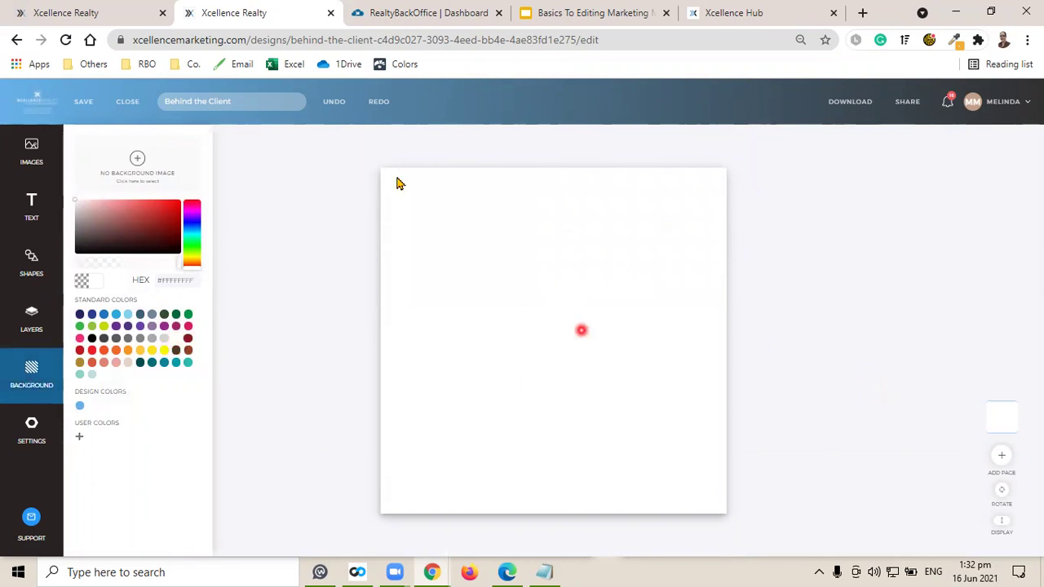
pyautogui.click(96, 7)
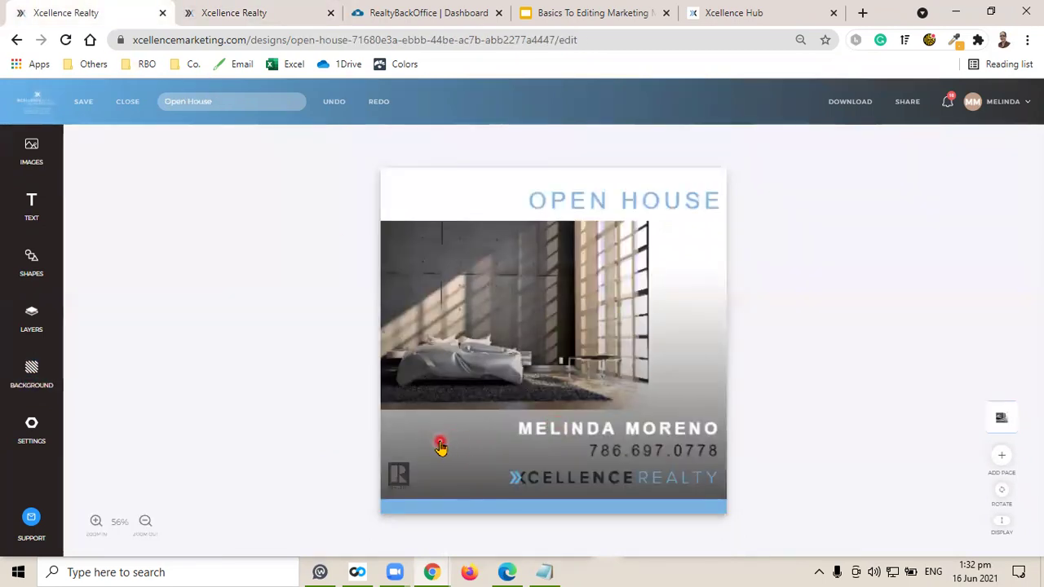
pyautogui.click(245, 13)
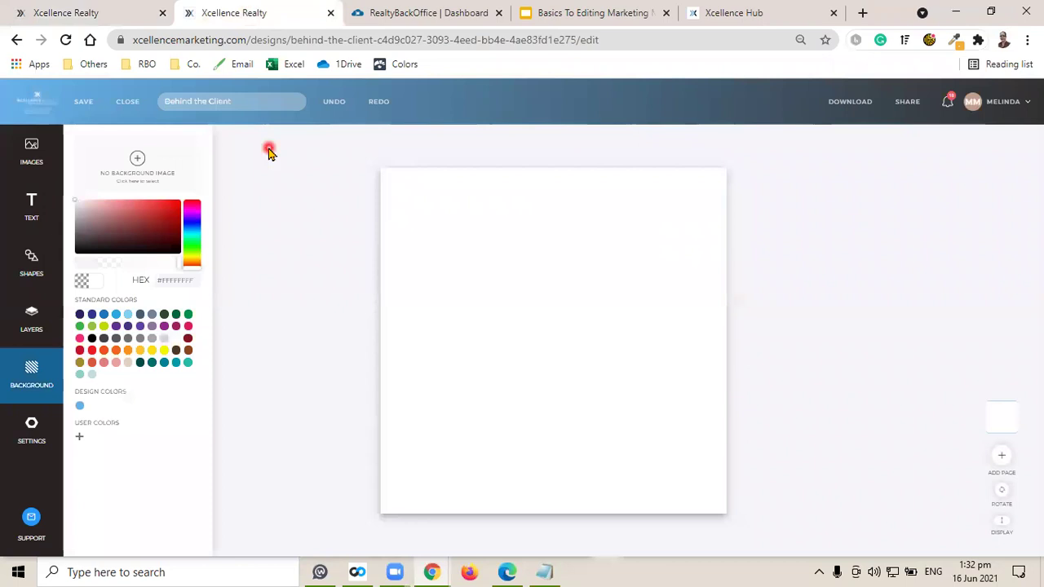
pyautogui.click(27, 158)
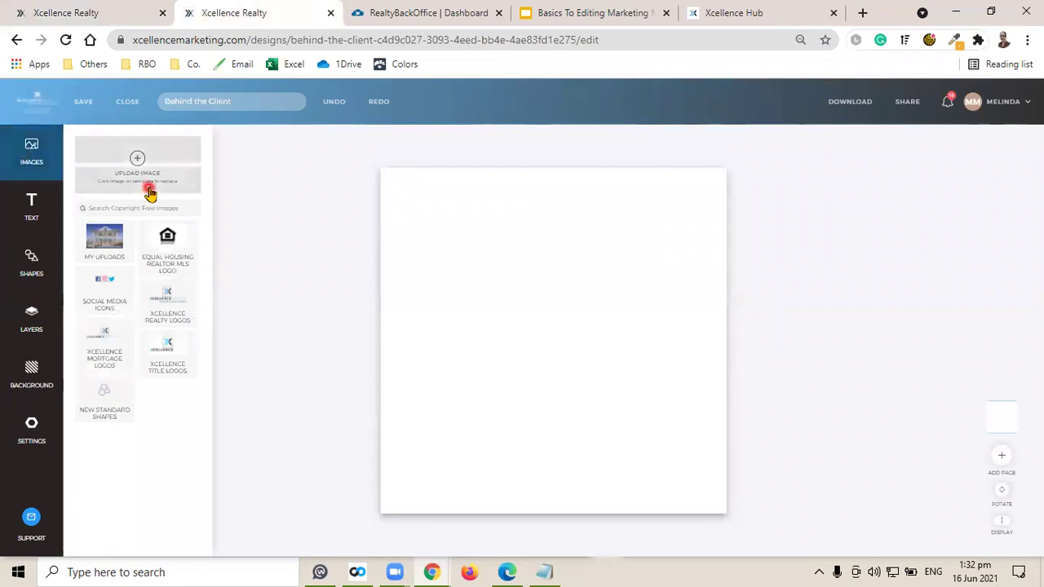
# Add the gradient square from New Standard Shapes, rotate it to fade vertically, and stretch it over the canvas.
pyautogui.click(103, 412)
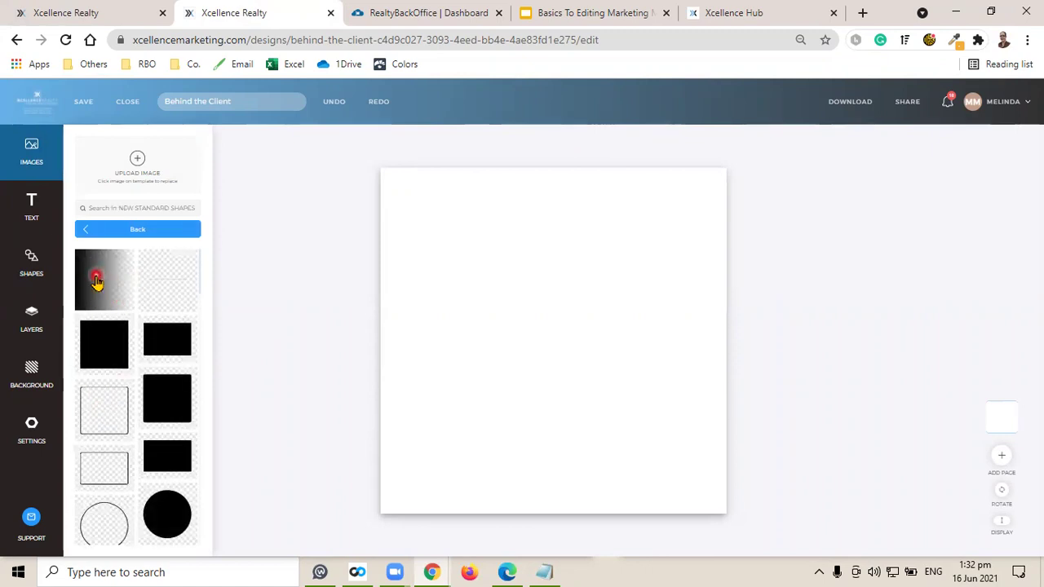
pyautogui.click(95, 282)
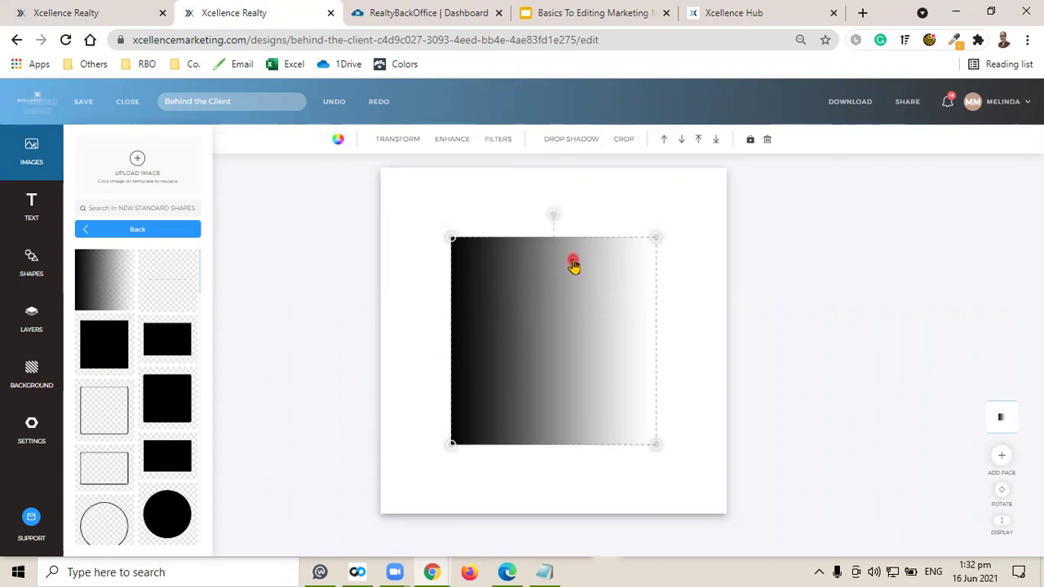
pyautogui.moveTo(551, 212); pyautogui.dragTo(428, 343)
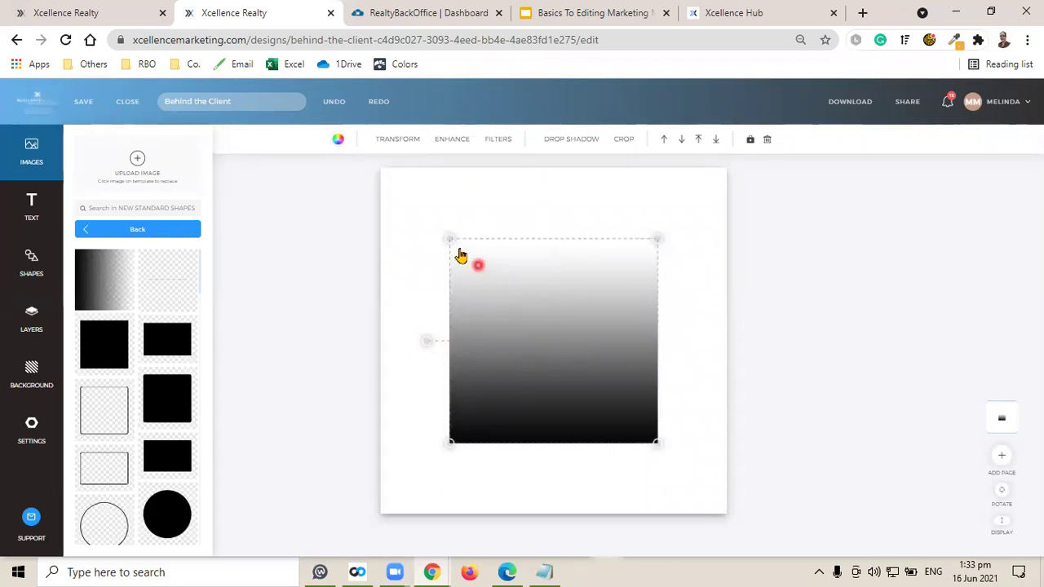
pyautogui.moveTo(449, 238); pyautogui.dragTo(367, 181)
pyautogui.click(732, 484)
pyautogui.click(620, 420)
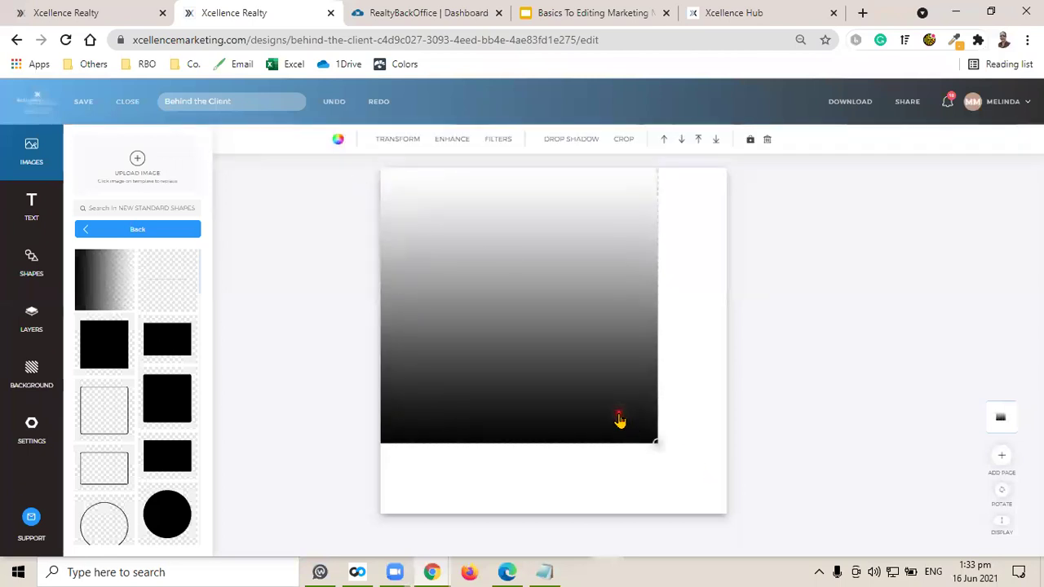
pyautogui.moveTo(657, 444); pyautogui.dragTo(735, 510)
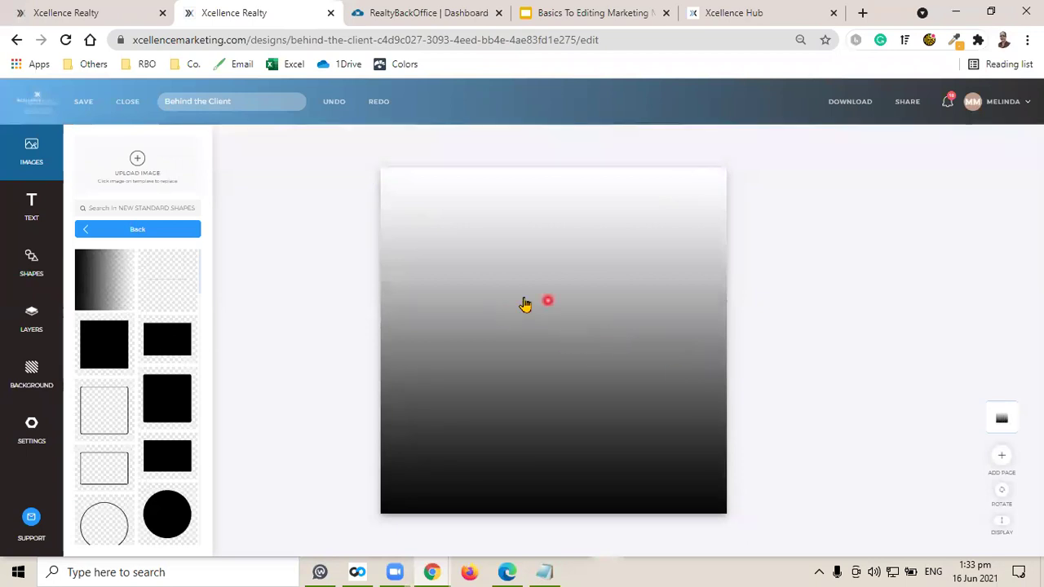
pyautogui.moveTo(562, 315); pyautogui.dragTo(559, 390)
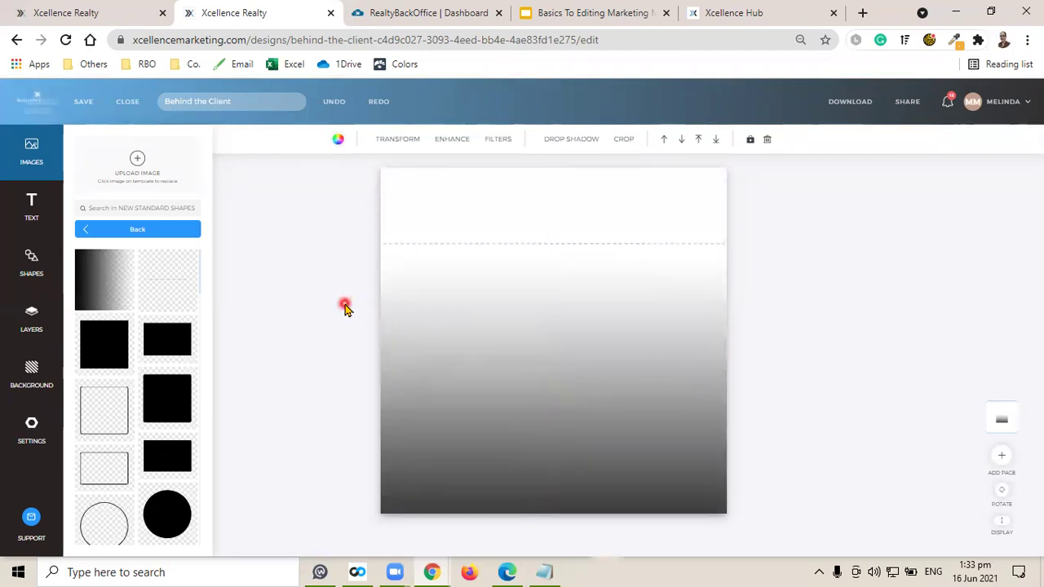
# Save the gradient design and compare it with the Open House design.
pyautogui.click(84, 101)
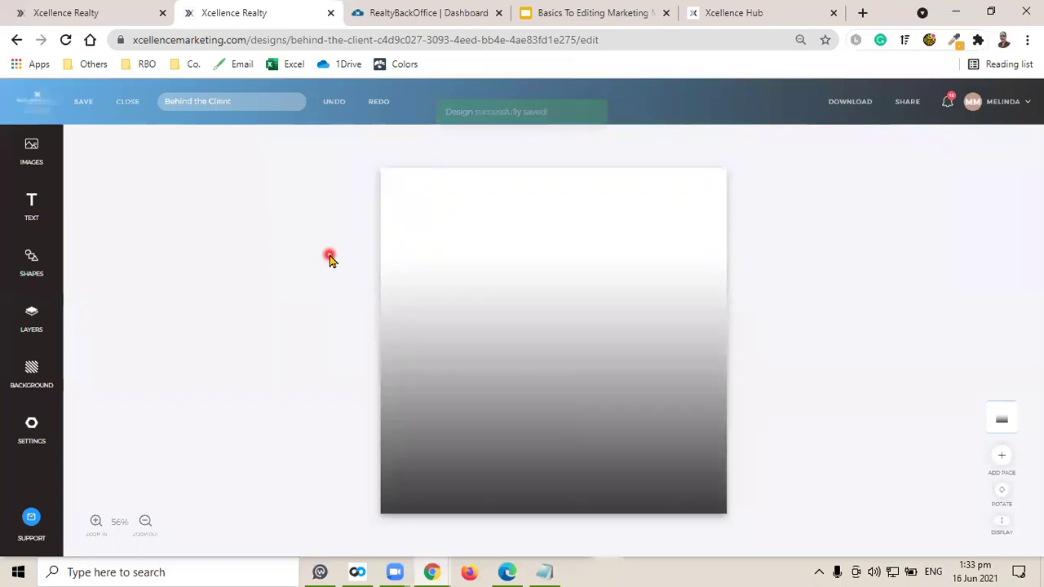
pyautogui.click(155, 17)
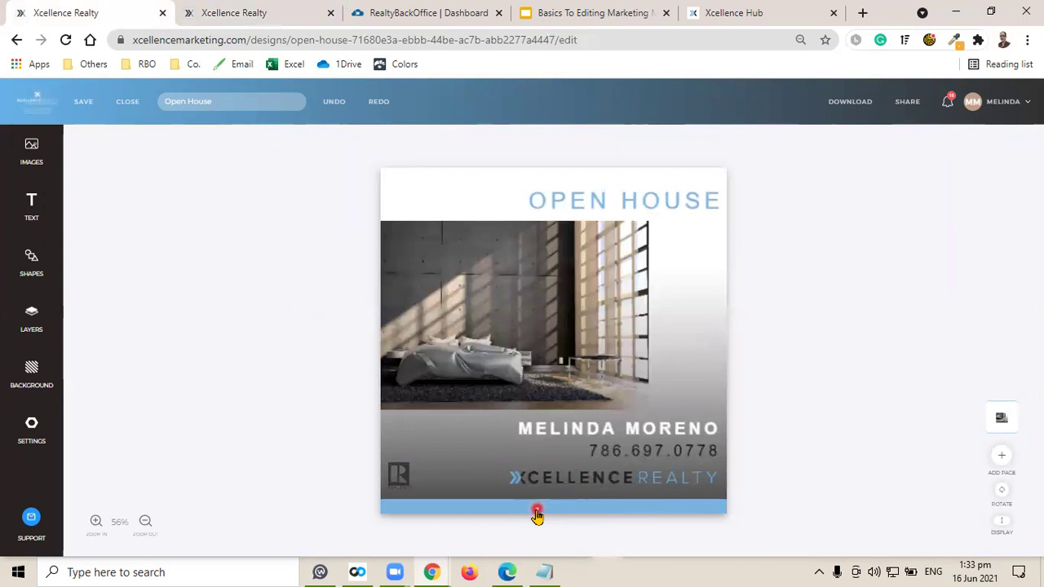
pyautogui.click(252, 11)
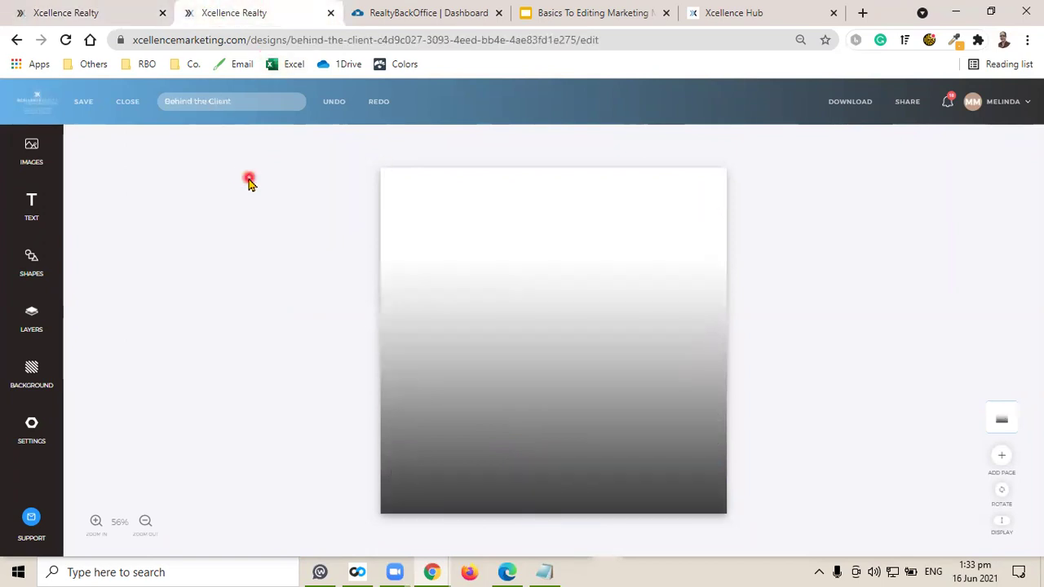
pyautogui.click(31, 152)
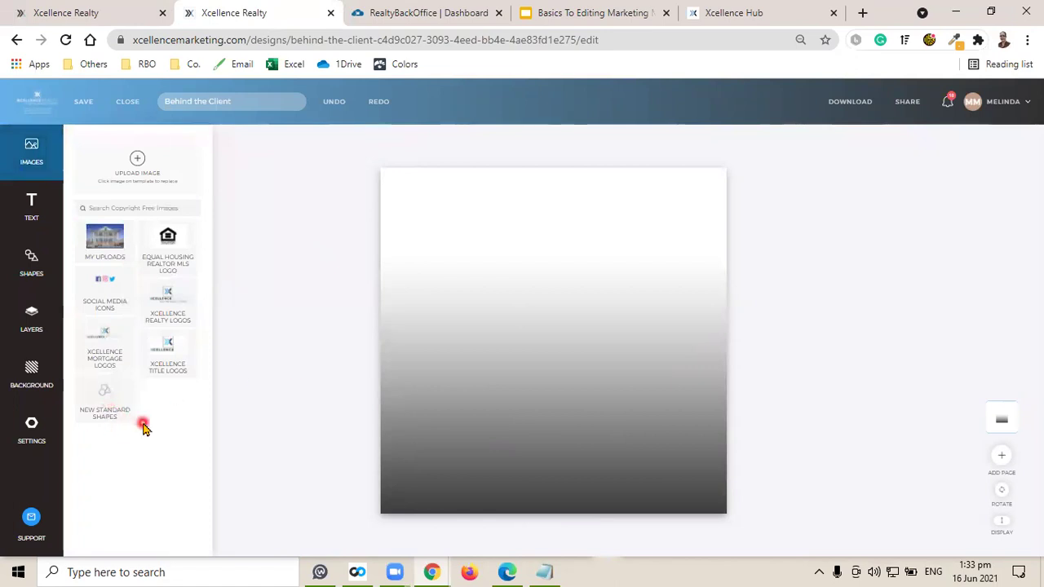
# Add a black rectangle, stretch it across the full canvas width, and move it to the bottom edge.
pyautogui.click(105, 408)
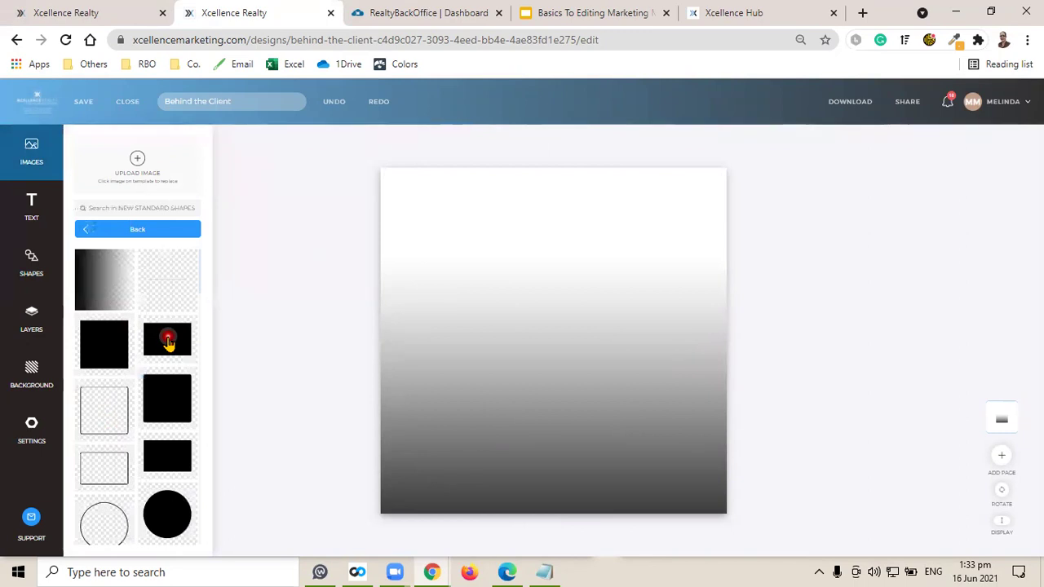
pyautogui.click(168, 342)
pyautogui.click(826, 317)
pyautogui.click(556, 323)
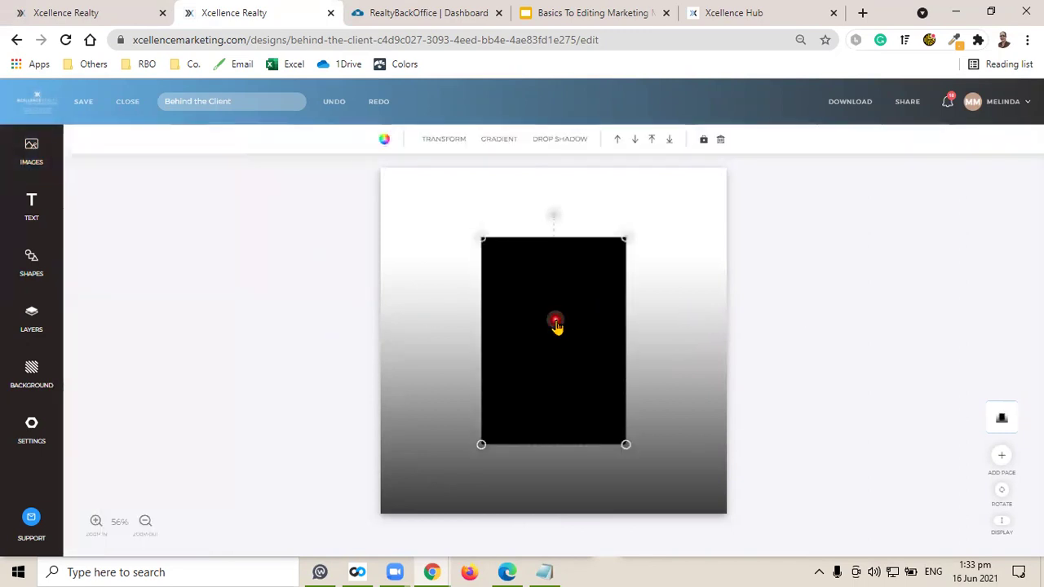
pyautogui.moveTo(549, 215); pyautogui.dragTo(412, 339)
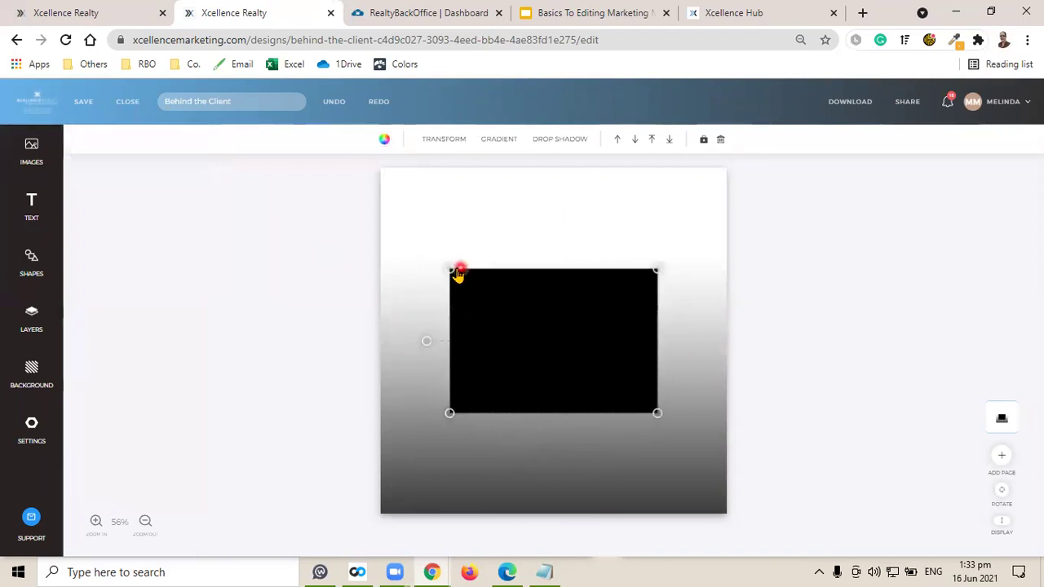
pyautogui.moveTo(449, 266); pyautogui.dragTo(368, 215)
pyautogui.click(562, 362)
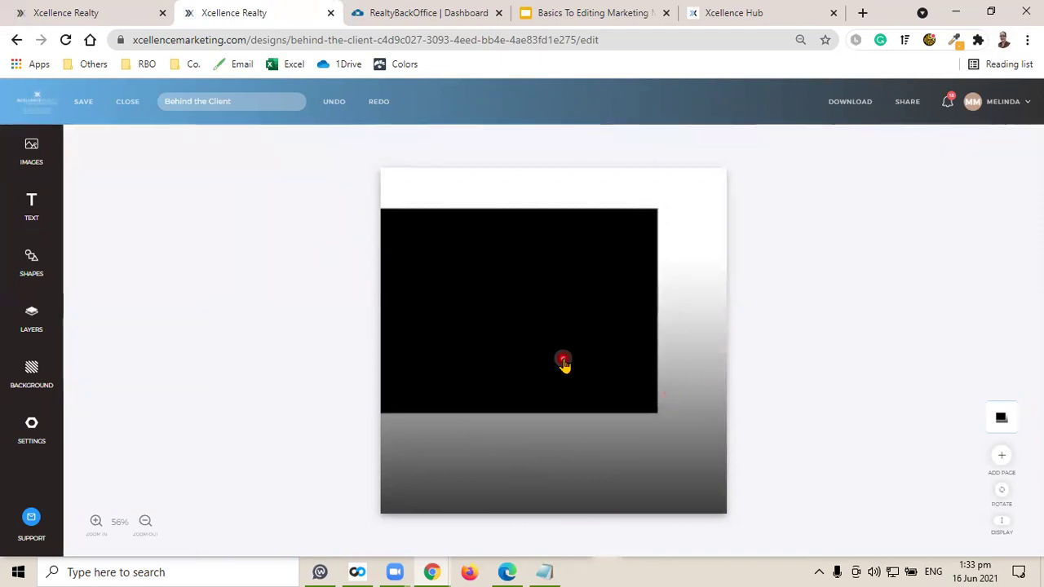
pyautogui.moveTo(657, 412); pyautogui.dragTo(758, 449)
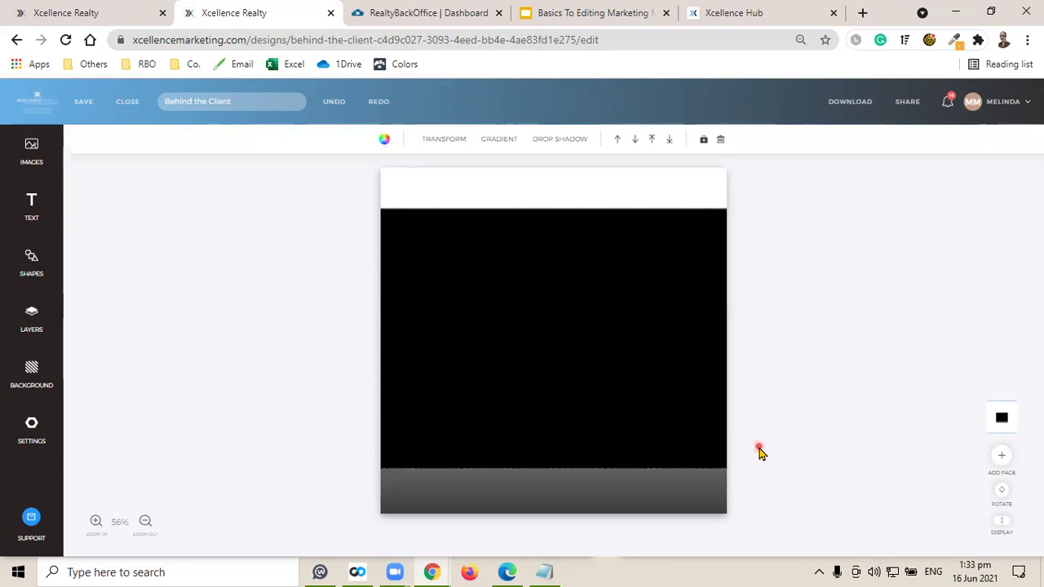
pyautogui.moveTo(585, 232); pyautogui.dragTo(591, 522)
pyautogui.click(591, 522)
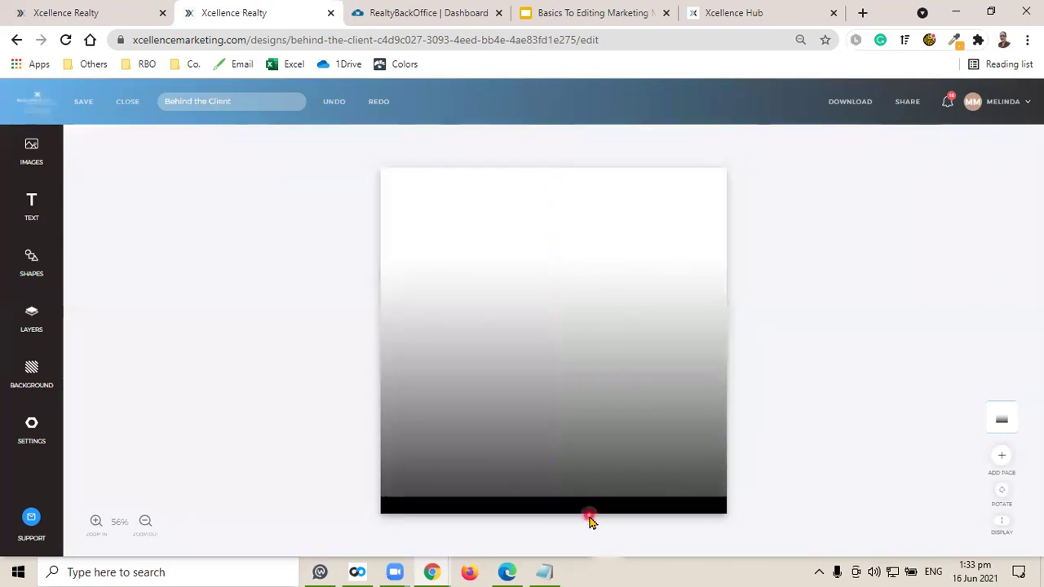
# Save the design with the black bottom bar and bring up the Open House design.
pyautogui.click(84, 101)
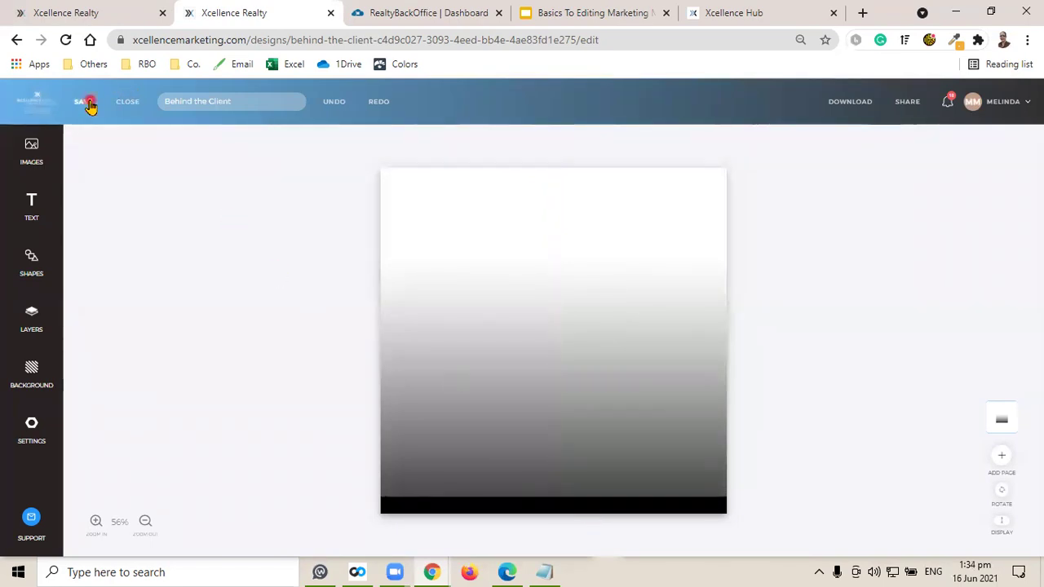
pyautogui.click(335, 259)
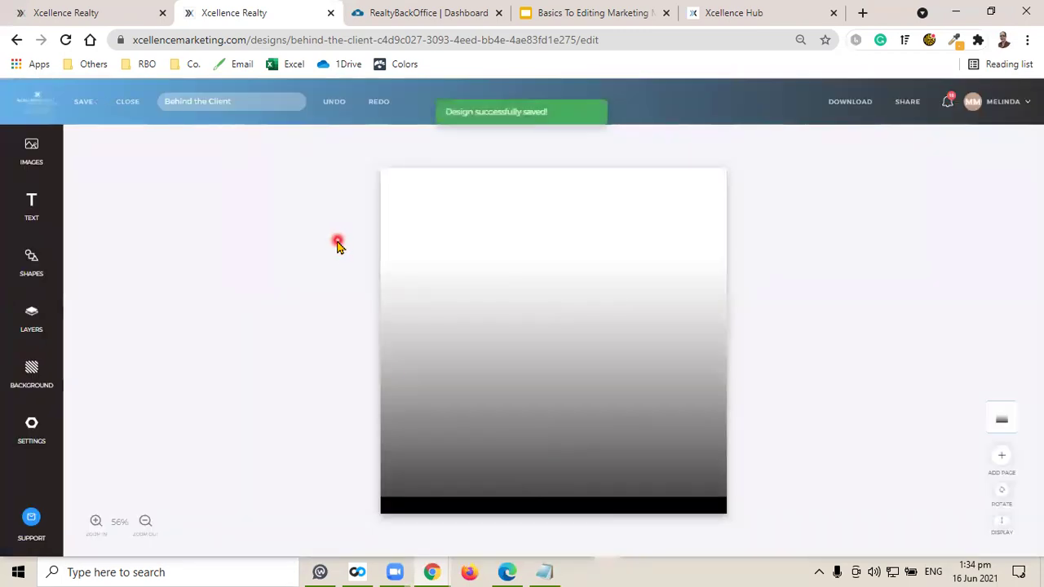
pyautogui.click(524, 507)
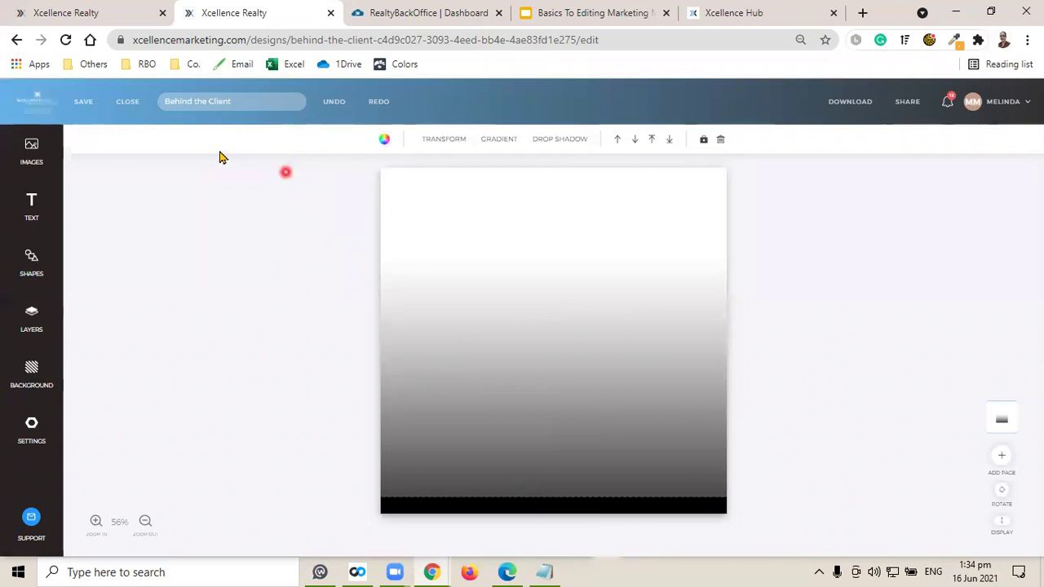
pyautogui.click(103, 12)
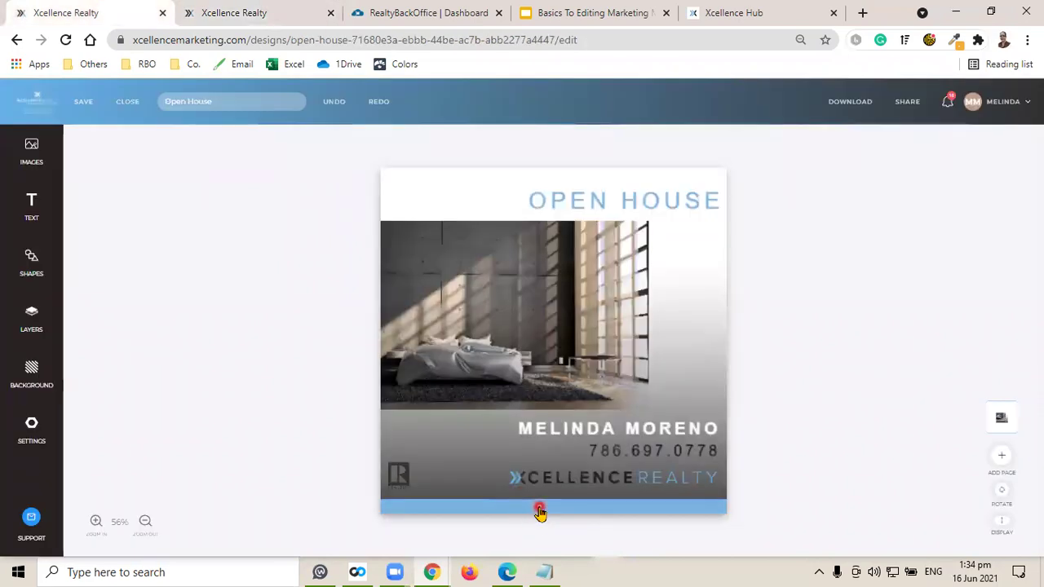
# Open the Xcellence Realty Brand Guide at its Colors section showing RGB #79b3df.
pyautogui.click(425, 6)
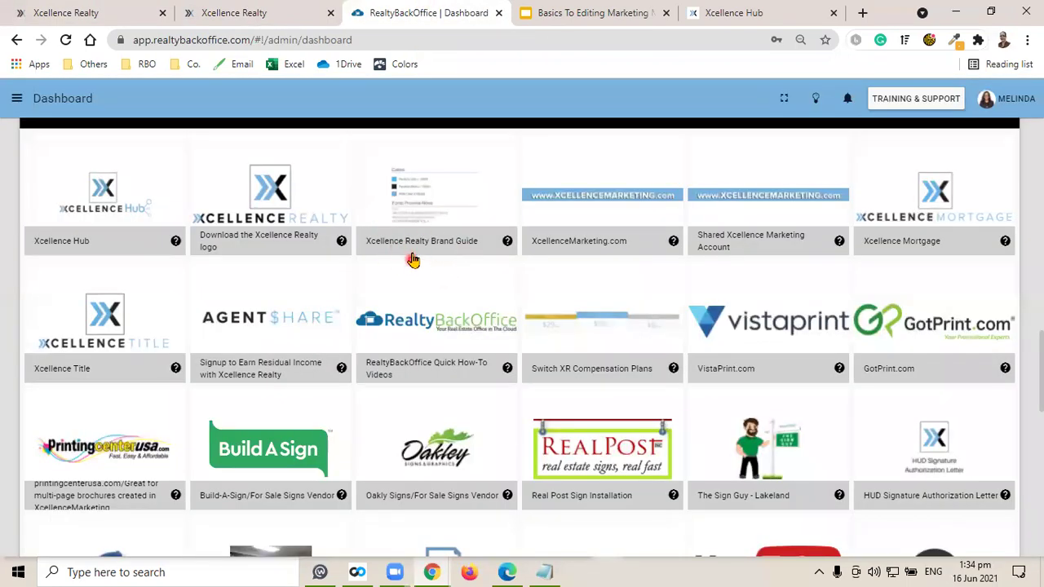
pyautogui.click(431, 196)
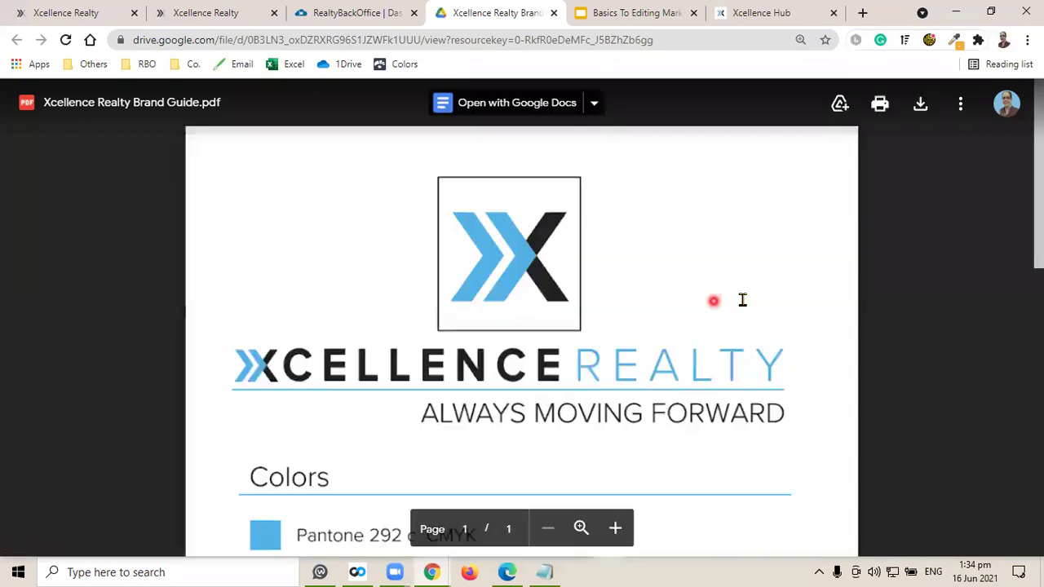
pyautogui.scroll(-4, 713, 298)
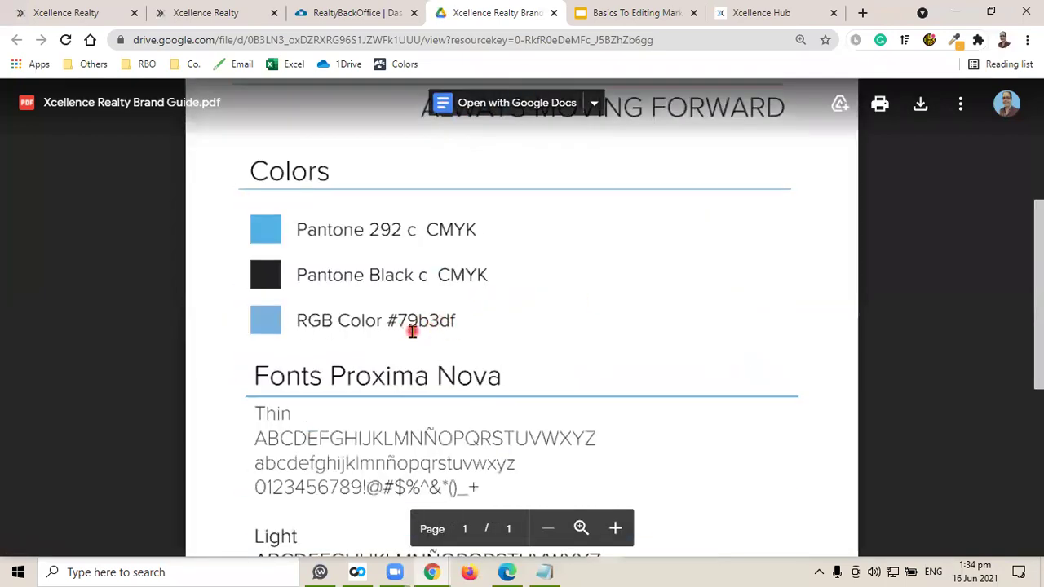
pyautogui.click(210, 12)
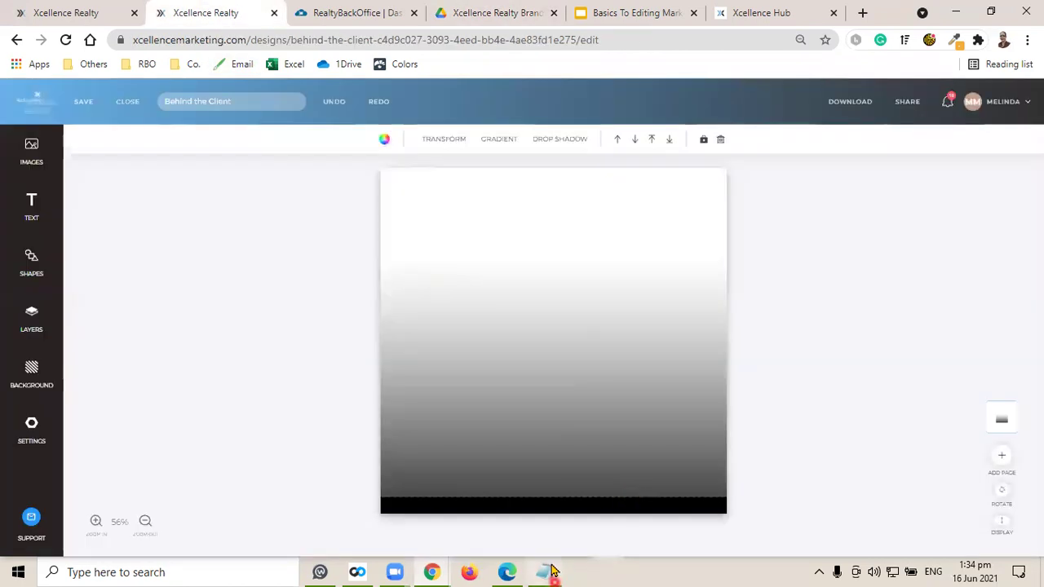
# Copy the brand hex code #79B3DF from the XM Class notes.
pyautogui.click(545, 572)
pyautogui.moveTo(617, 281); pyautogui.dragTo(660, 281)
pyautogui.rightClick(660, 287)
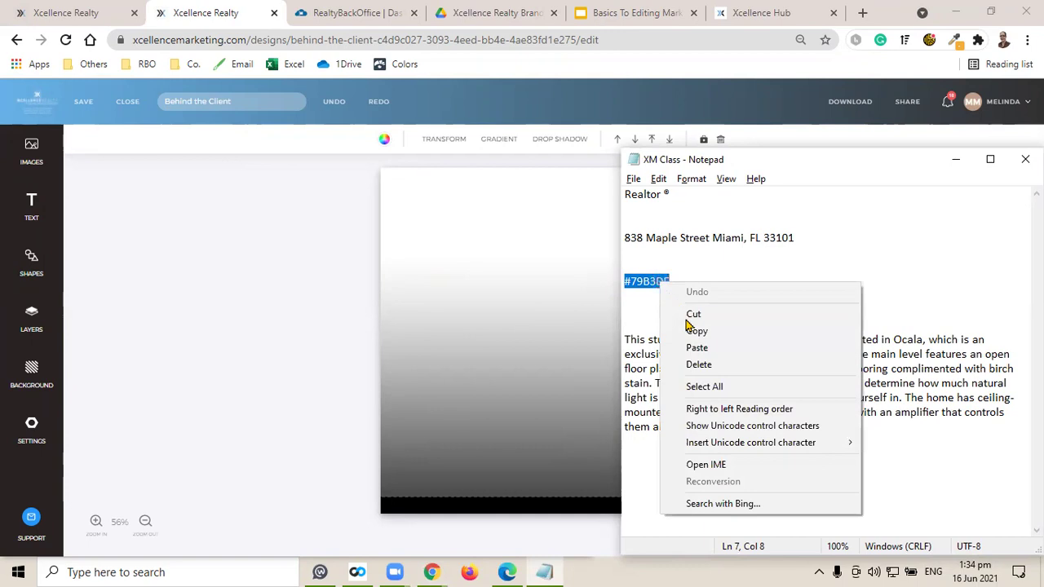
pyautogui.click(692, 328)
# Replace the bar's black RGB(0,0,0) colour with #79B3DF and save the design.
pyautogui.click(206, 12)
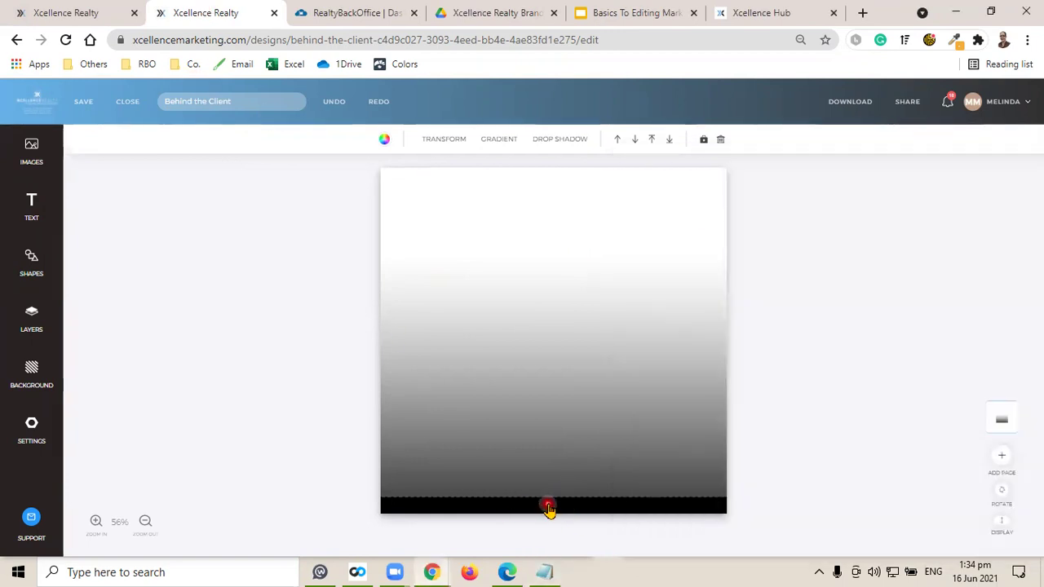
pyautogui.click(385, 140)
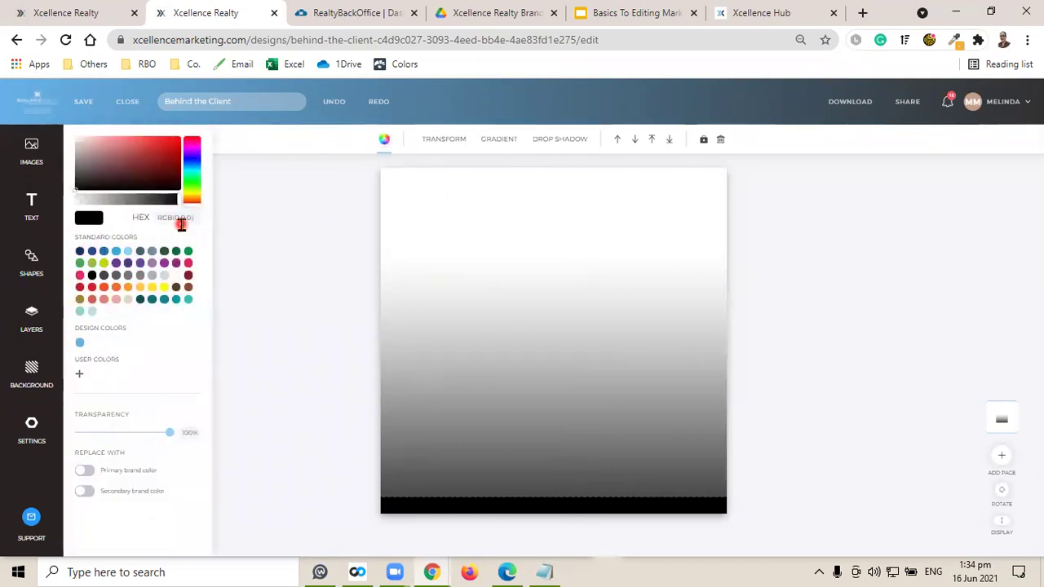
pyautogui.moveTo(176, 218); pyautogui.dragTo(270, 263)
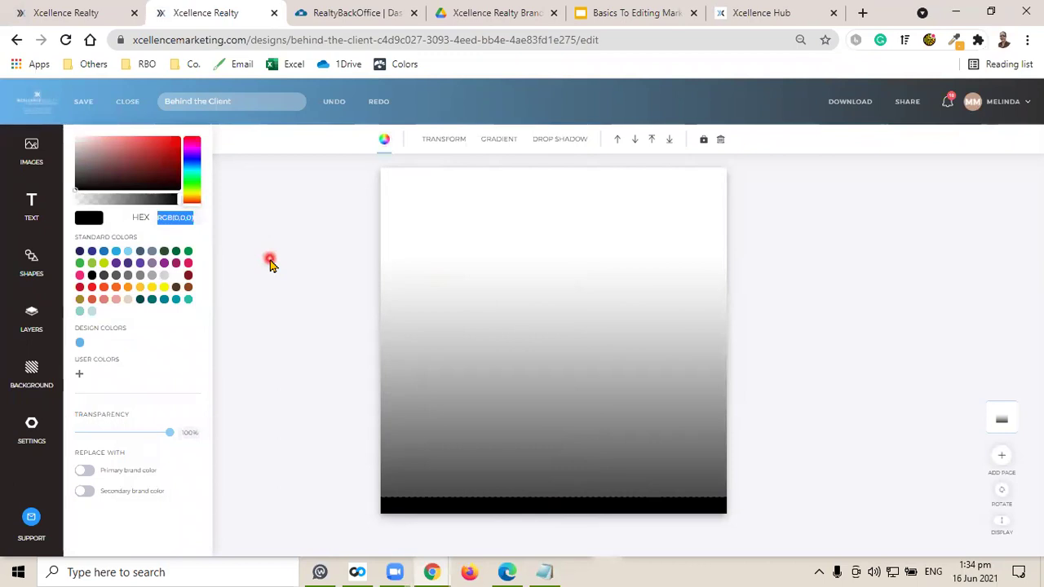
pyautogui.press('BackSpace')
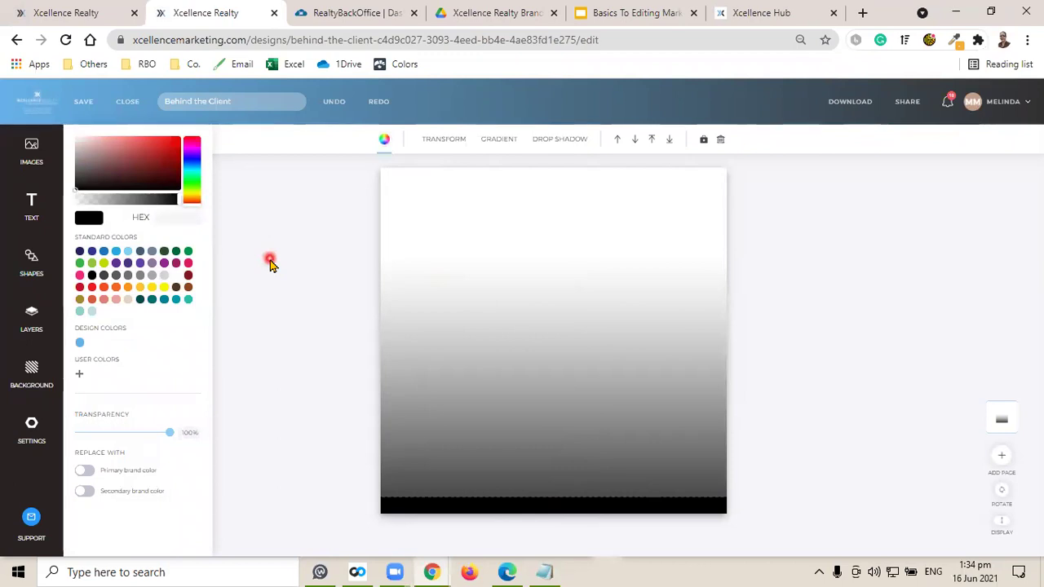
pyautogui.hotkey('ctrl', 'v')
pyautogui.click(546, 505)
pyautogui.click(62, 120)
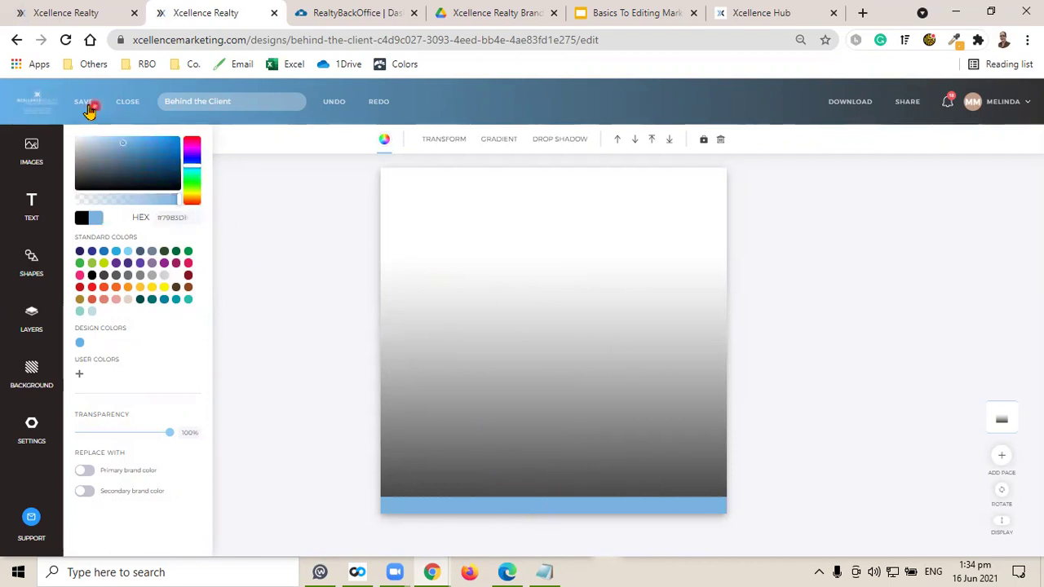
pyautogui.click(87, 105)
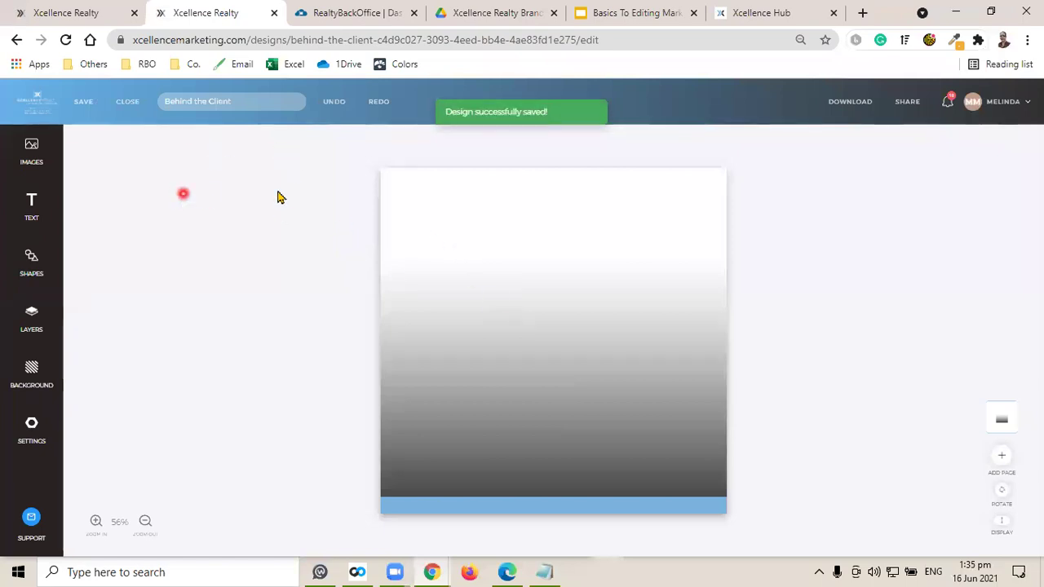
# Add the bedroom photo from My Uploads to the Behind the Client design.
pyautogui.click(31, 154)
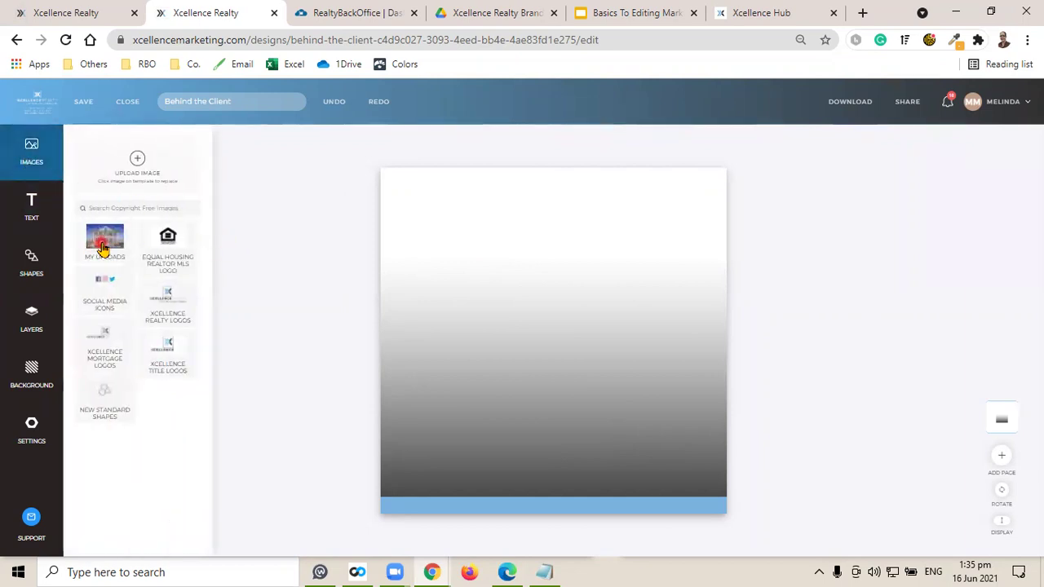
pyautogui.click(105, 239)
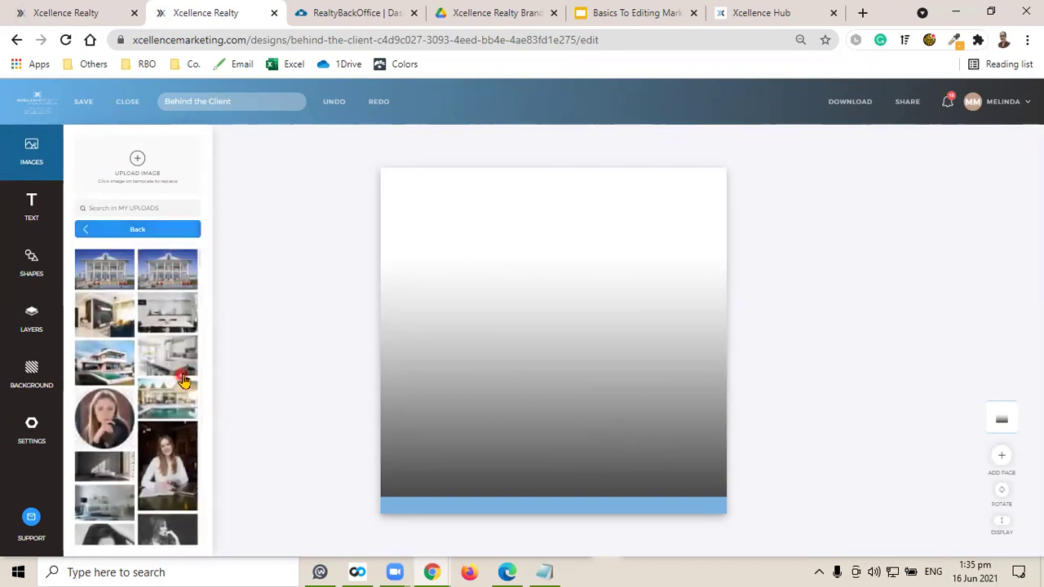
pyautogui.click(94, 464)
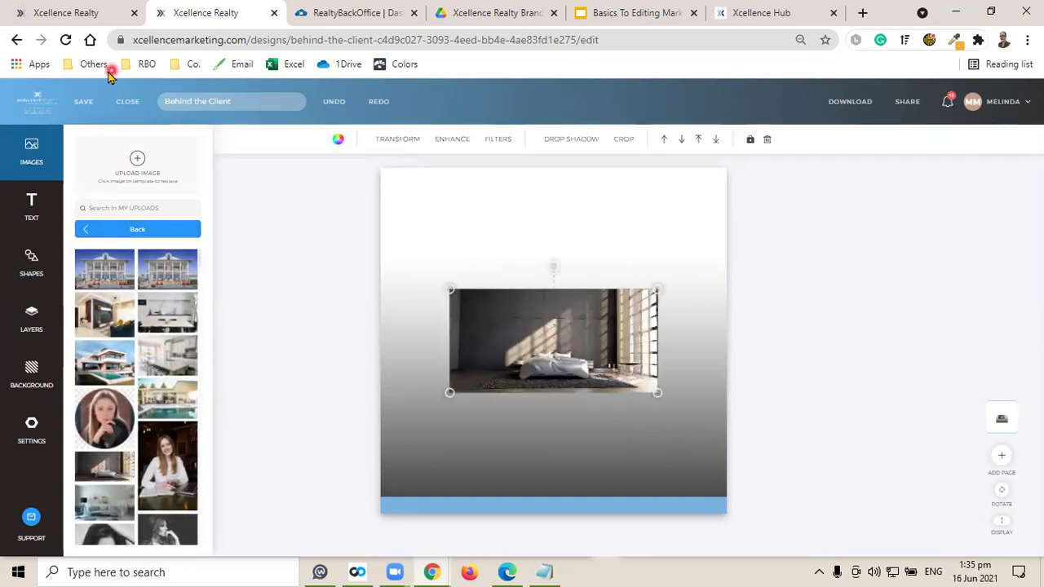
pyautogui.click(81, 7)
pyautogui.click(214, 9)
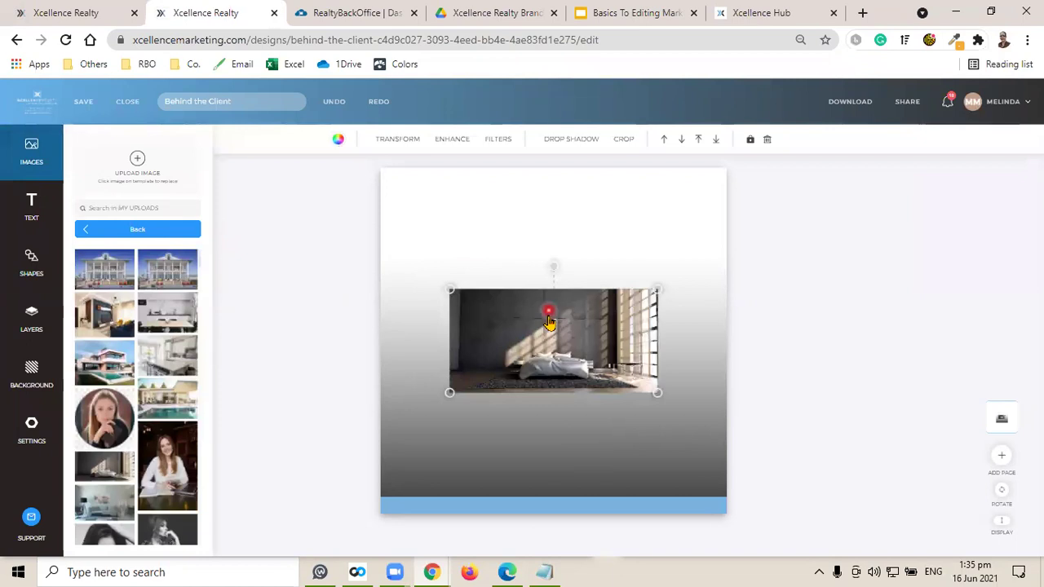
# Enlarge the bedroom photo, position it in the upper left, and save the design.
pyautogui.click(451, 292)
pyautogui.moveTo(391, 249); pyautogui.dragTo(366, 234)
pyautogui.moveTo(561, 310); pyautogui.dragTo(528, 310)
pyautogui.click(622, 382)
pyautogui.moveTo(622, 382); pyautogui.dragTo(673, 412)
pyautogui.click(599, 367)
pyautogui.moveTo(600, 367); pyautogui.dragTo(577, 343)
pyautogui.click(661, 398)
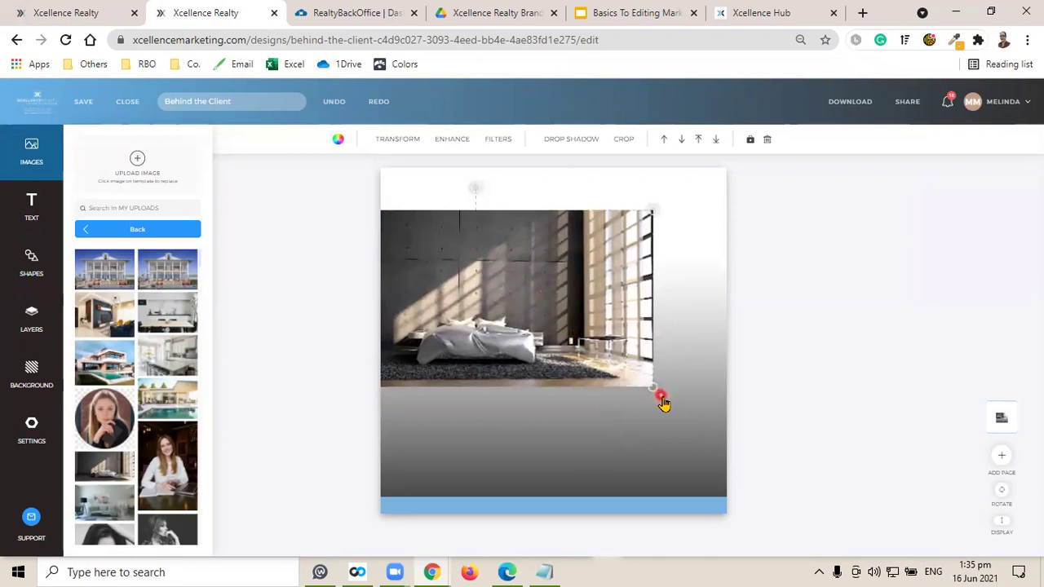
pyautogui.moveTo(657, 390); pyautogui.dragTo(673, 405)
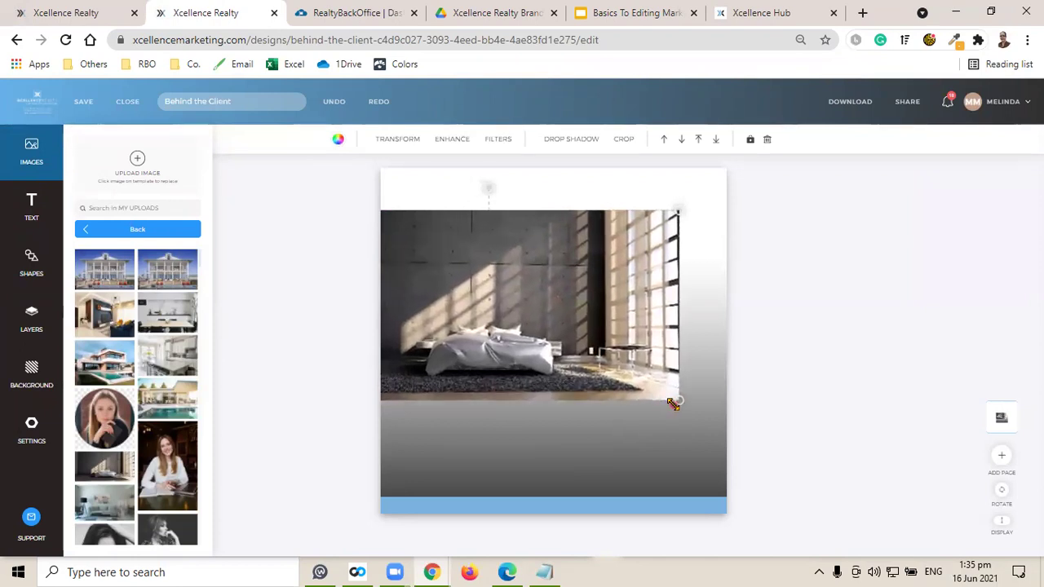
pyautogui.moveTo(601, 326); pyautogui.dragTo(593, 327)
pyautogui.moveTo(663, 403); pyautogui.dragTo(664, 406)
pyautogui.click(590, 301)
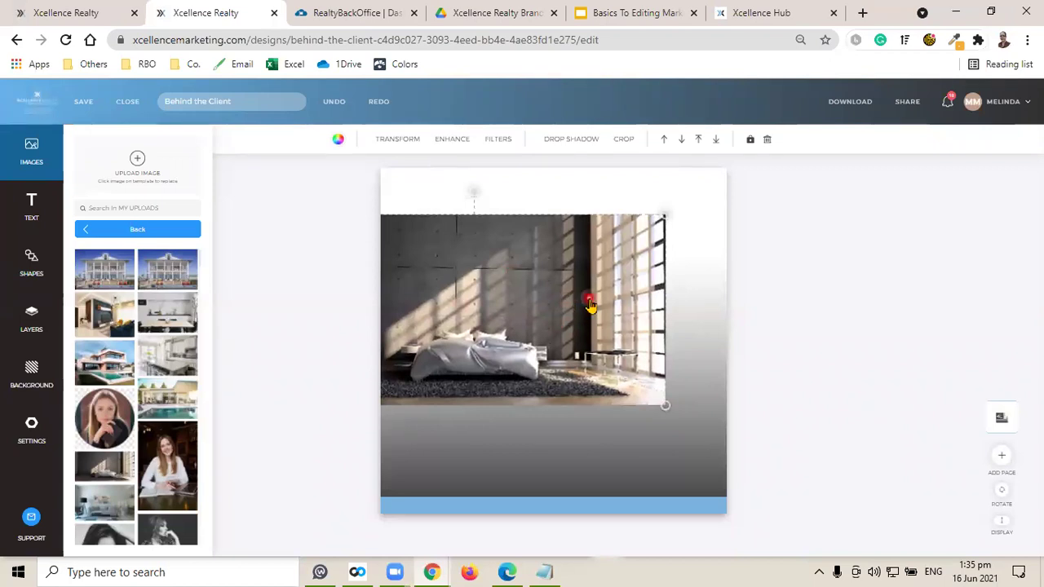
pyautogui.click(84, 102)
pyautogui.click(316, 282)
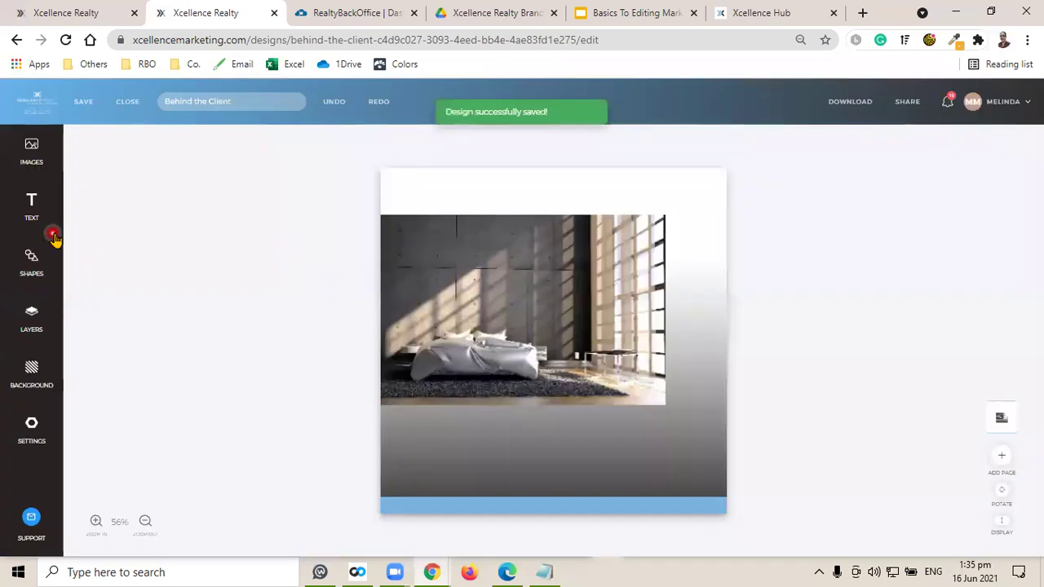
# Add the agent's name as text in the lower right, uppercase, bold and white.
pyautogui.click(32, 205)
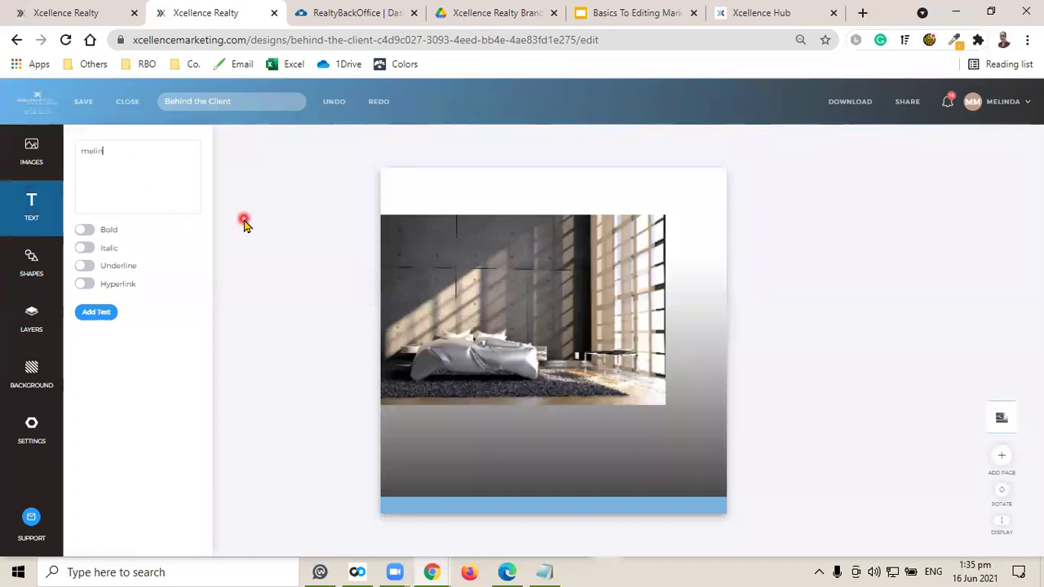
pyautogui.click(97, 312)
pyautogui.moveTo(549, 341); pyautogui.dragTo(646, 449)
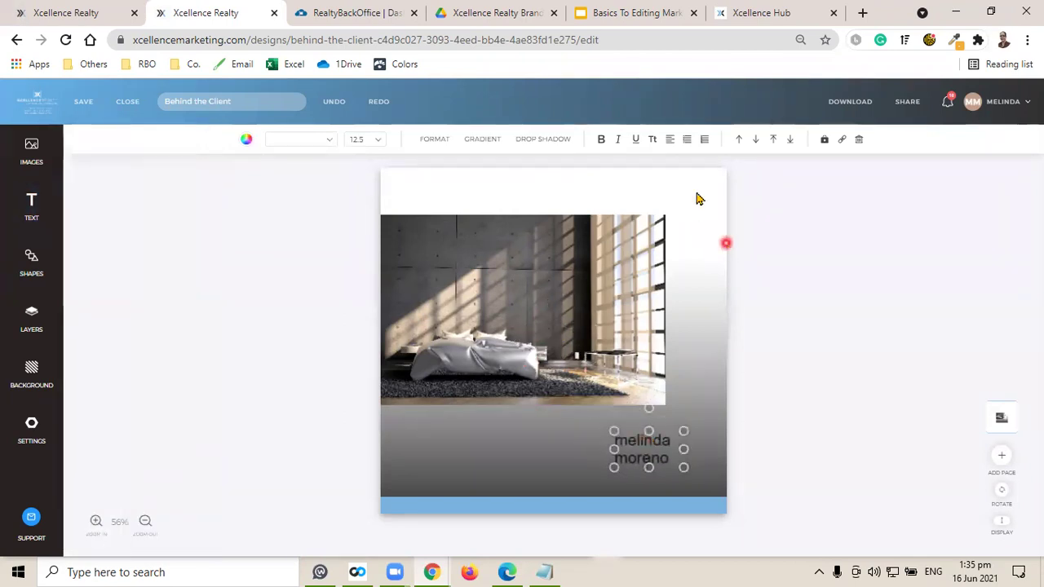
pyautogui.click(654, 142)
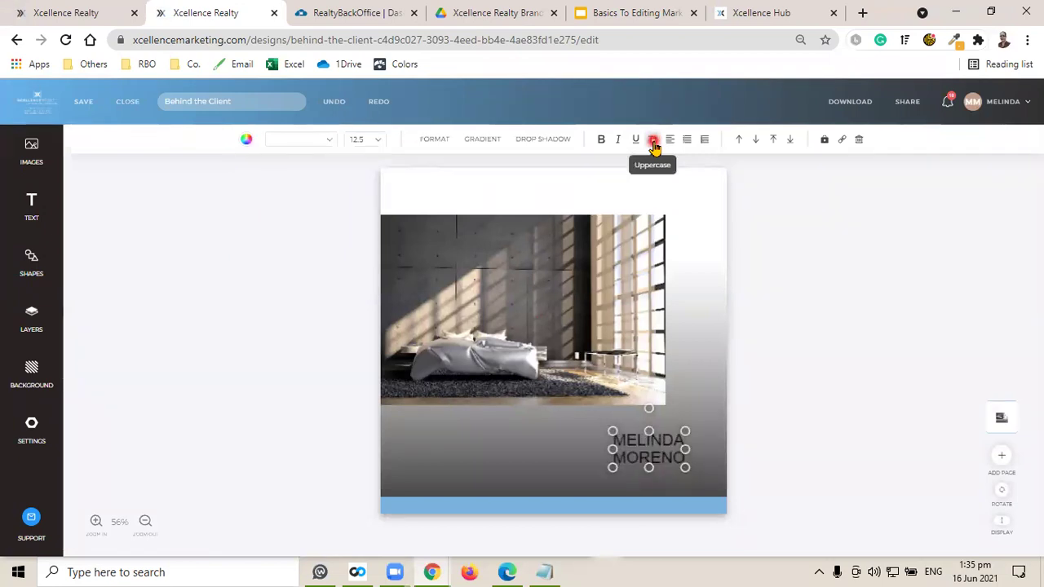
pyautogui.click(602, 142)
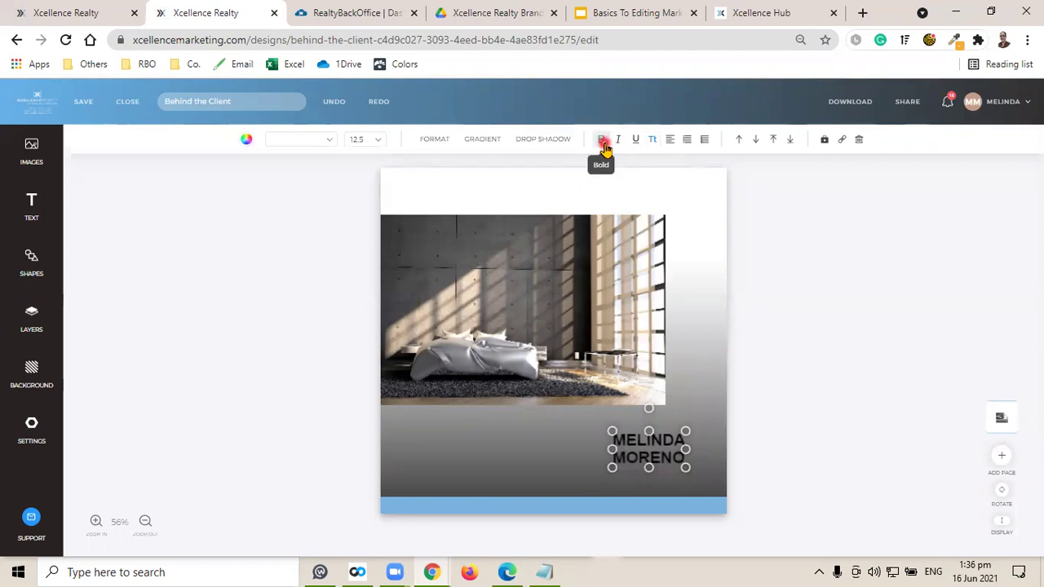
pyautogui.click(246, 140)
pyautogui.click(176, 276)
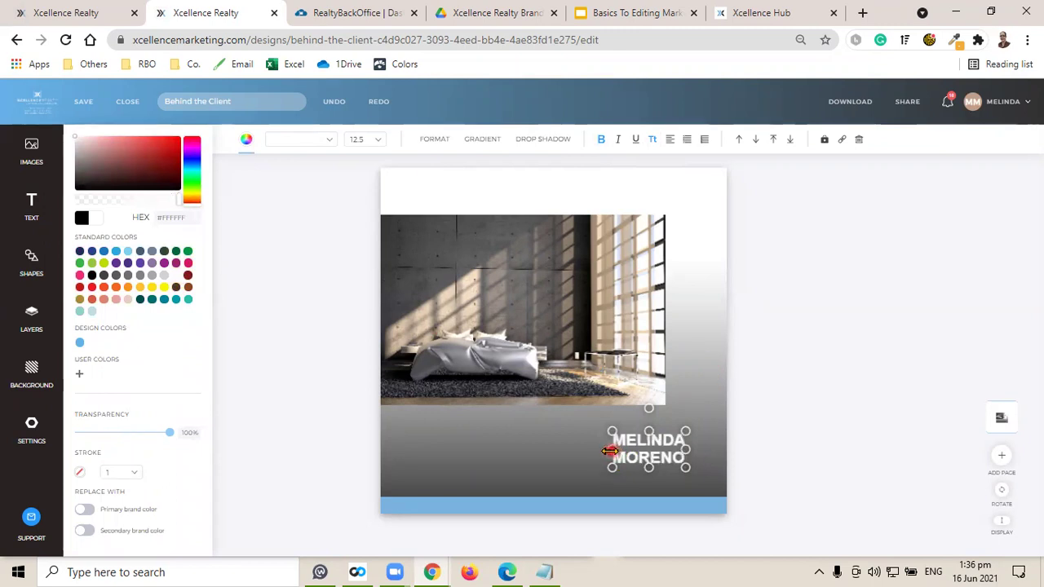
# Widen the name to one line, right-align it, and place it just below the photo.
pyautogui.moveTo(610, 451); pyautogui.dragTo(474, 450)
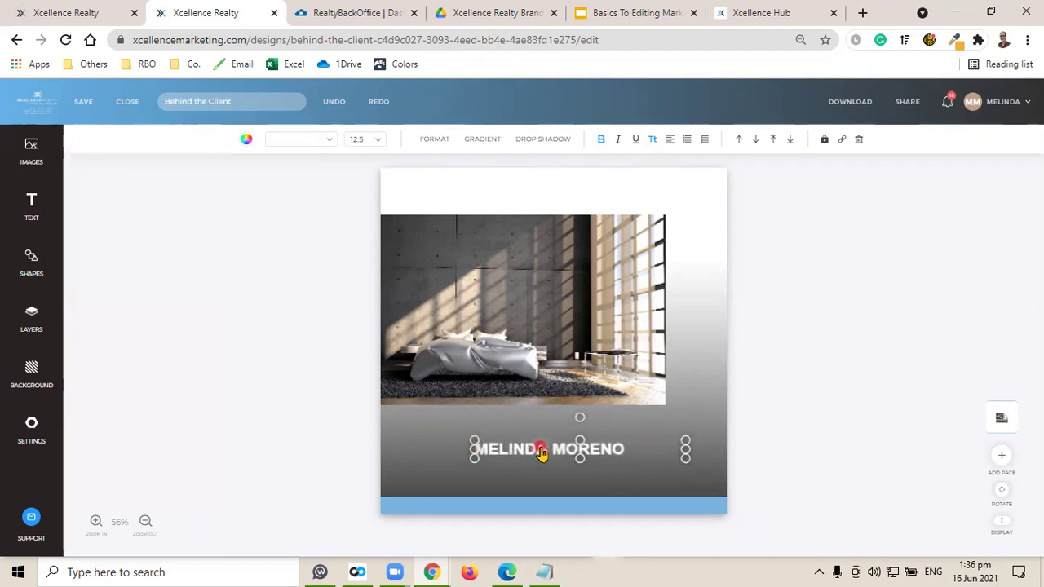
pyautogui.click(671, 142)
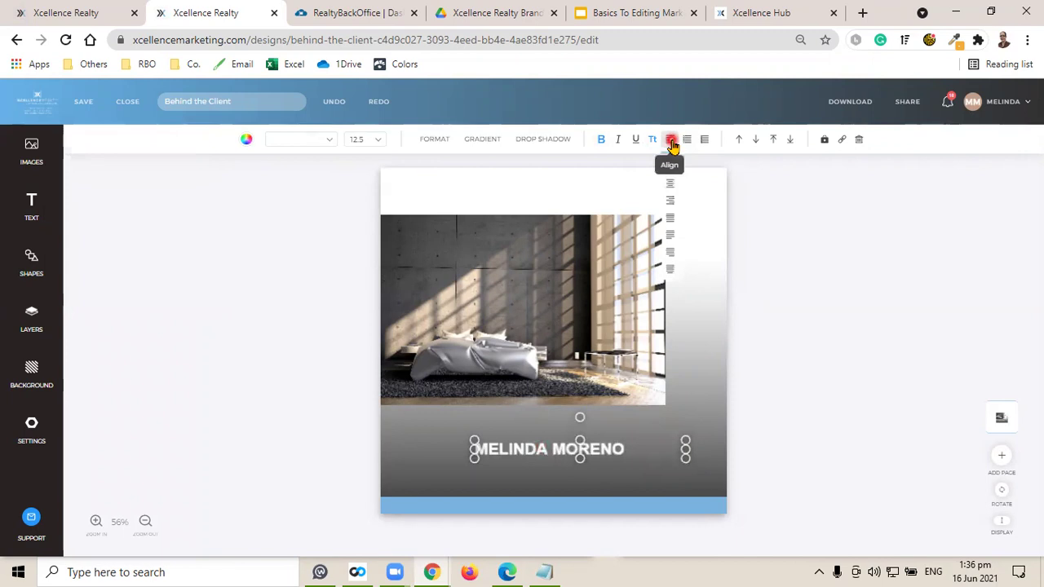
pyautogui.click(671, 203)
pyautogui.moveTo(610, 458); pyautogui.dragTo(643, 425)
# Set the agent's name letter spacing to 229 and save the design.
pyautogui.click(846, 429)
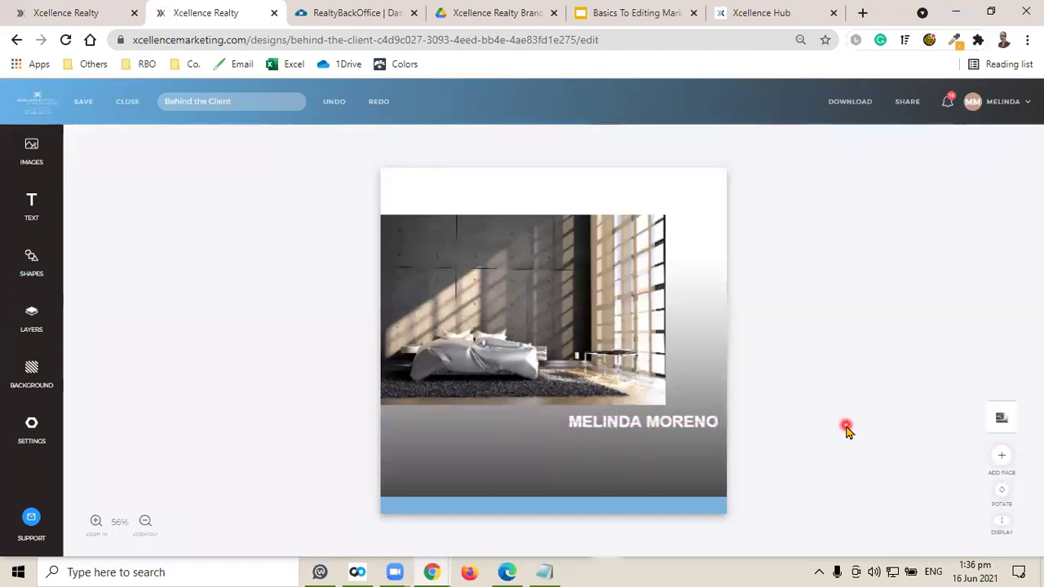
pyautogui.click(645, 426)
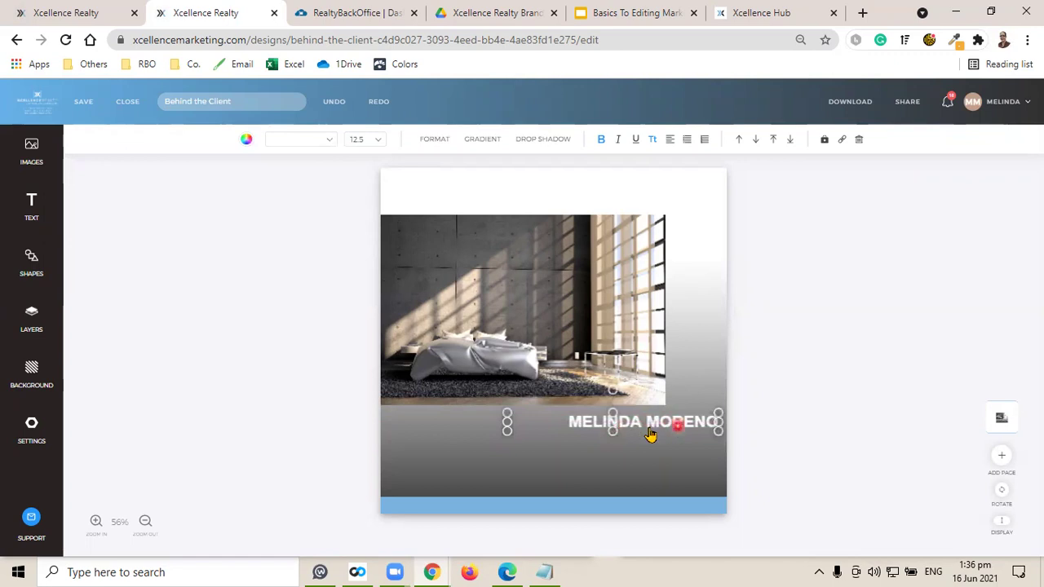
pyautogui.click(434, 140)
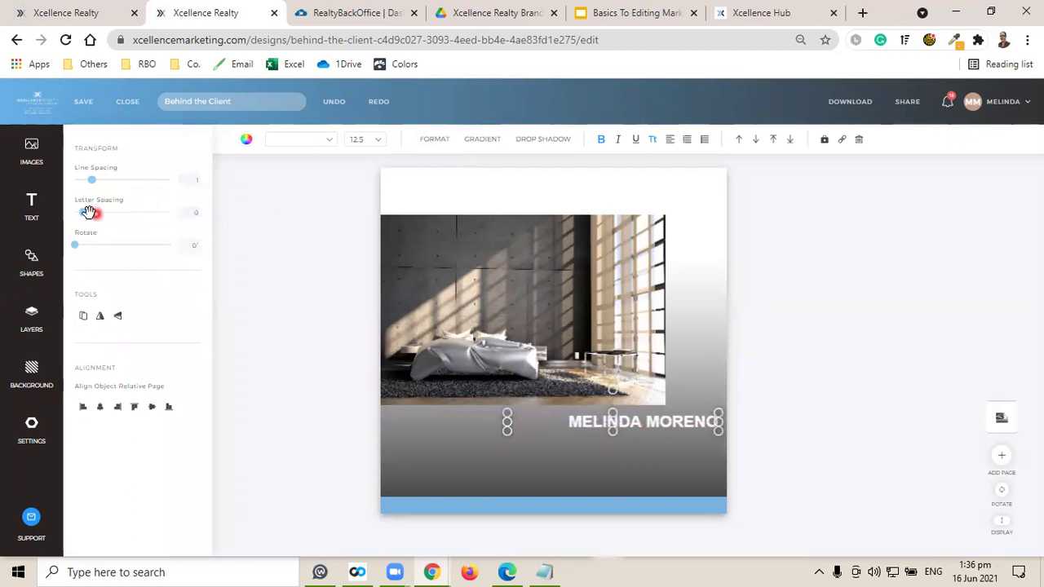
pyautogui.moveTo(84, 212); pyautogui.dragTo(104, 213)
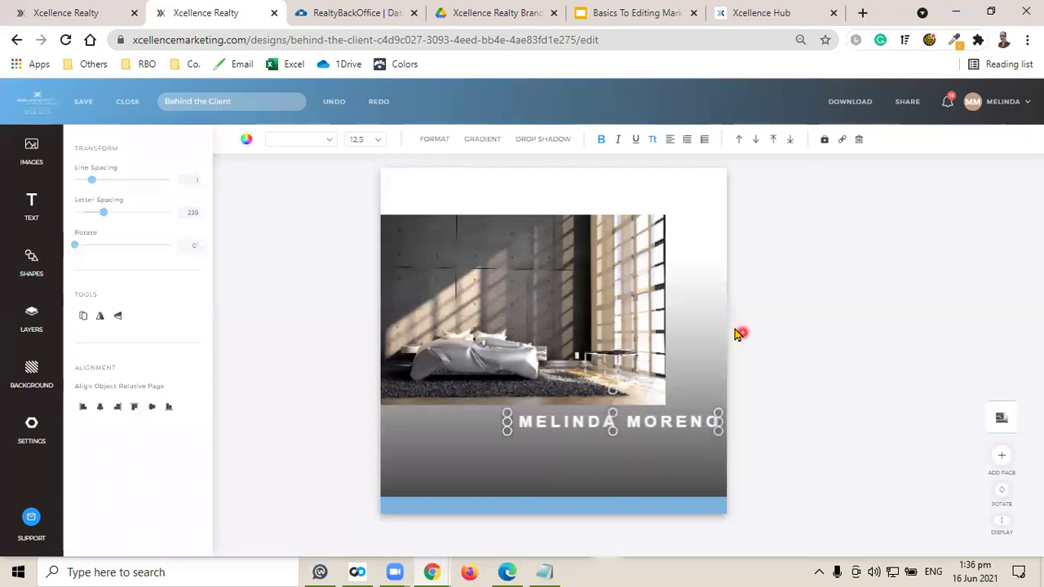
pyautogui.click(781, 336)
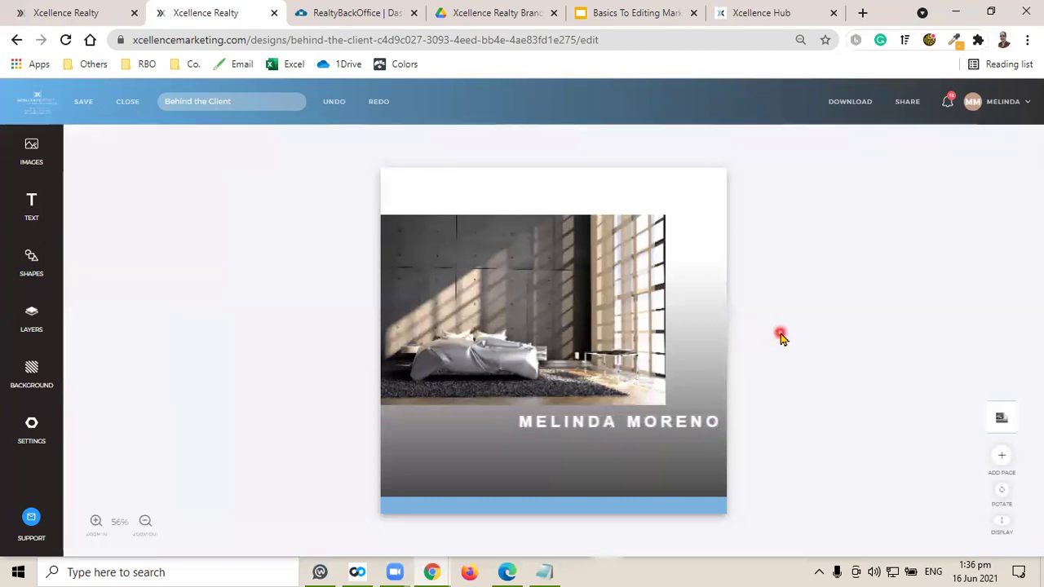
pyautogui.click(606, 422)
pyautogui.click(861, 354)
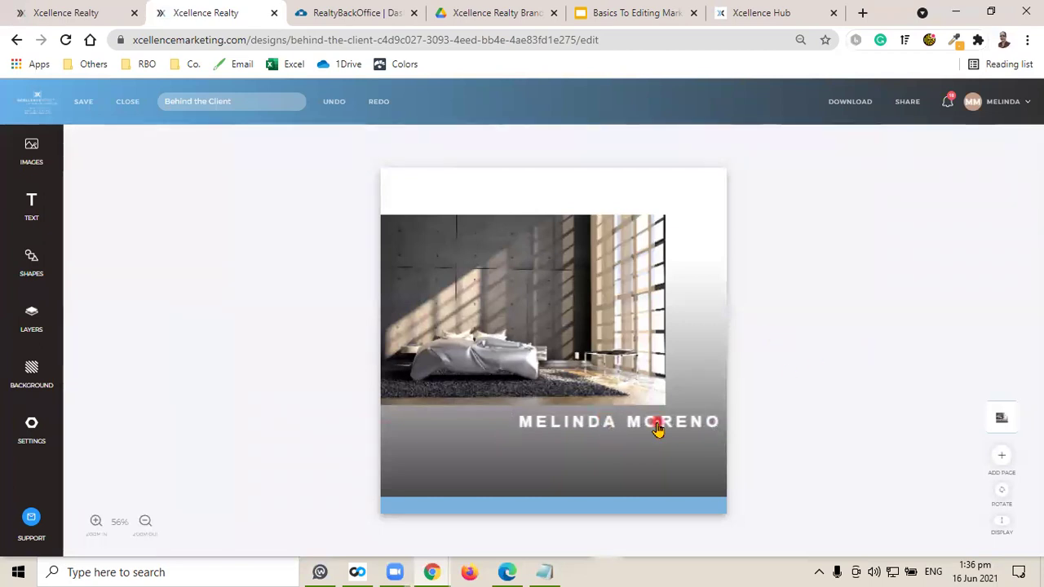
pyautogui.click(84, 106)
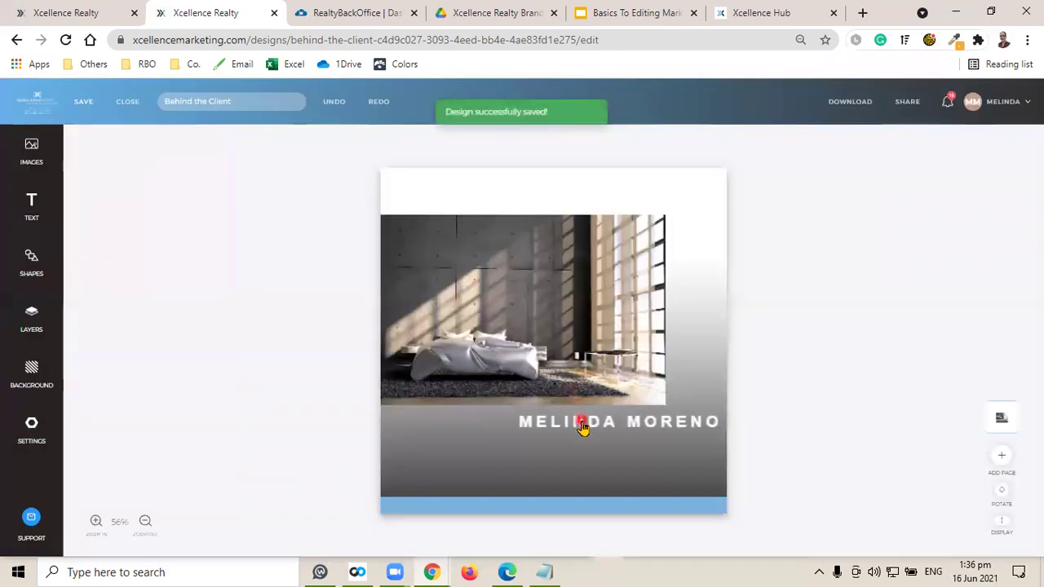
# Set the agent's name font size to 12, then raise it to 13.
pyautogui.click(581, 424)
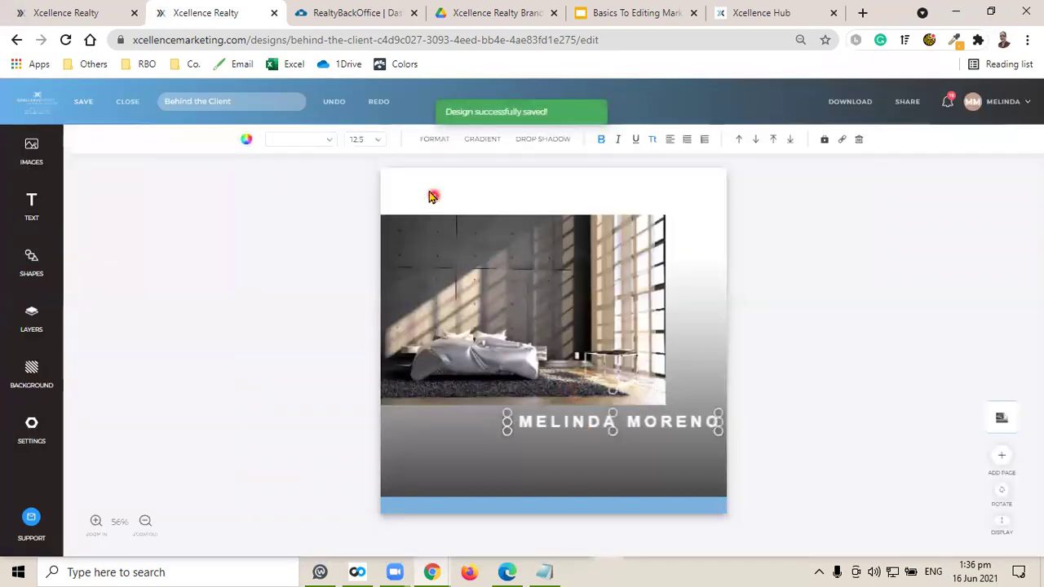
pyautogui.click(377, 140)
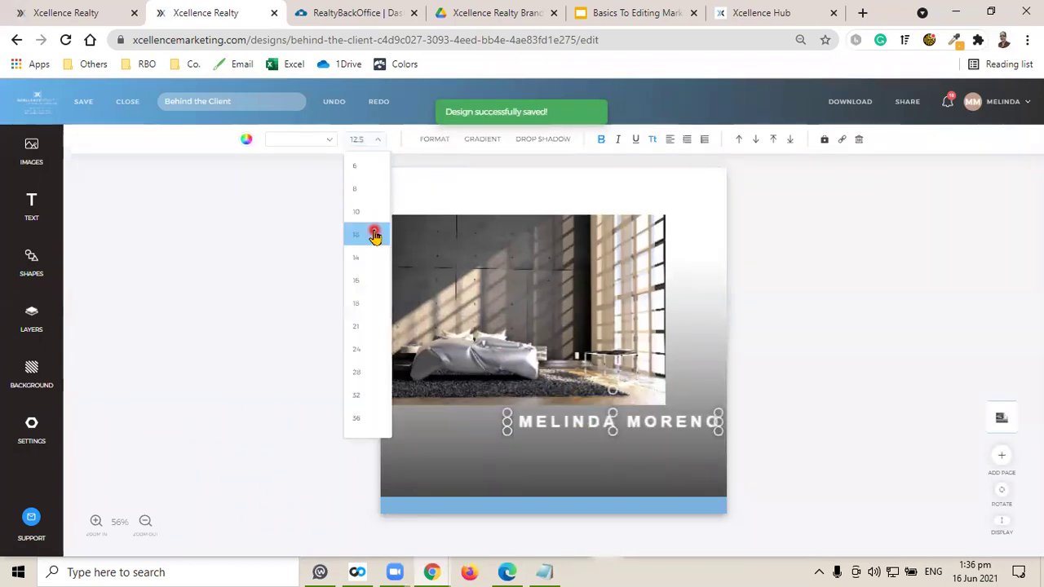
pyautogui.click(374, 235)
pyautogui.click(369, 139)
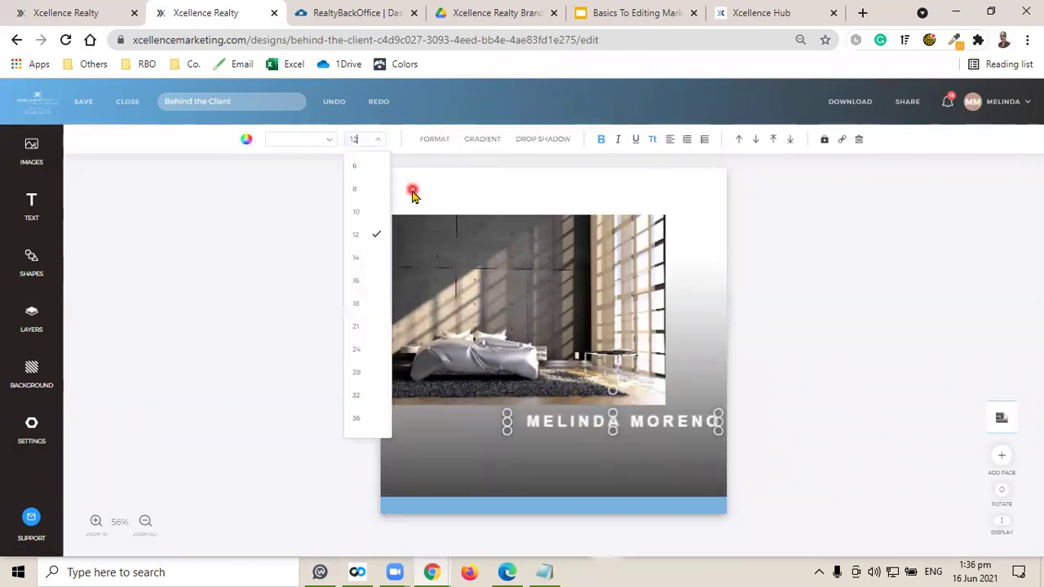
pyautogui.press('Up')
pyautogui.click(840, 353)
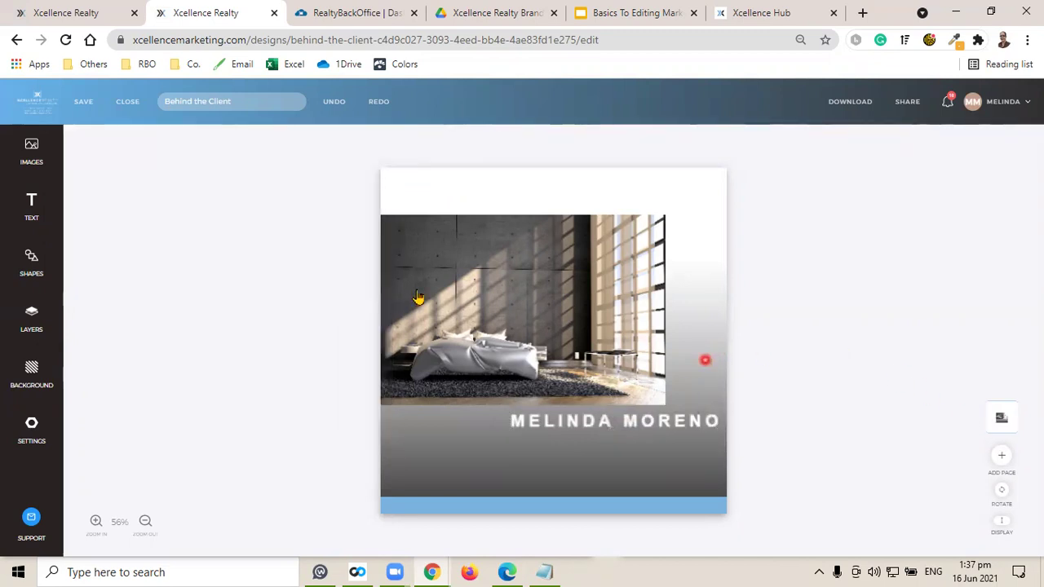
# Add the agent's phone number as text below the name and widen its box.
pyautogui.click(24, 215)
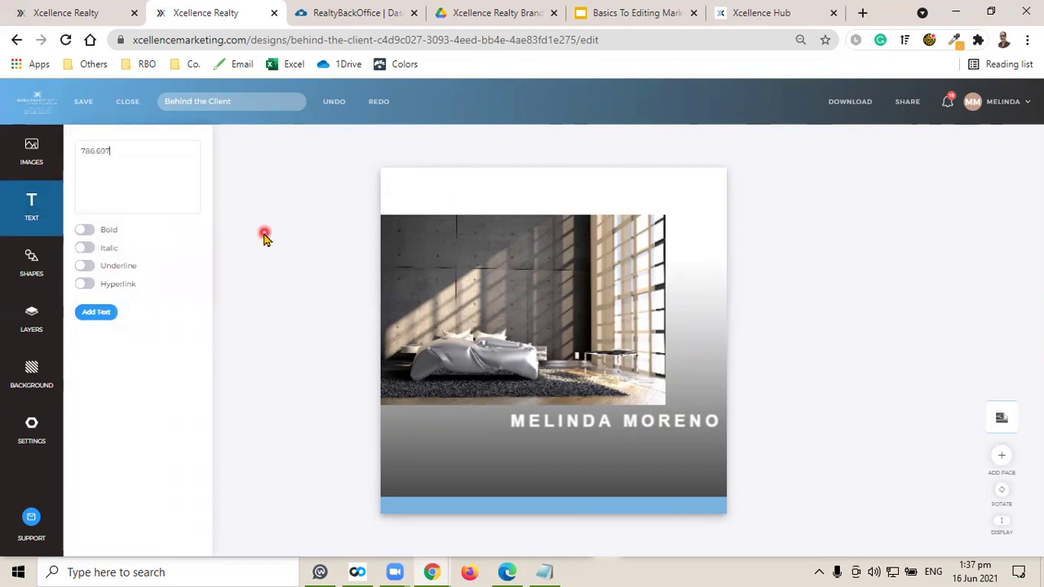
pyautogui.click(97, 313)
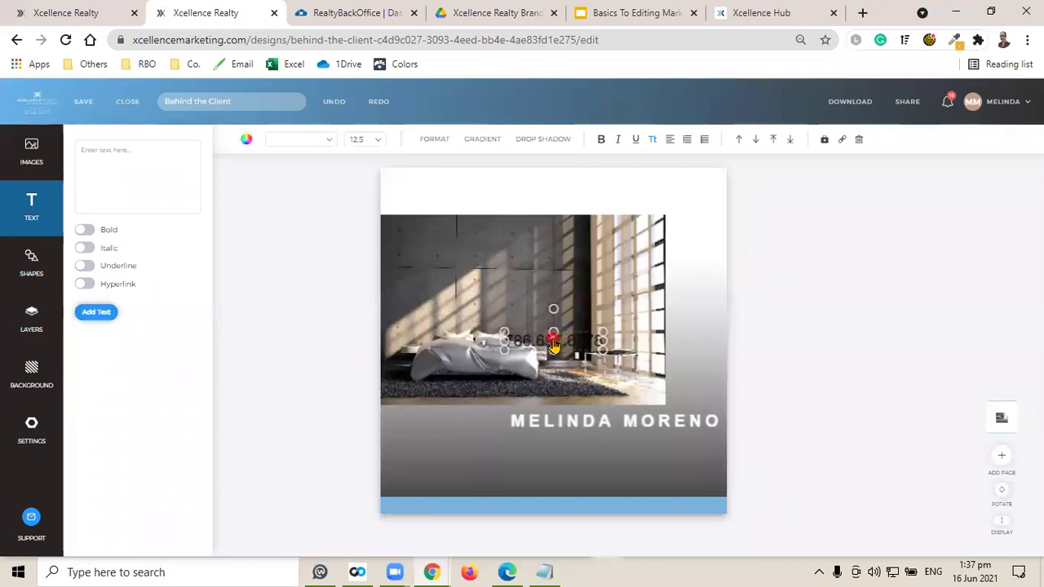
pyautogui.moveTo(552, 344); pyautogui.dragTo(654, 442)
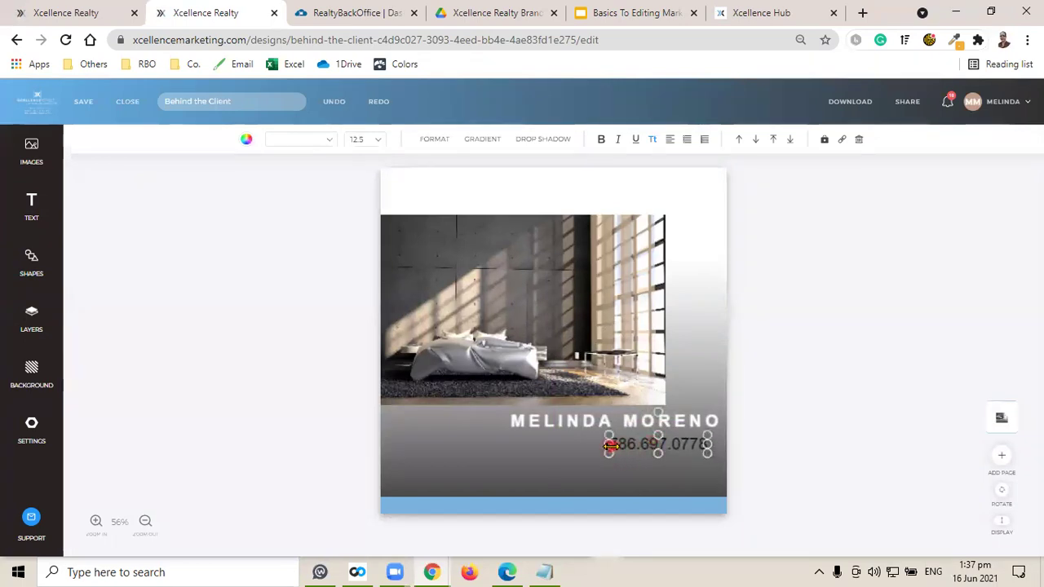
pyautogui.moveTo(609, 444); pyautogui.dragTo(538, 445)
pyautogui.click(862, 397)
pyautogui.click(648, 448)
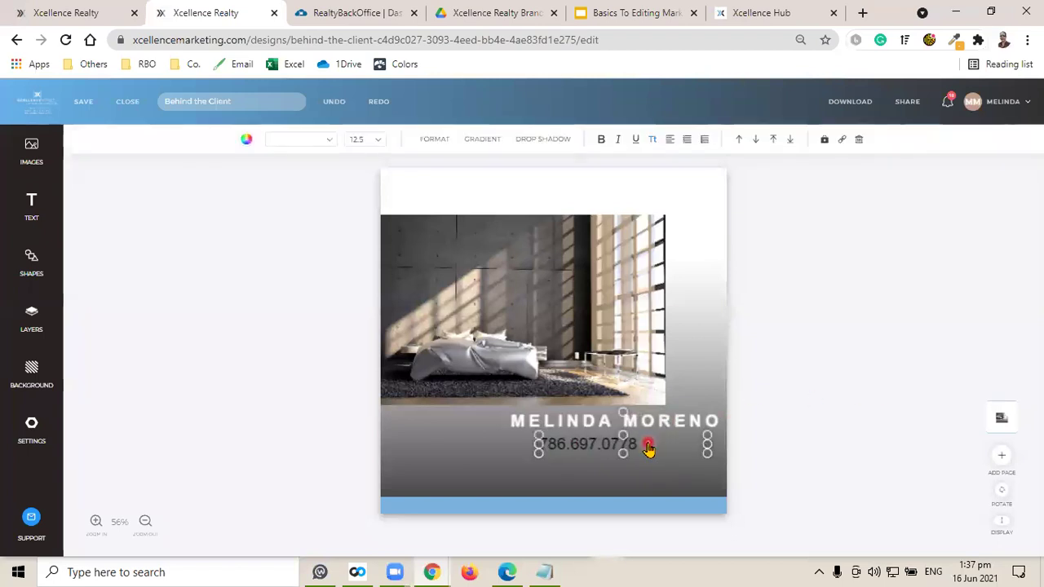
# Give the phone number size 12, right alignment and 155 letter spacing, lined up under the name.
pyautogui.click(376, 140)
pyautogui.click(371, 235)
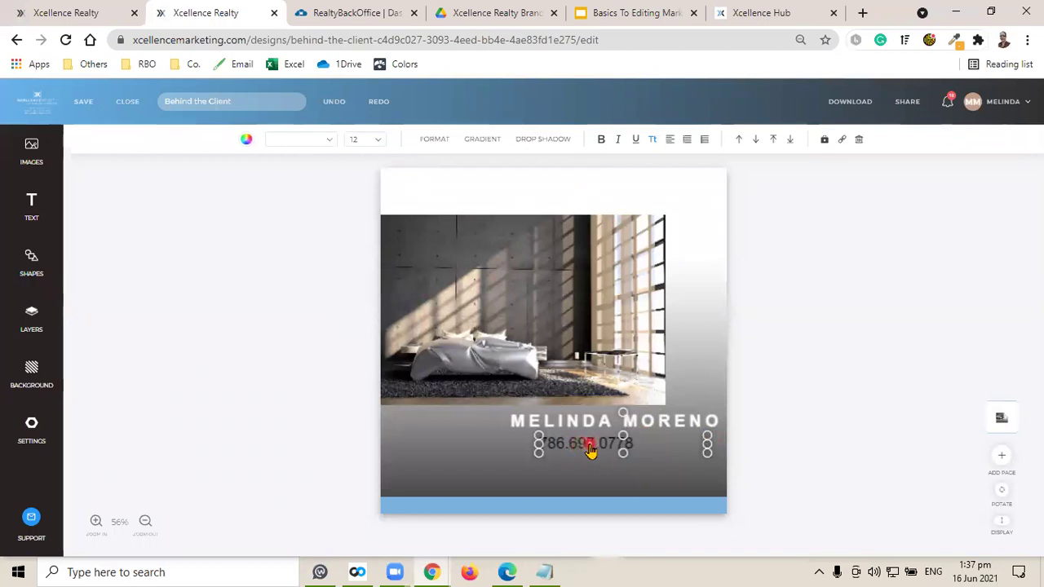
pyautogui.click(669, 143)
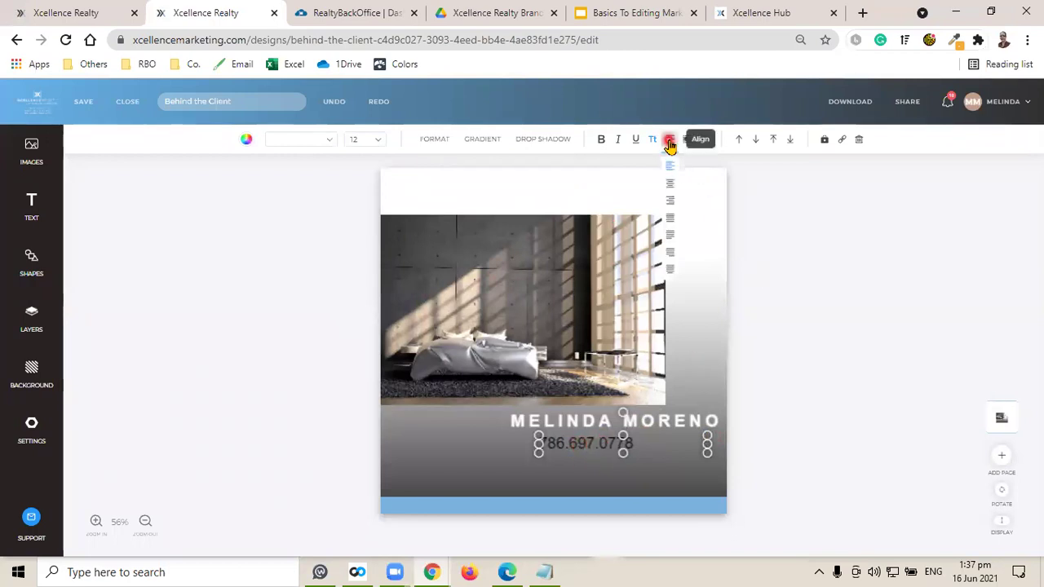
pyautogui.click(671, 204)
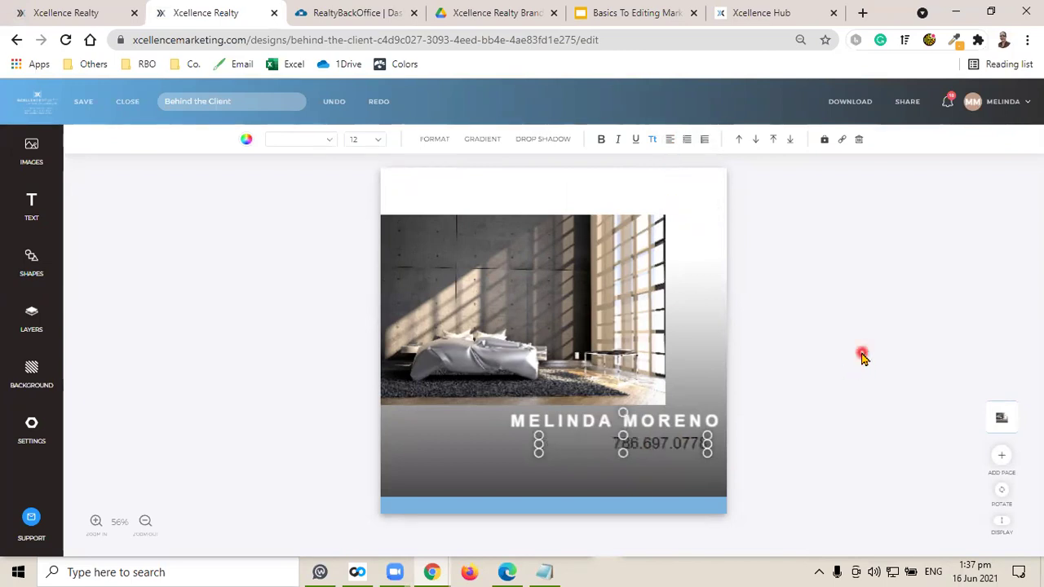
pyautogui.click(426, 142)
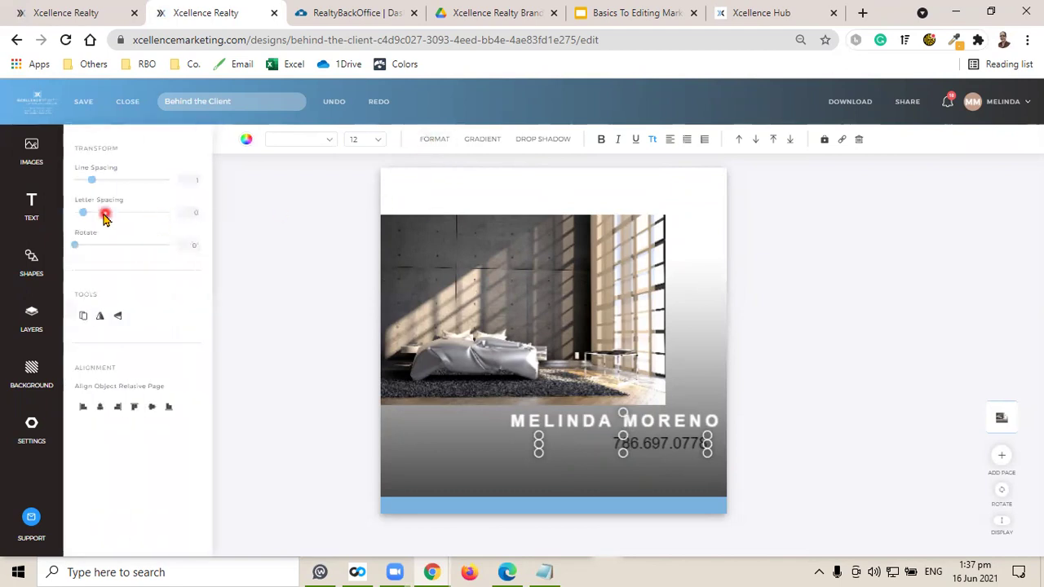
pyautogui.moveTo(93, 211); pyautogui.dragTo(110, 214)
pyautogui.click(816, 367)
pyautogui.click(614, 441)
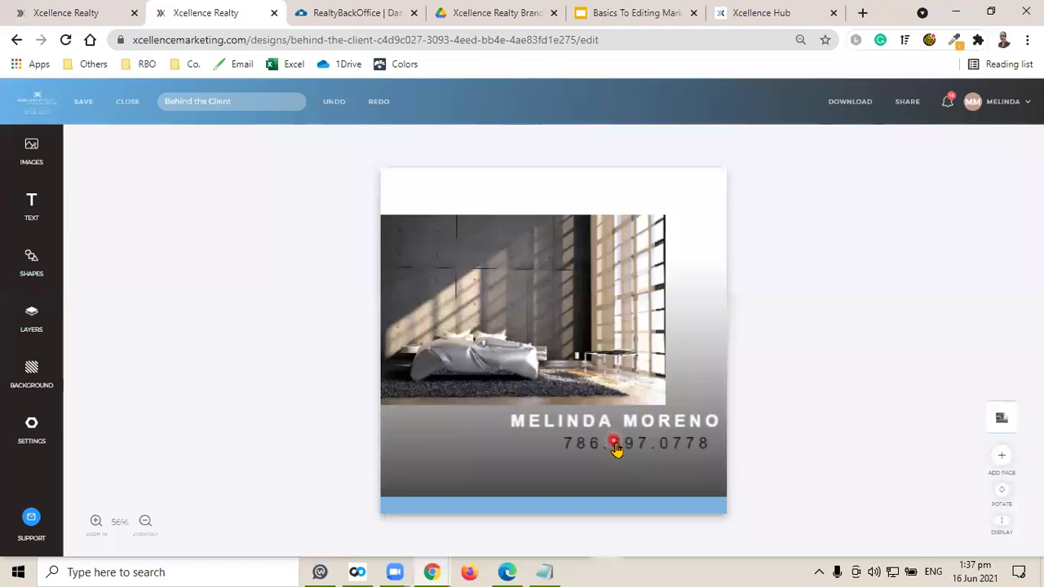
pyautogui.click(619, 446)
pyautogui.moveTo(625, 451); pyautogui.dragTo(635, 443)
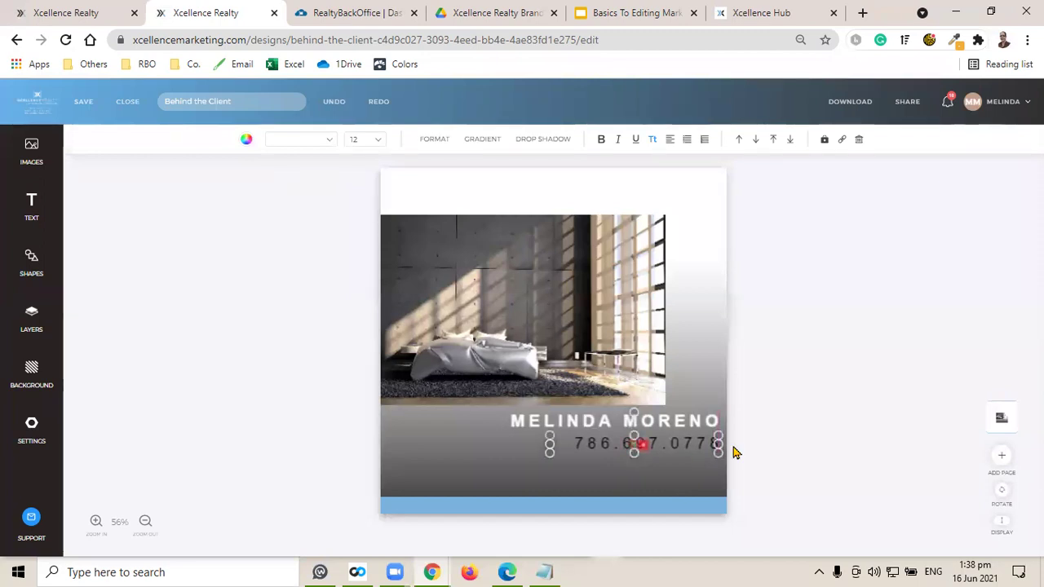
pyautogui.click(758, 413)
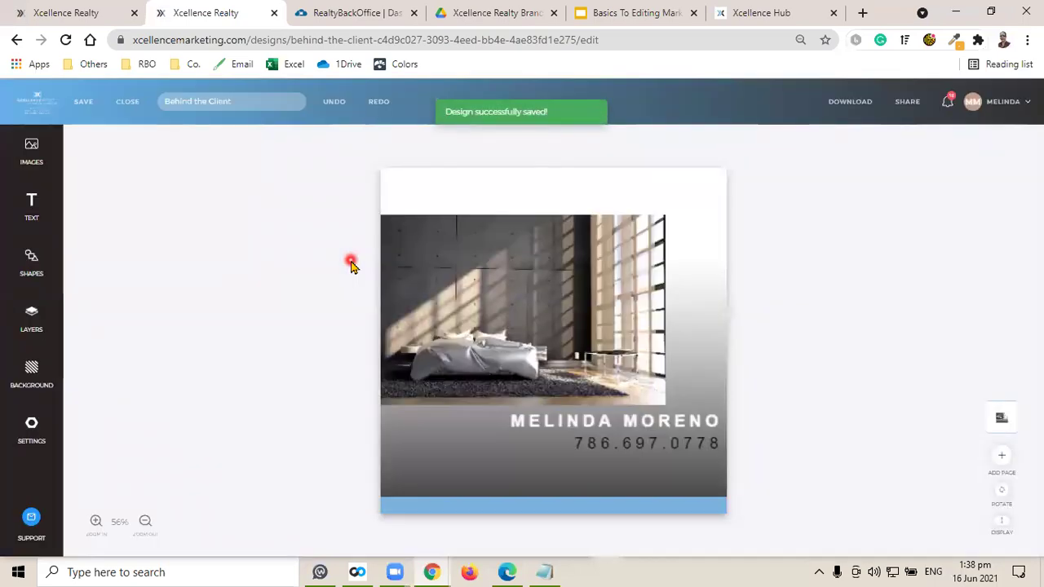
# Place the XCELLENCE REALTY logo below the phone number and save the design.
pyautogui.click(37, 160)
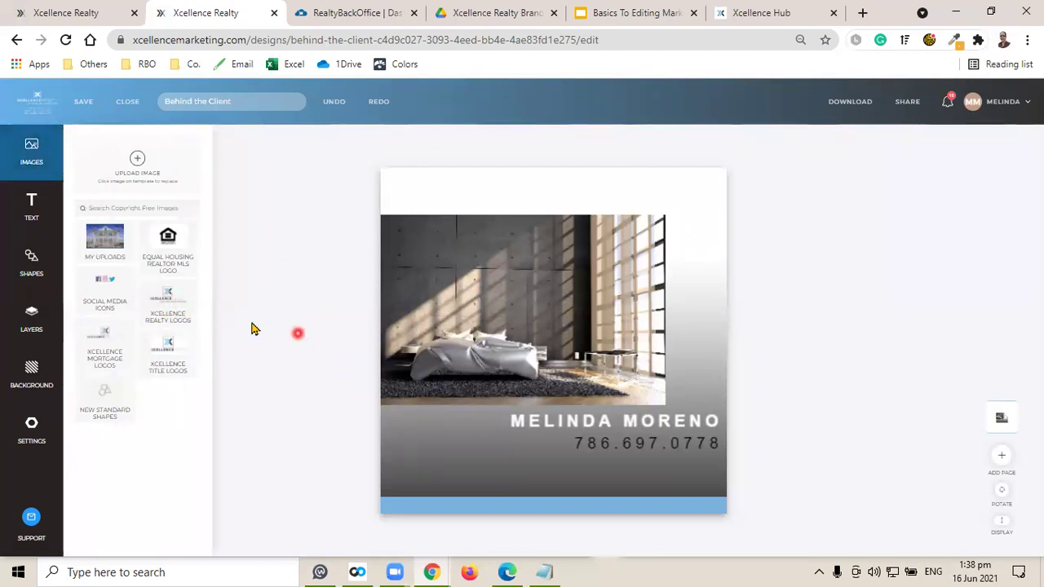
pyautogui.click(169, 310)
pyautogui.click(105, 357)
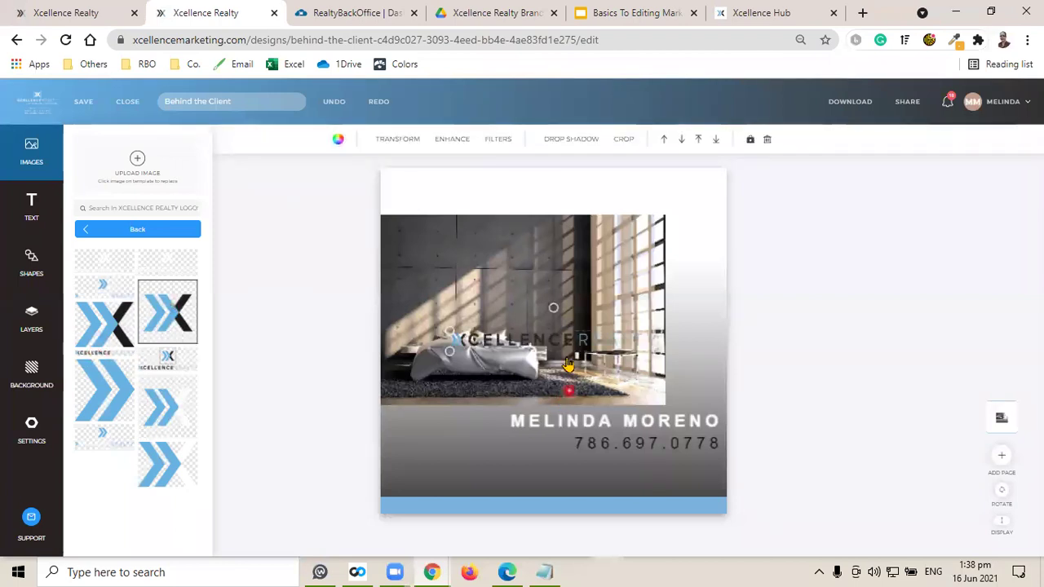
pyautogui.moveTo(545, 339); pyautogui.dragTo(609, 466)
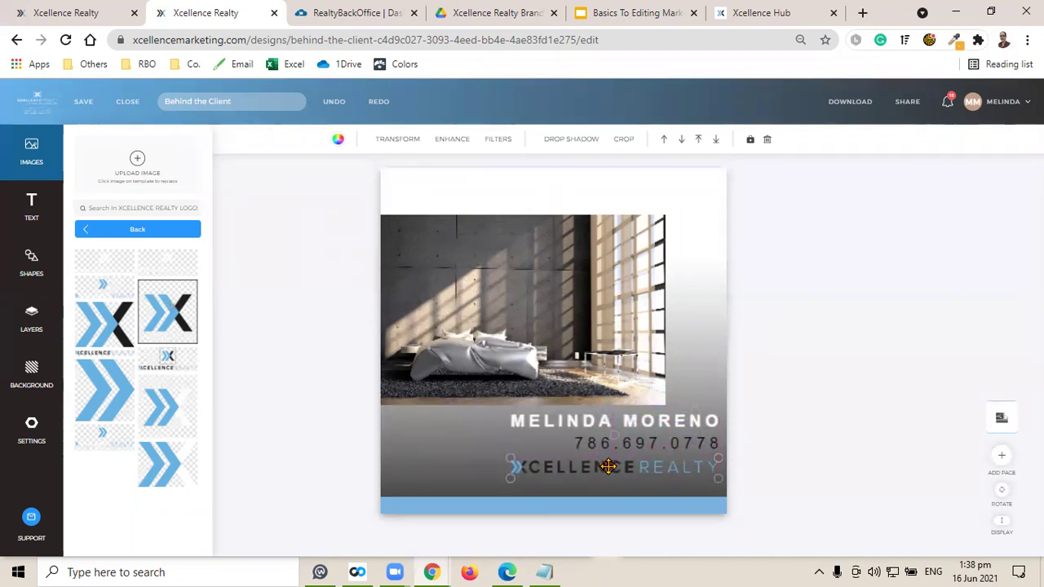
pyautogui.click(849, 405)
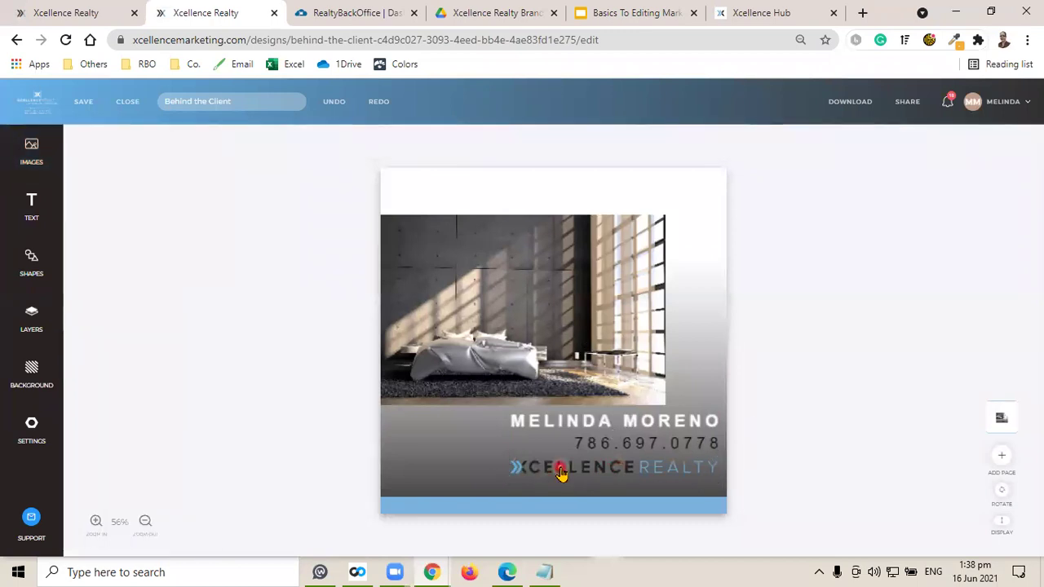
pyautogui.click(84, 104)
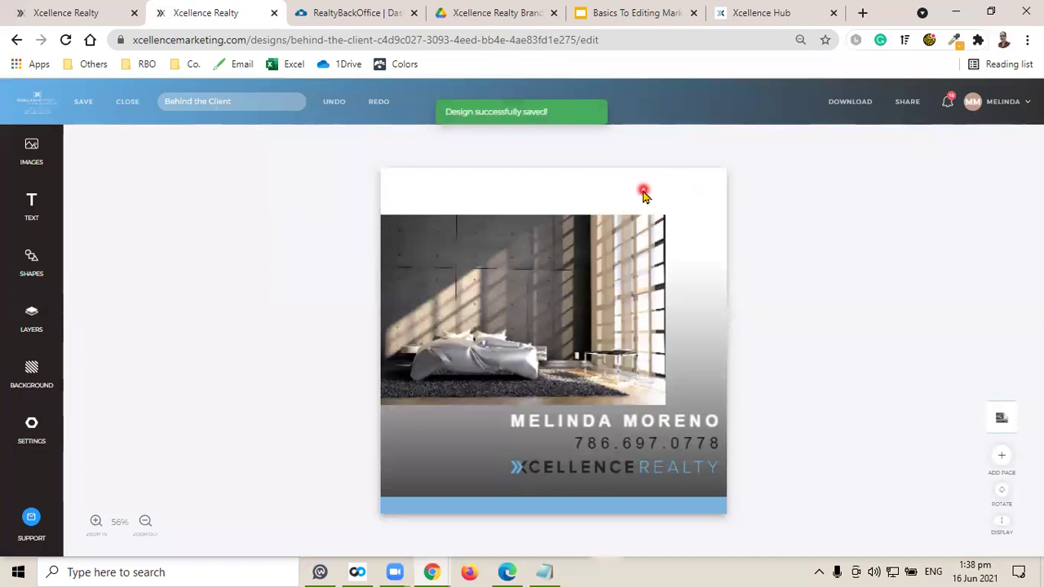
# Add an 'open house' text box and drag it to the post's top-right corner.
pyautogui.click(27, 203)
pyautogui.click(130, 168)
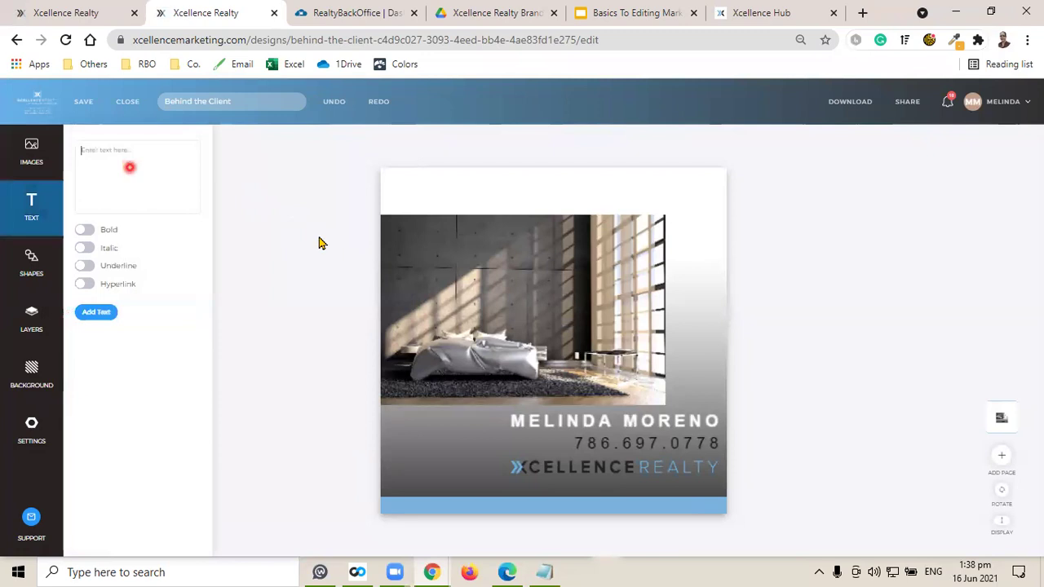
pyautogui.write('open house')
pyautogui.click(95, 312)
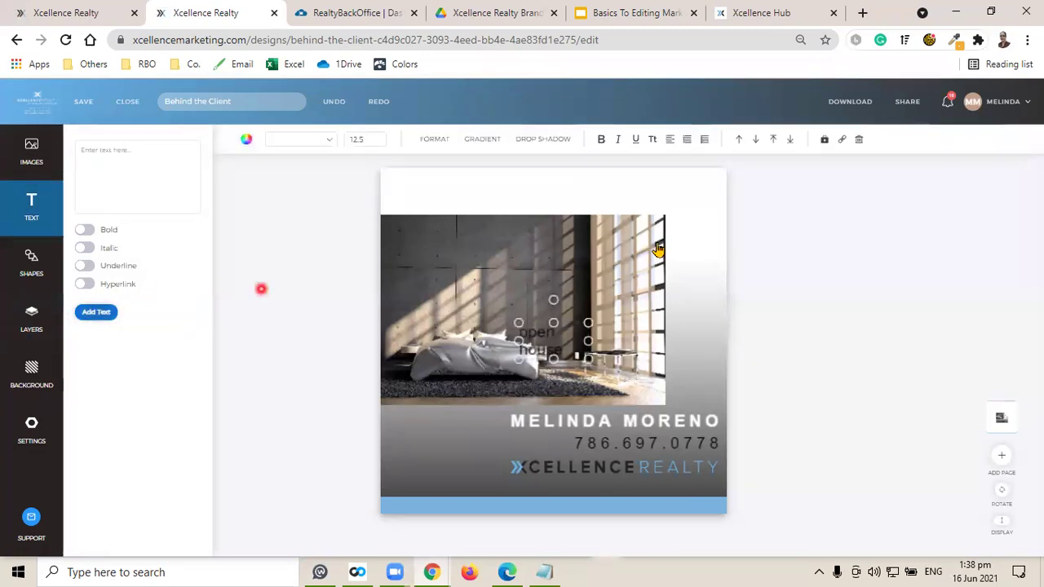
pyautogui.moveTo(552, 352); pyautogui.dragTo(627, 206)
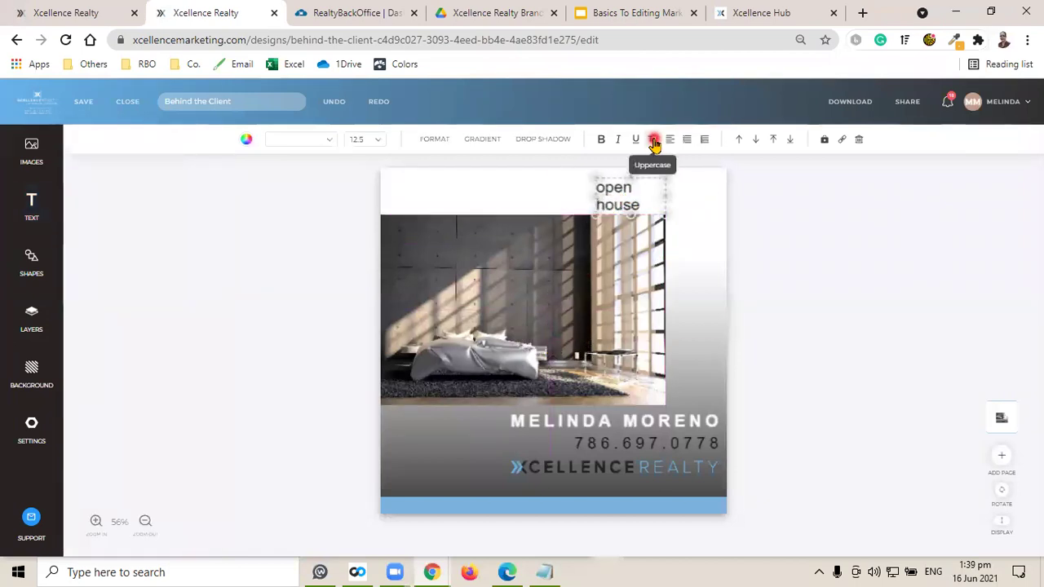
# Make the heading uppercase and colour it light blue #79B3DF from the brand notes.
pyautogui.click(653, 141)
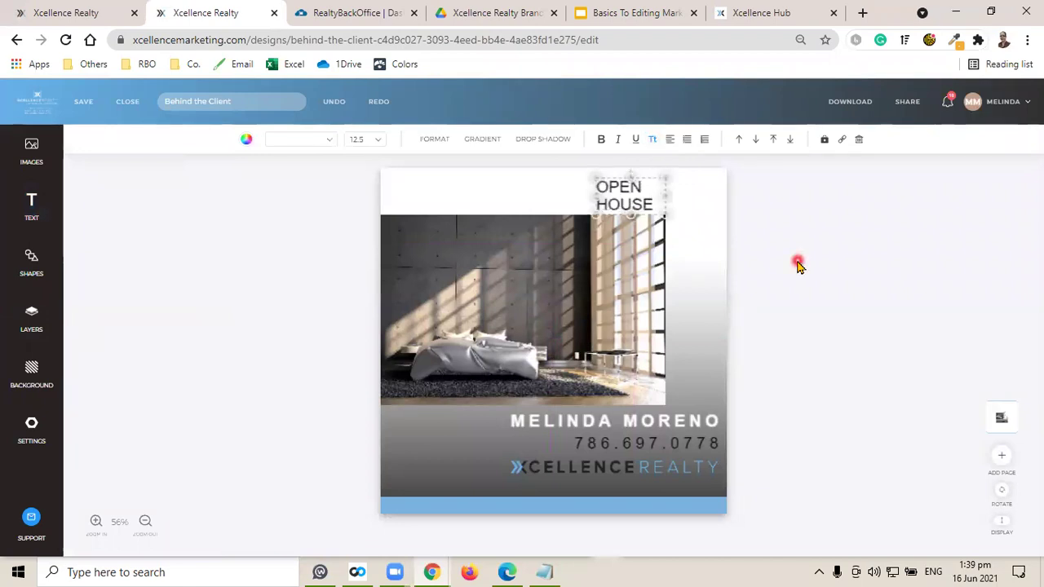
pyautogui.click(544, 571)
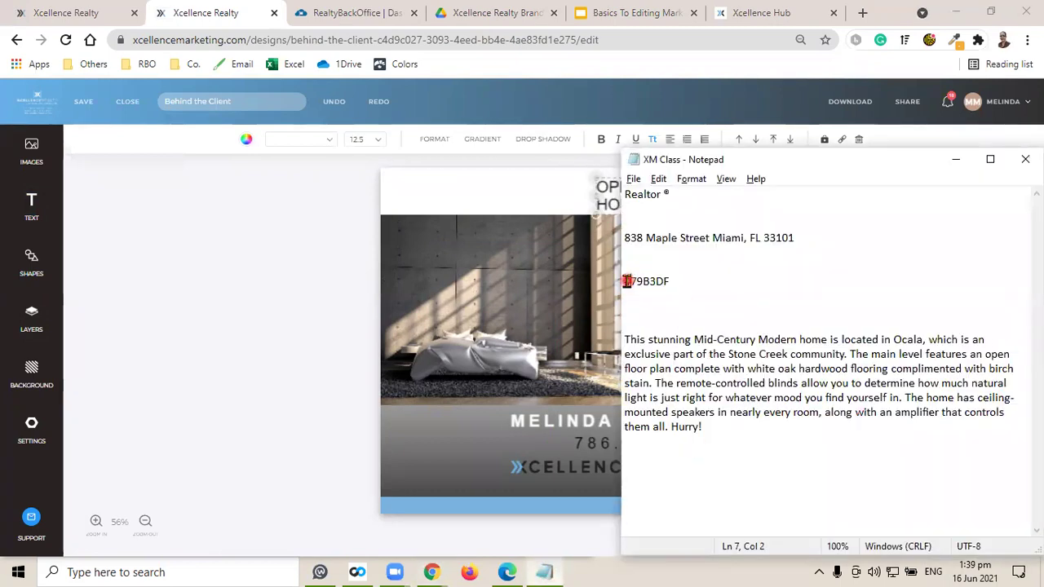
pyautogui.click(226, 19)
pyautogui.click(621, 202)
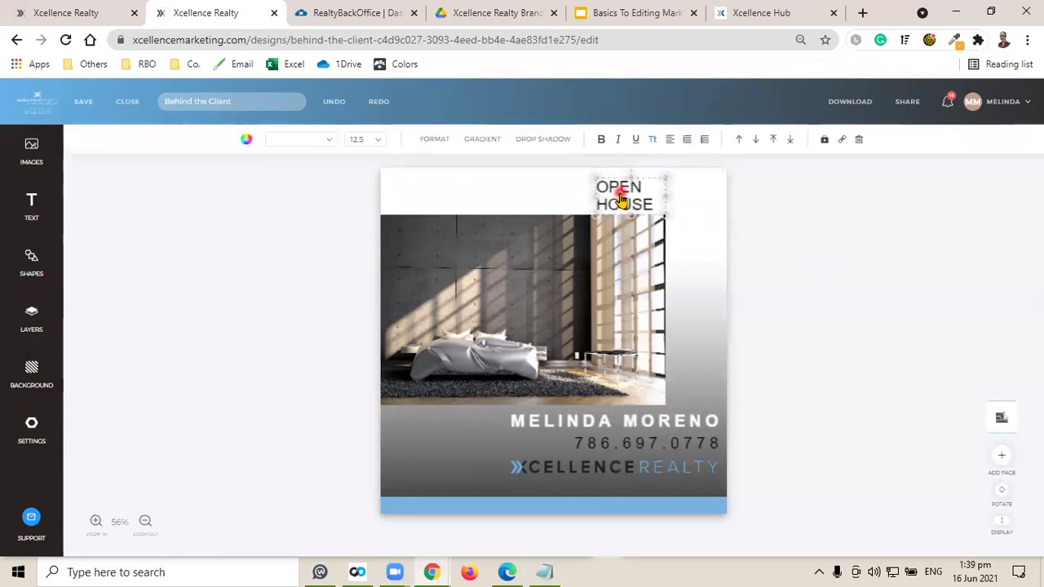
pyautogui.click(247, 140)
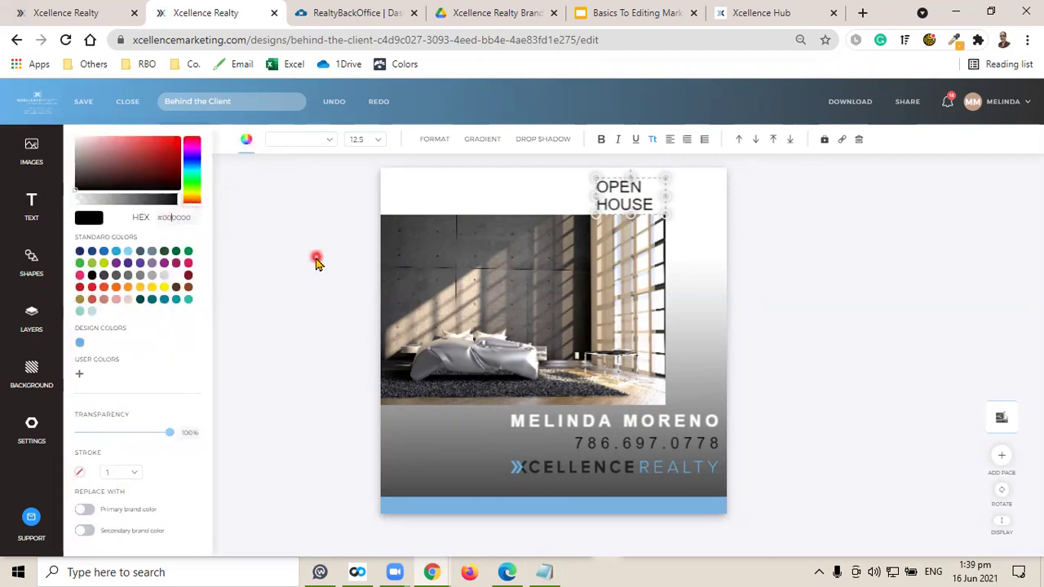
pyautogui.hotkey('ctrl', 'a')
pyautogui.write('#79B3DF')
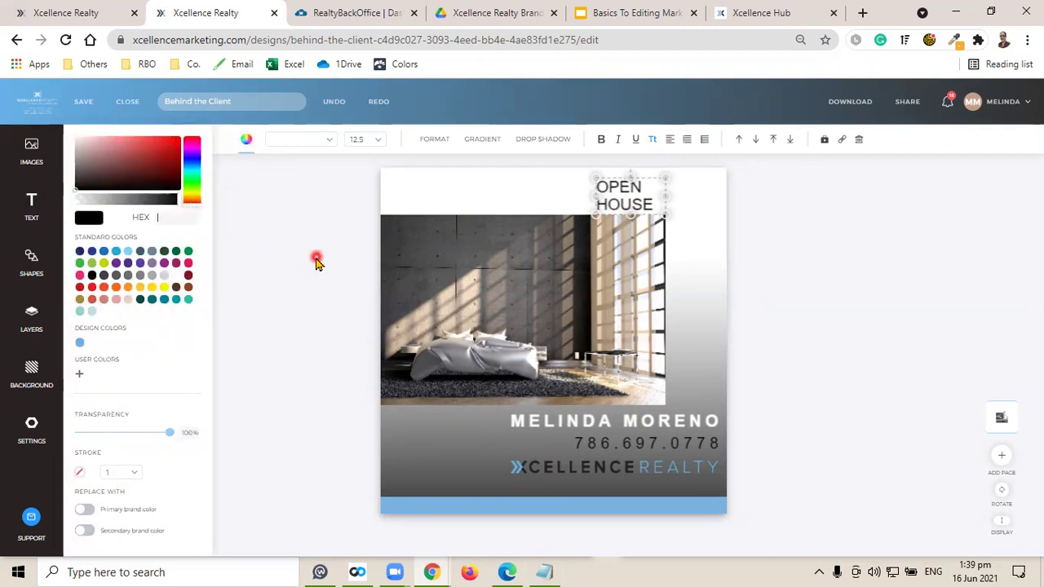
pyautogui.click(775, 247)
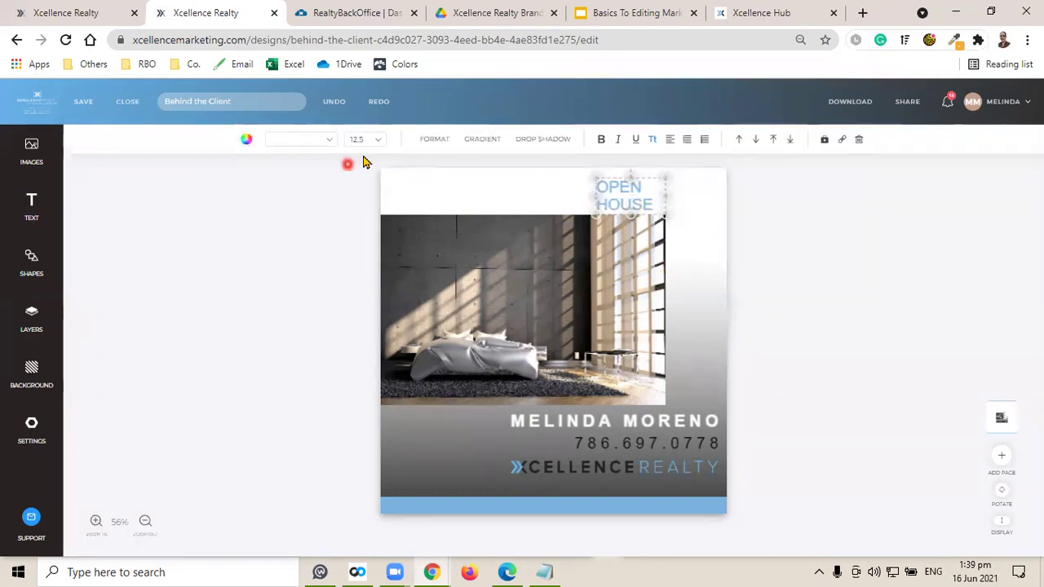
pyautogui.click(377, 140)
# Set OPEN HOUSE to size 24 and fit it on one line in the top white strip.
pyautogui.click(363, 375)
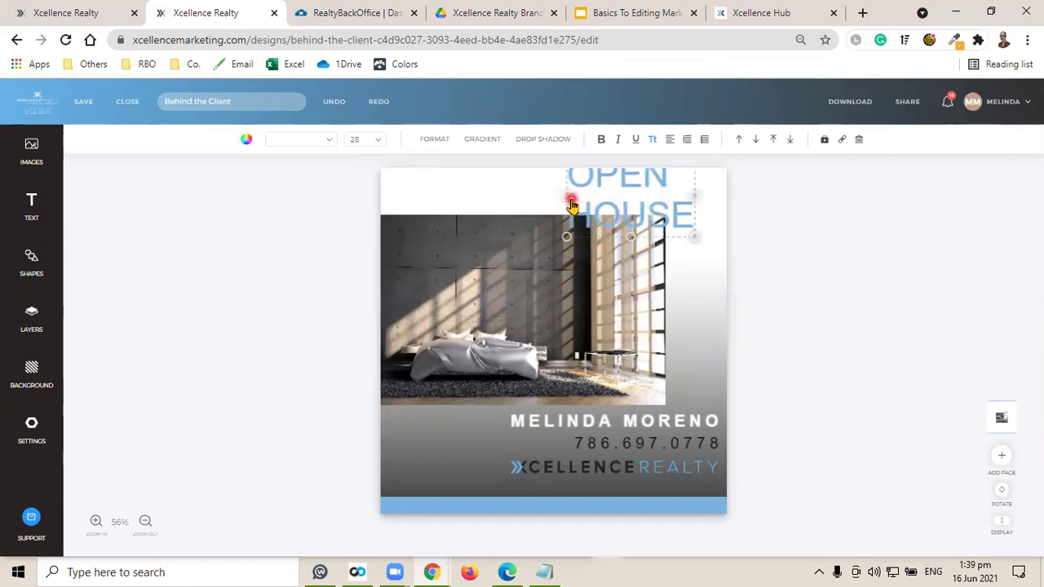
pyautogui.moveTo(608, 201); pyautogui.dragTo(464, 186)
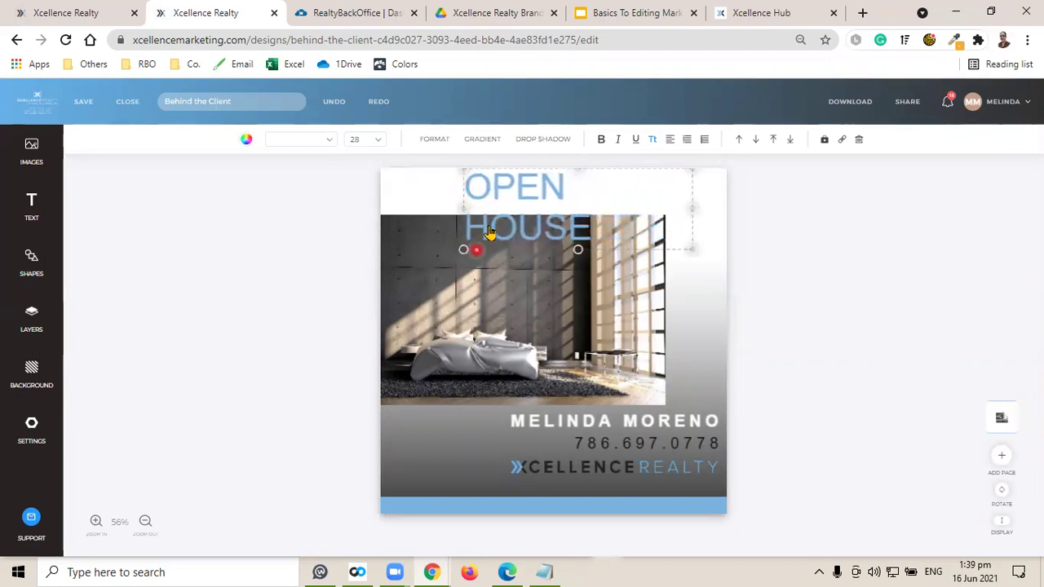
pyautogui.moveTo(476, 241); pyautogui.dragTo(490, 223)
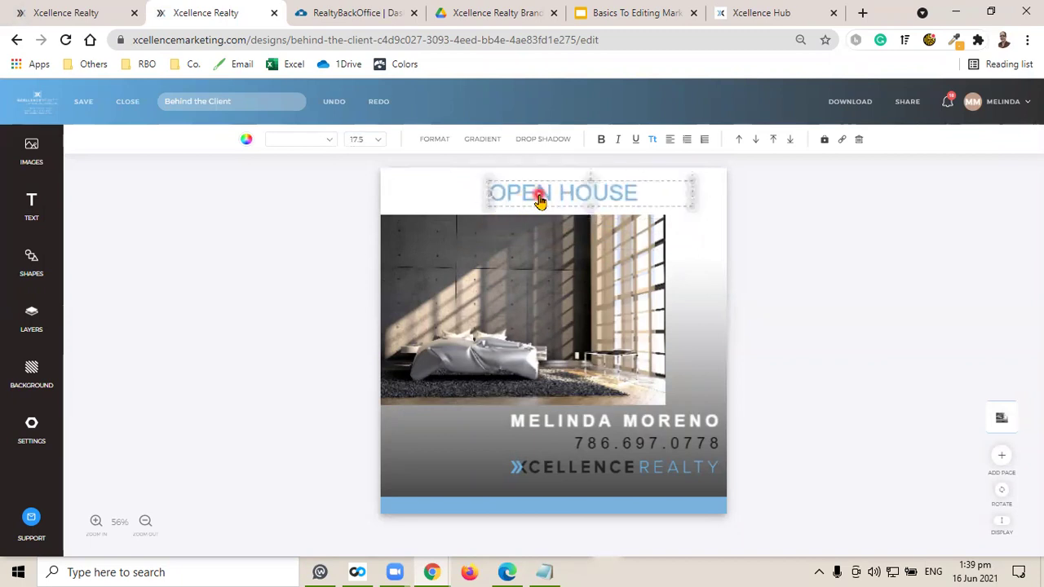
pyautogui.click(380, 142)
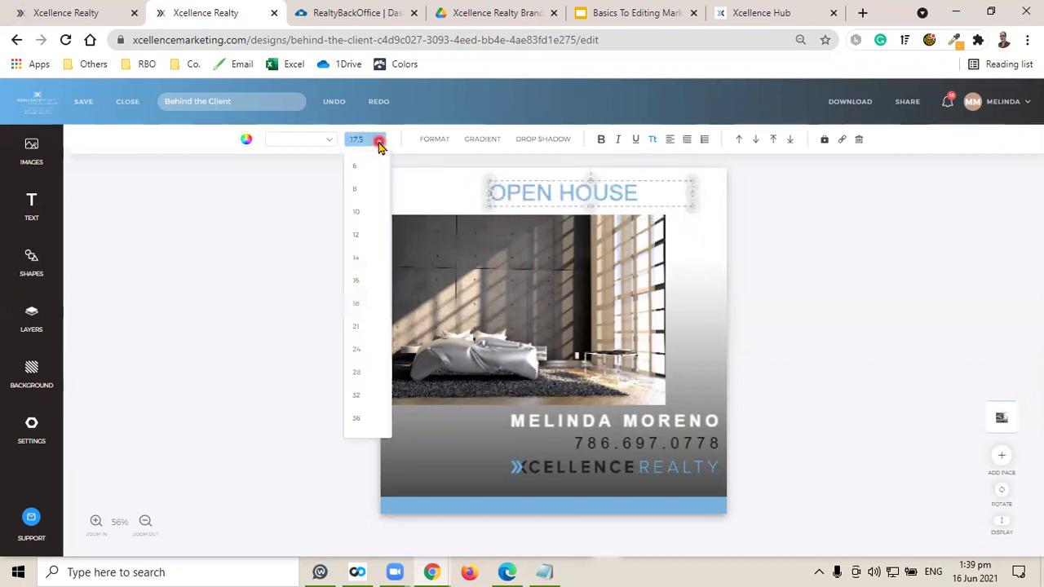
pyautogui.click(370, 352)
pyautogui.moveTo(569, 189); pyautogui.dragTo(568, 220)
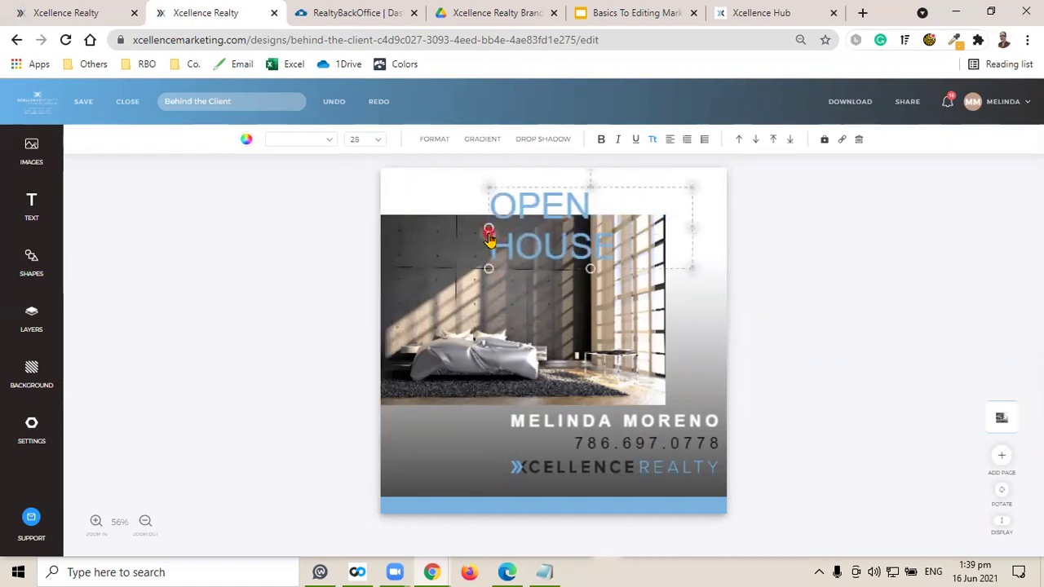
pyautogui.moveTo(487, 228); pyautogui.dragTo(436, 215)
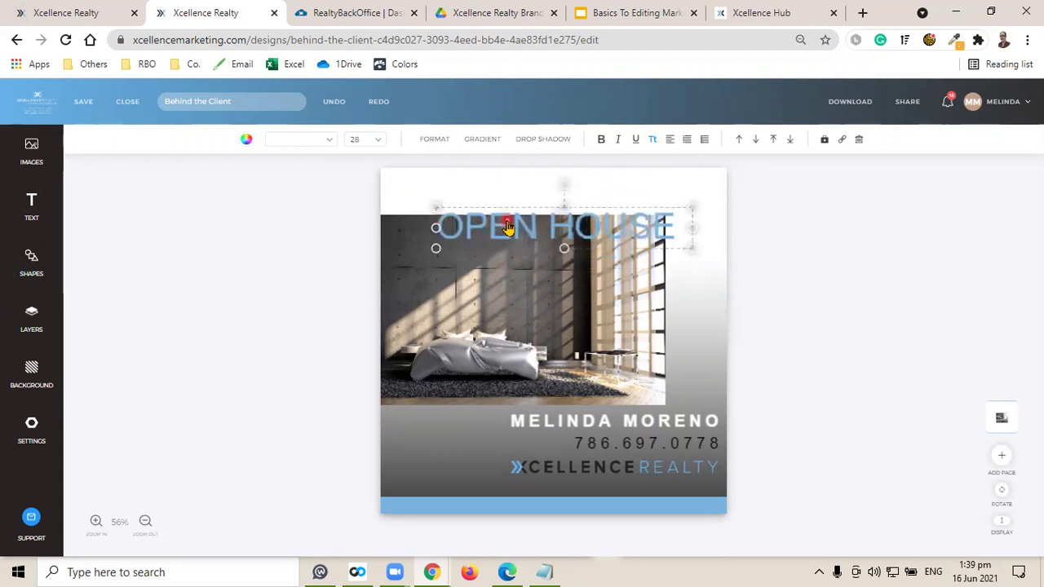
pyautogui.moveTo(507, 228); pyautogui.dragTo(532, 198)
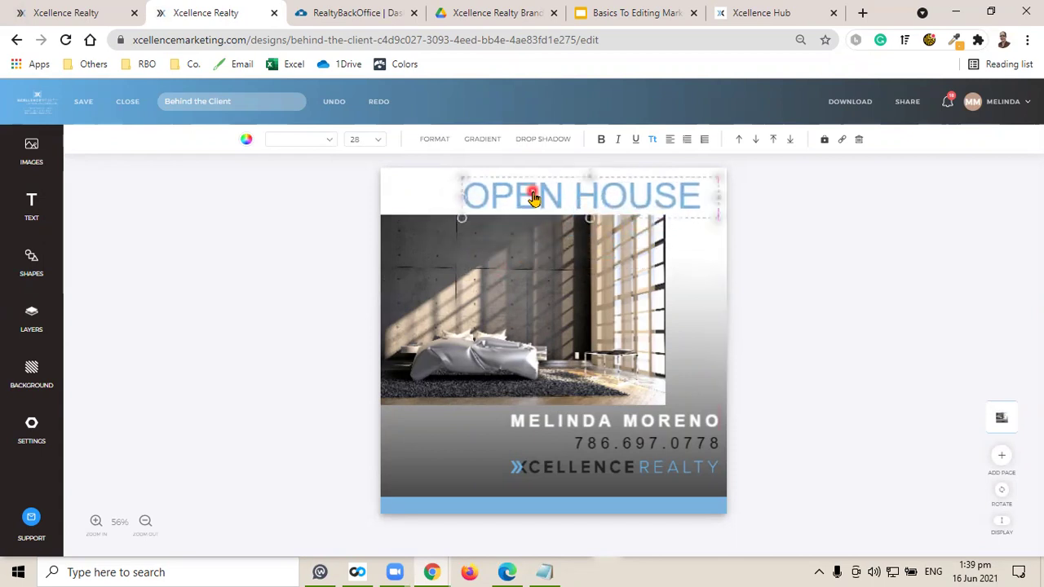
pyautogui.click(372, 140)
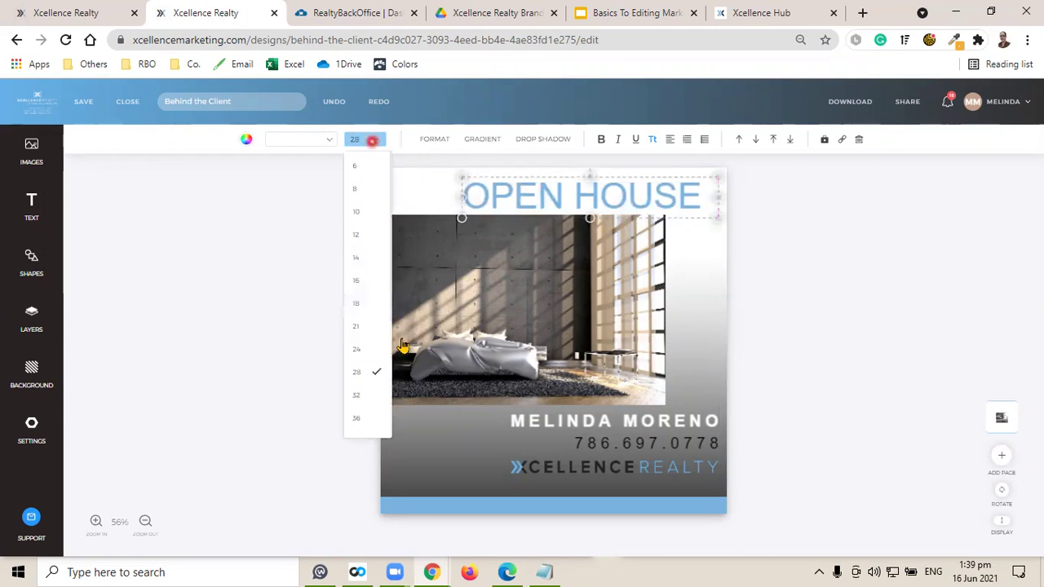
pyautogui.click(364, 351)
# Right-align OPEN HOUSE and nudge it flush with the top-right edge.
pyautogui.click(828, 235)
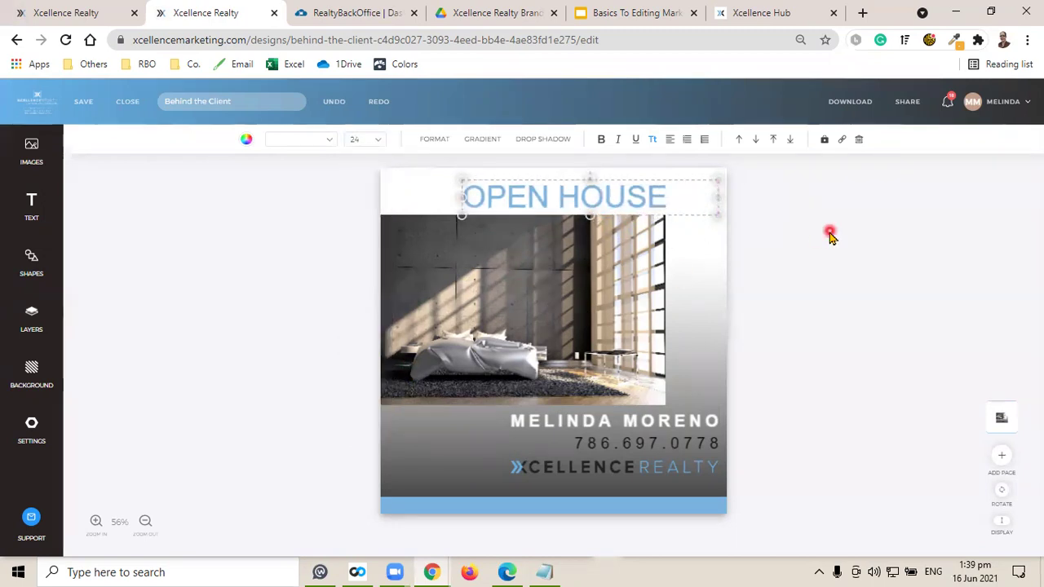
pyautogui.click(671, 143)
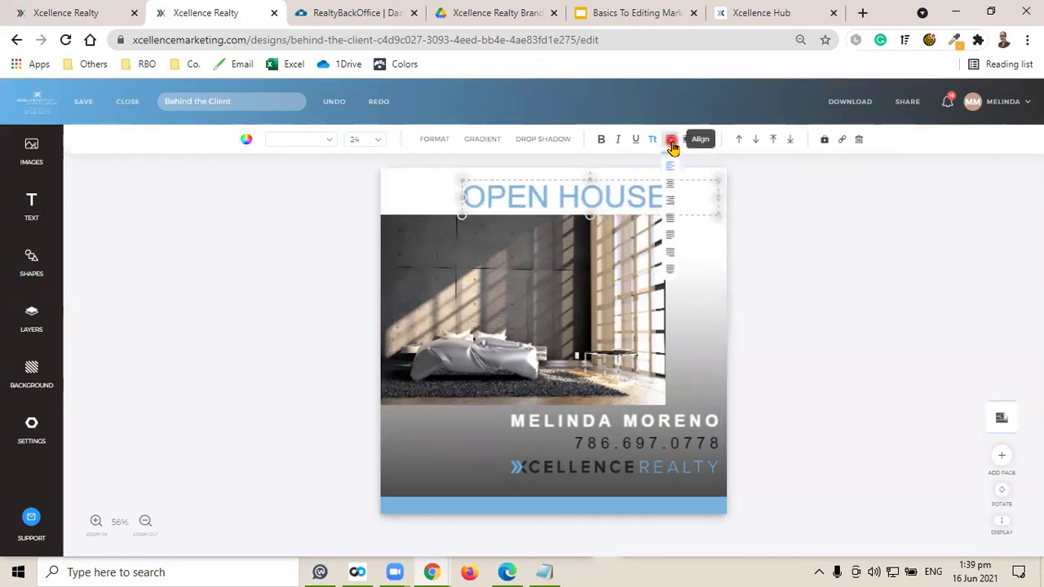
pyautogui.click(671, 200)
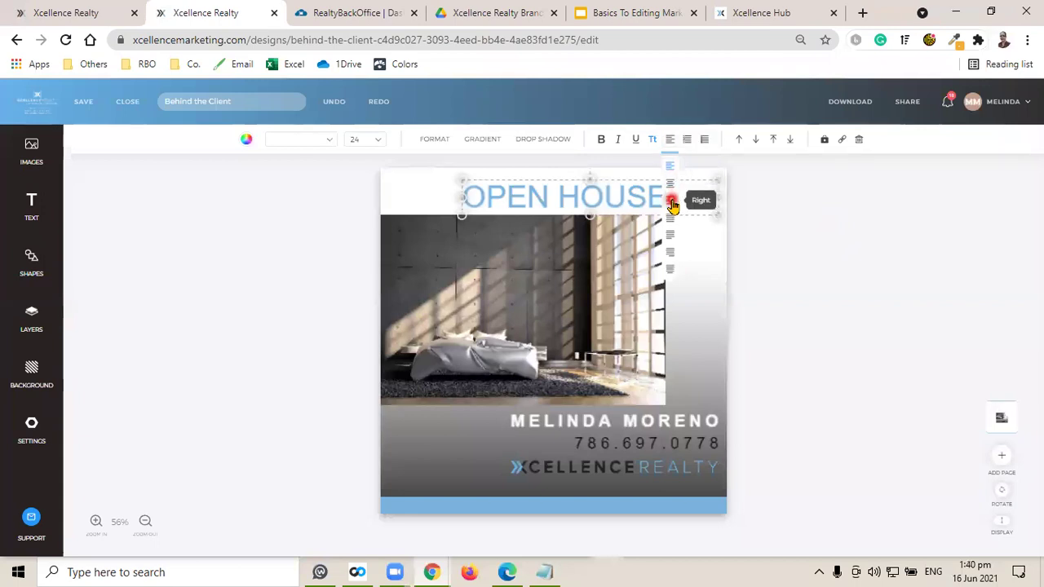
pyautogui.click(828, 243)
pyautogui.click(630, 200)
pyautogui.moveTo(630, 199); pyautogui.dragTo(631, 190)
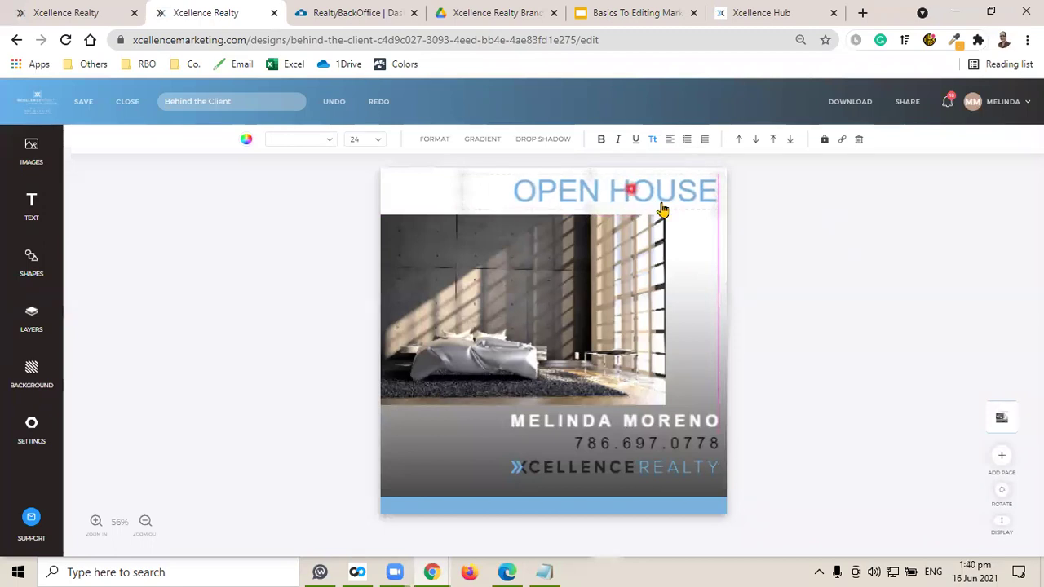
pyautogui.click(780, 233)
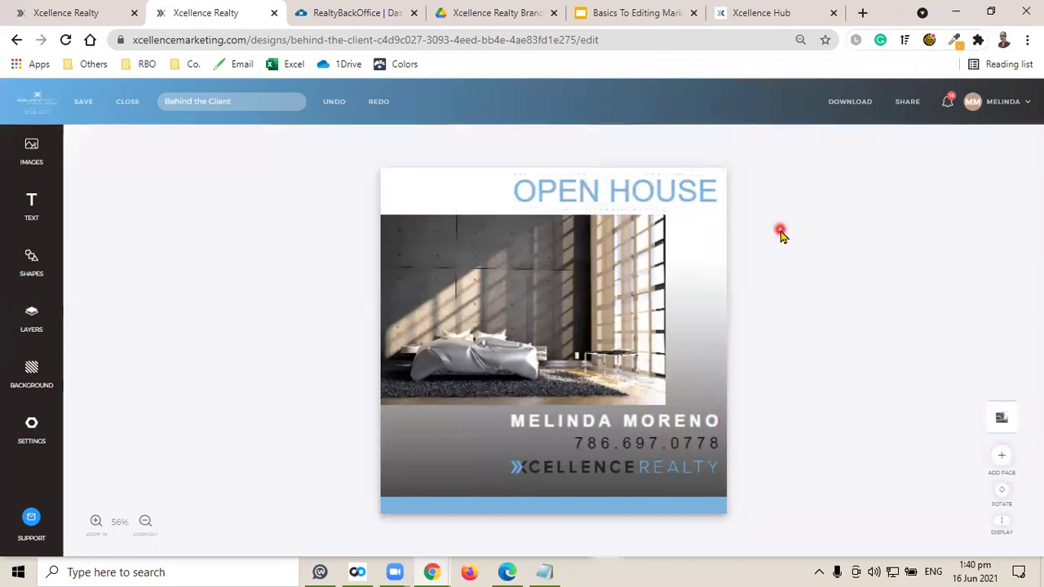
pyautogui.click(604, 189)
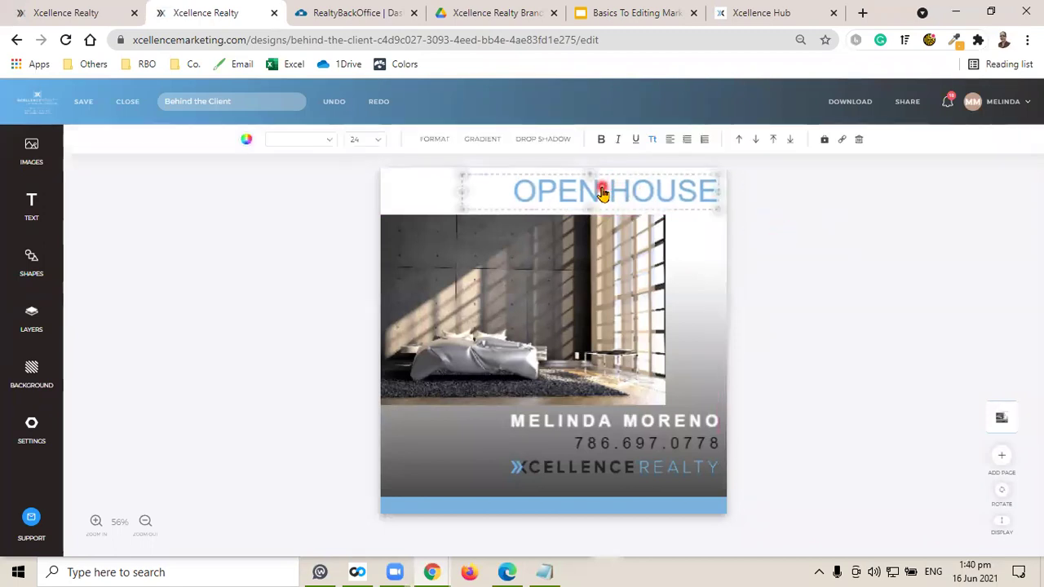
# Try font size 25 for the heading, then keep it at 24.
pyautogui.click(368, 139)
pyautogui.click(393, 186)
pyautogui.click(423, 233)
pyautogui.press('Up')
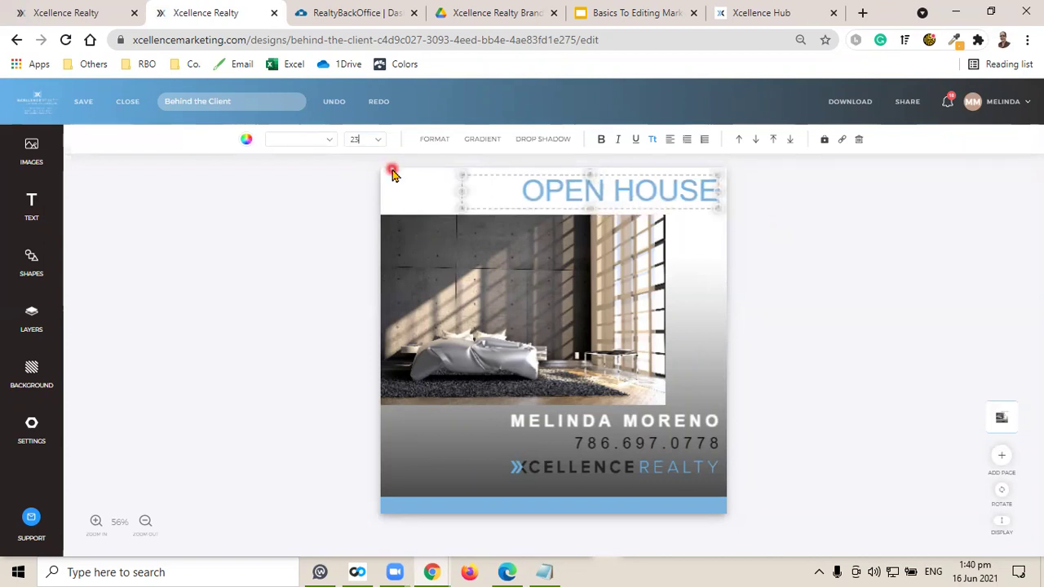
pyautogui.press('Down')
pyautogui.click(846, 296)
pyautogui.click(633, 200)
# Widen the OPEN HOUSE letter spacing to about 158 and save the design.
pyautogui.click(435, 140)
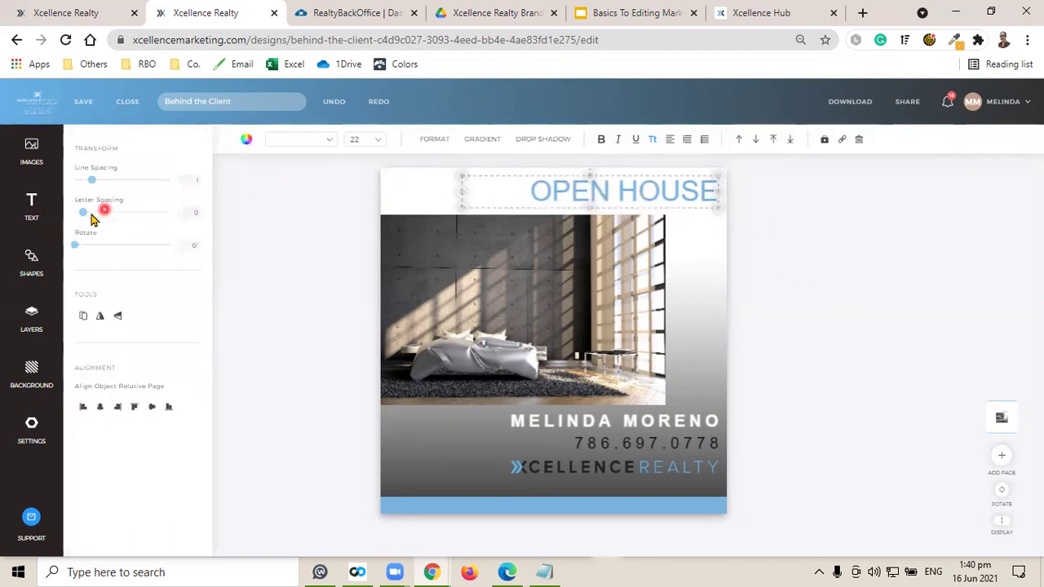
pyautogui.moveTo(85, 210); pyautogui.dragTo(99, 210)
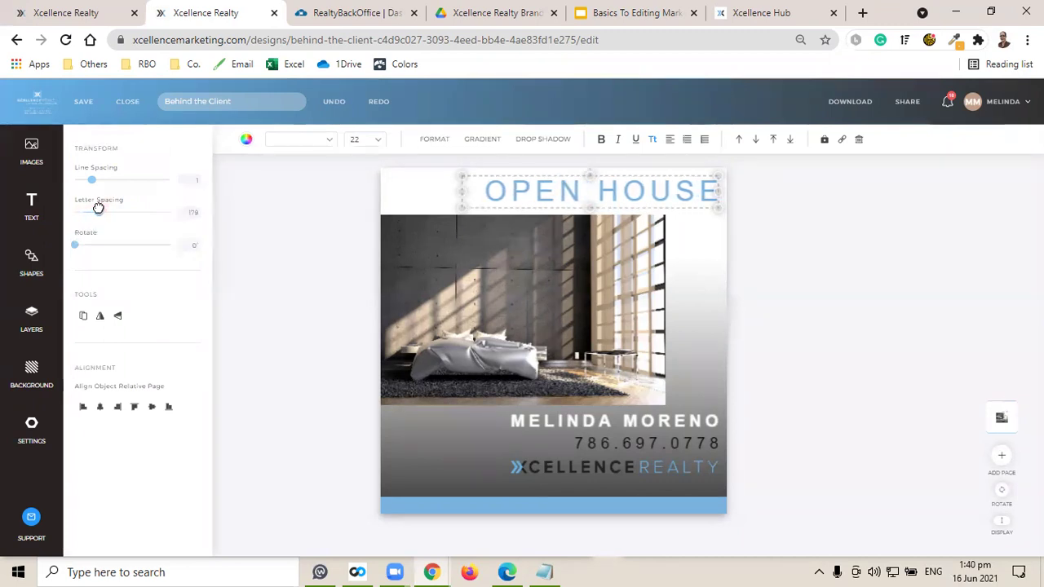
pyautogui.click(878, 342)
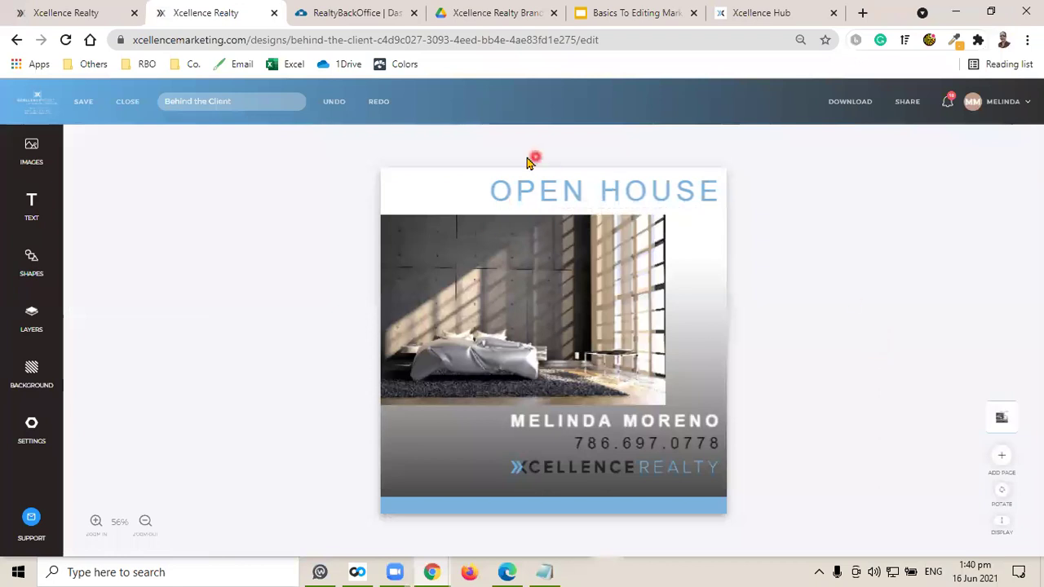
pyautogui.click(84, 101)
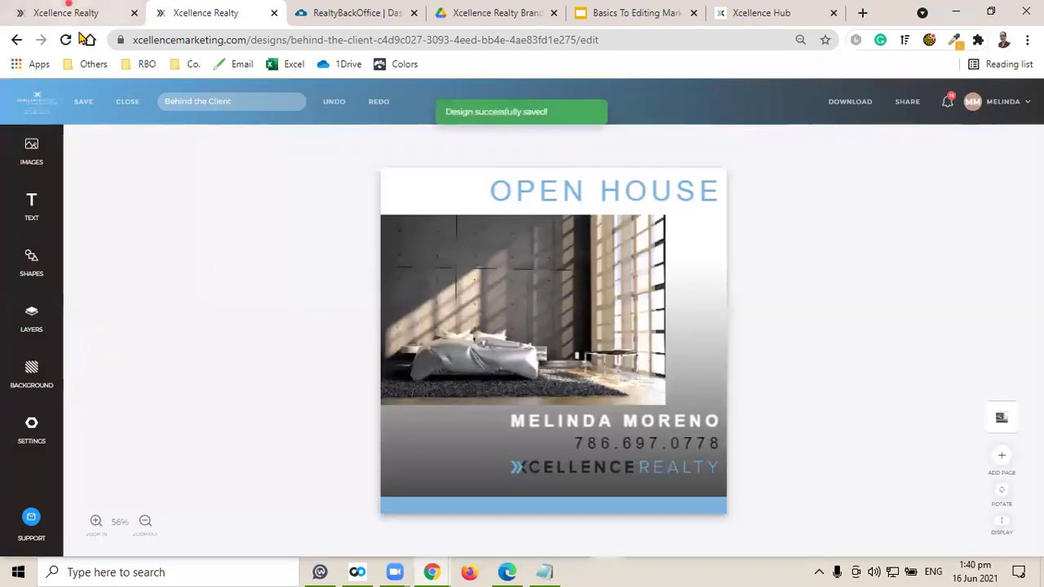
# Add the REALTOR logo from the Equal Housing Realtor MLS collection, shrunk into the lower-left corner.
pyautogui.click(69, 14)
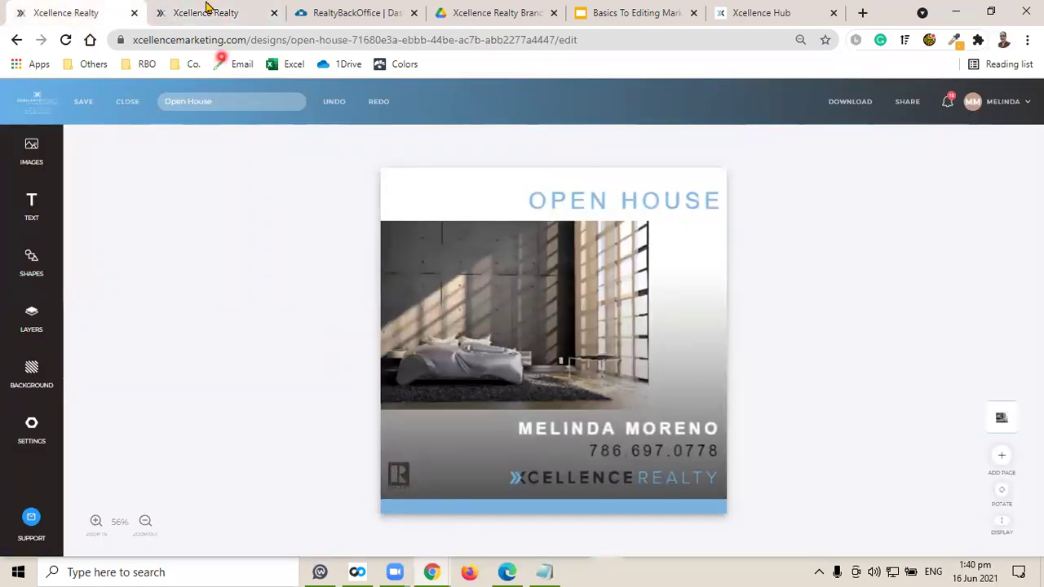
pyautogui.click(208, 12)
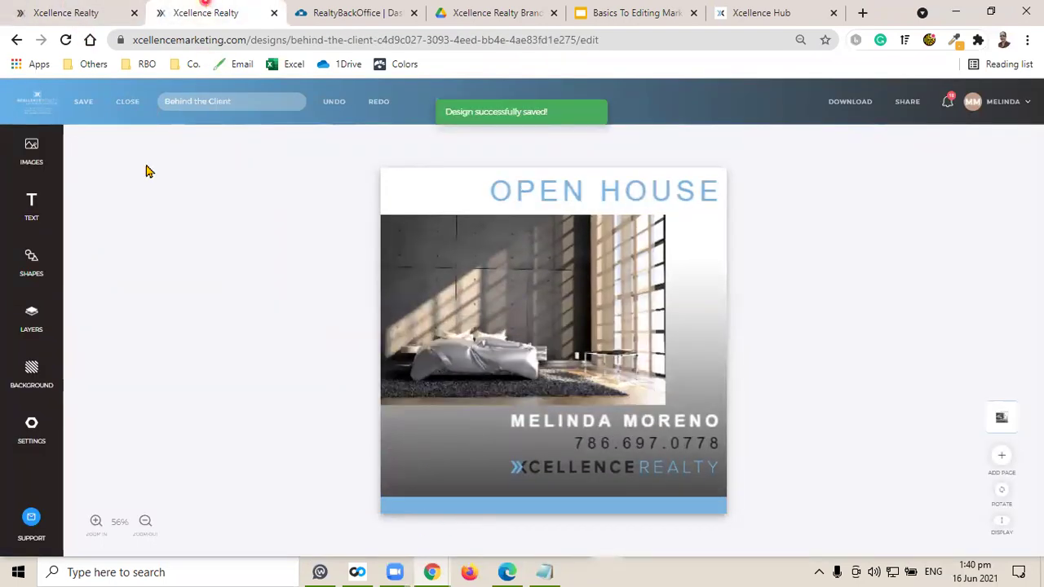
pyautogui.click(32, 151)
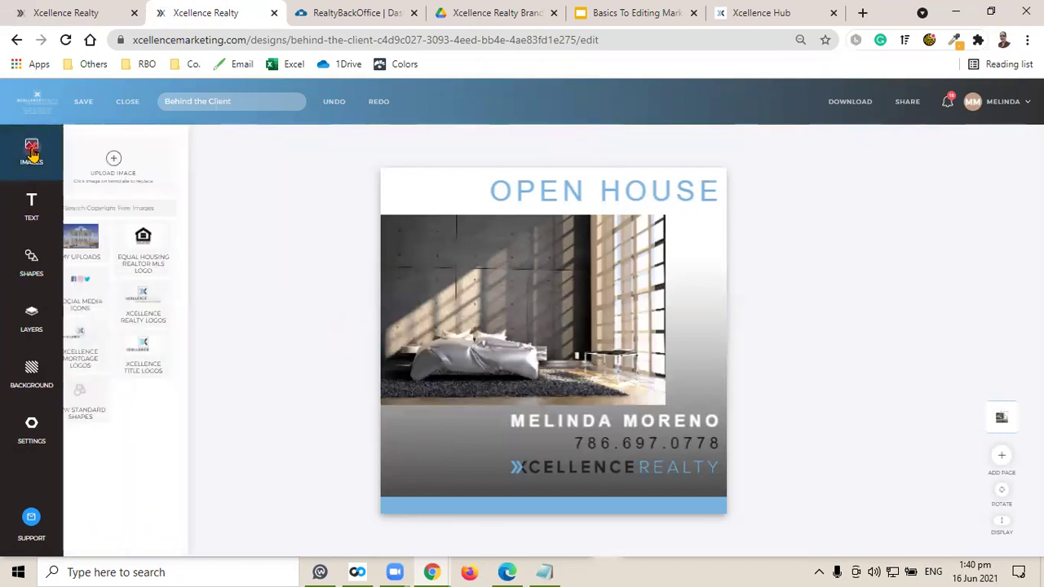
pyautogui.click(172, 263)
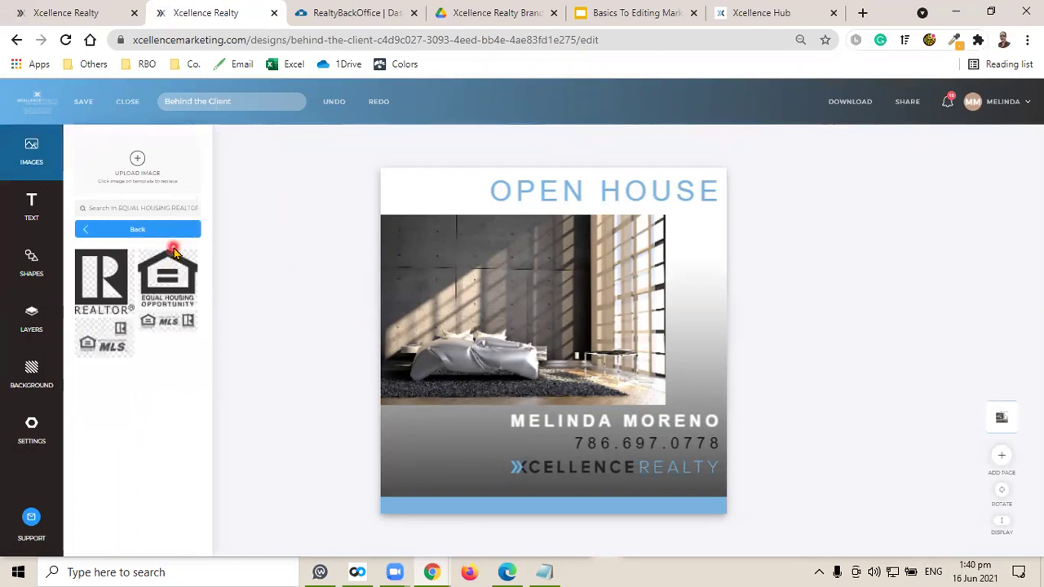
pyautogui.click(100, 281)
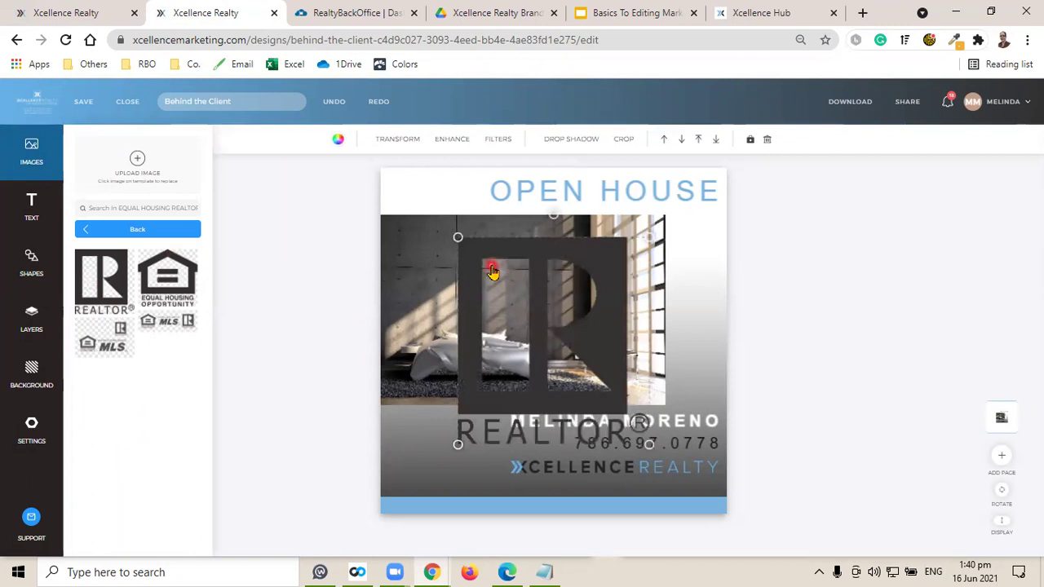
pyautogui.moveTo(459, 239); pyautogui.dragTo(636, 412)
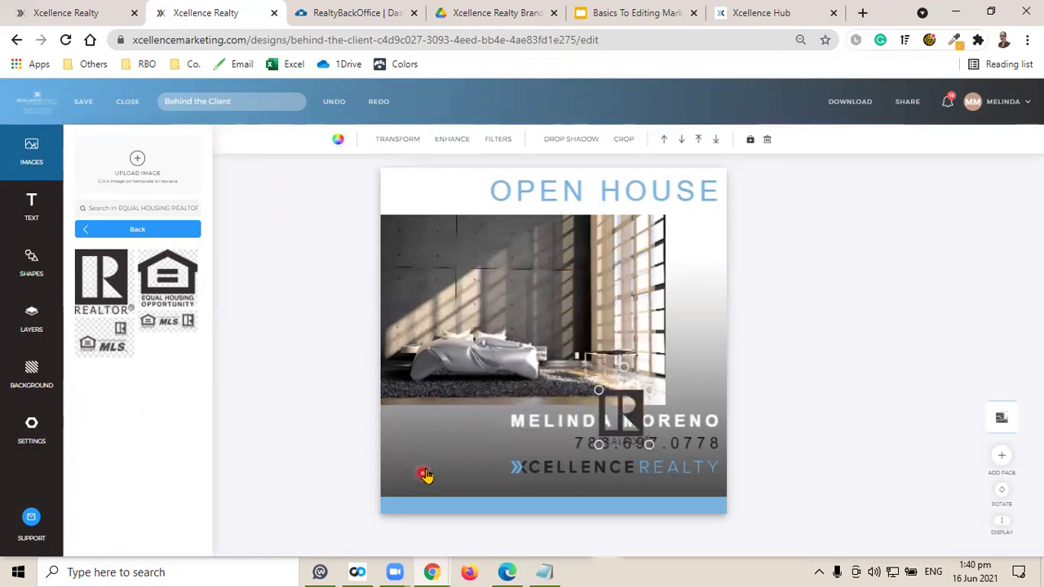
pyautogui.moveTo(603, 404); pyautogui.dragTo(410, 466)
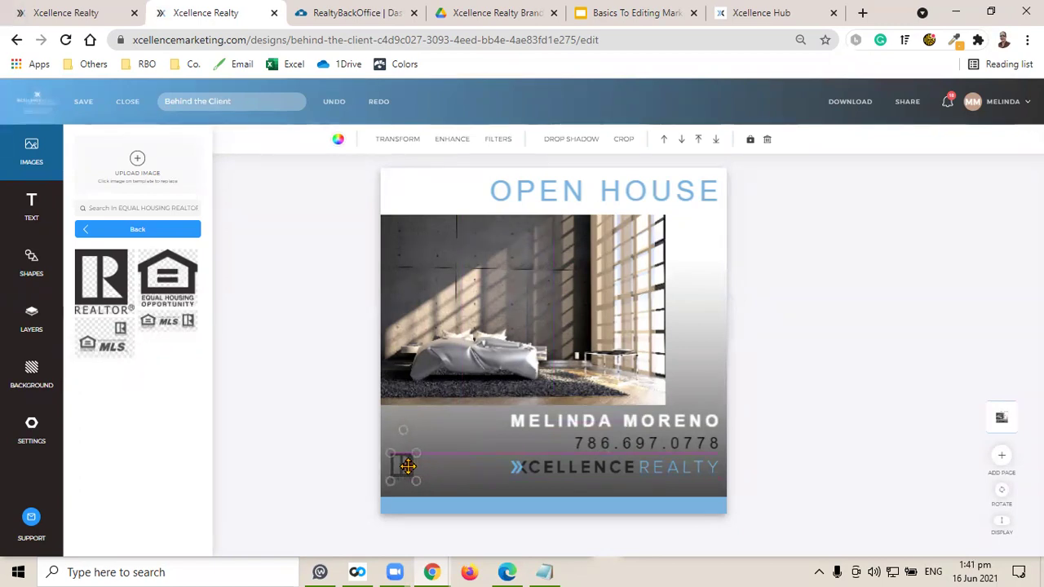
pyautogui.click(847, 399)
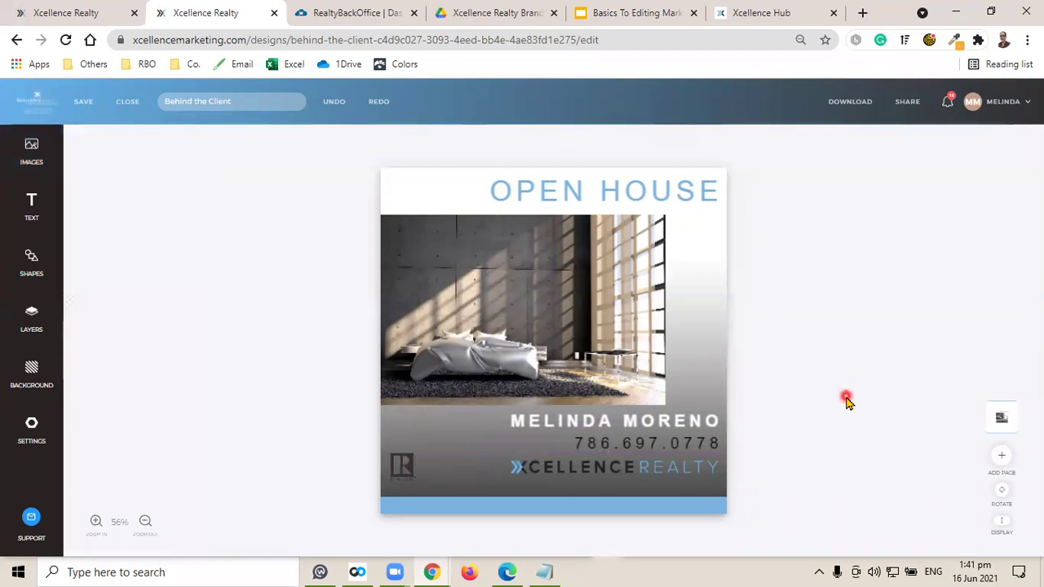
# Save the Behind the Client design.
pyautogui.click(85, 103)
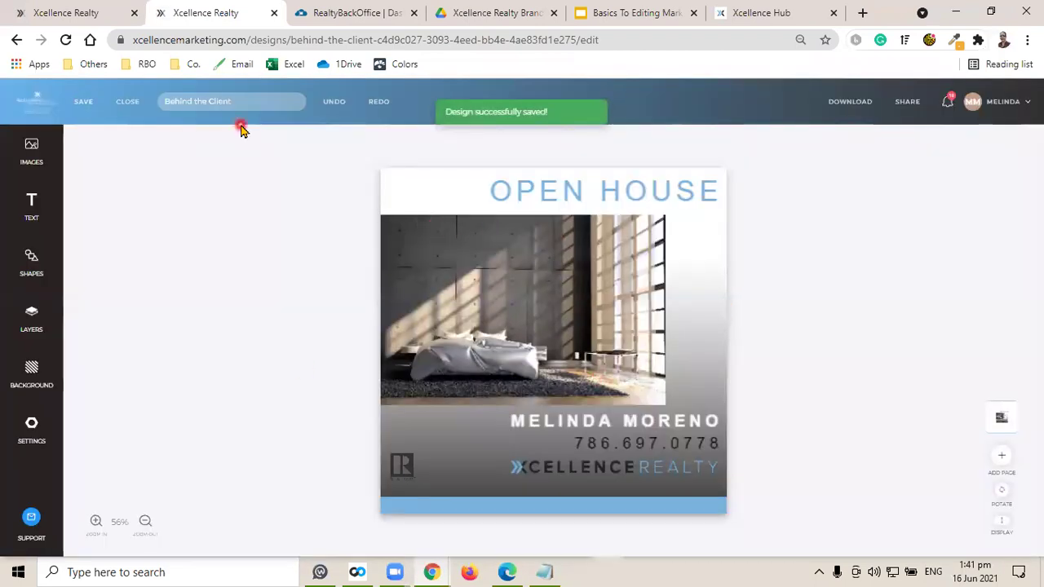
pyautogui.click(59, 6)
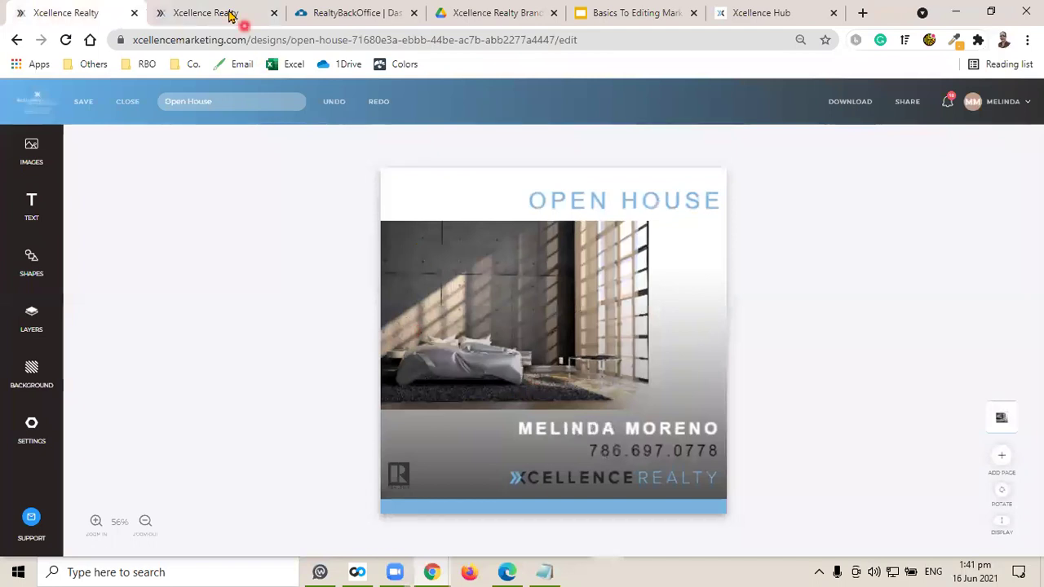
pyautogui.click(244, 19)
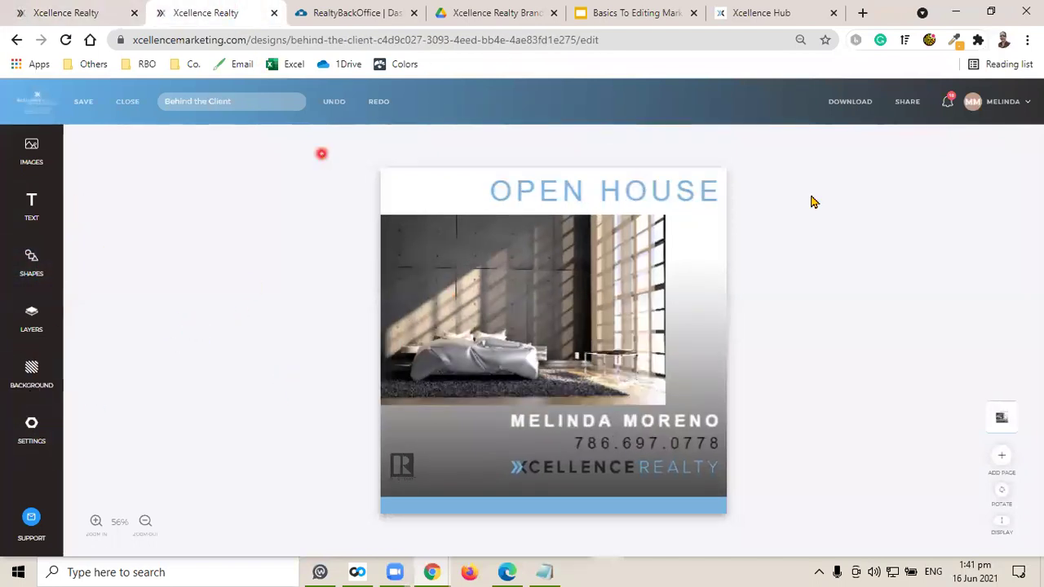
pyautogui.click(46, 15)
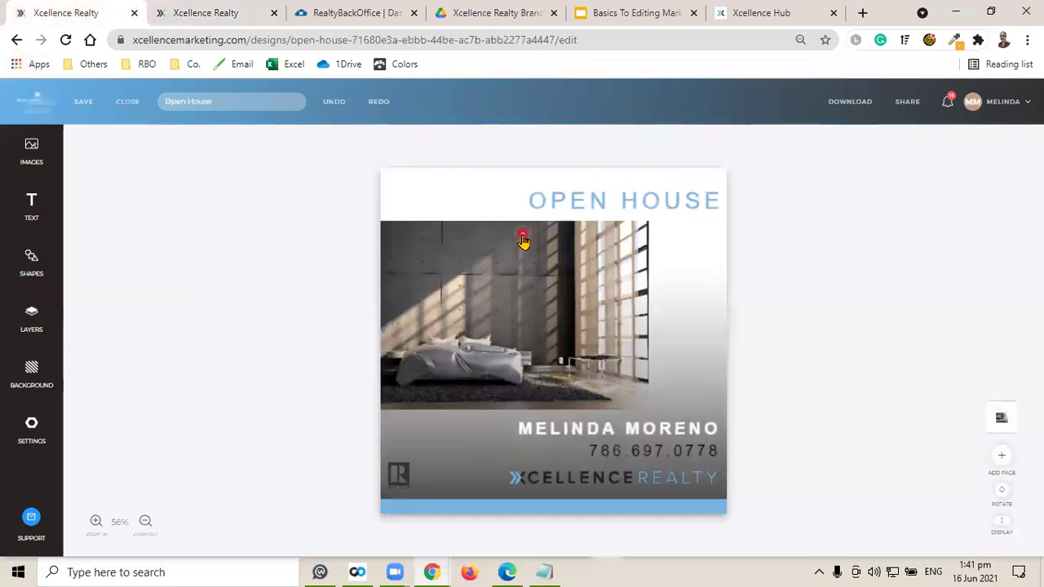
# Go to the Dashboard from the MELINDA account menu to see the Open House post.
pyautogui.click(997, 102)
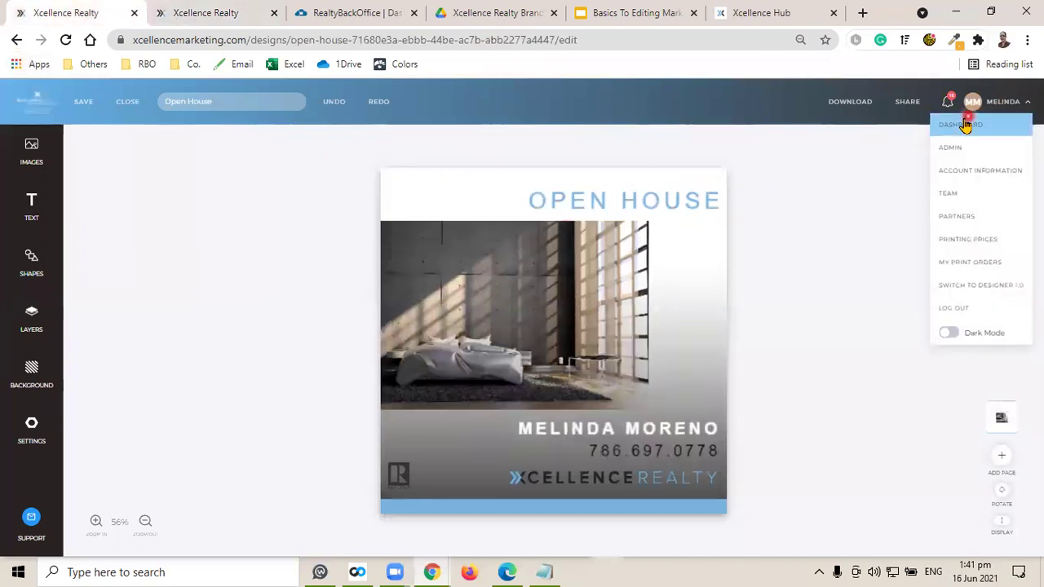
pyautogui.click(961, 125)
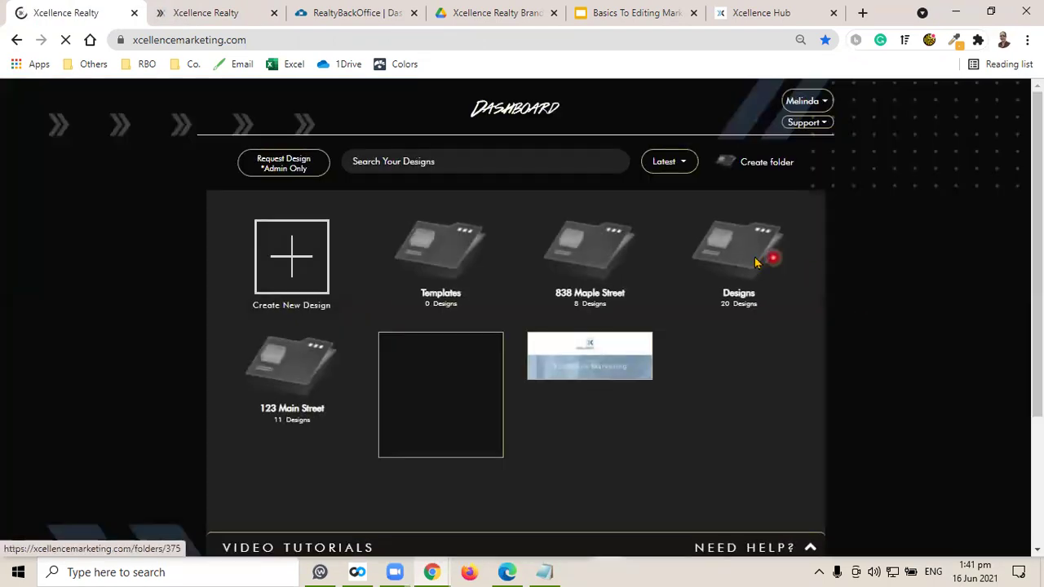
pyautogui.click(763, 259)
pyautogui.moveTo(438, 265)
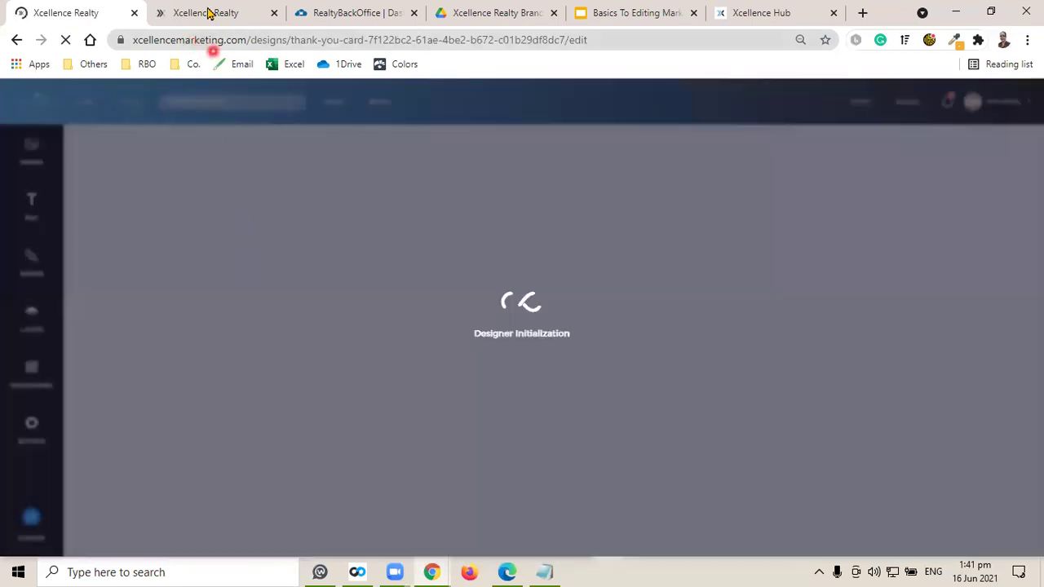
pyautogui.click(208, 13)
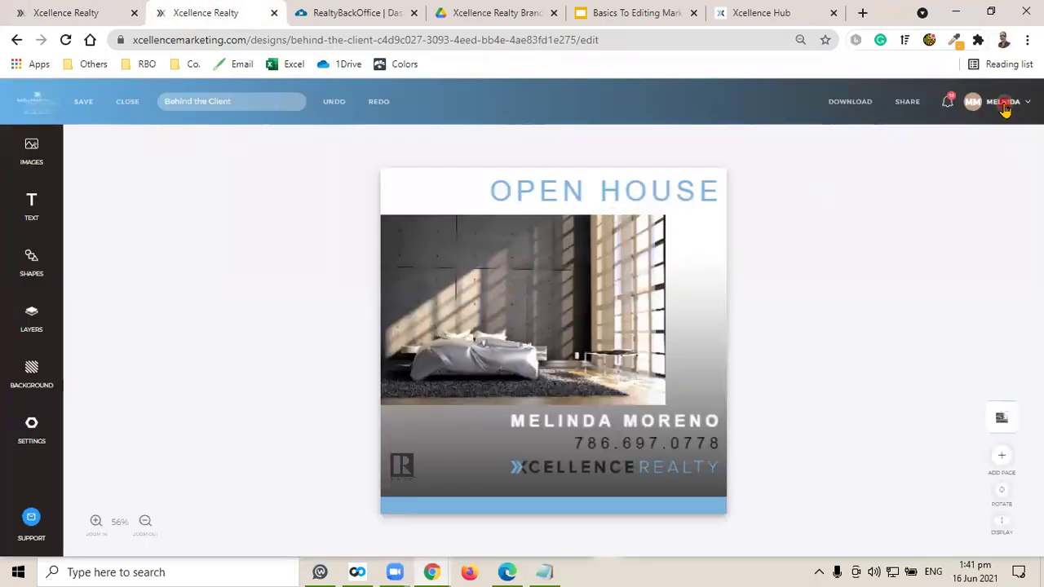
pyautogui.click(1003, 103)
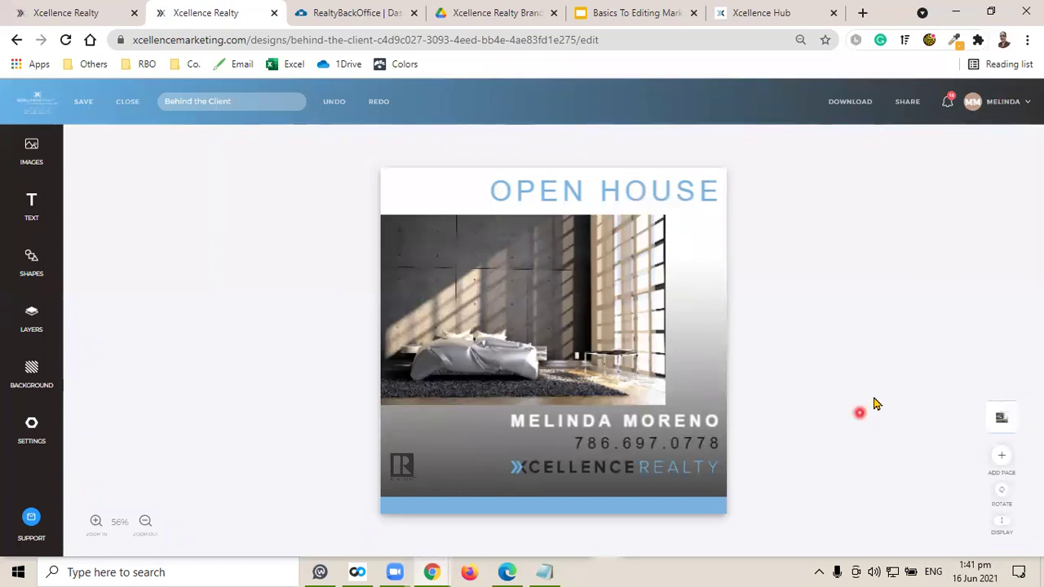
pyautogui.click(1003, 103)
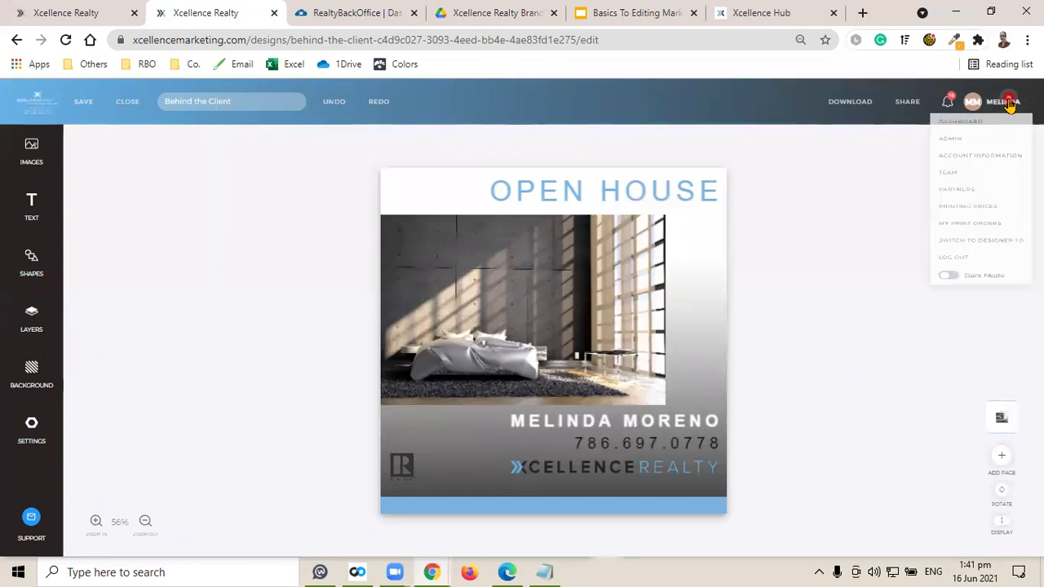
pyautogui.click(959, 127)
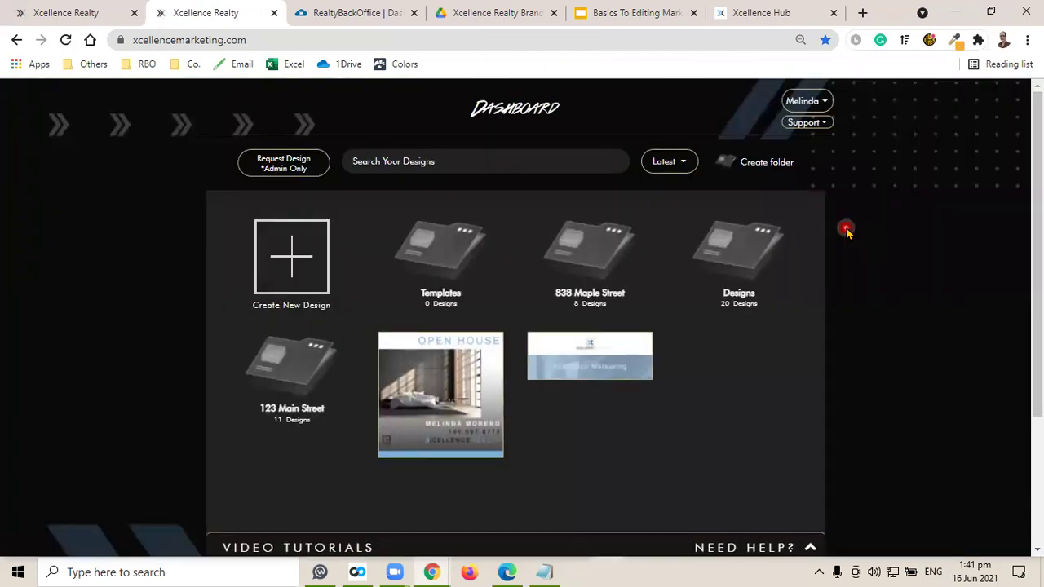
# Create a new Thank You Card design from the first template.
pyautogui.click(297, 269)
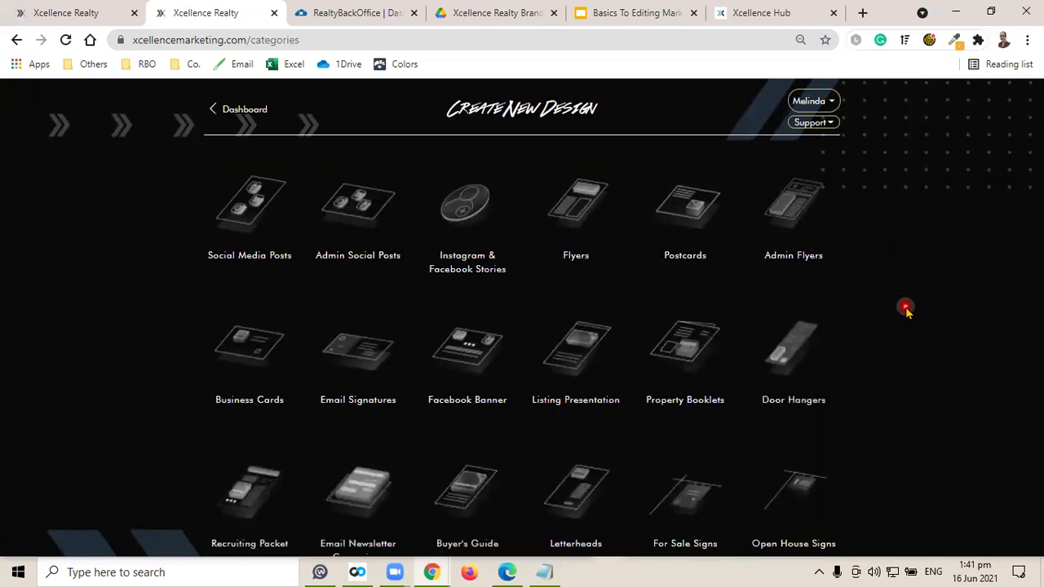
pyautogui.scroll(-2, 907, 310)
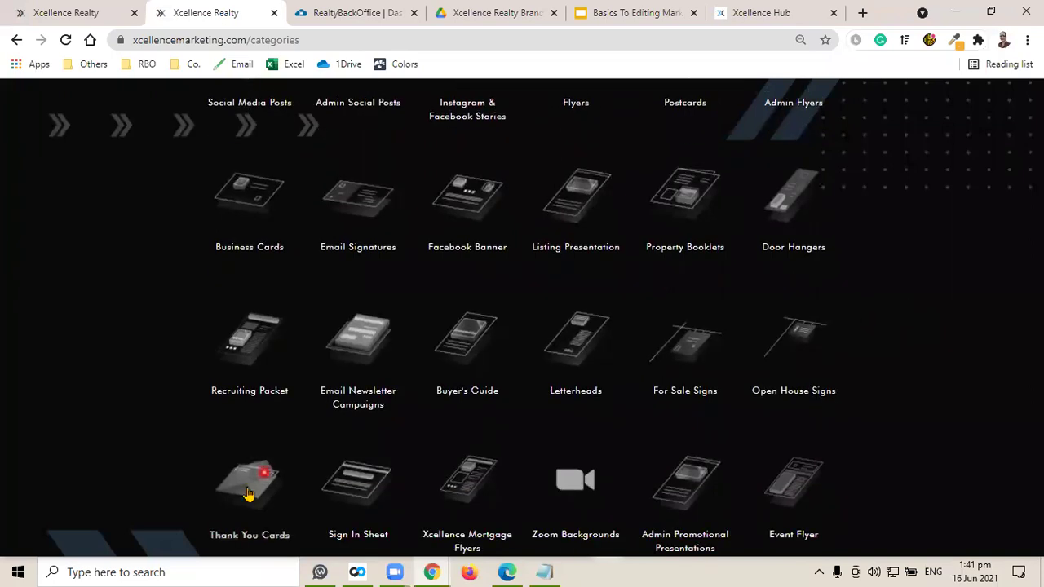
pyautogui.click(827, 343)
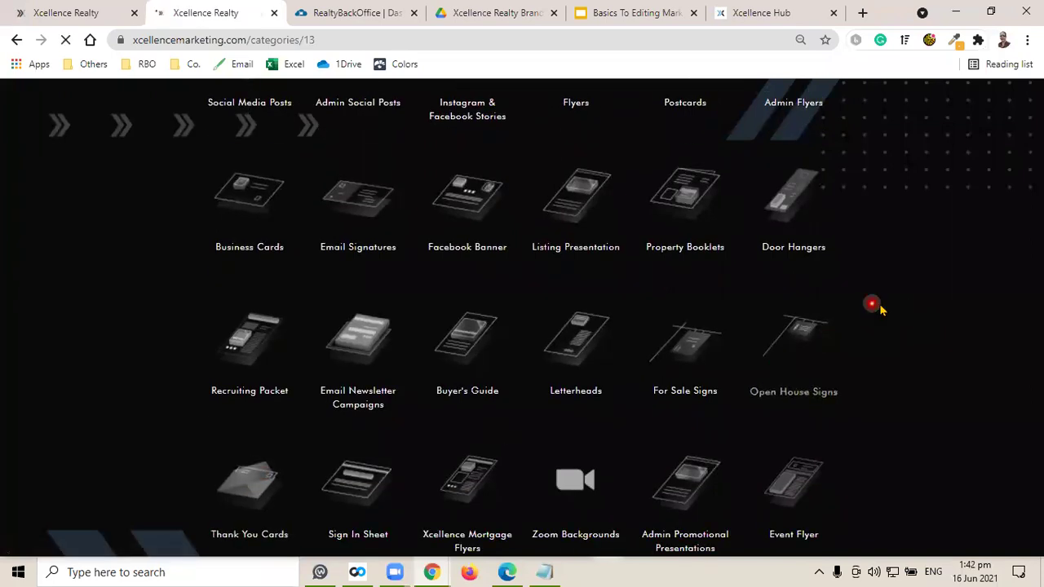
pyautogui.click(447, 282)
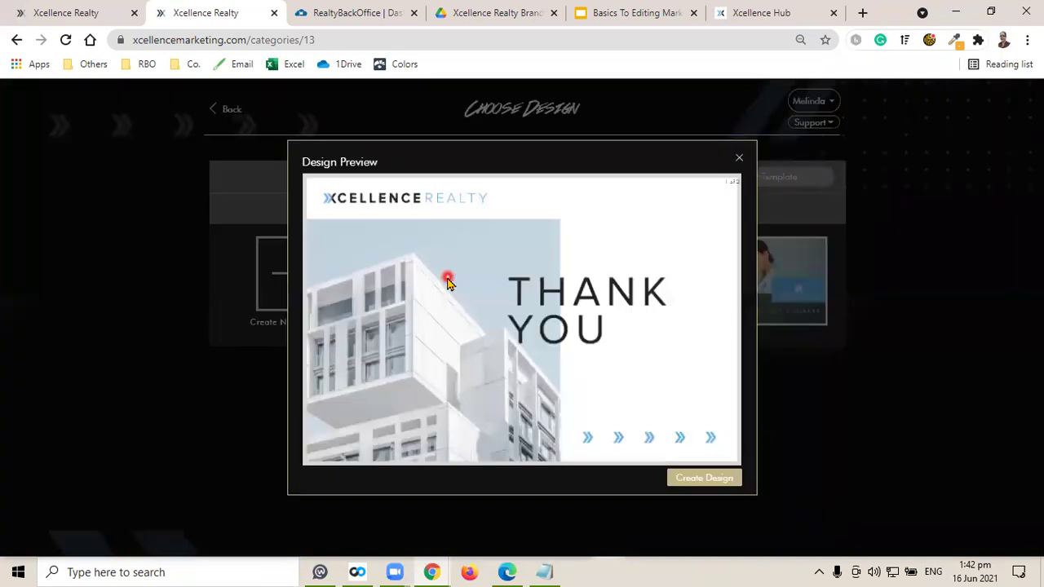
pyautogui.click(702, 478)
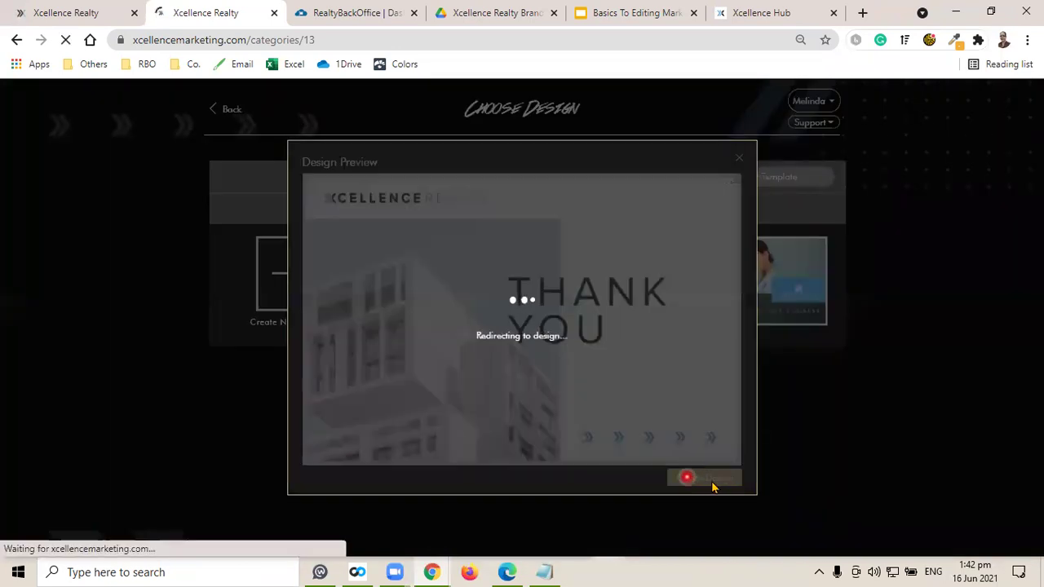
# Add an extra blank page to the Thank You Card.
pyautogui.click(51, 8)
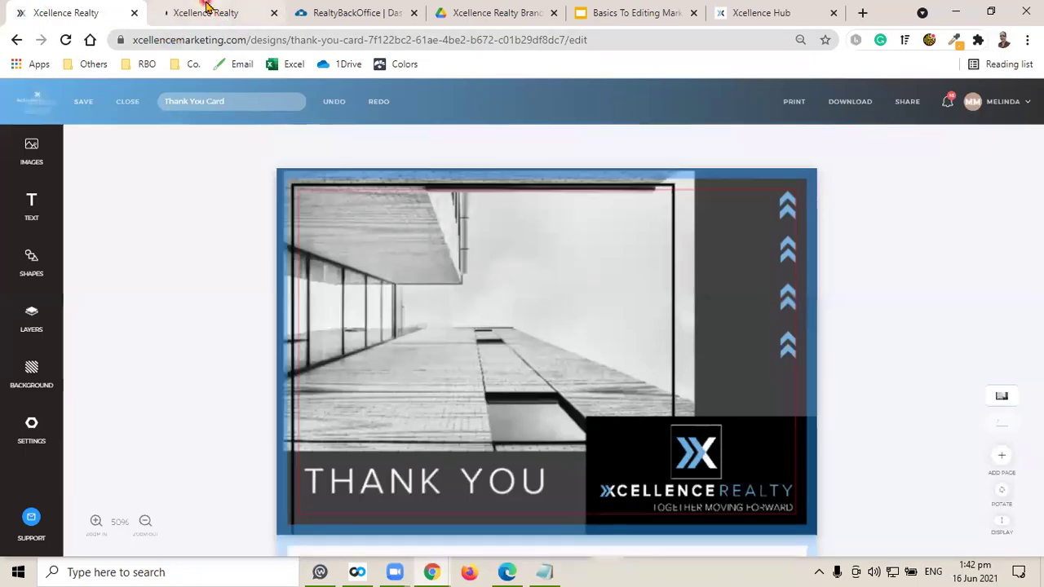
pyautogui.click(207, 7)
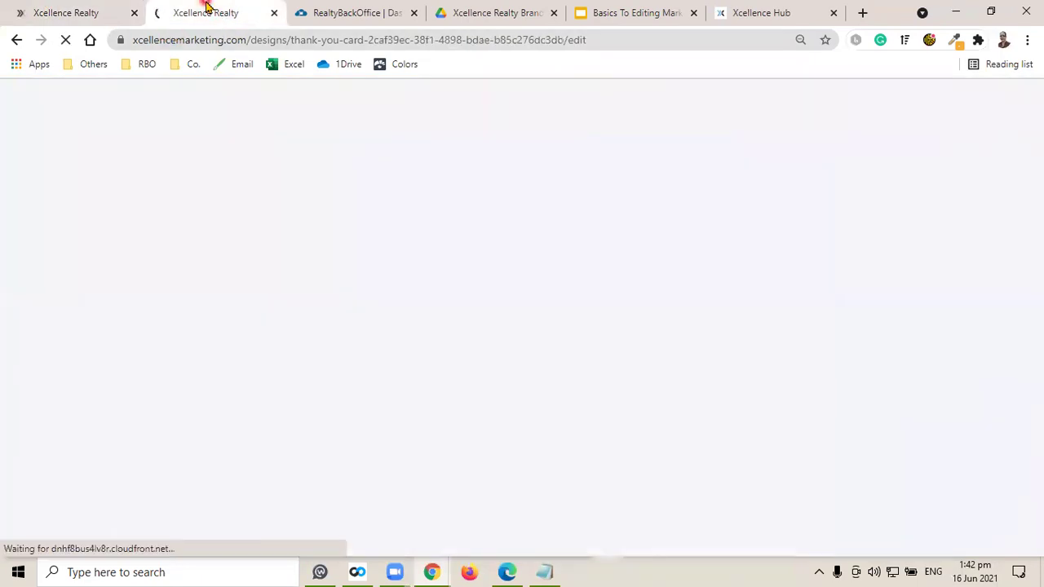
pyautogui.click(711, 294)
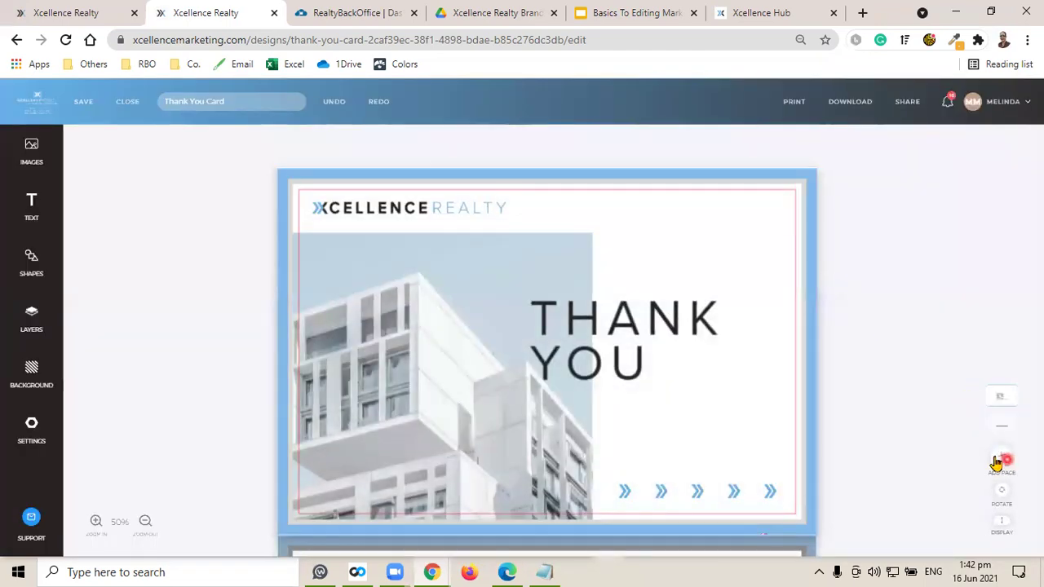
pyautogui.click(1003, 461)
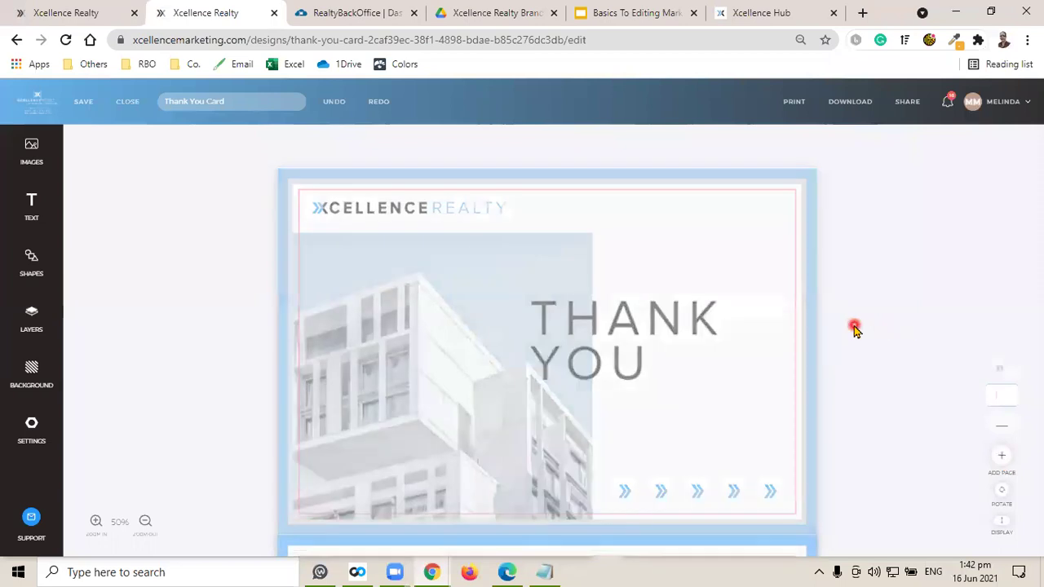